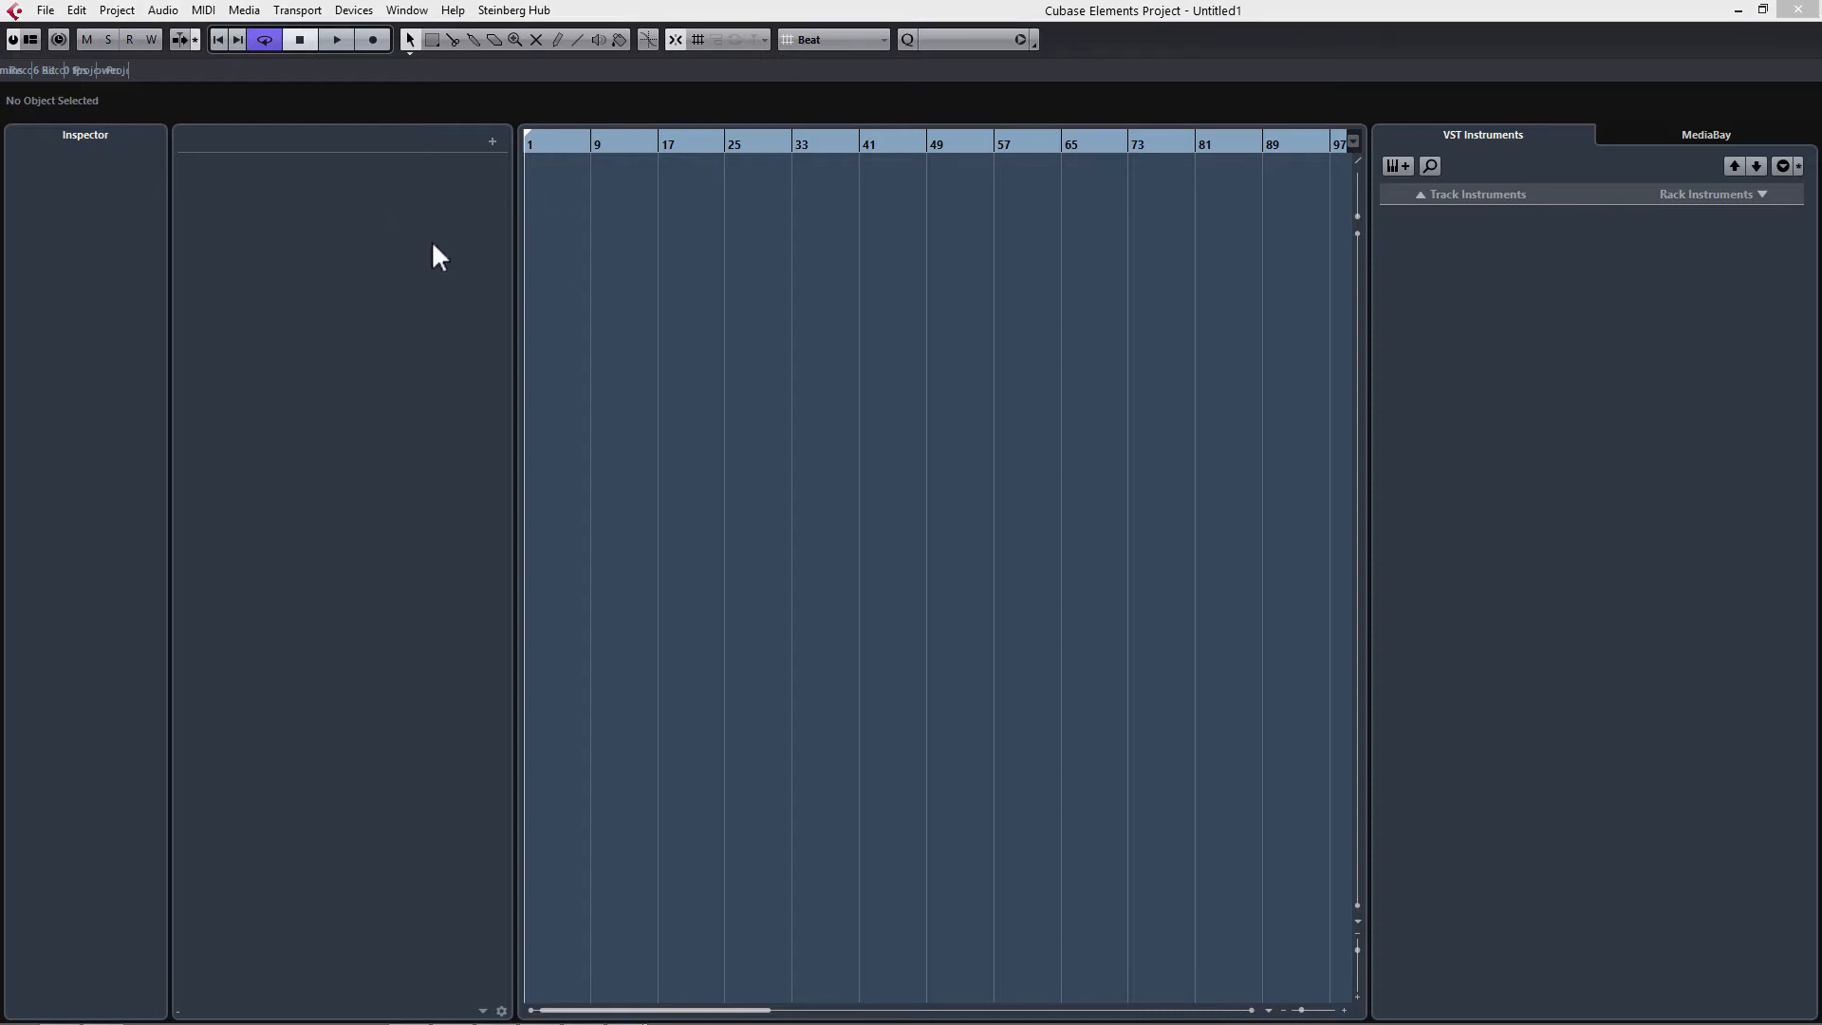
# Switch the project from the tempo track to a fixed tempo of 140 BPM
pyautogui.press('F2')
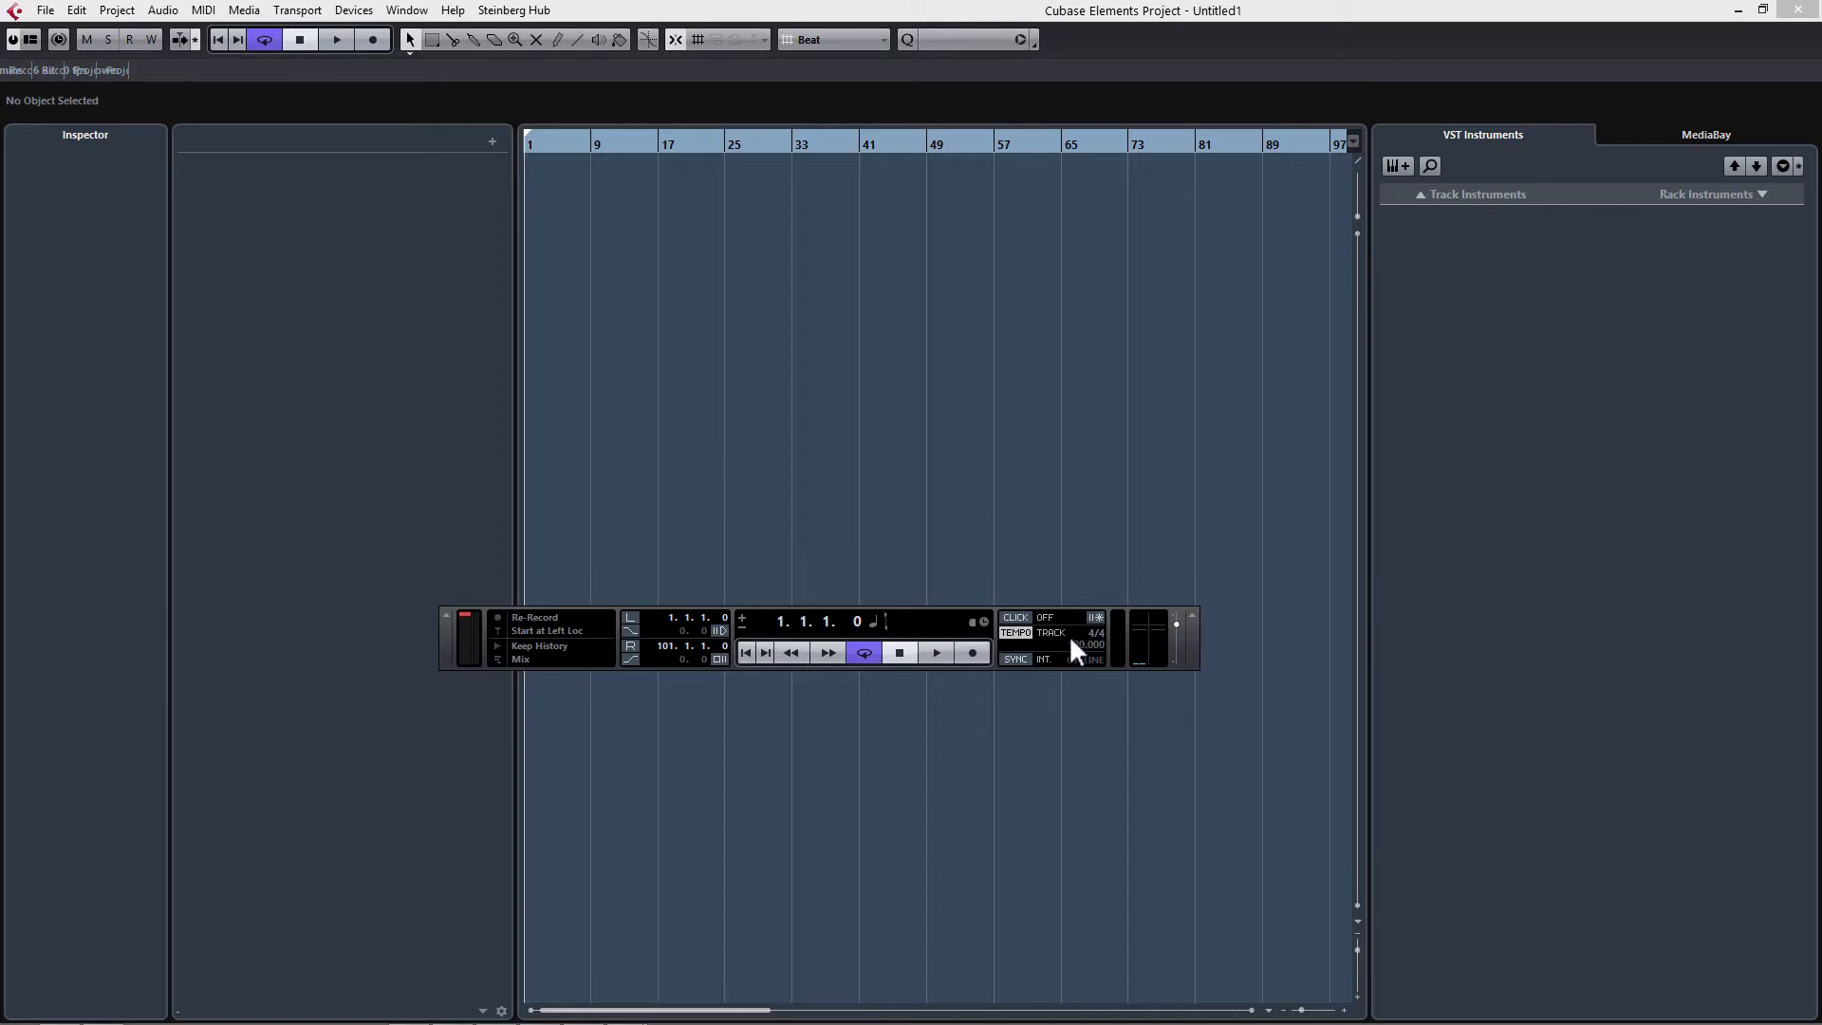
pyautogui.click(1018, 632)
pyautogui.scroll(3, 1090, 642)
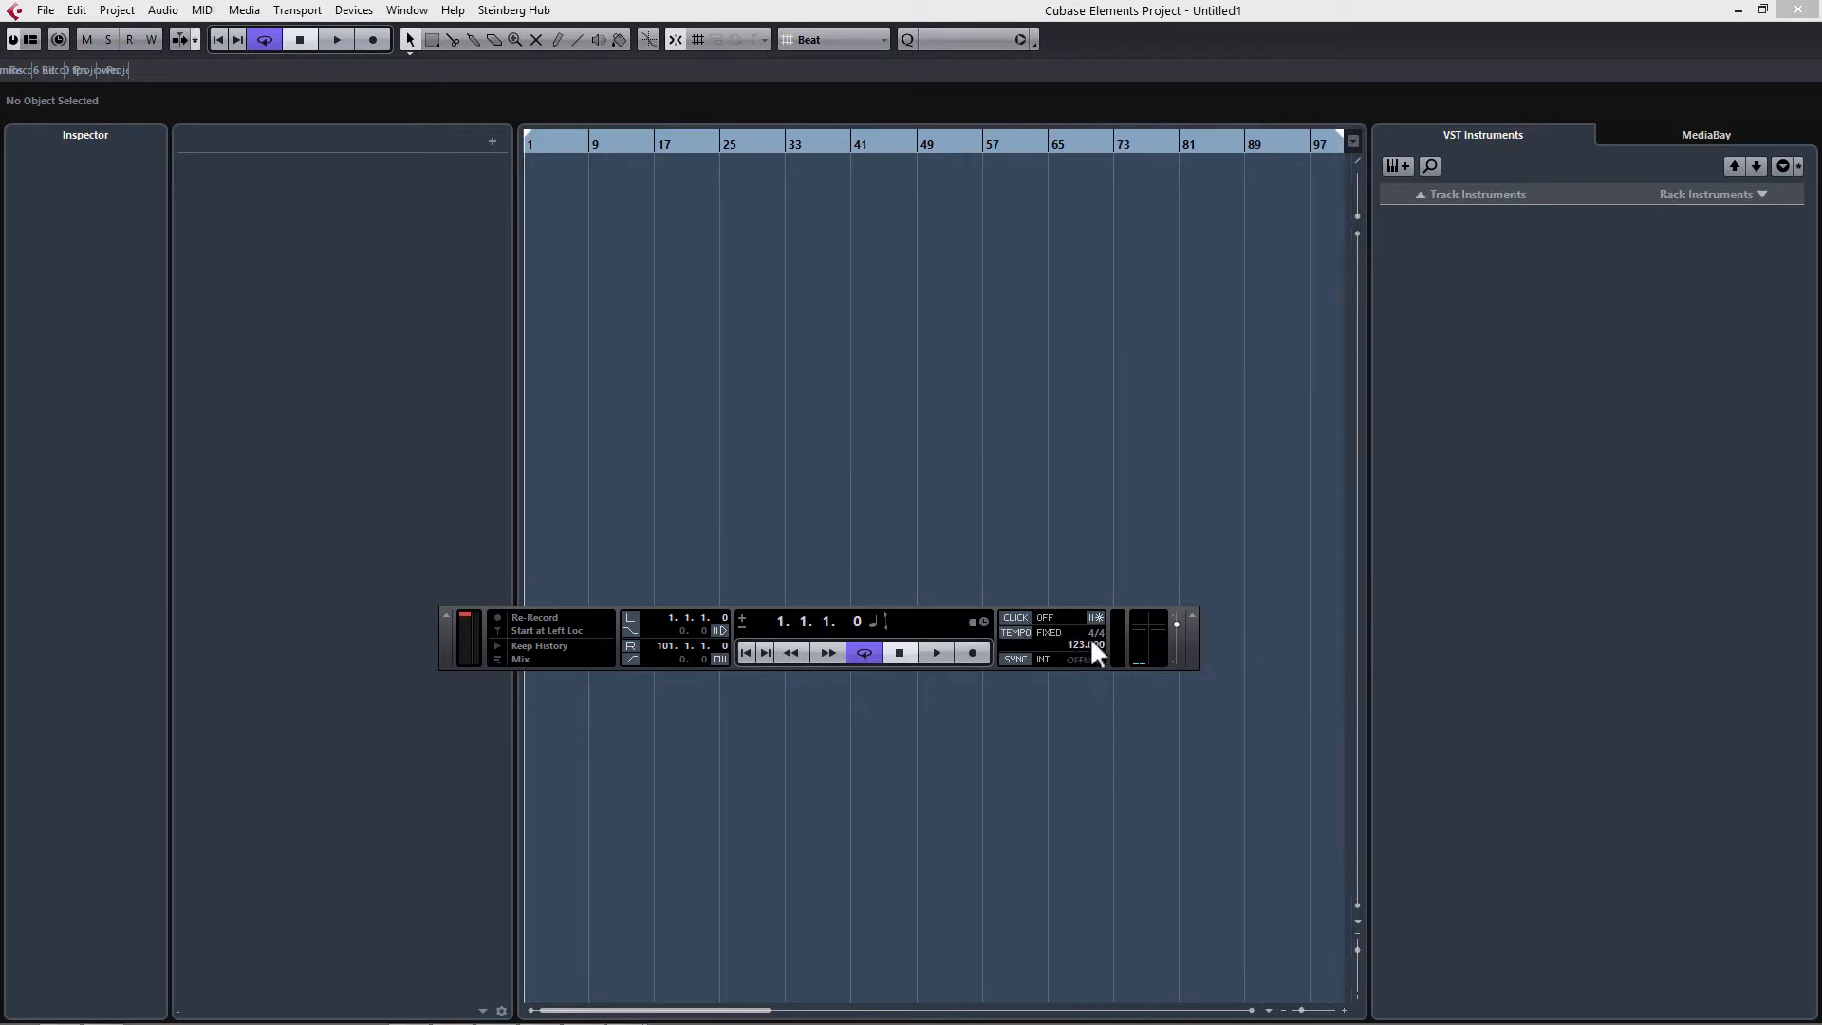
pyautogui.scroll(12, 1091, 642)
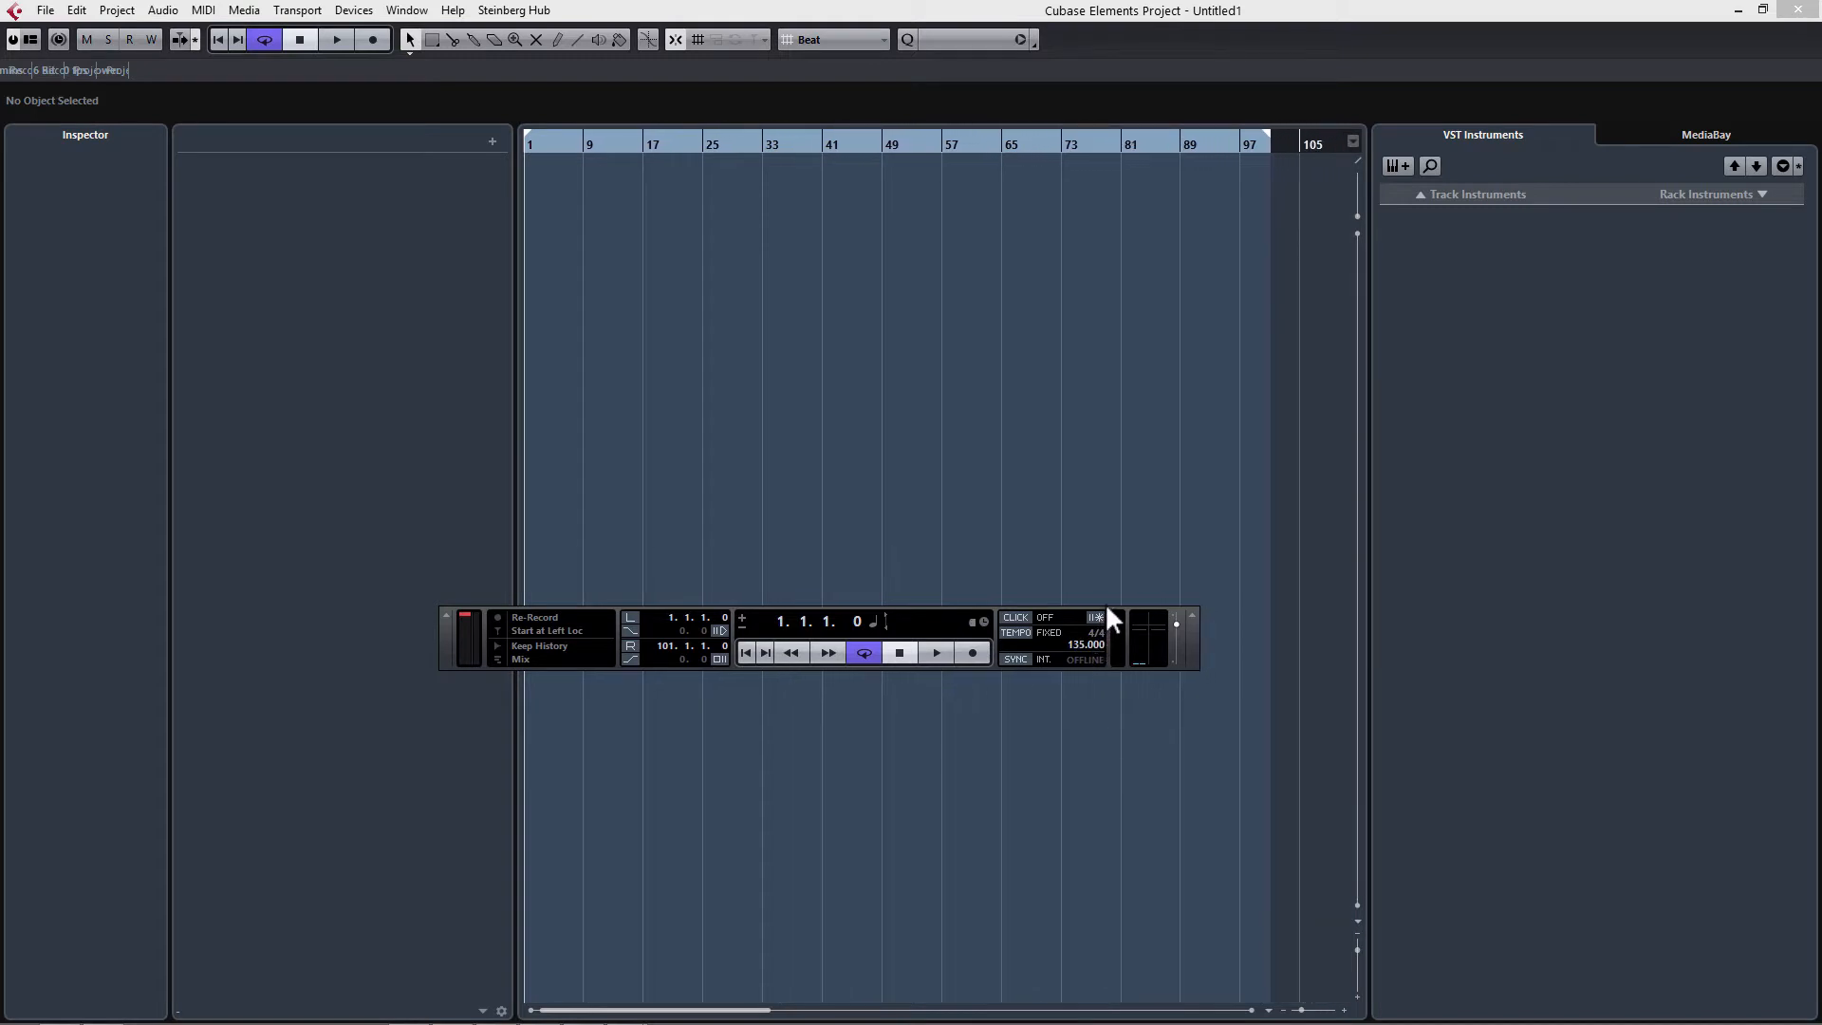
pyautogui.scroll(4, 1107, 603)
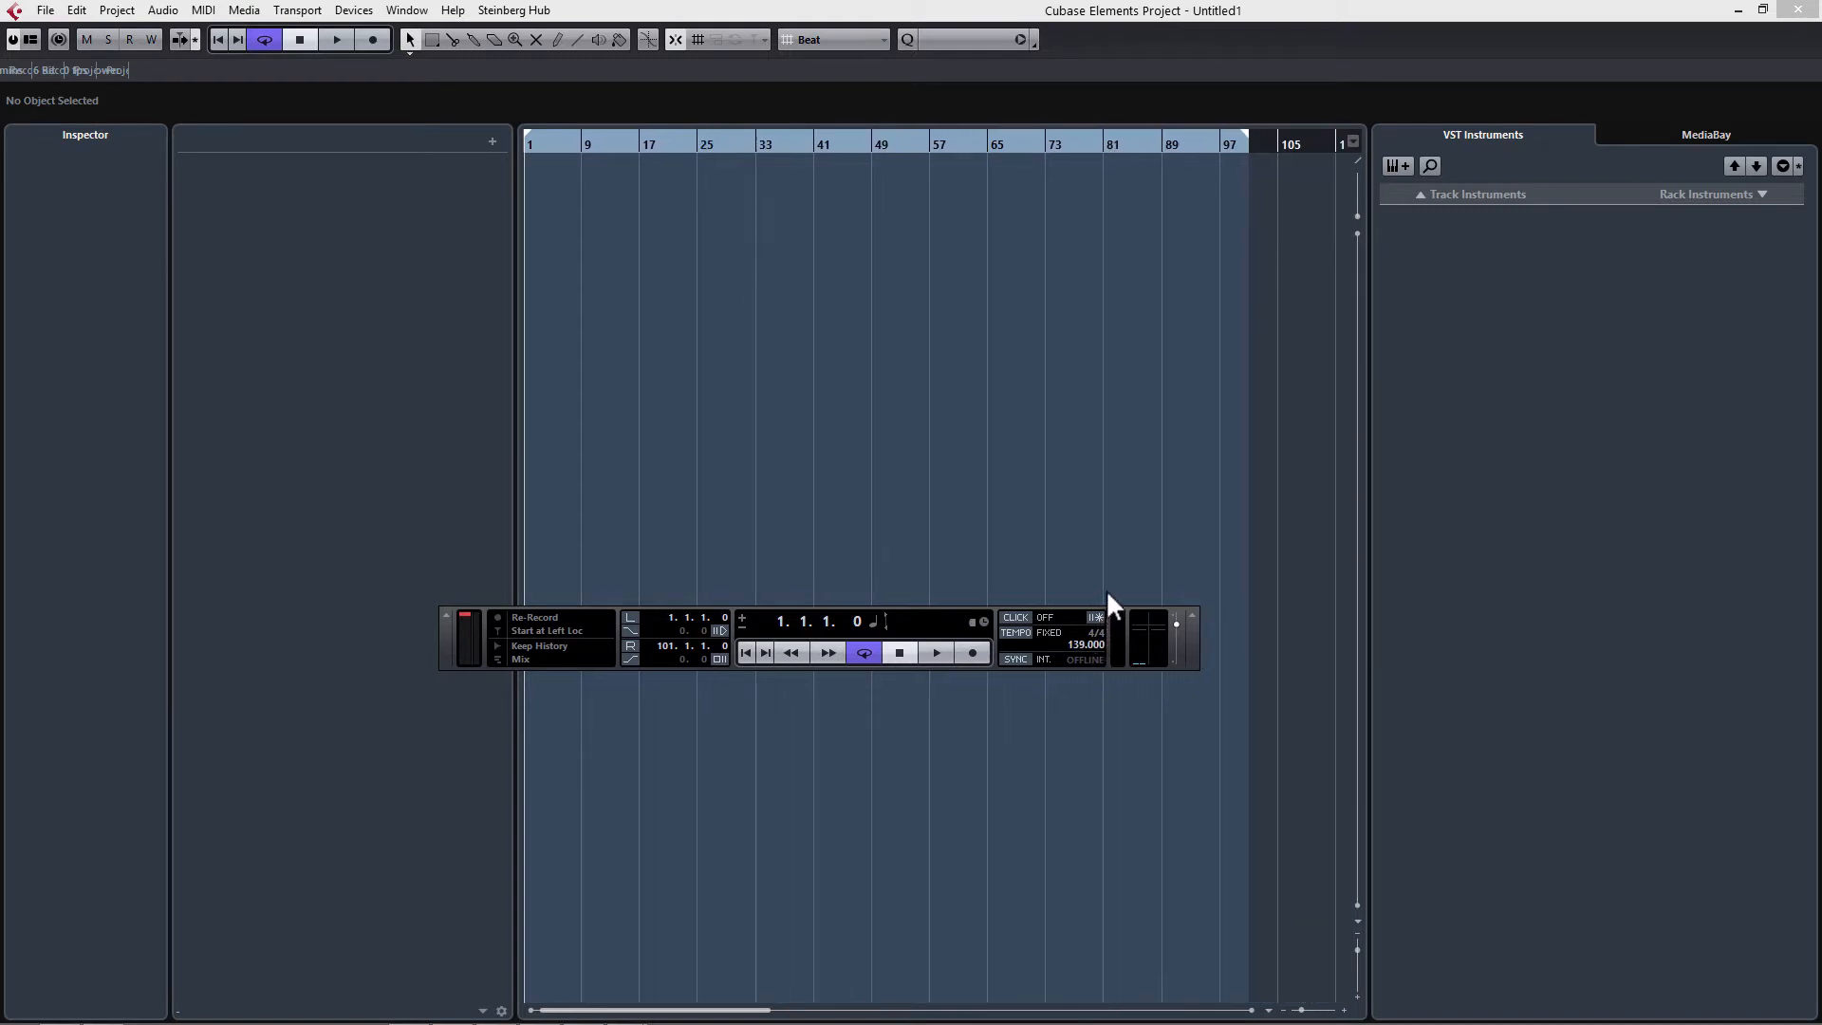
pyautogui.scroll(1, 1108, 596)
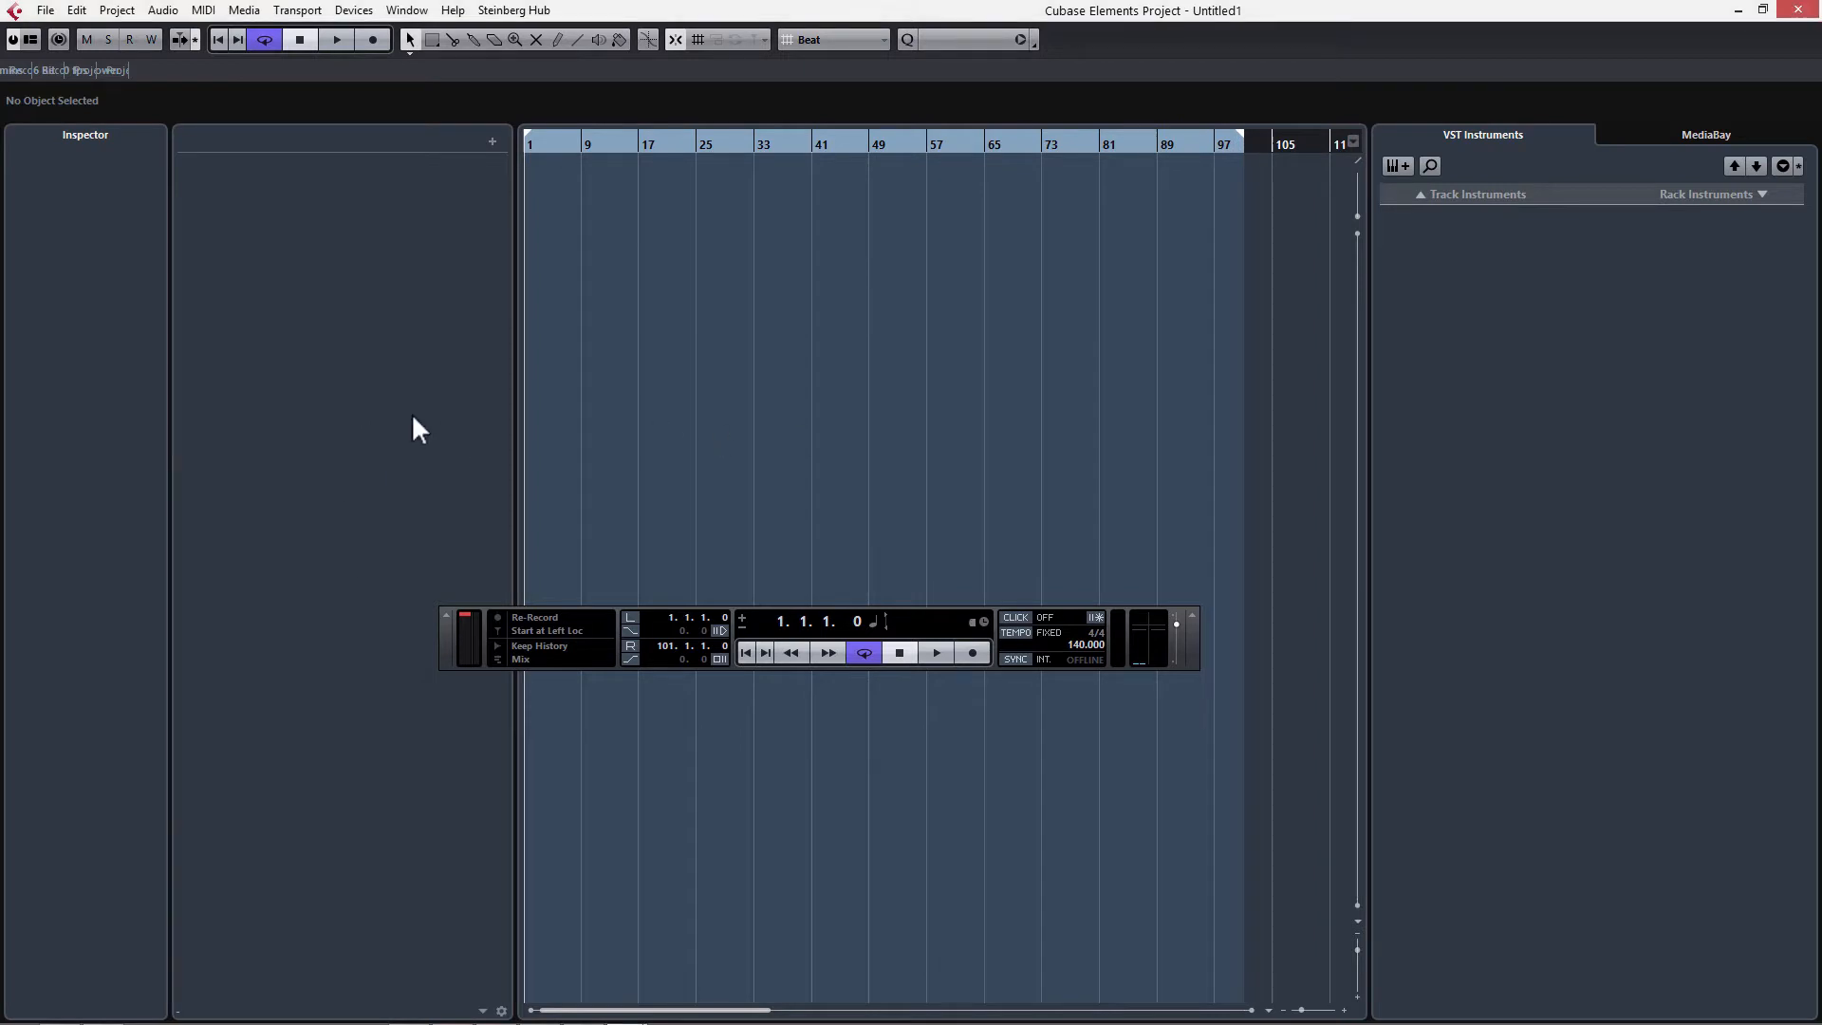
pyautogui.press('F2')
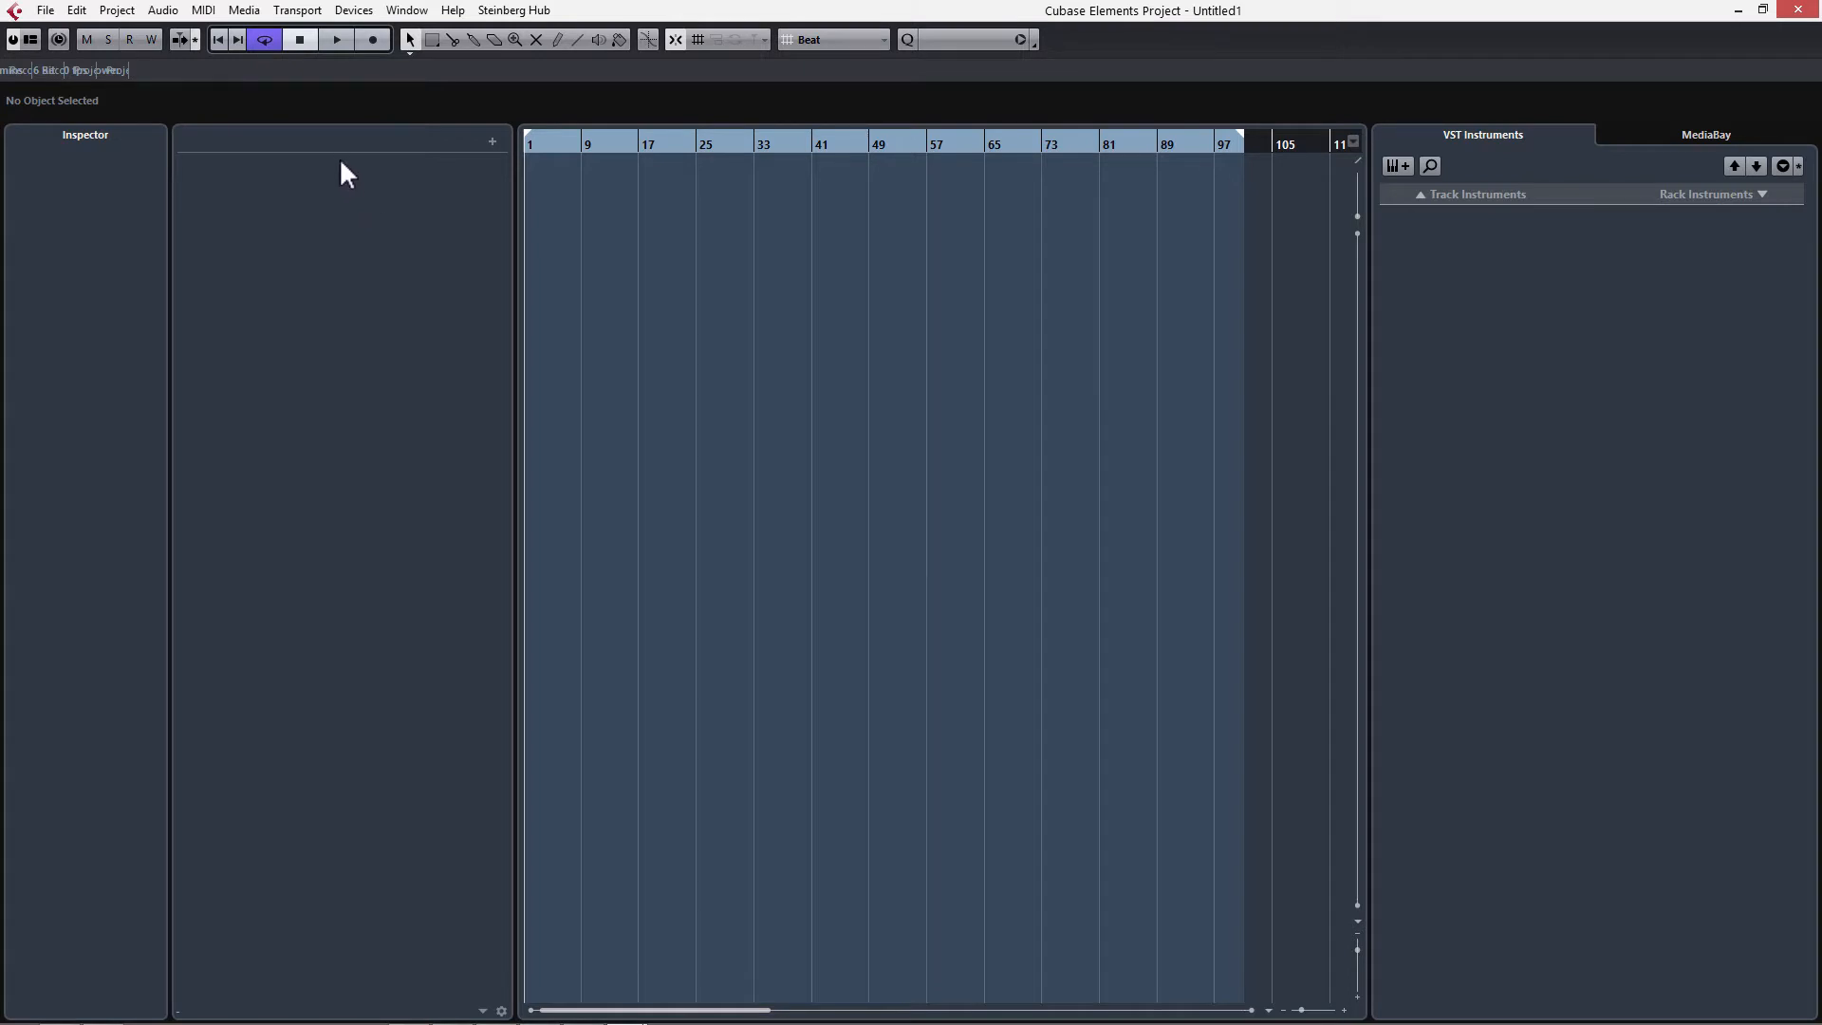
# Add one instrument track that uses Groove Agent SE as its VST instrument
pyautogui.rightClick(342, 194)
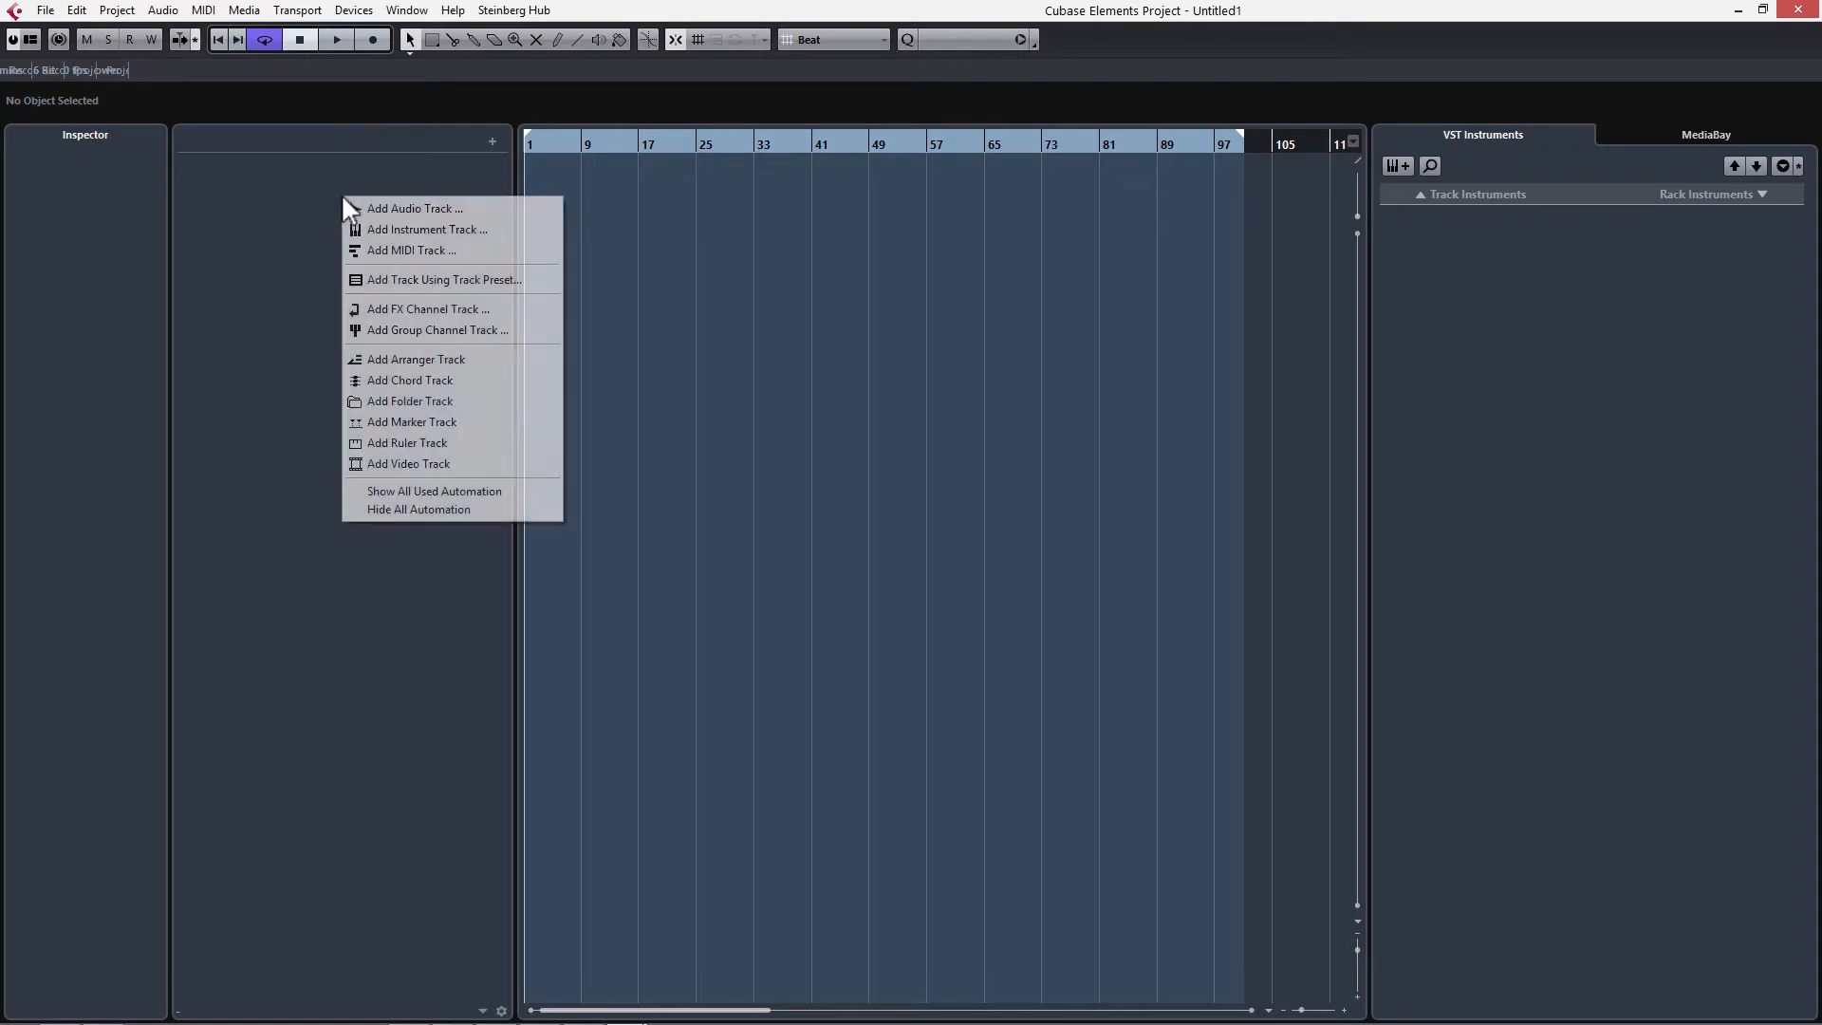
pyautogui.click(404, 232)
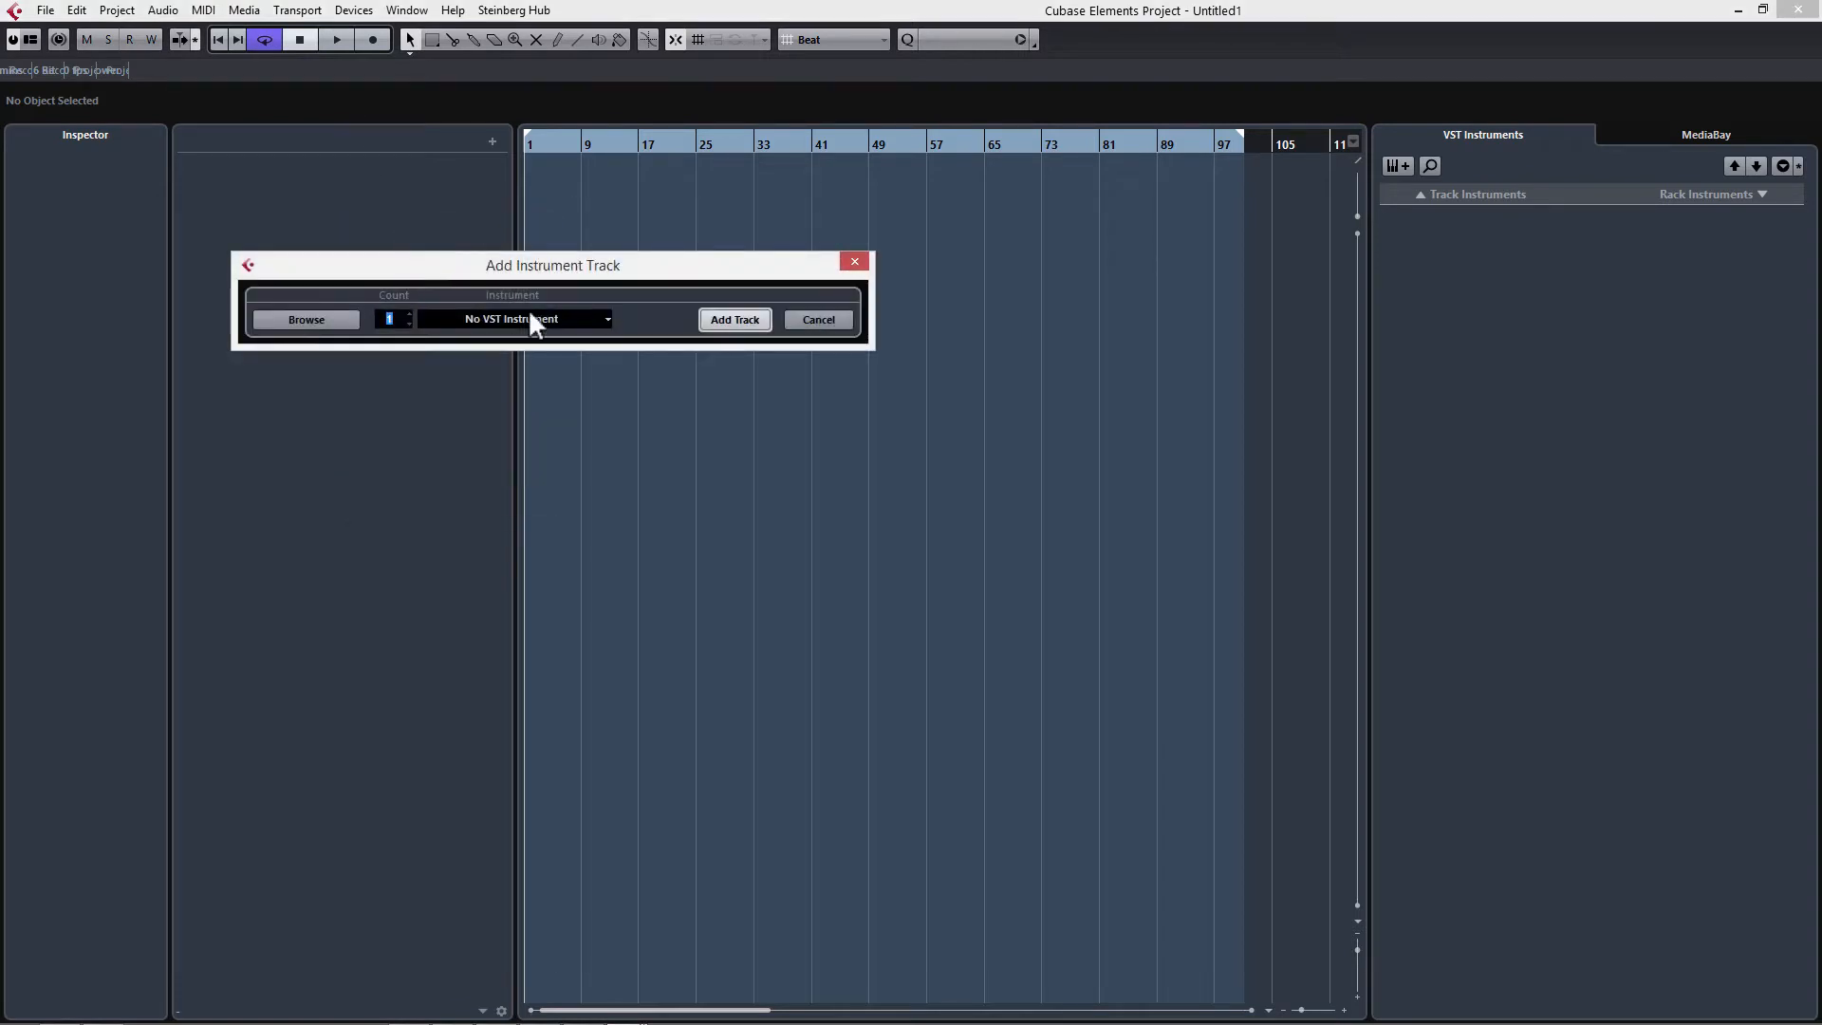
pyautogui.click(513, 318)
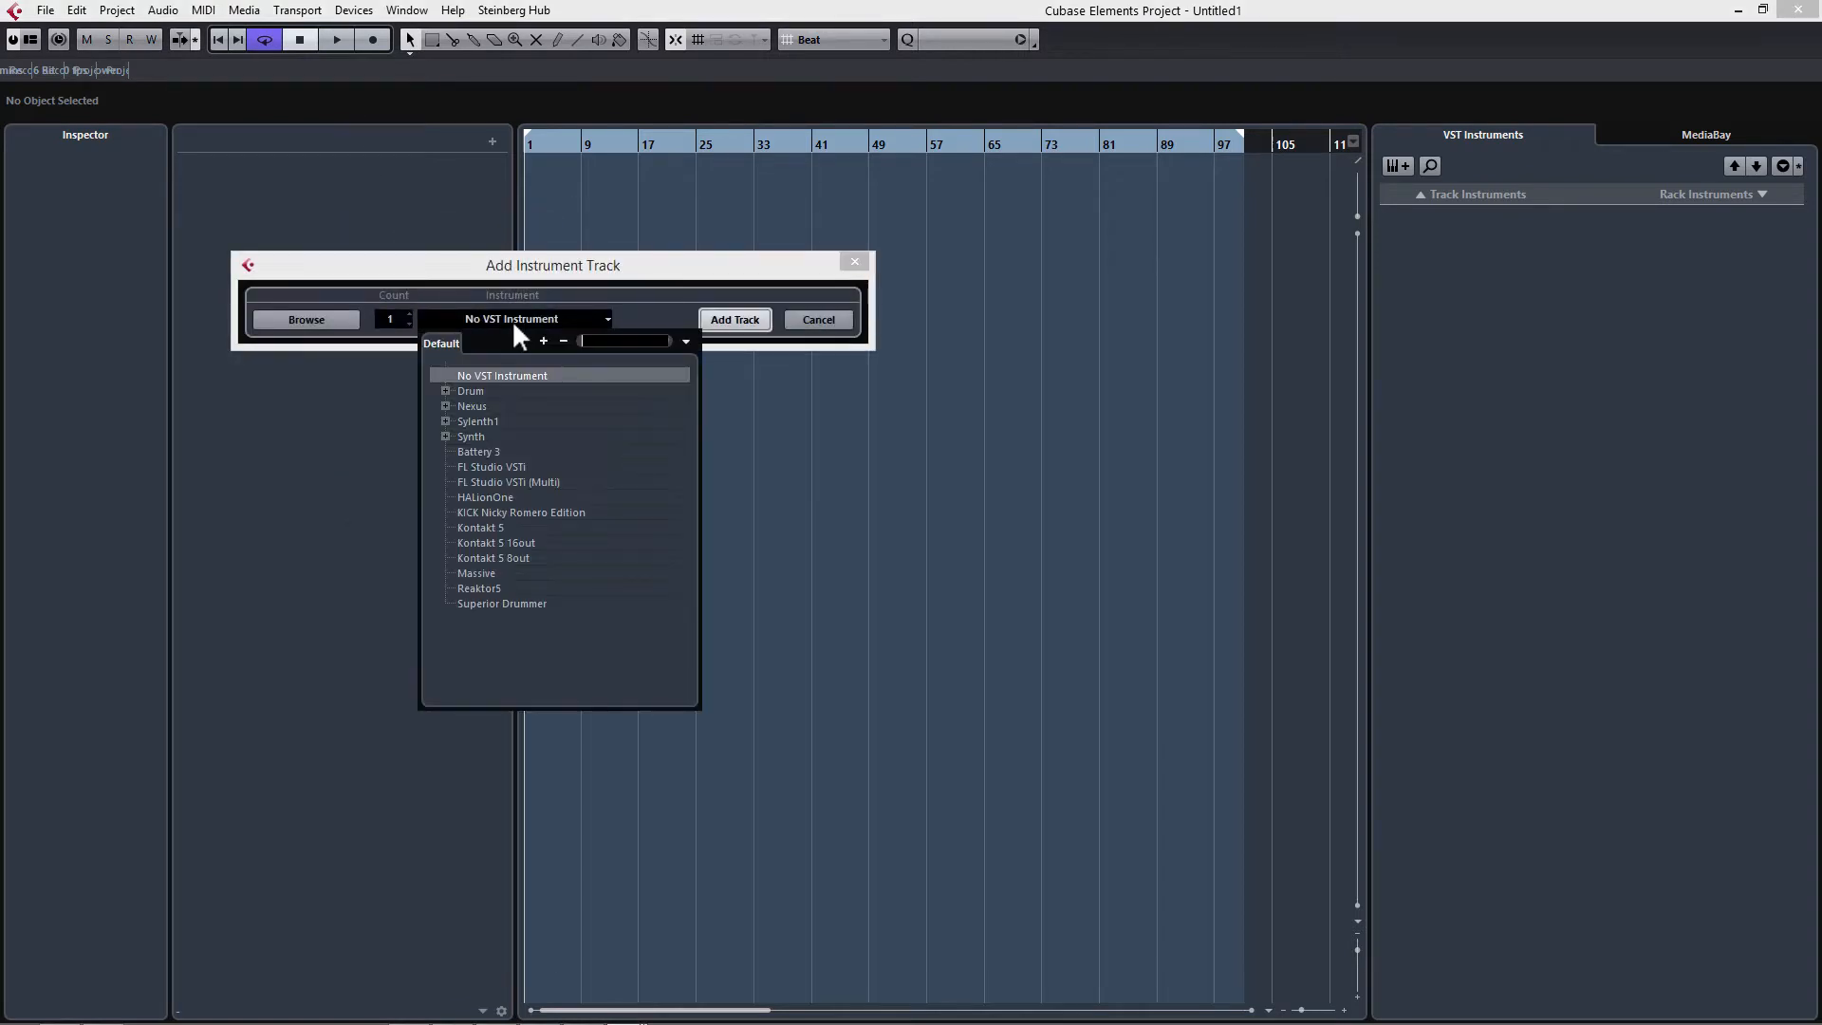
pyautogui.click(443, 391)
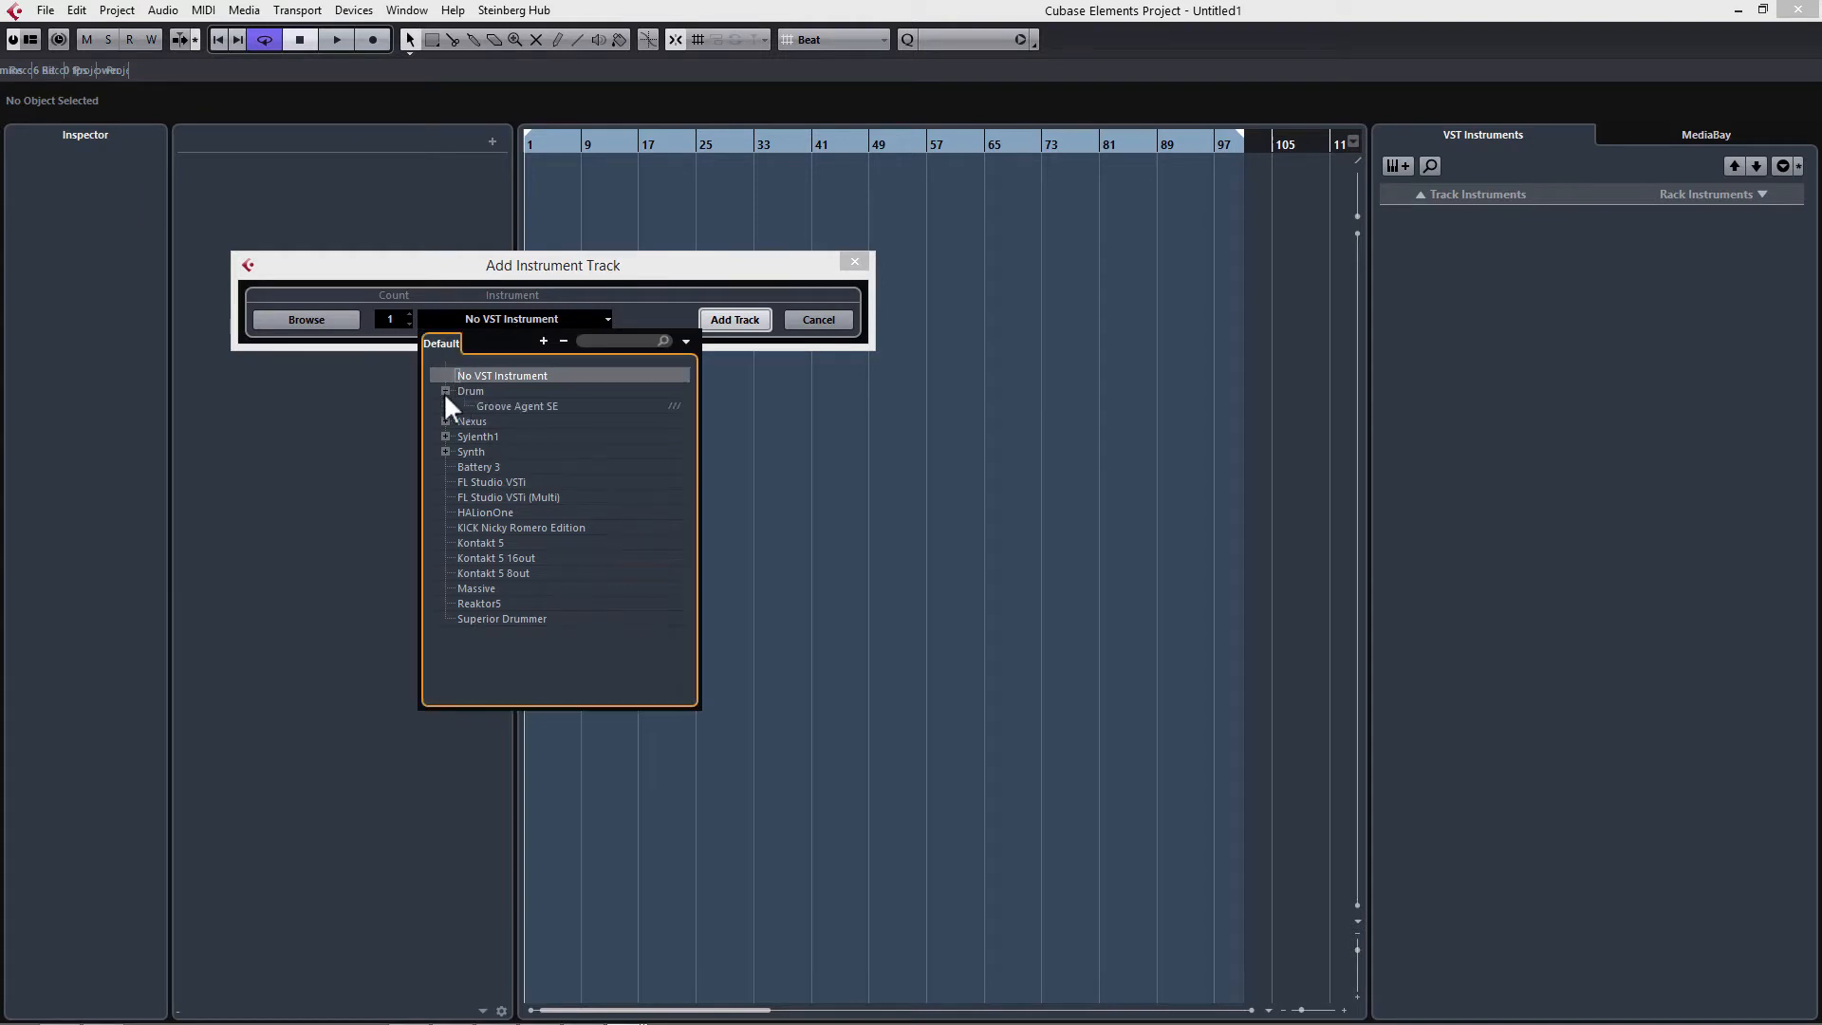
pyautogui.click(501, 410)
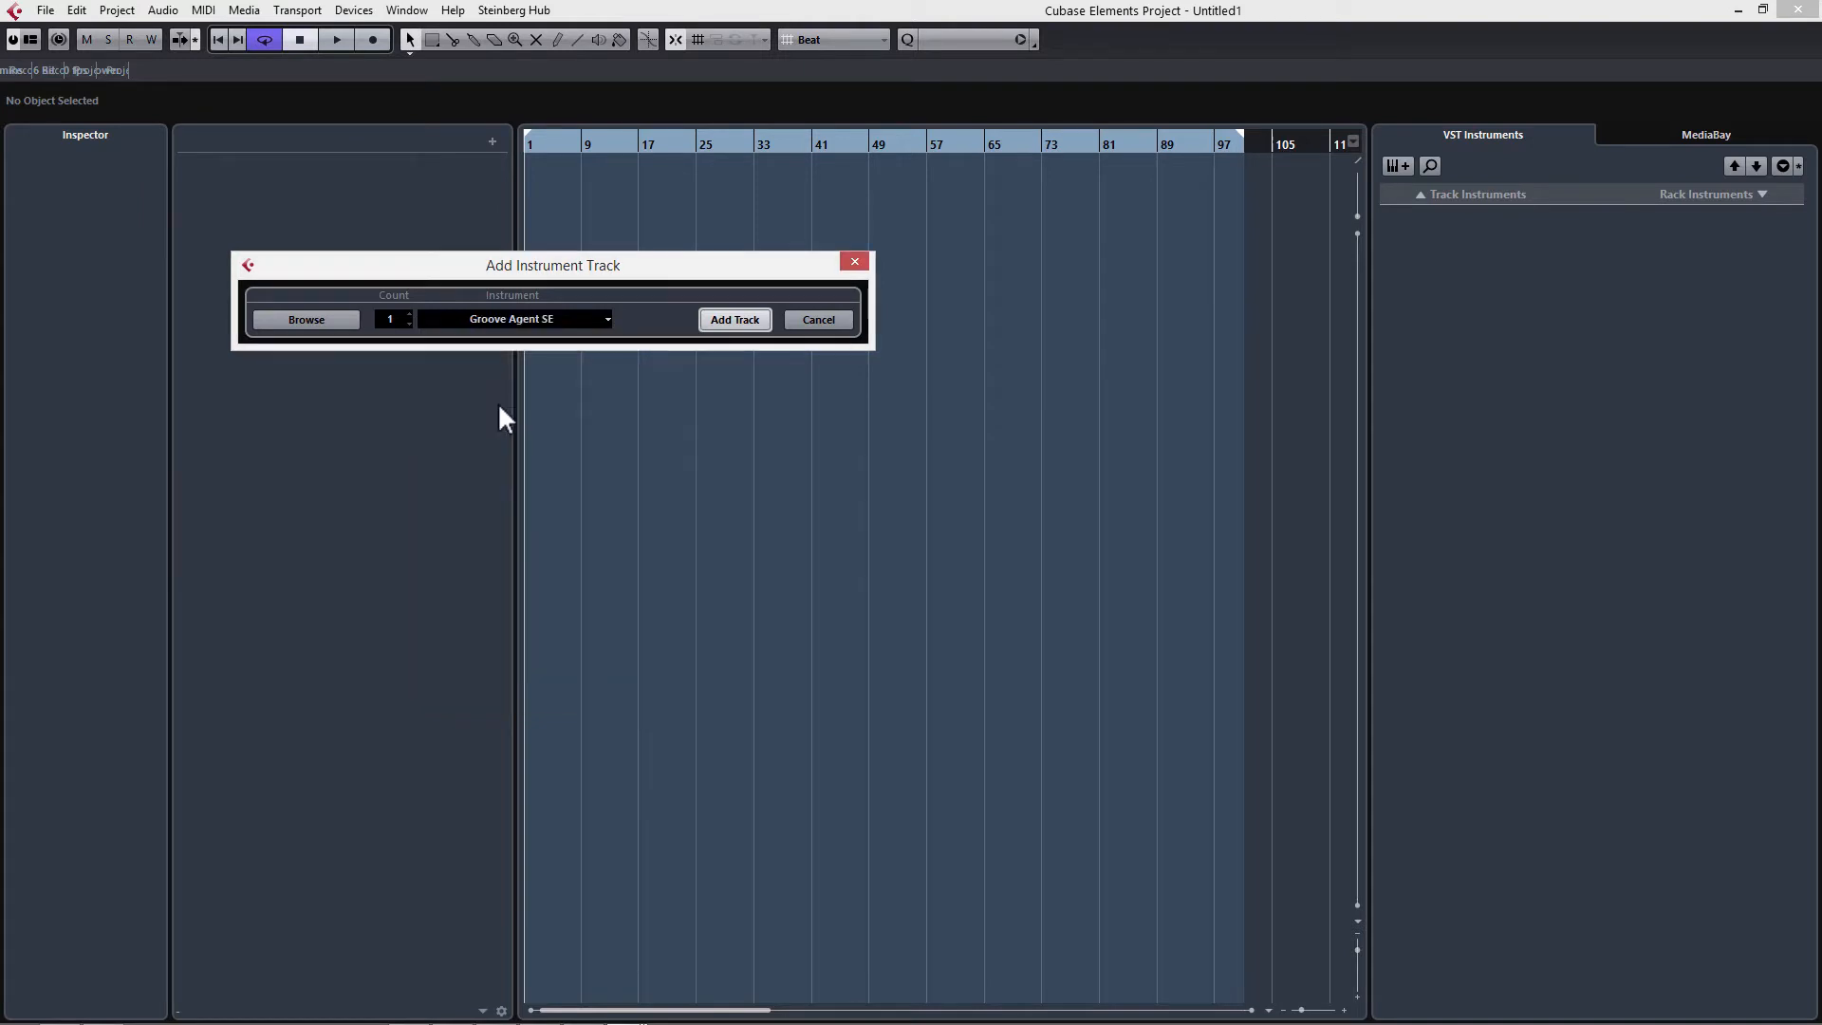
pyautogui.click(742, 321)
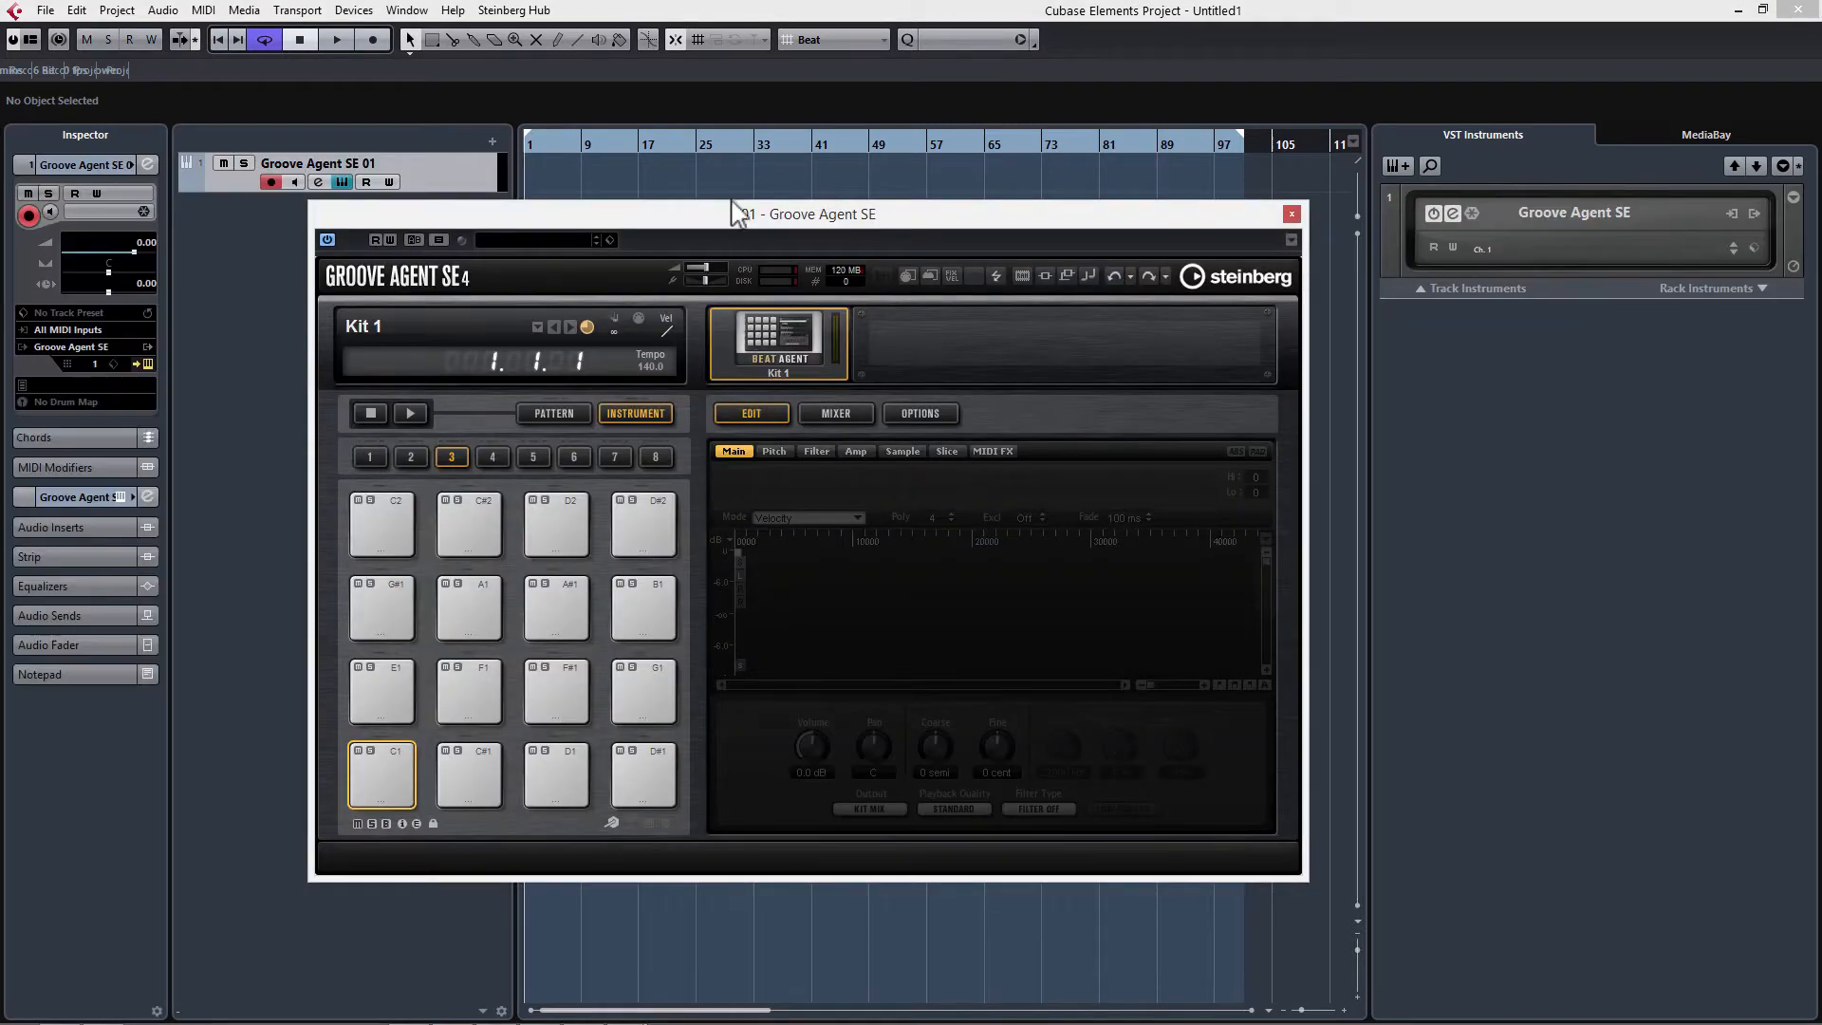
pyautogui.moveTo(748, 226); pyautogui.dragTo(737, 234)
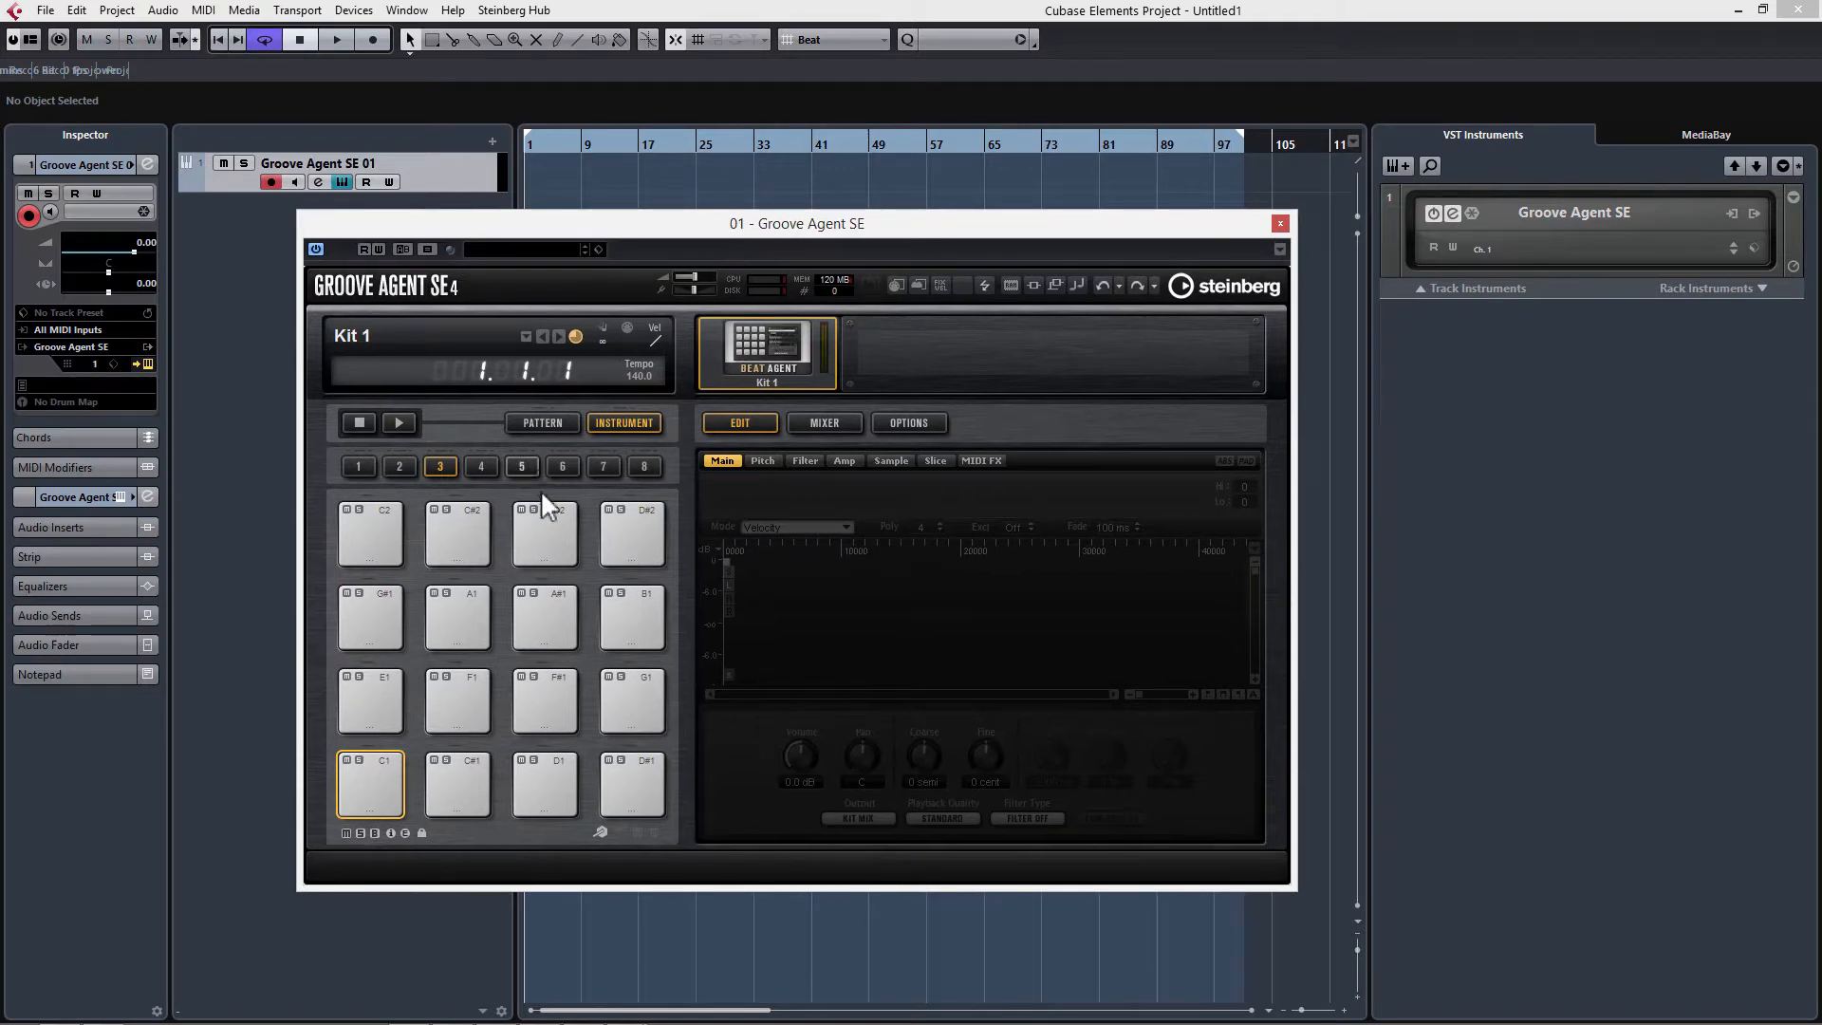
pyautogui.click(361, 760)
pyautogui.click(623, 756)
pyautogui.click(484, 533)
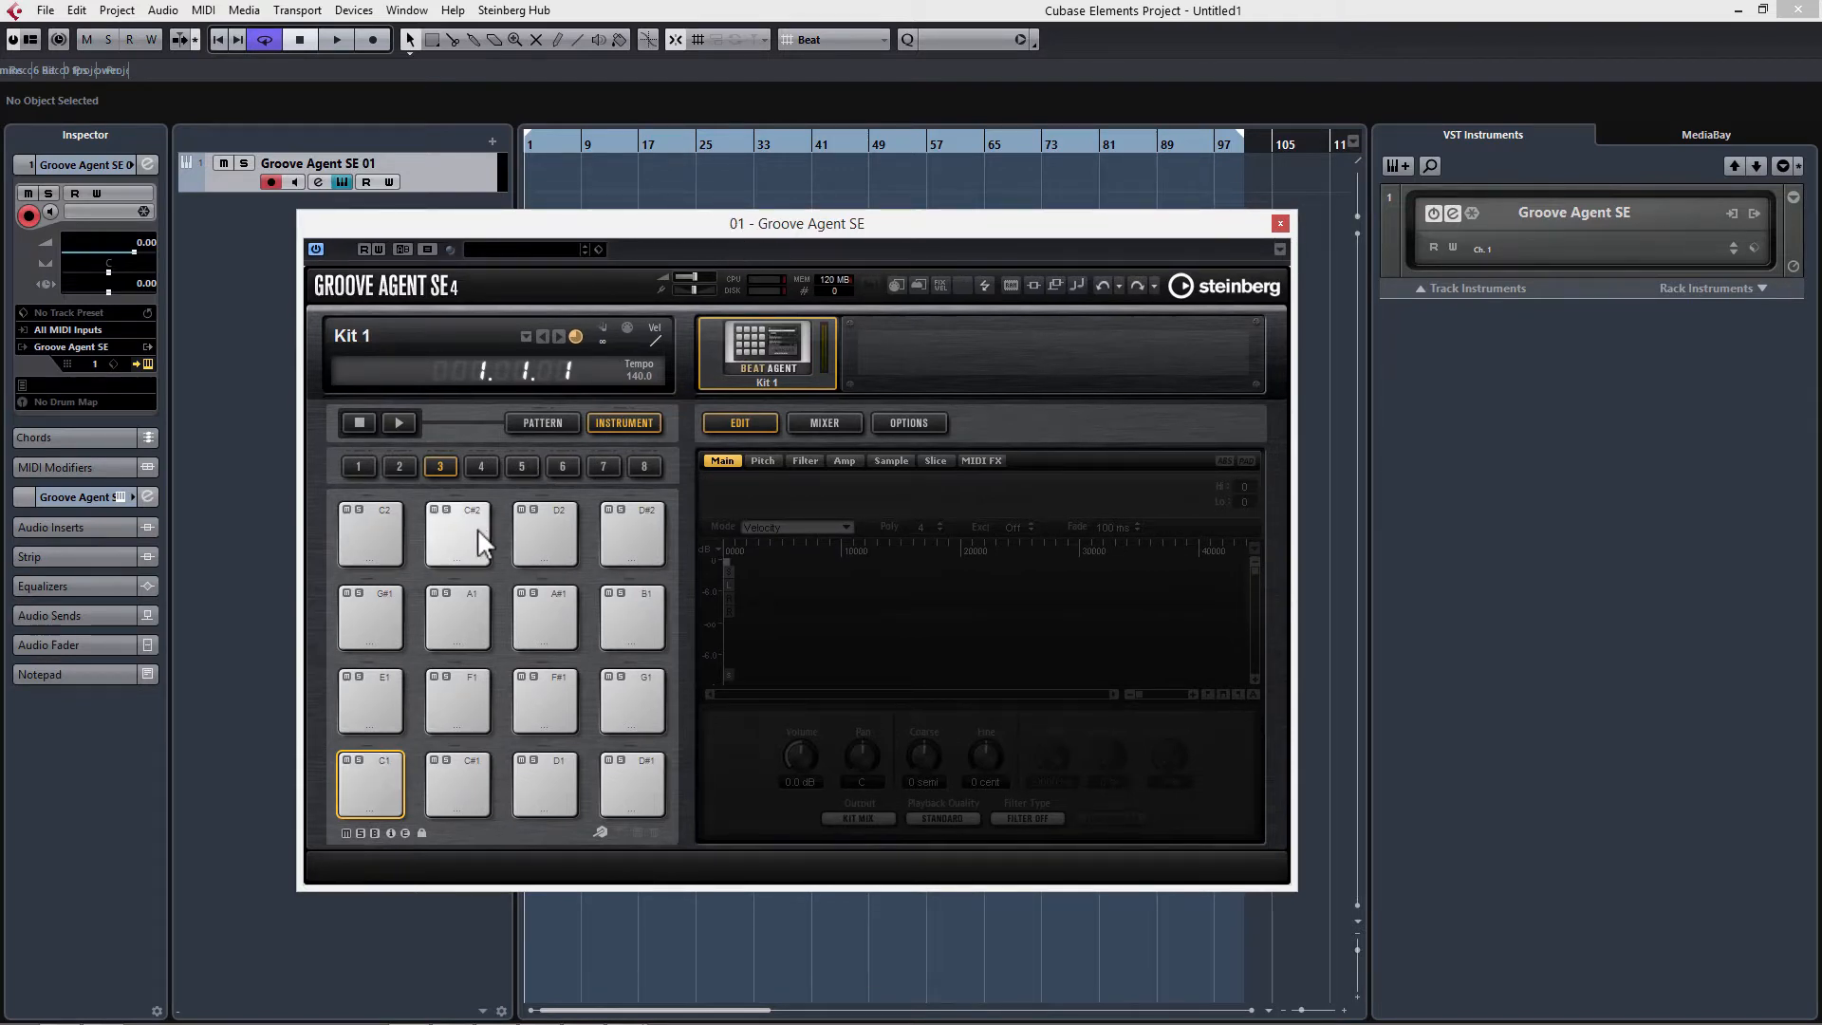
pyautogui.click(368, 787)
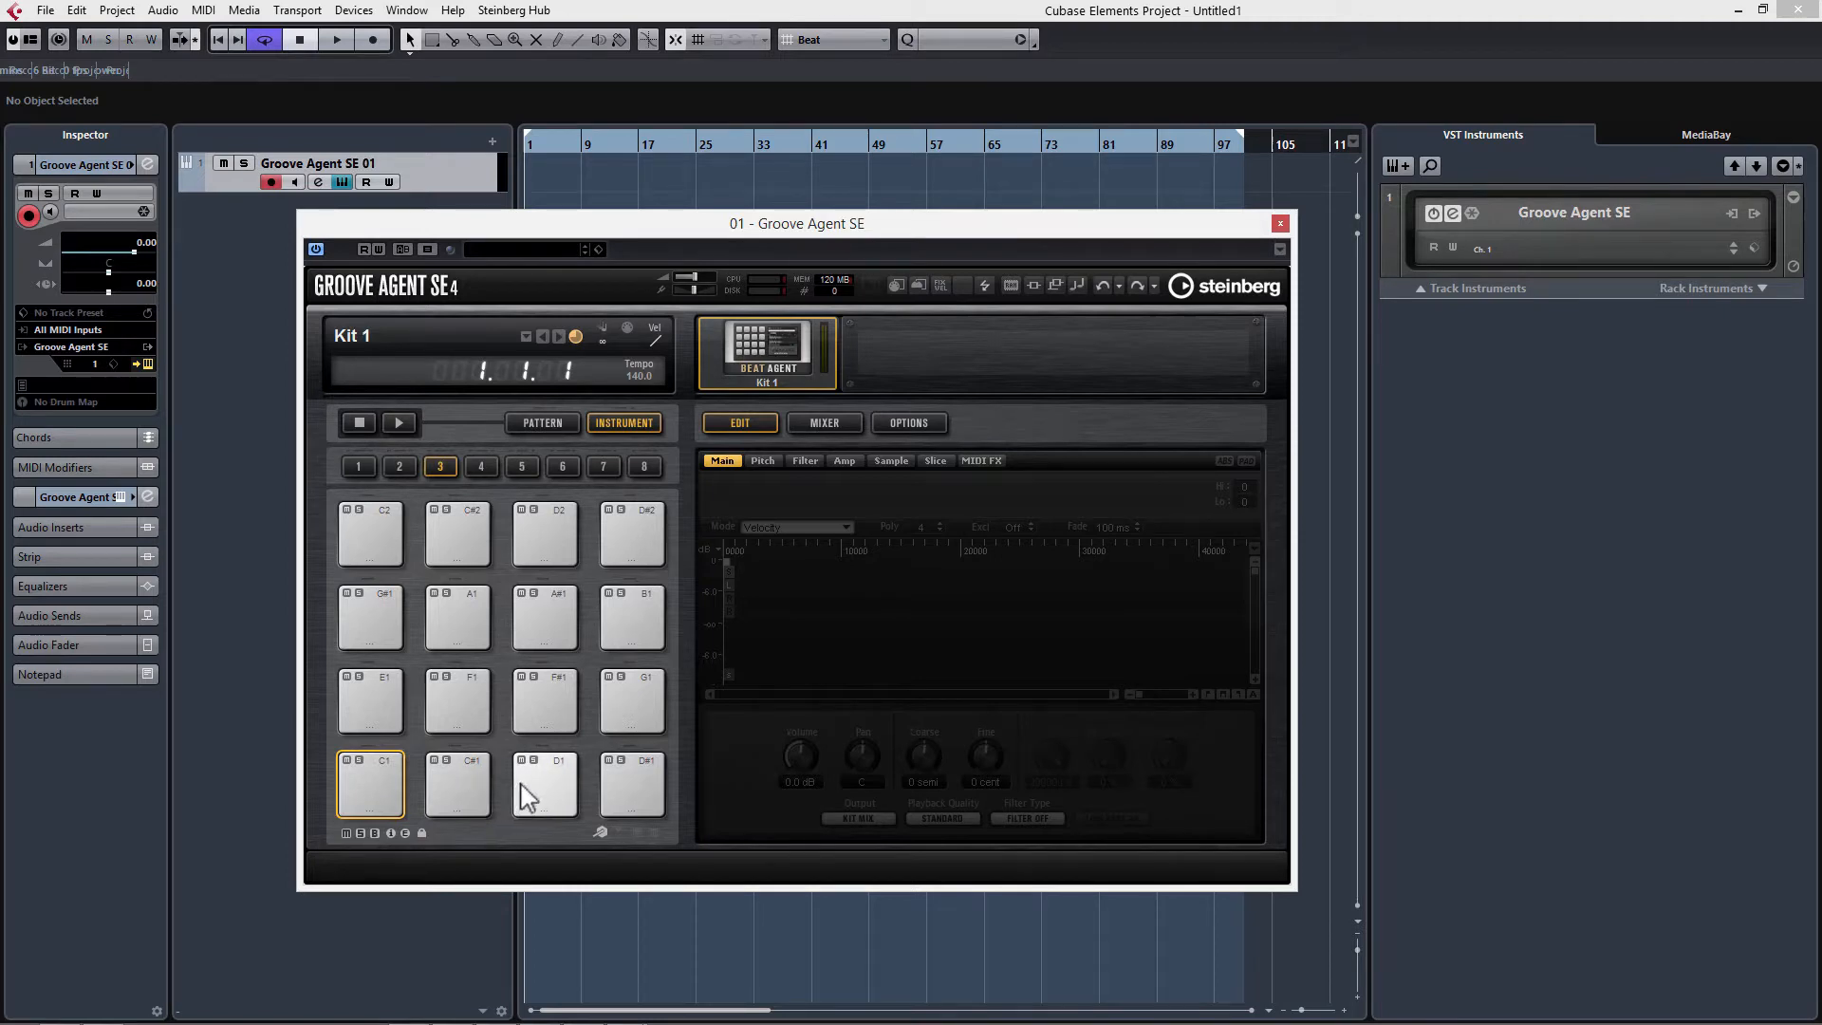
pyautogui.click(378, 776)
pyautogui.moveTo(626, 227); pyautogui.dragTo(564, 219)
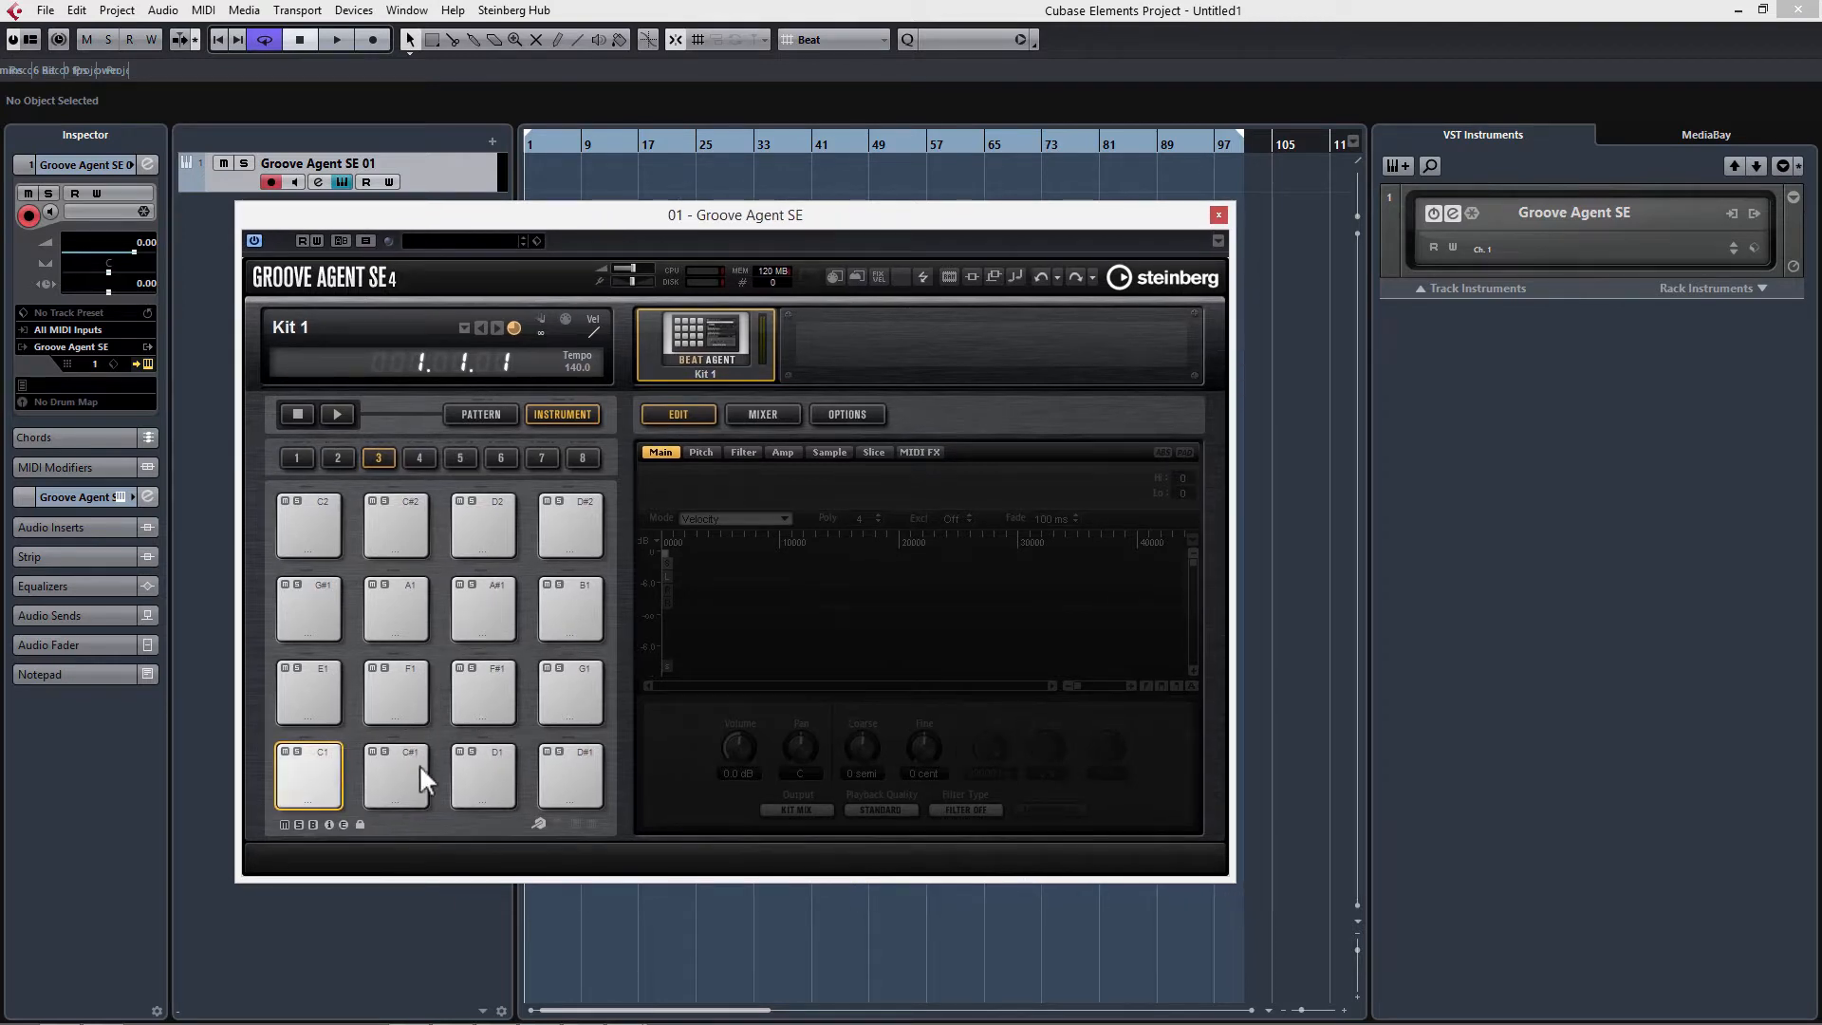
# Open the Pool beside the Groove Agent SE window and expand the Drums folder under Dubstep Tutorial
pyautogui.click(245, 10)
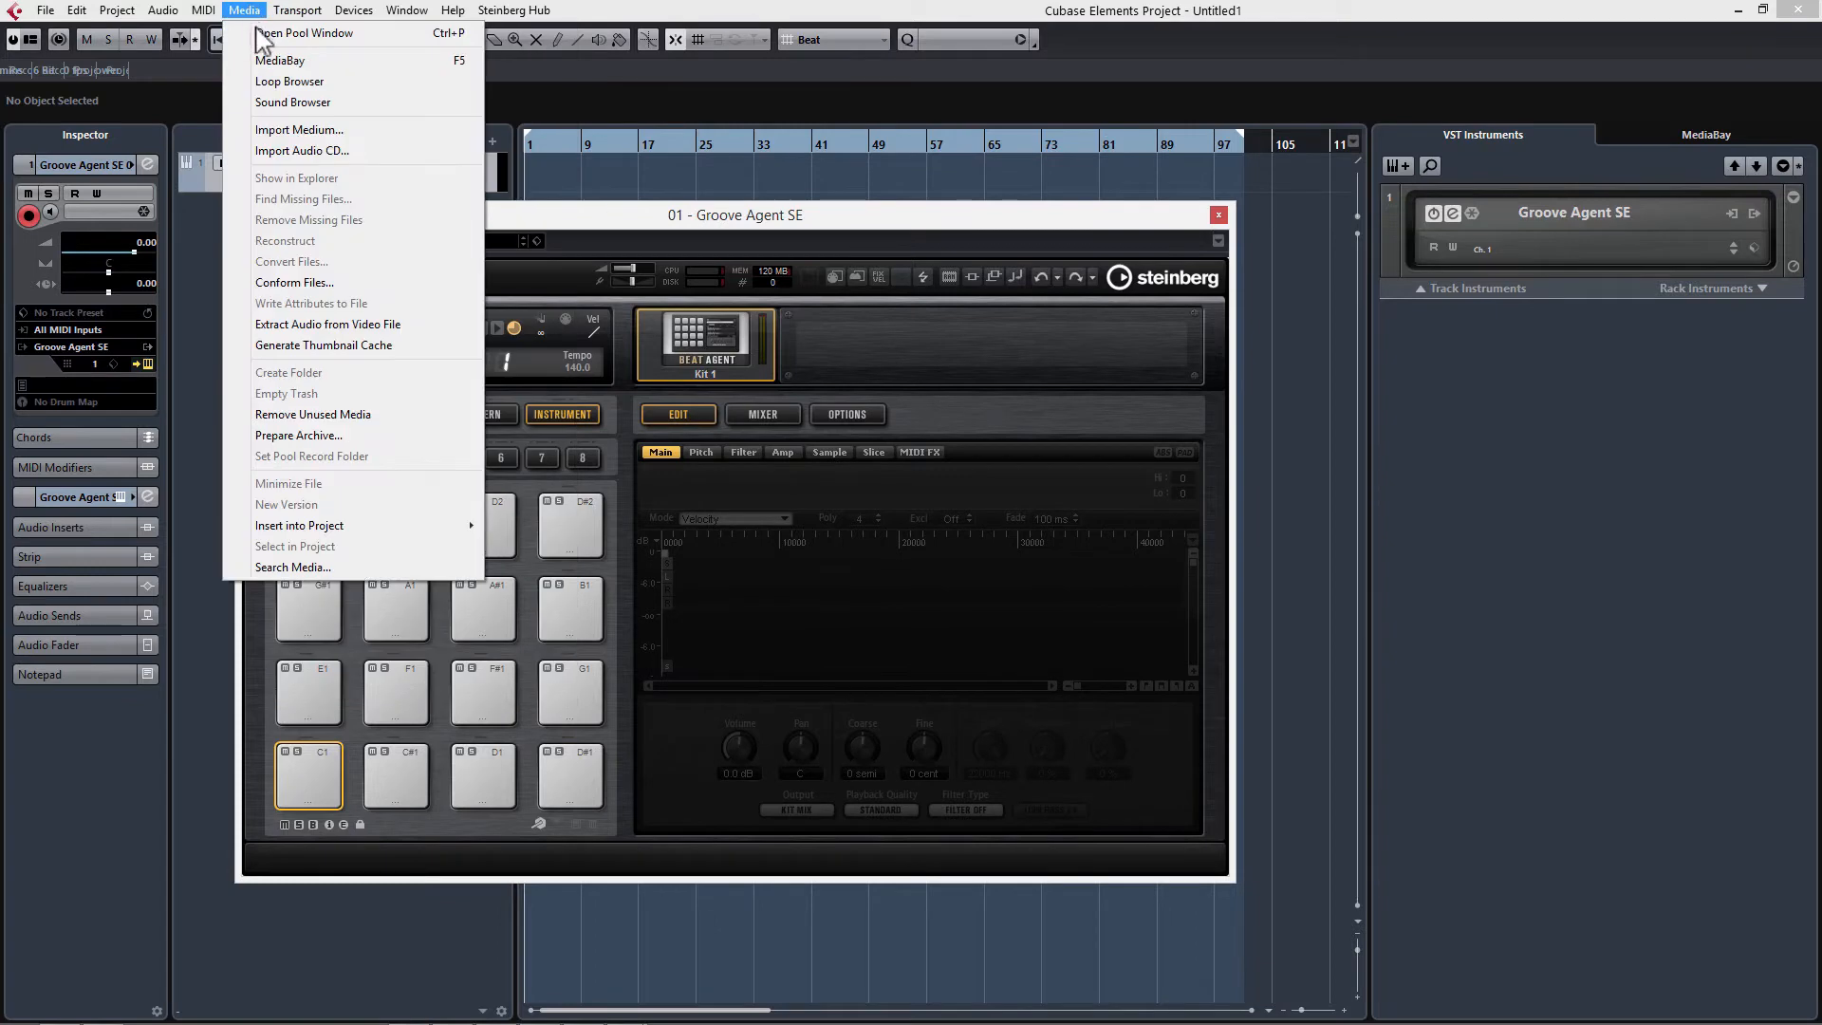
pyautogui.click(256, 32)
pyautogui.moveTo(873, 181); pyautogui.dragTo(1036, 174)
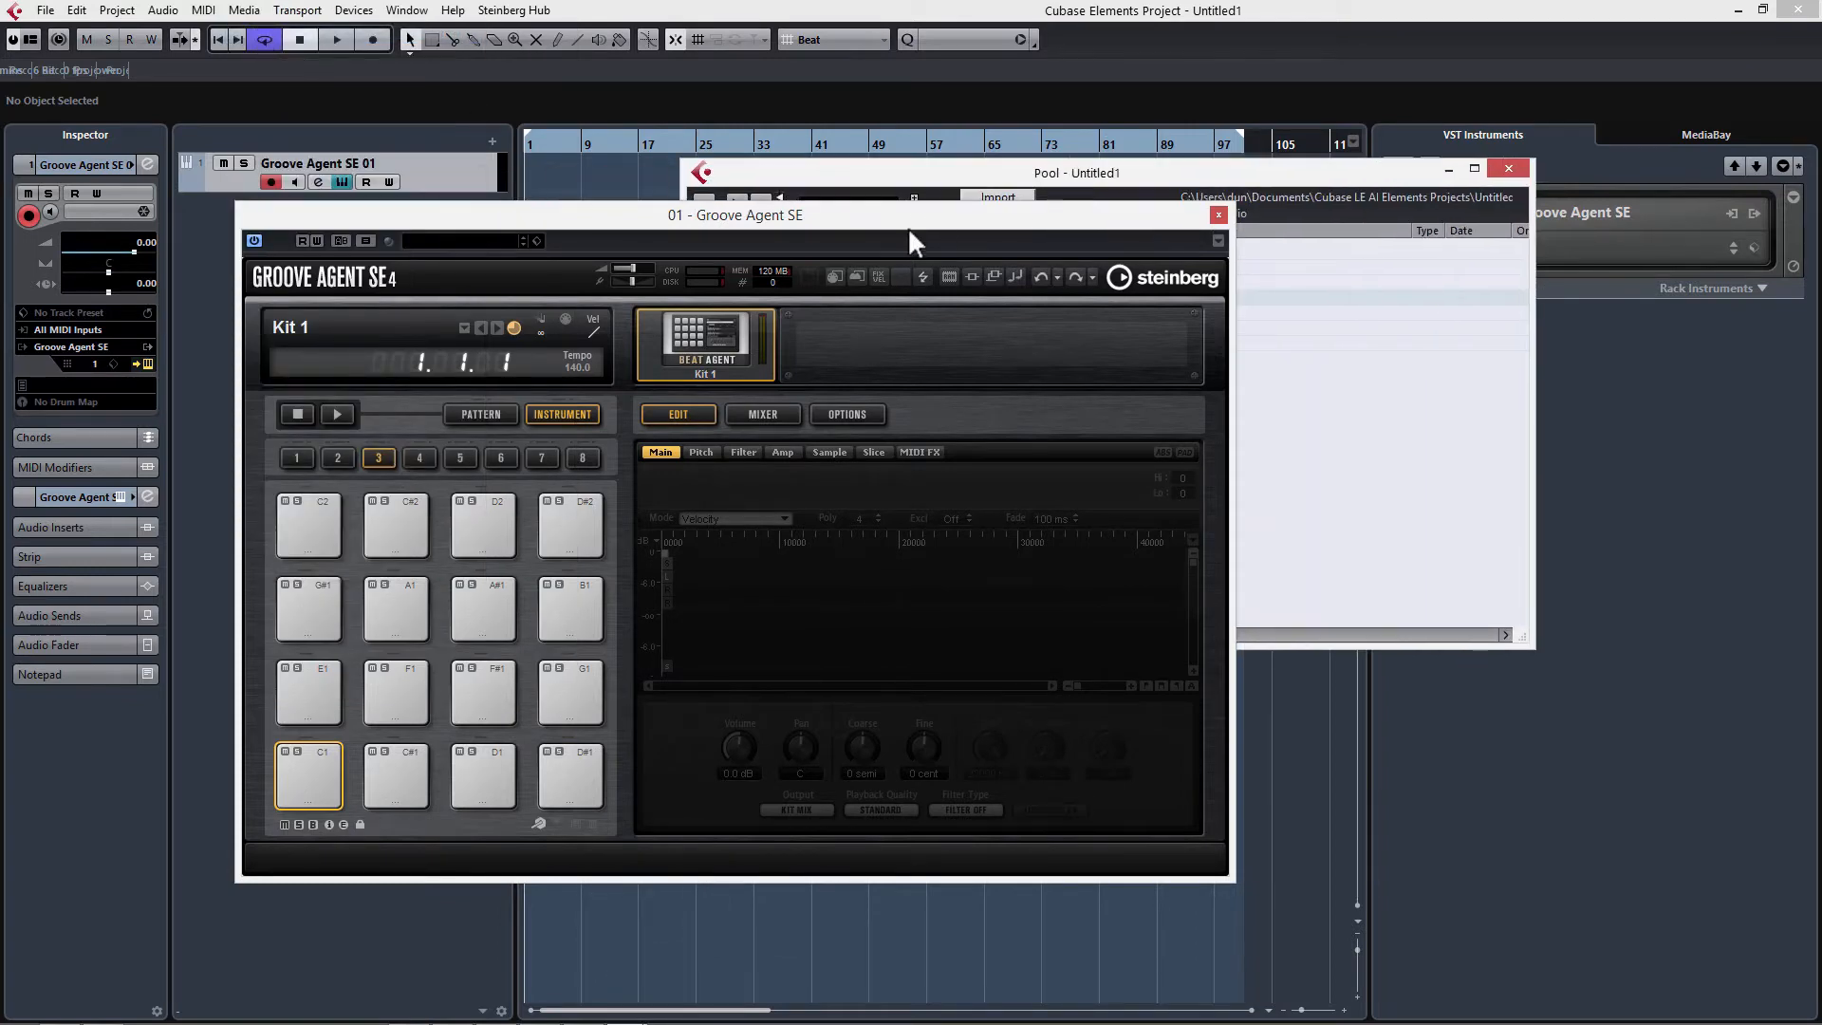
pyautogui.moveTo(904, 214); pyautogui.dragTo(702, 195)
pyautogui.moveTo(1096, 179); pyautogui.dragTo(1451, 277)
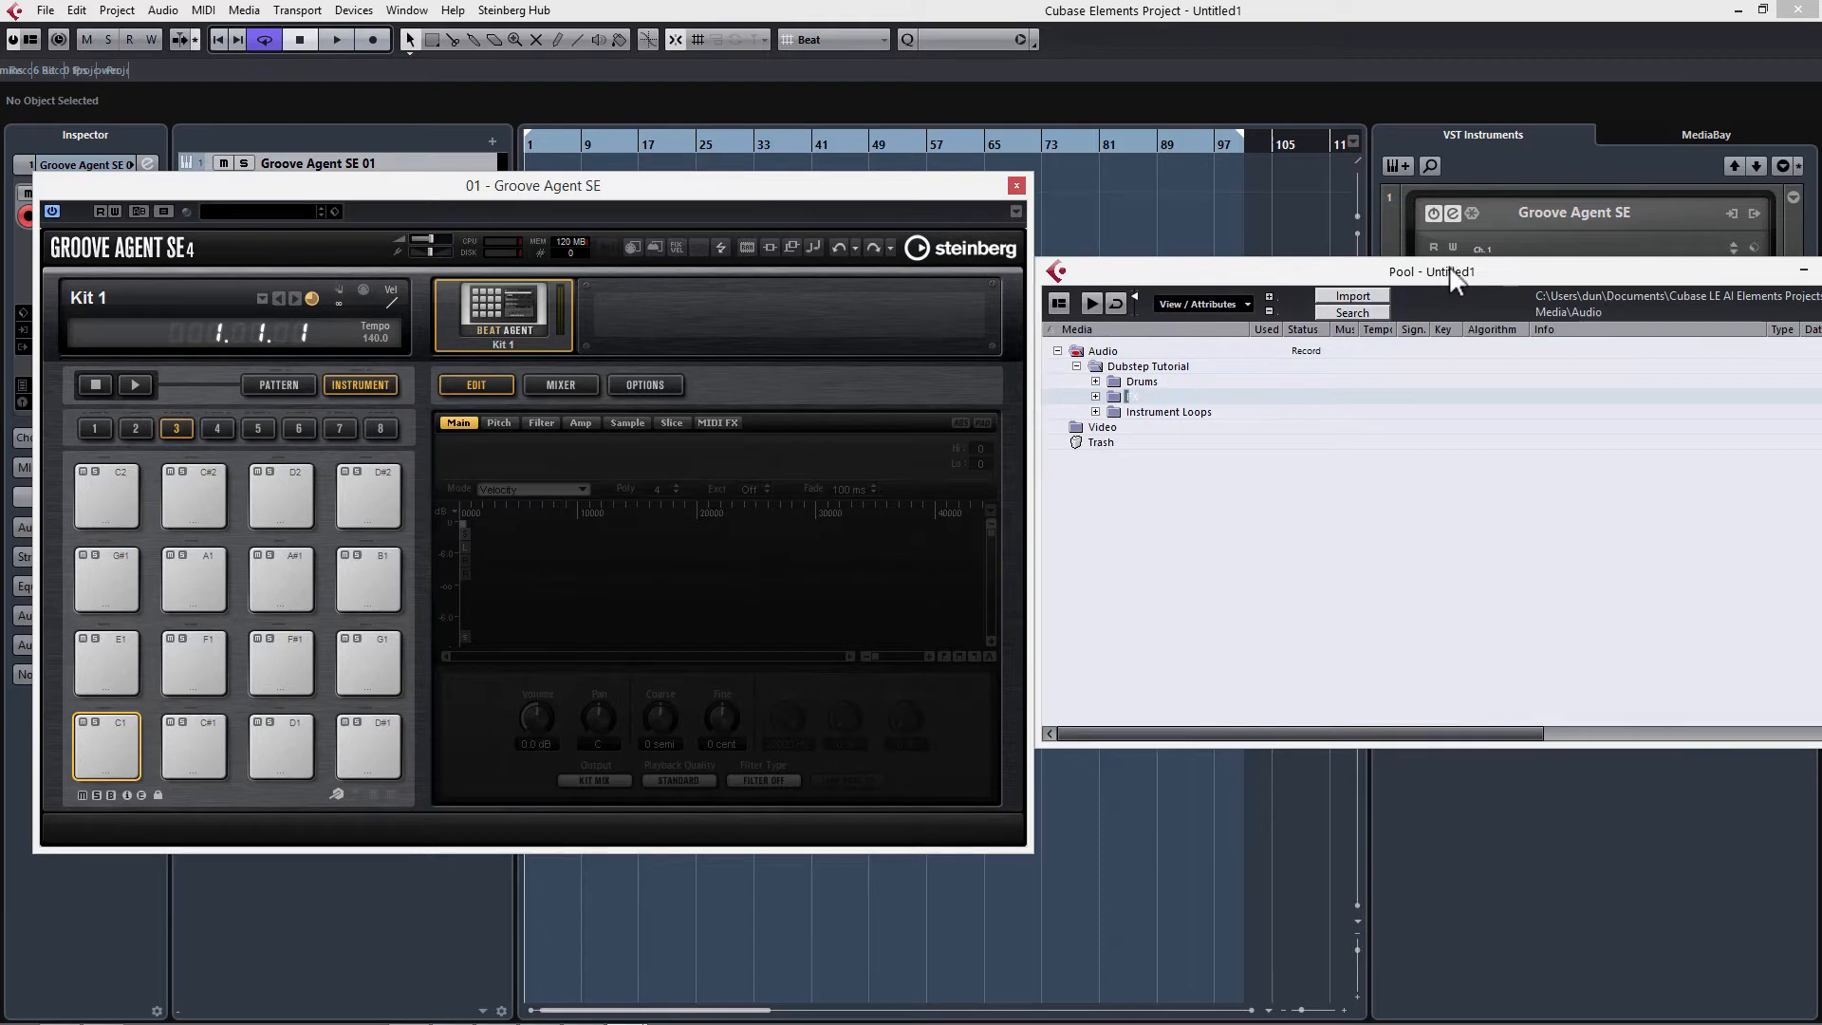
pyautogui.click(1134, 382)
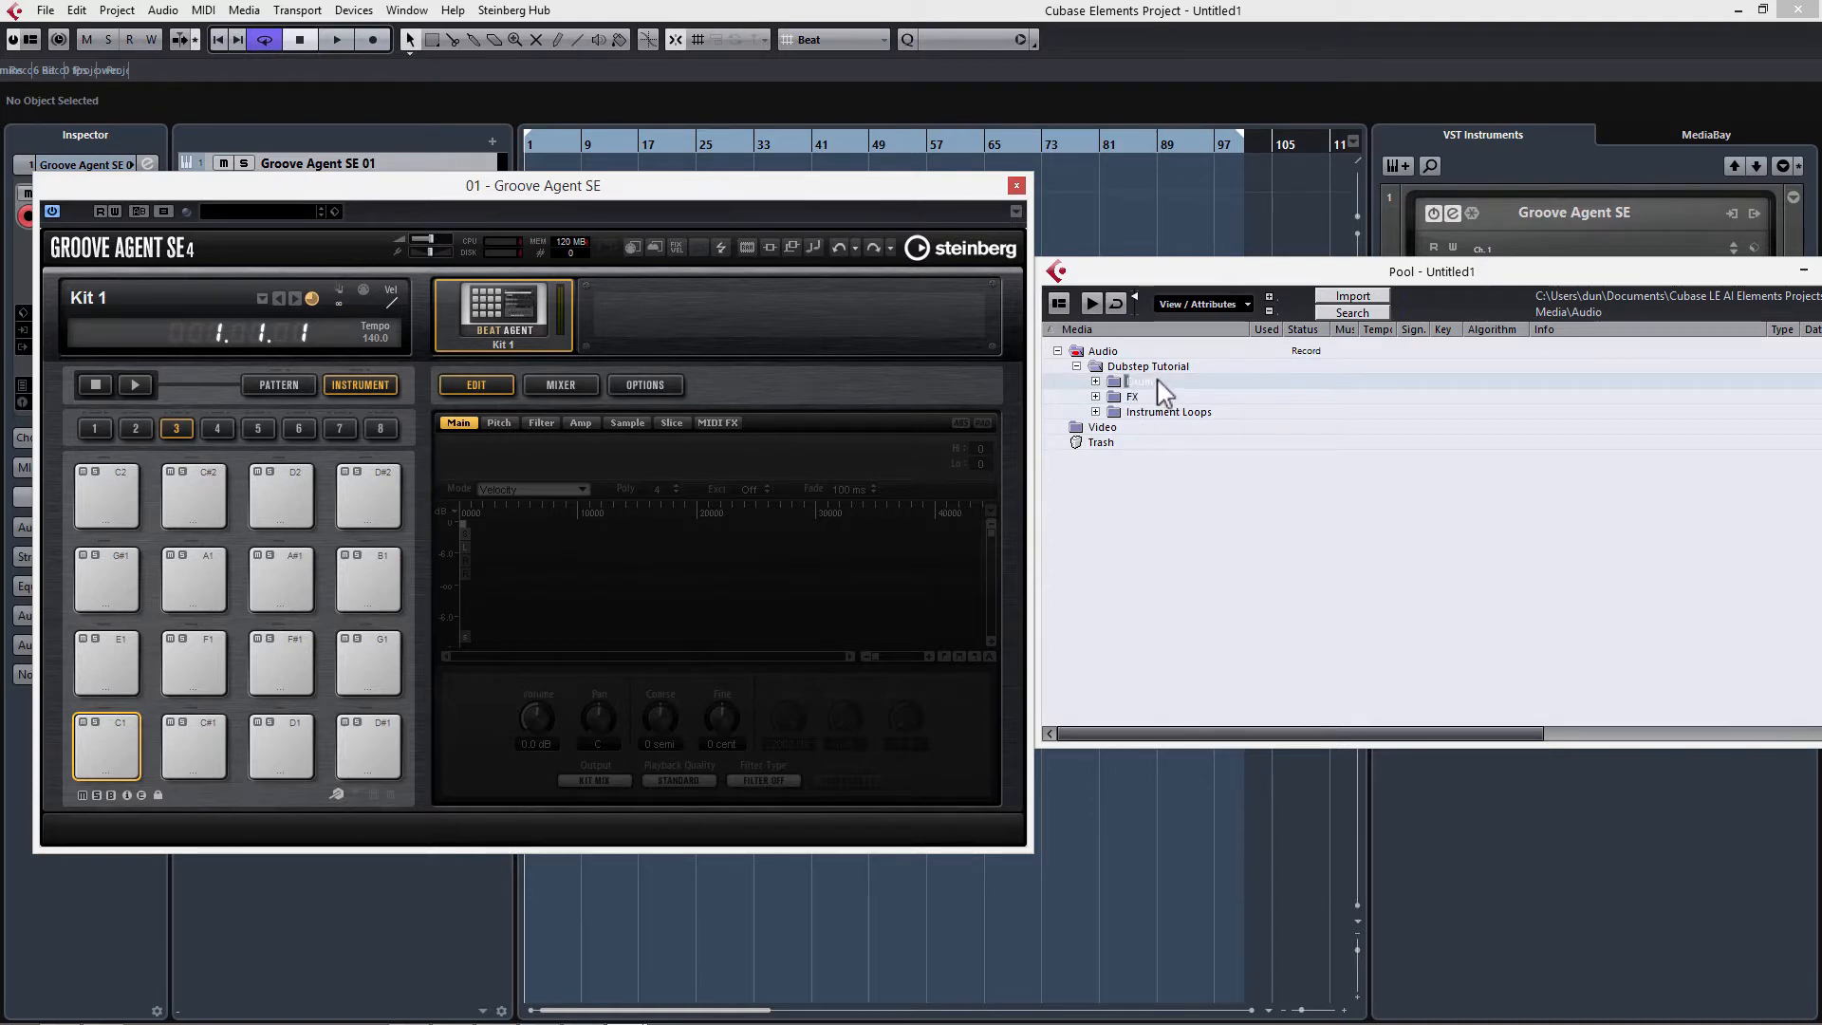
pyautogui.click(1096, 367)
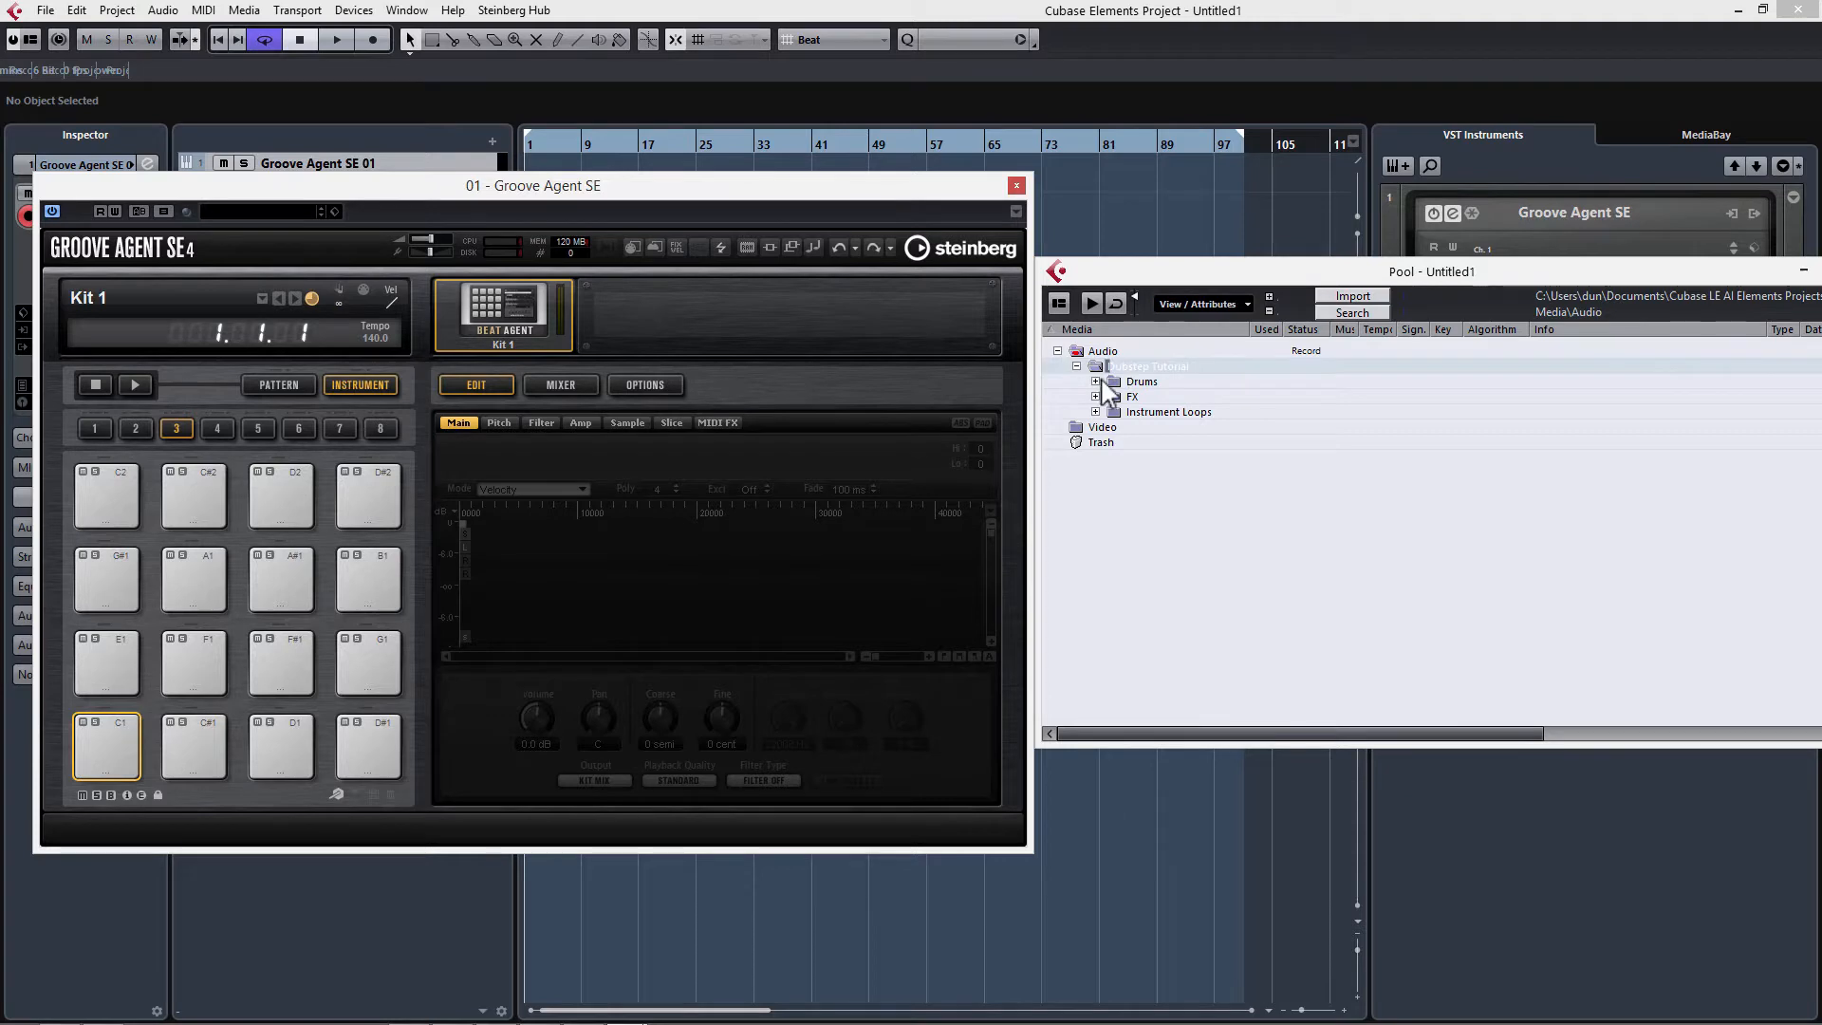
pyautogui.click(1095, 381)
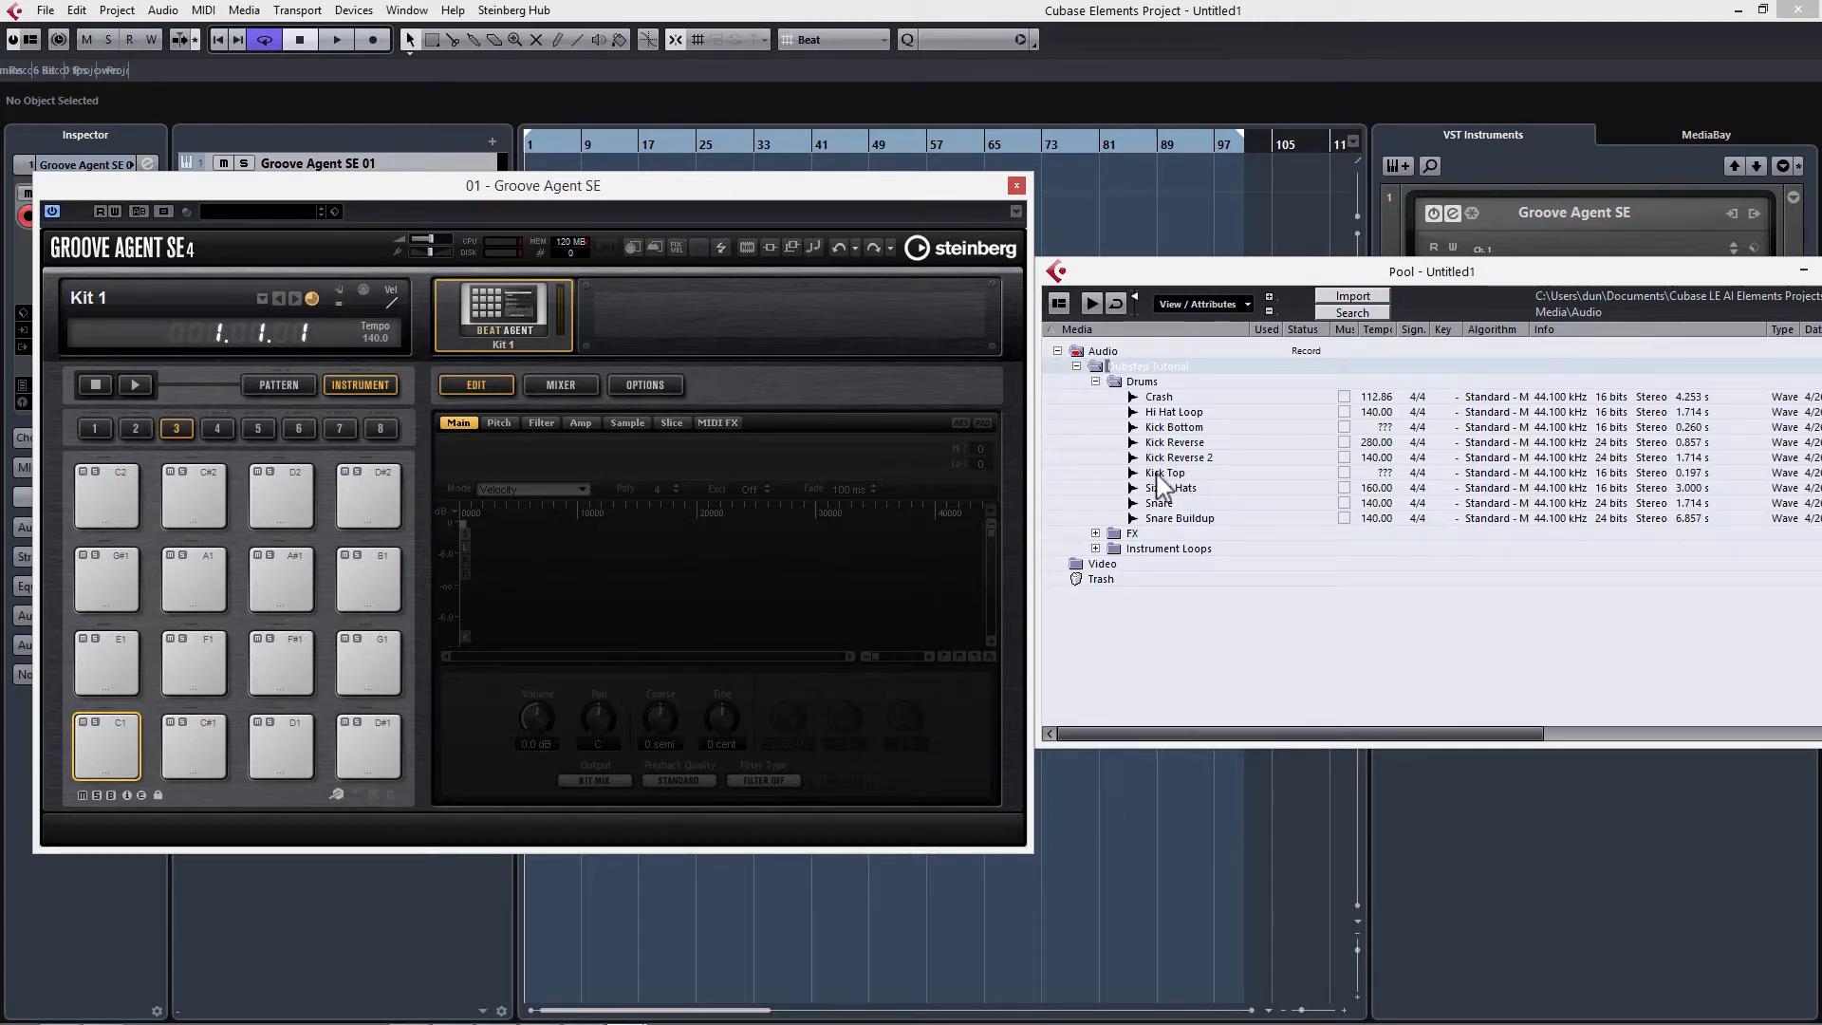
# Load Kick Top onto pad C1, Kick Bottom onto pad C#1 and Snare onto pad D1, and close the Pool
pyautogui.click(1172, 473)
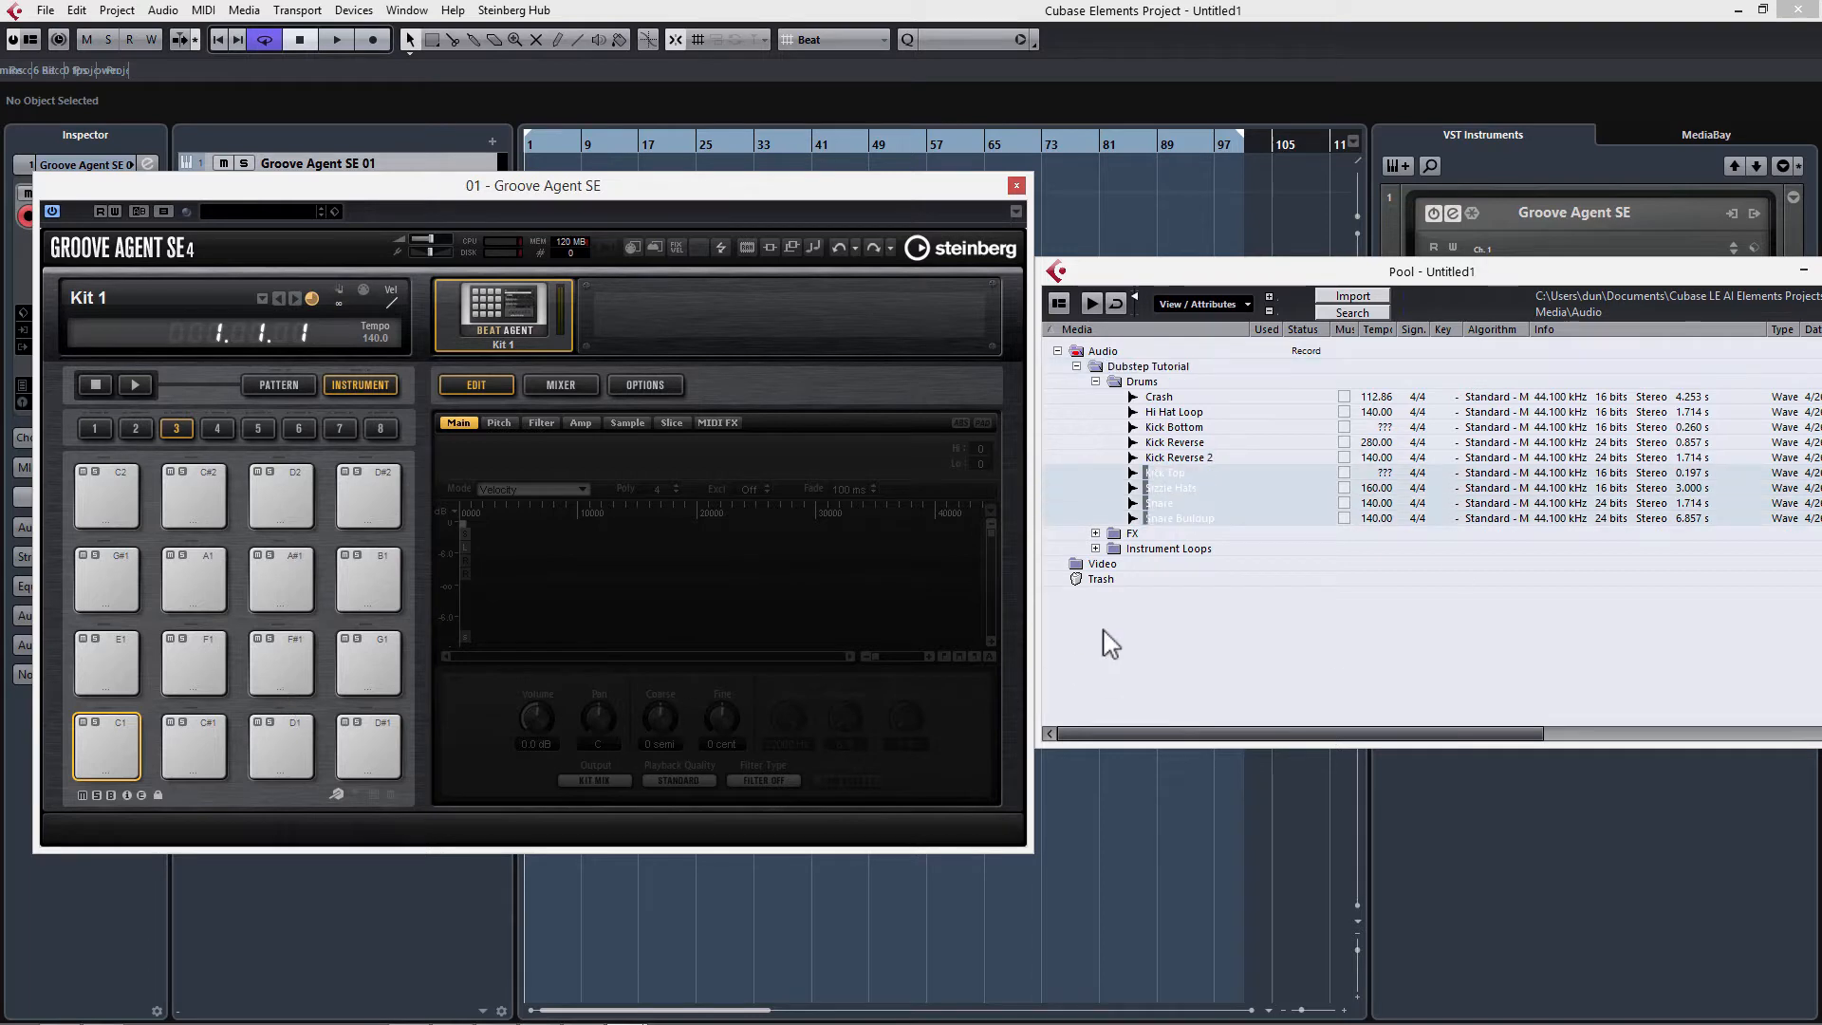
pyautogui.moveTo(1191, 479); pyautogui.dragTo(105, 759)
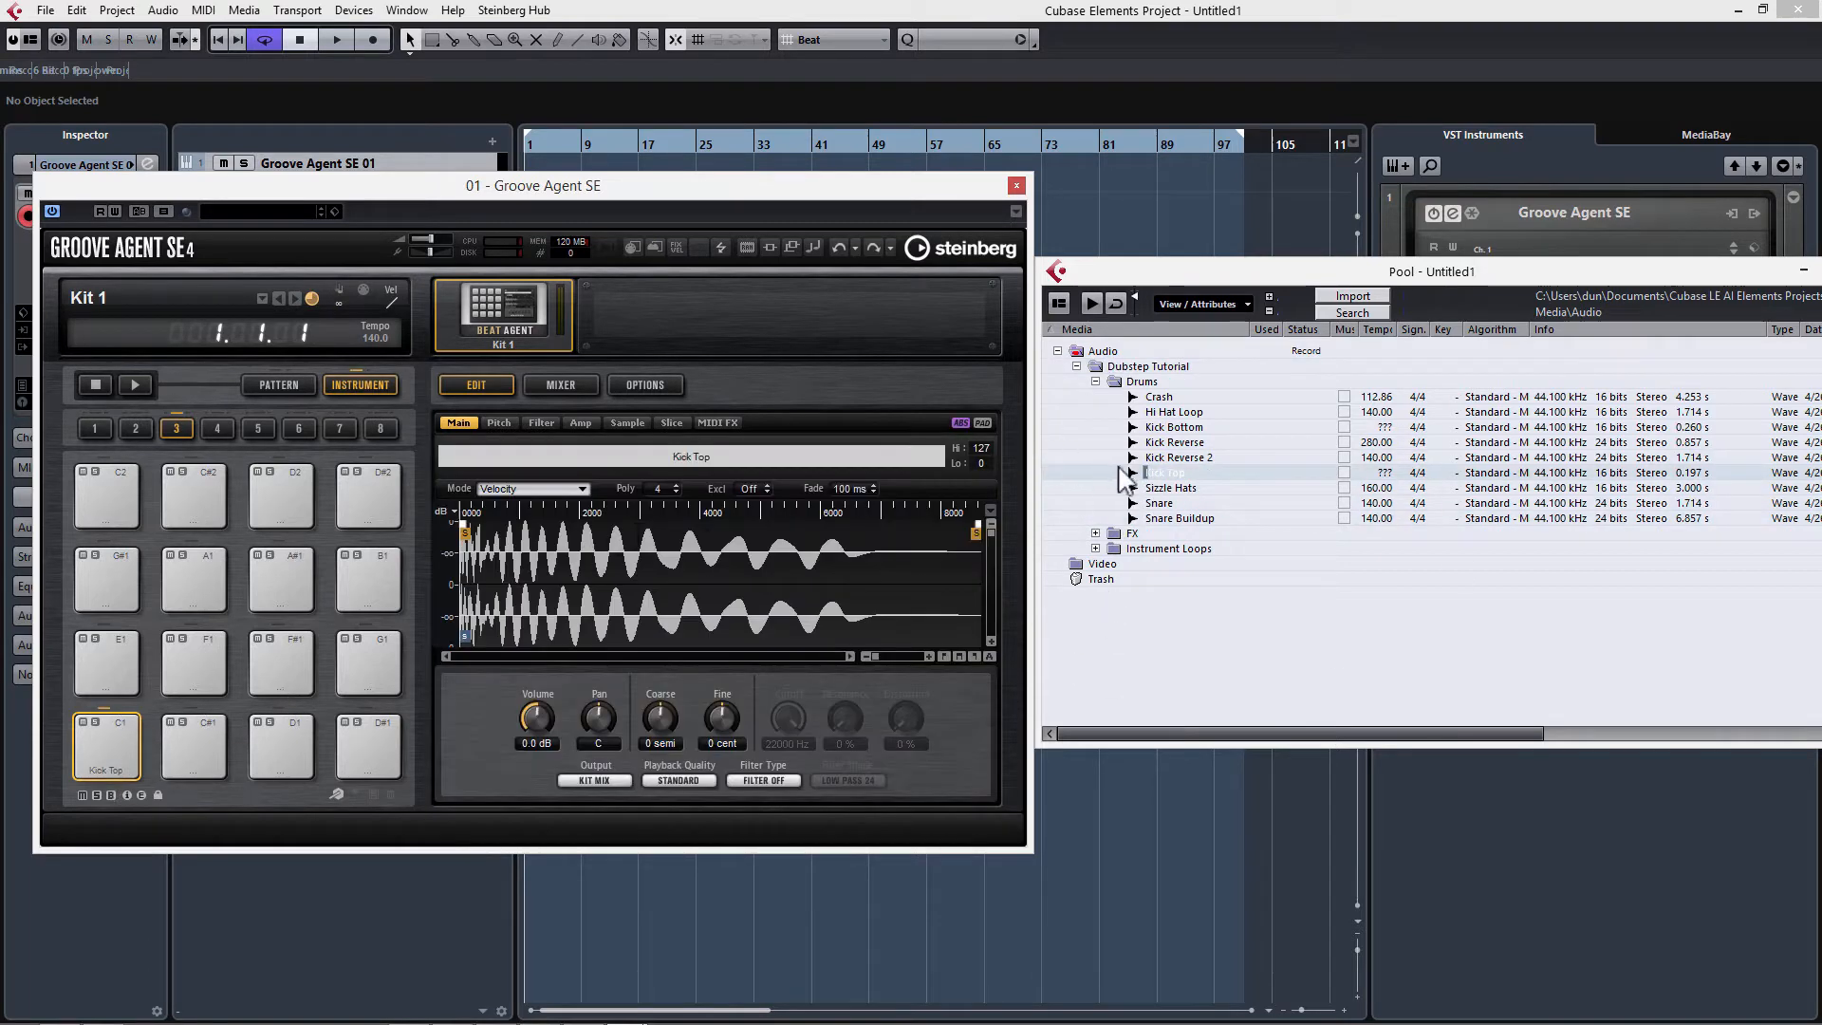
pyautogui.moveTo(1148, 429); pyautogui.dragTo(195, 754)
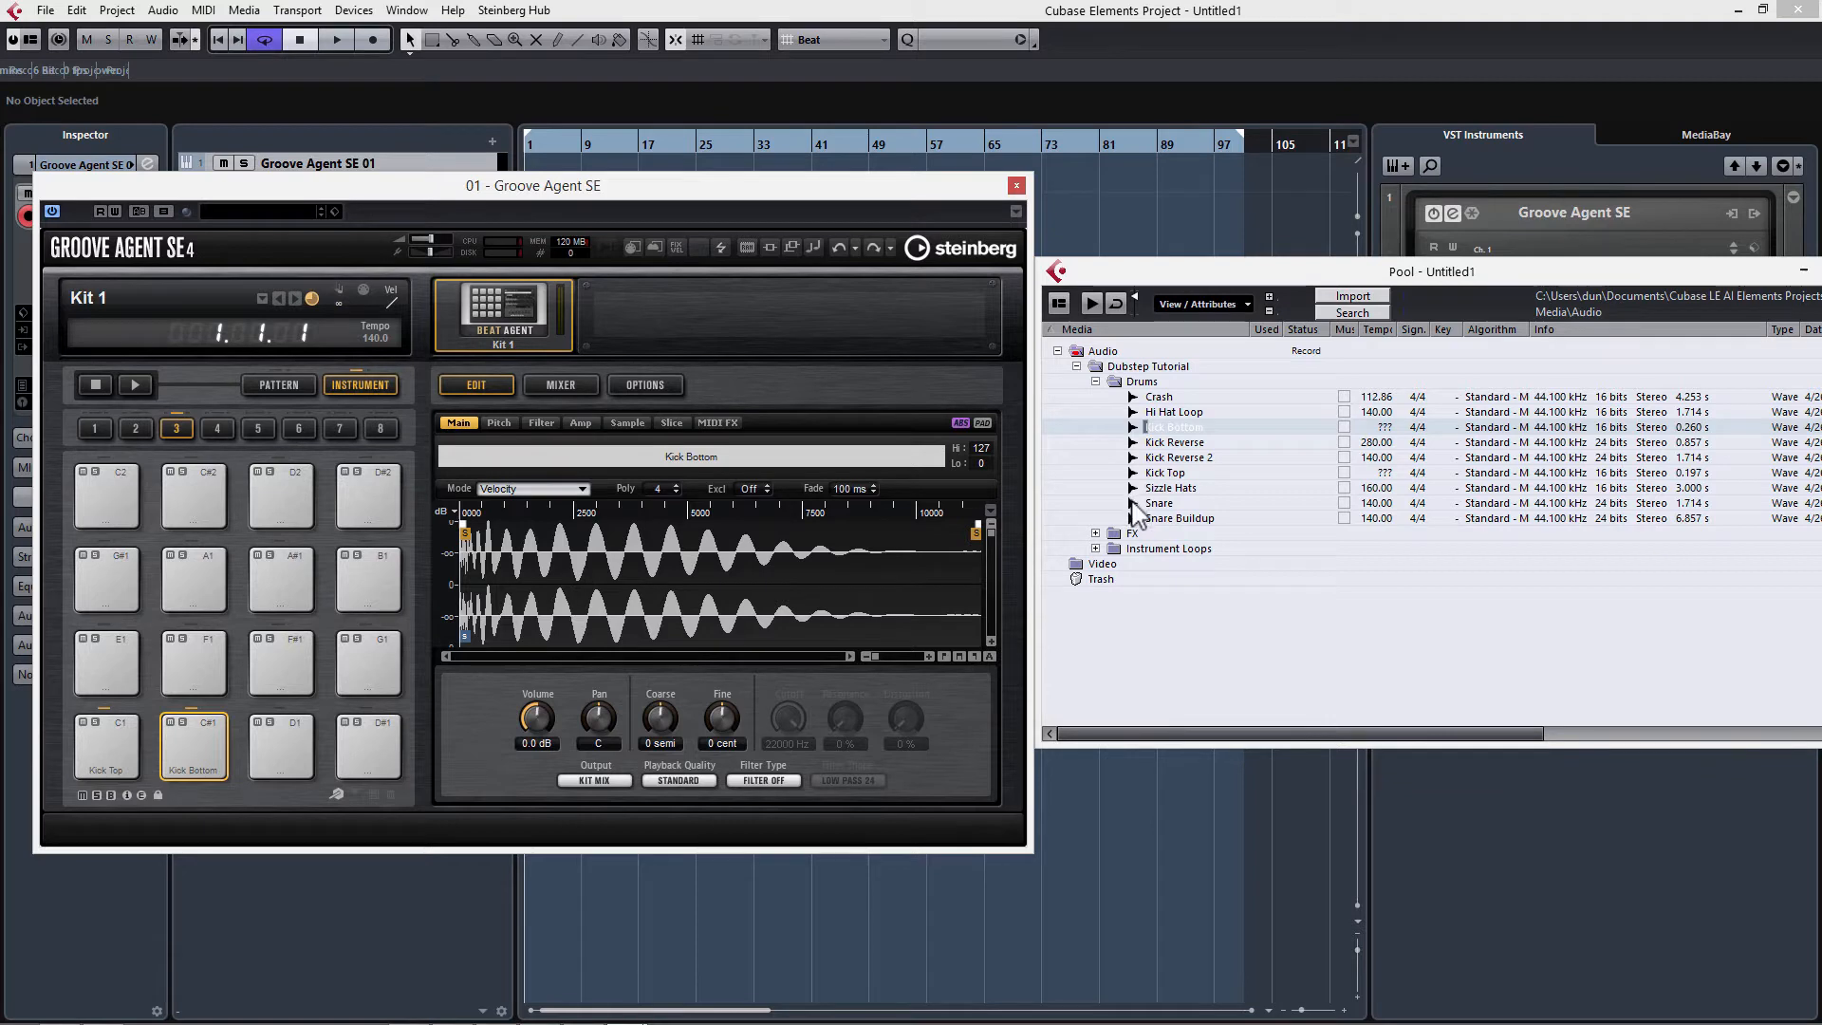
pyautogui.moveTo(1134, 507); pyautogui.dragTo(277, 759)
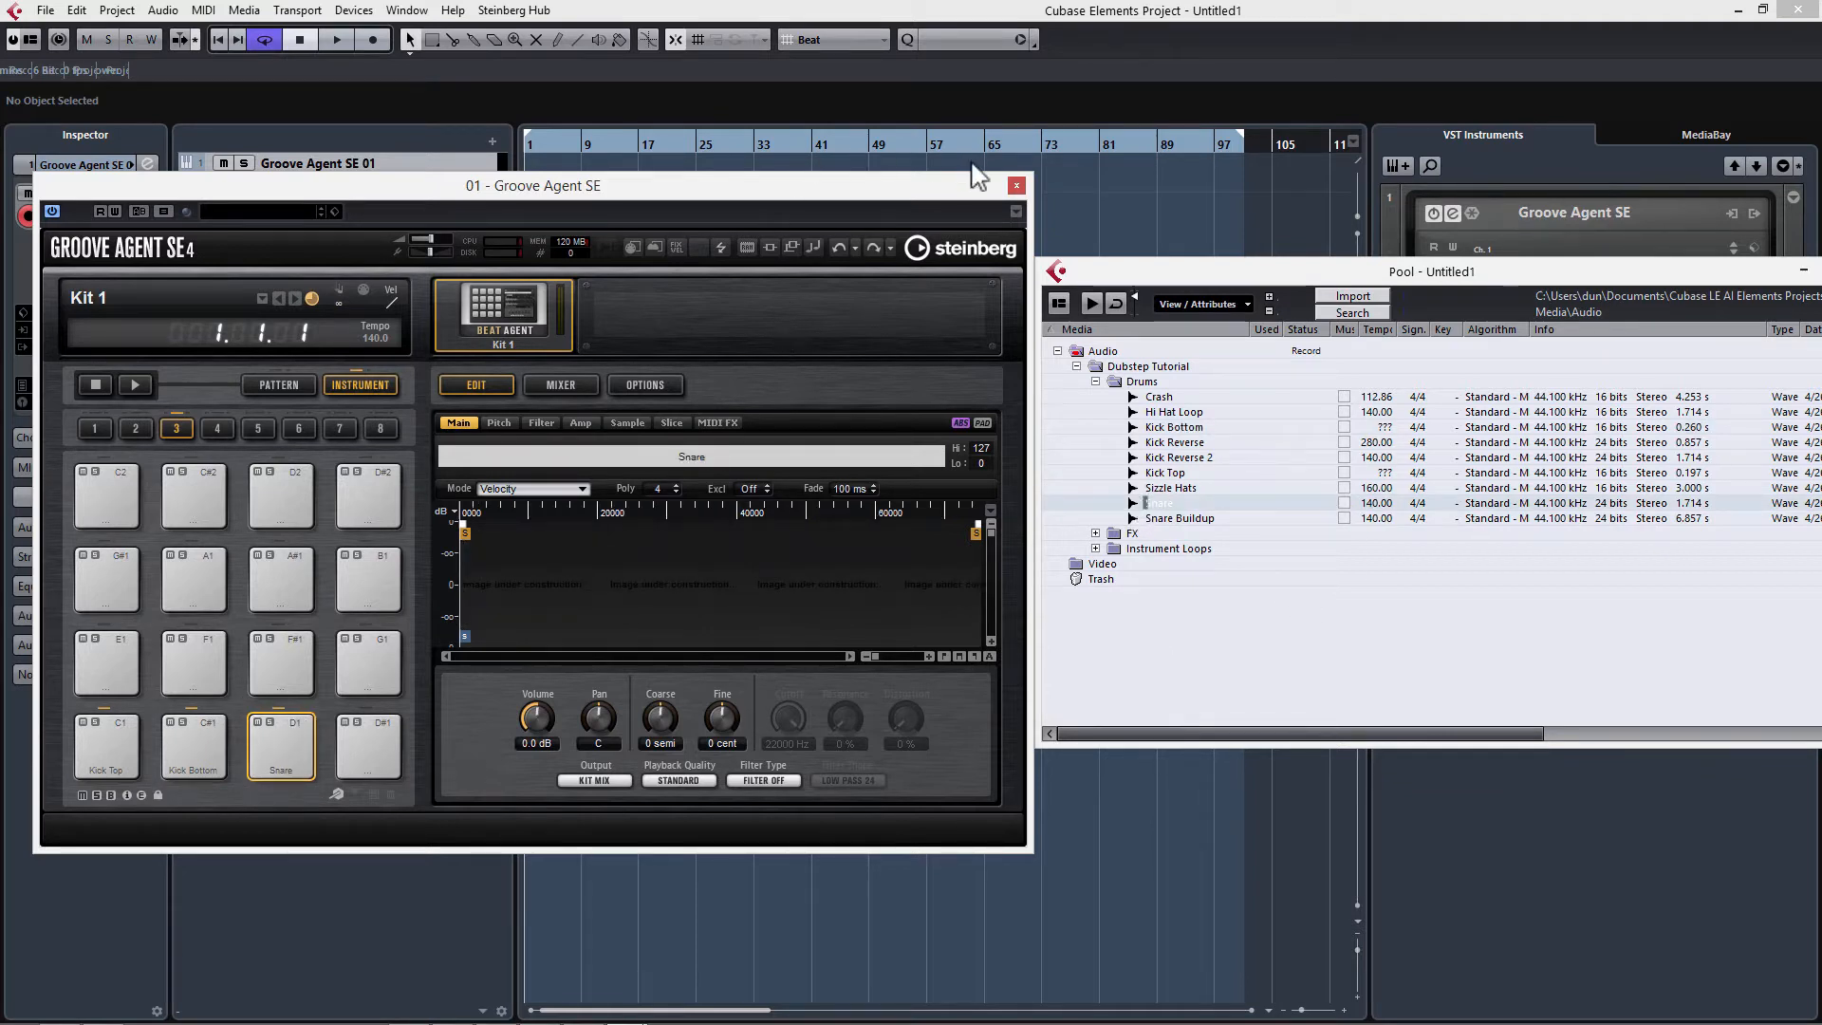
pyautogui.moveTo(1524, 272); pyautogui.dragTo(1154, 287)
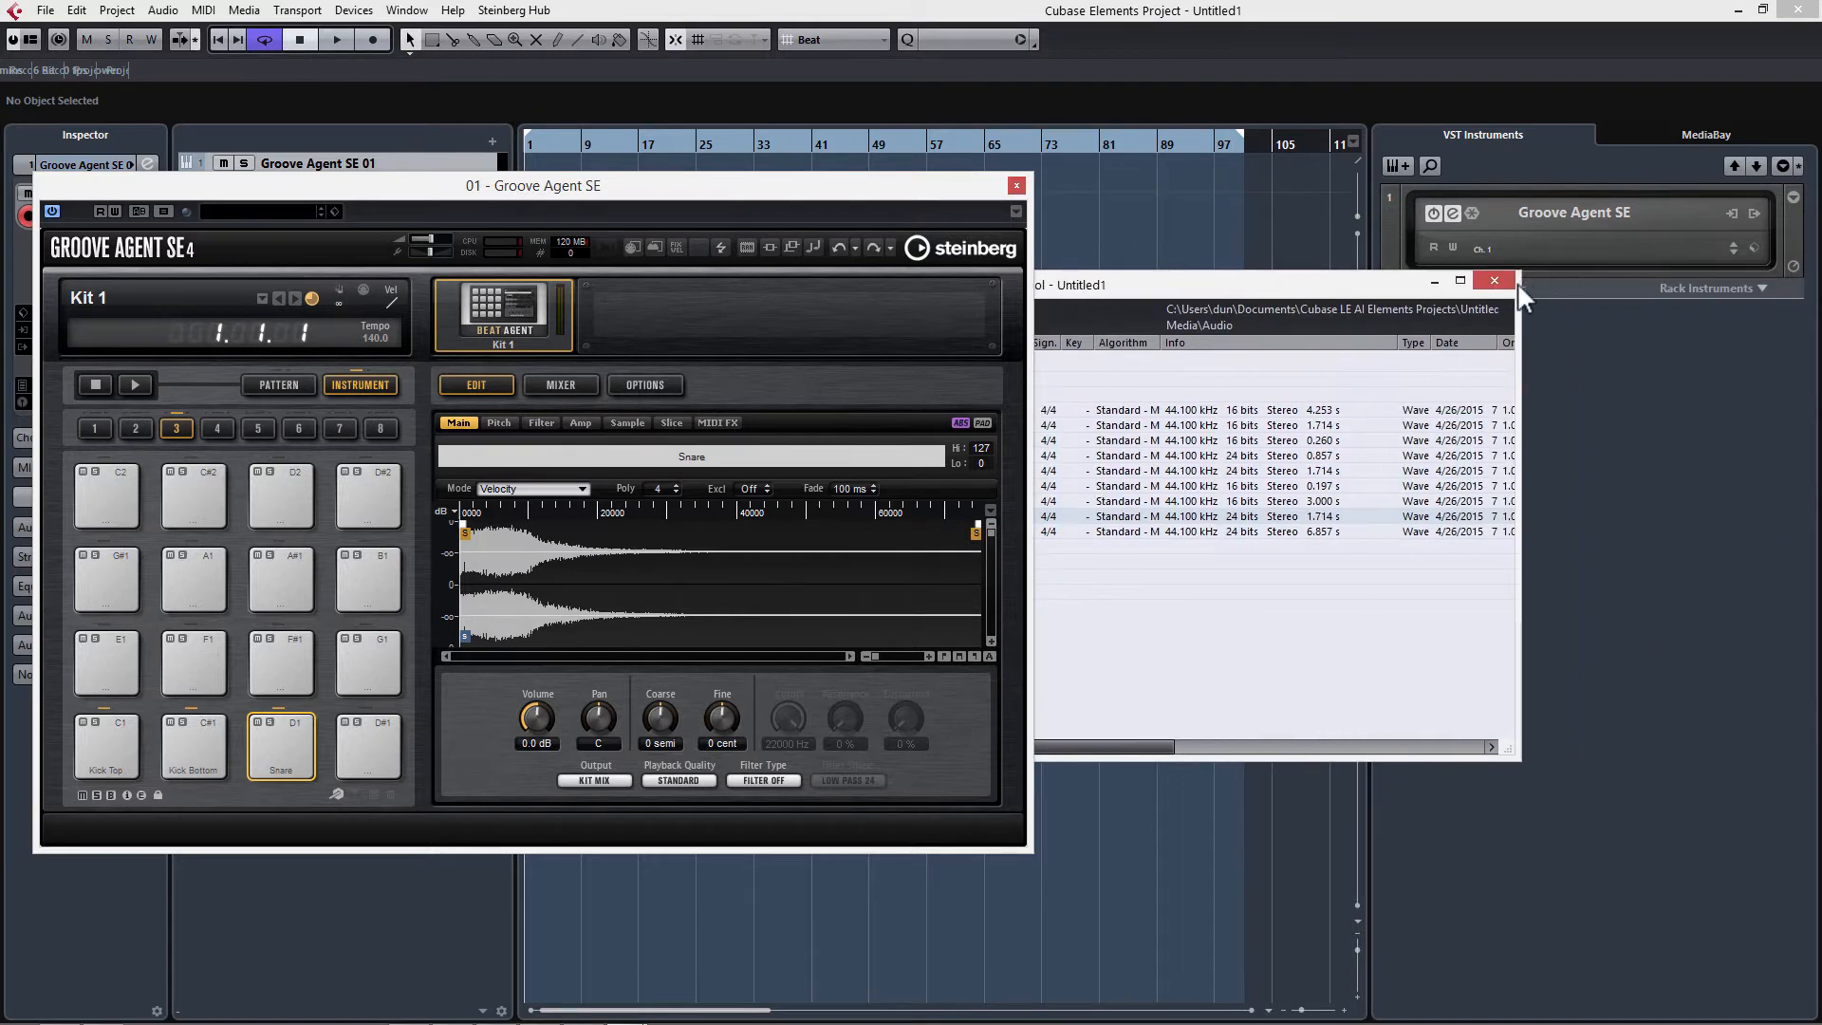
pyautogui.click(1507, 279)
# Audition the Kick Top, Kick Bottom and Snare pads and close the Groove Agent SE window
pyautogui.moveTo(831, 192); pyautogui.dragTo(1072, 200)
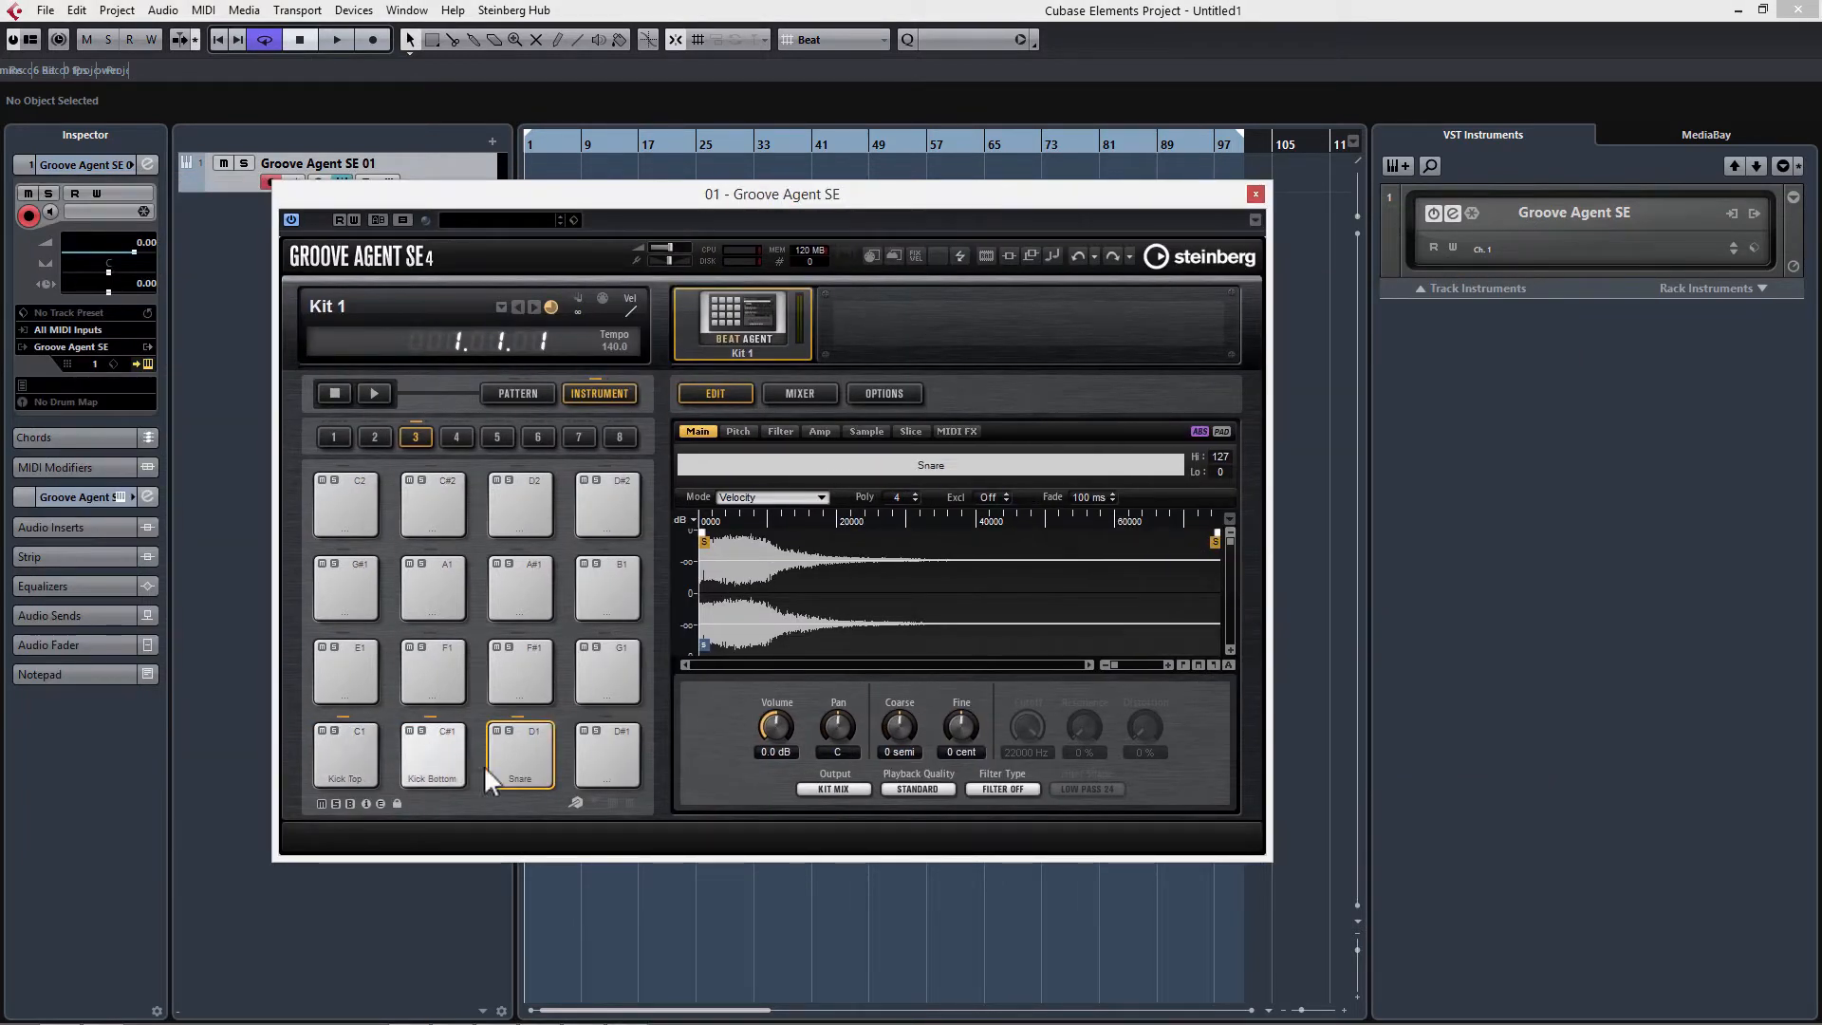
pyautogui.click(345, 757)
pyautogui.click(436, 774)
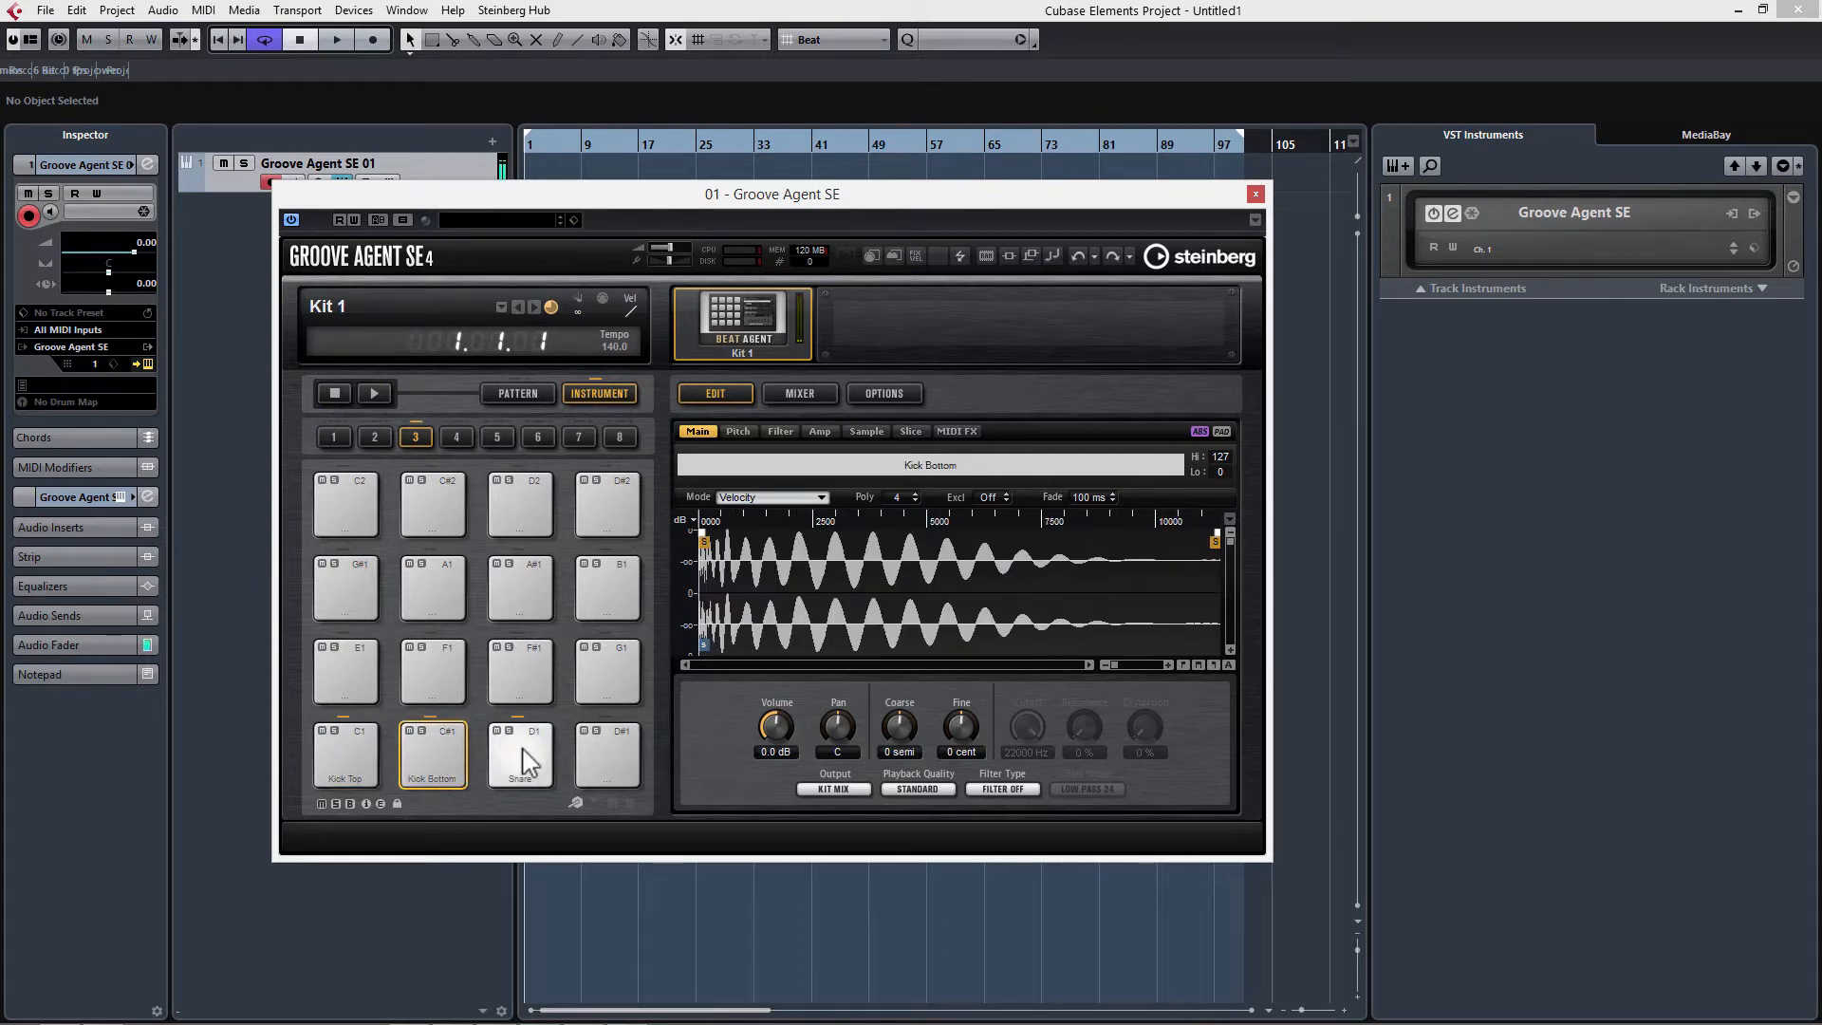
pyautogui.click(528, 762)
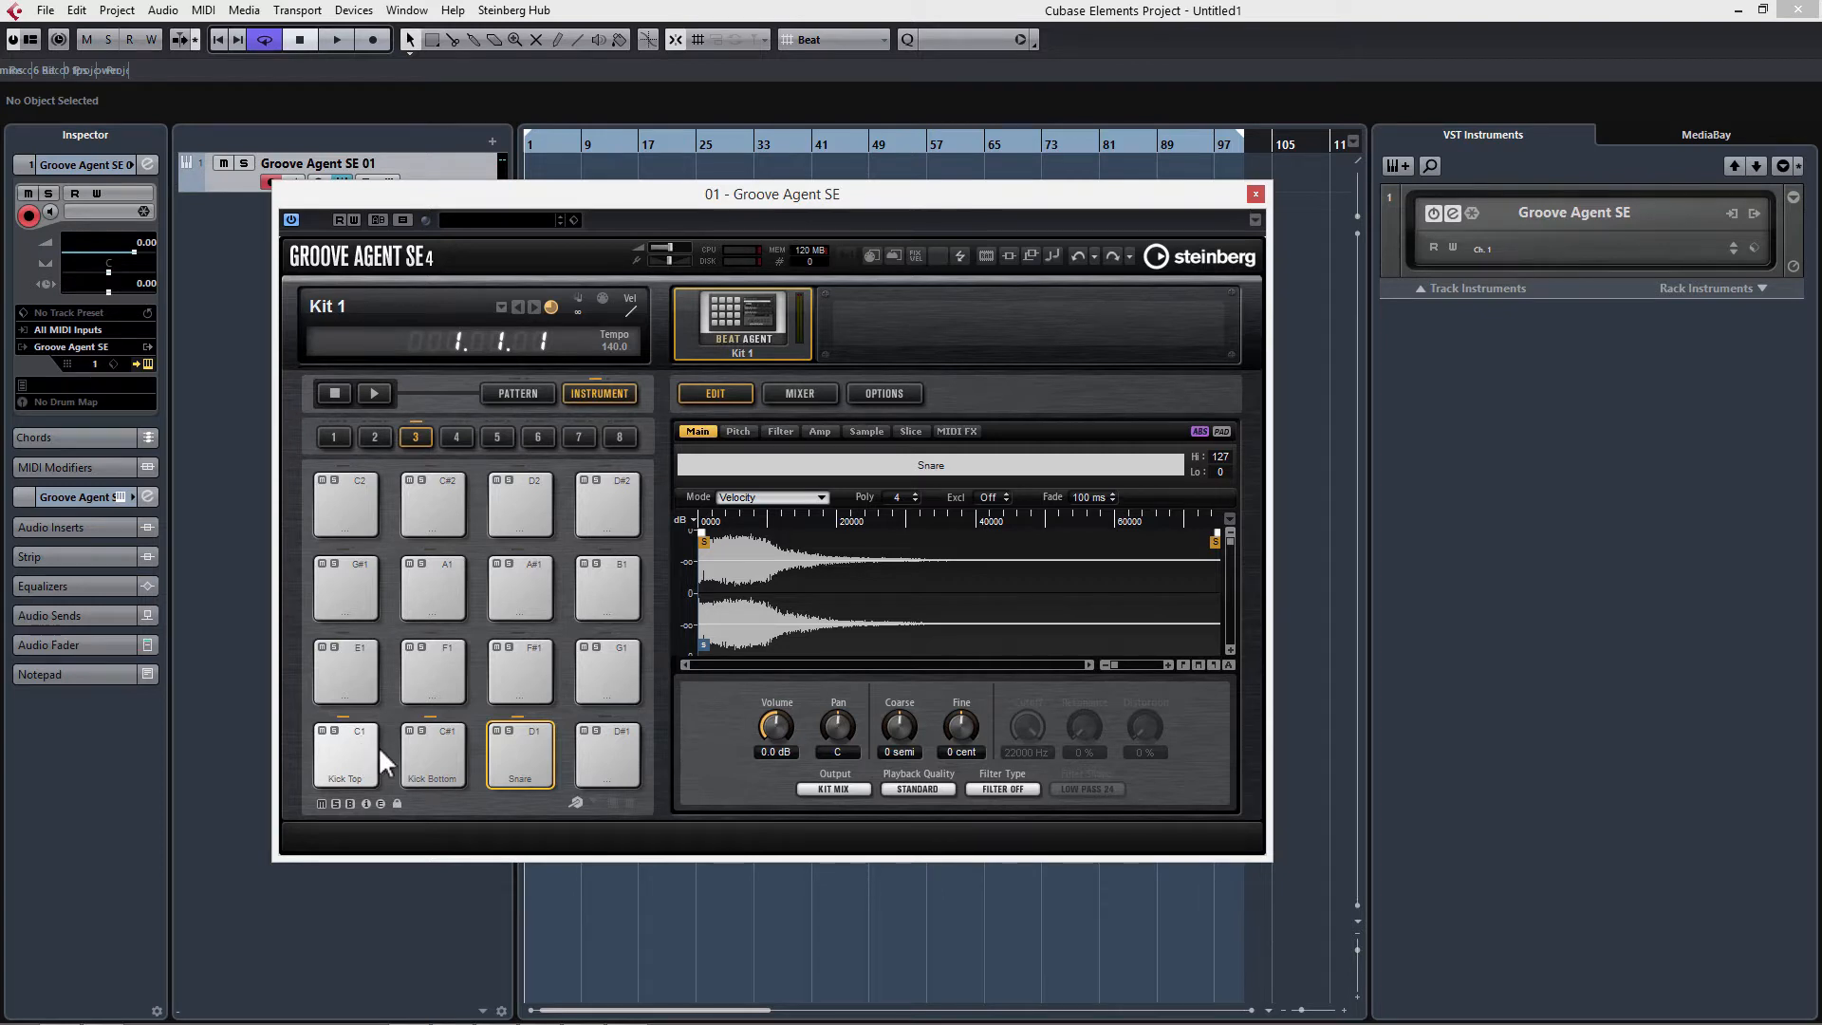
pyautogui.click(1255, 193)
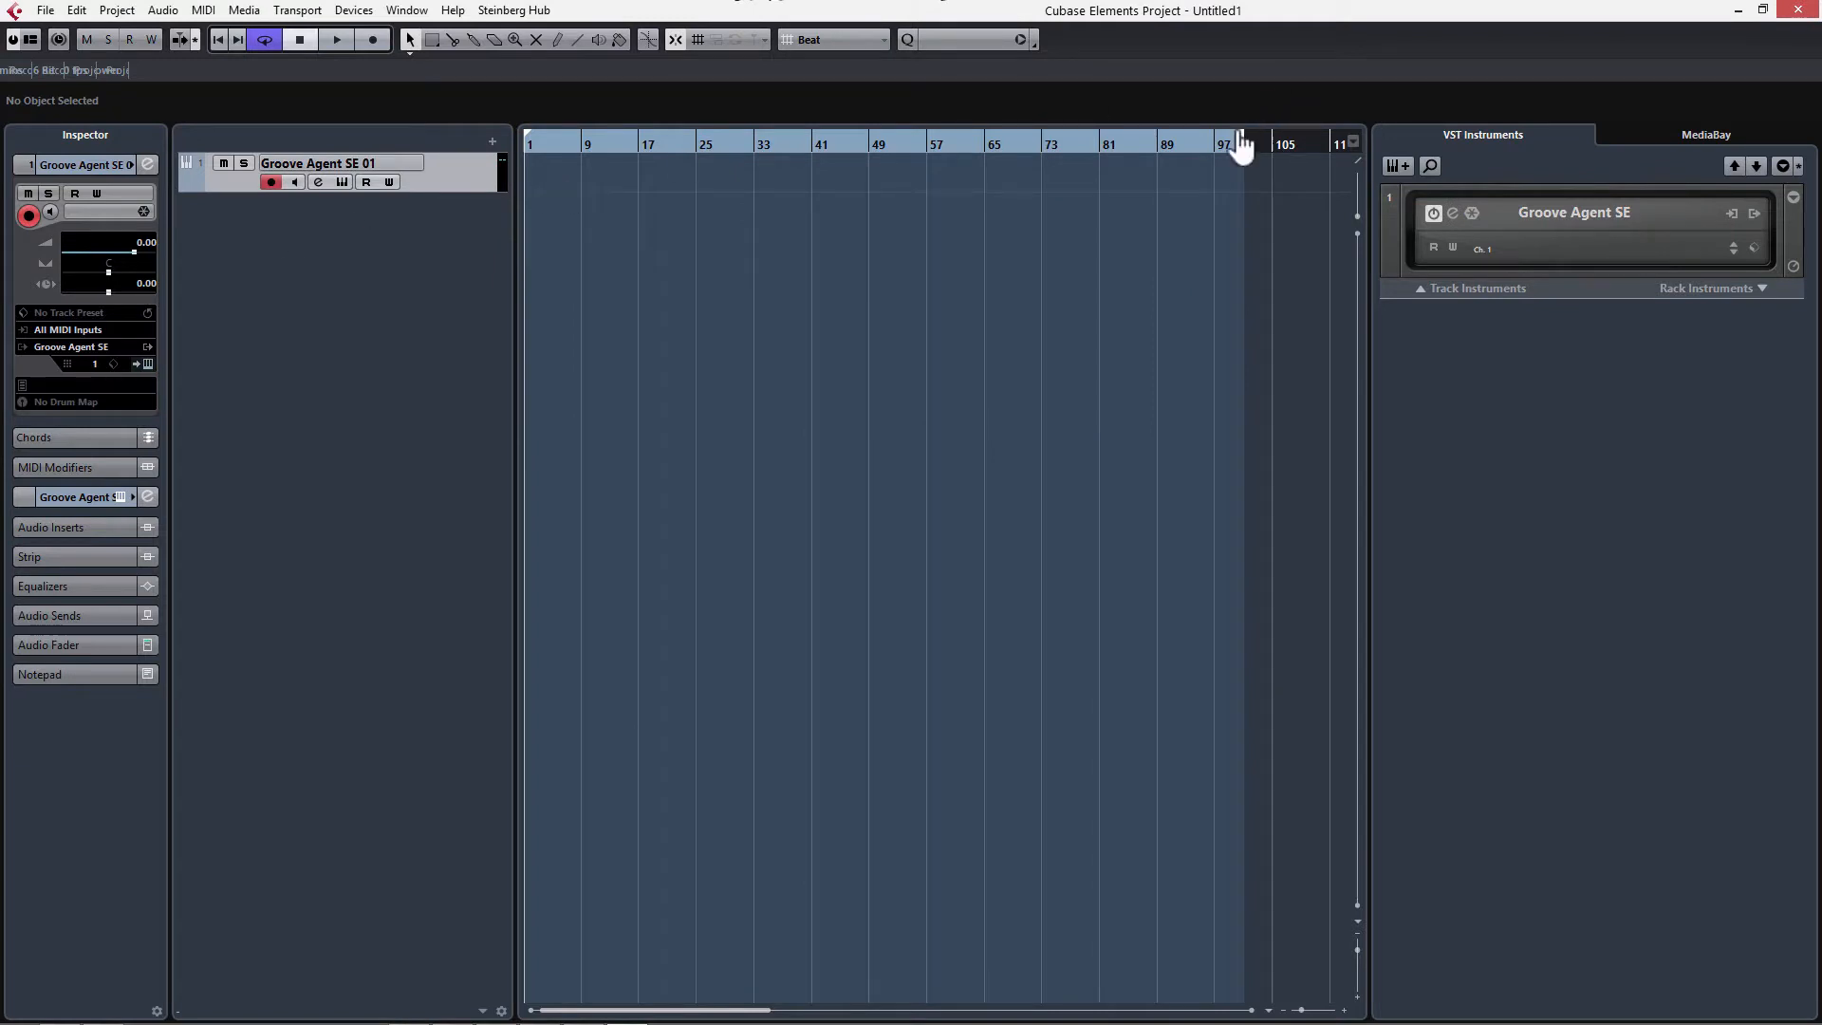
# Collapse the locator range to bar 1 and draw a MIDI part on the Groove Agent SE 01 track from about bar 1 to bar 5
pyautogui.moveTo(1240, 144); pyautogui.dragTo(520, 151)
pyautogui.rightClick(575, 199)
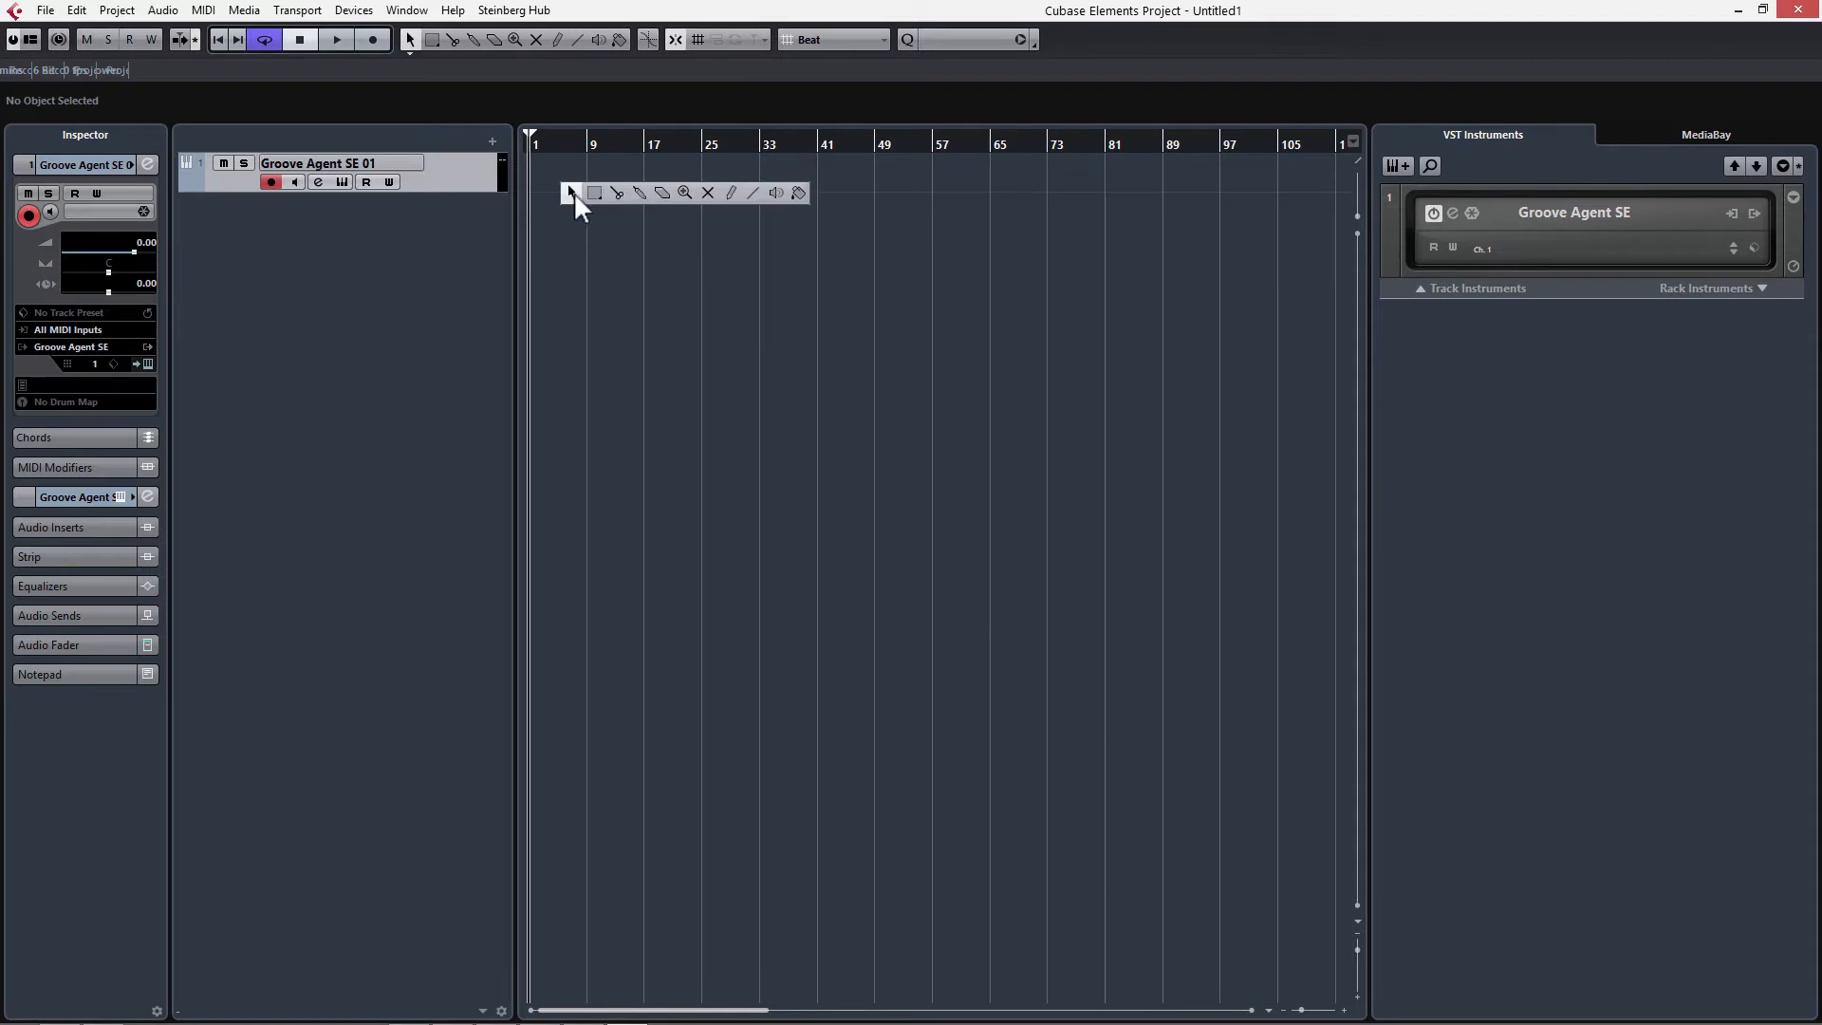
pyautogui.click(733, 191)
pyautogui.press('h')
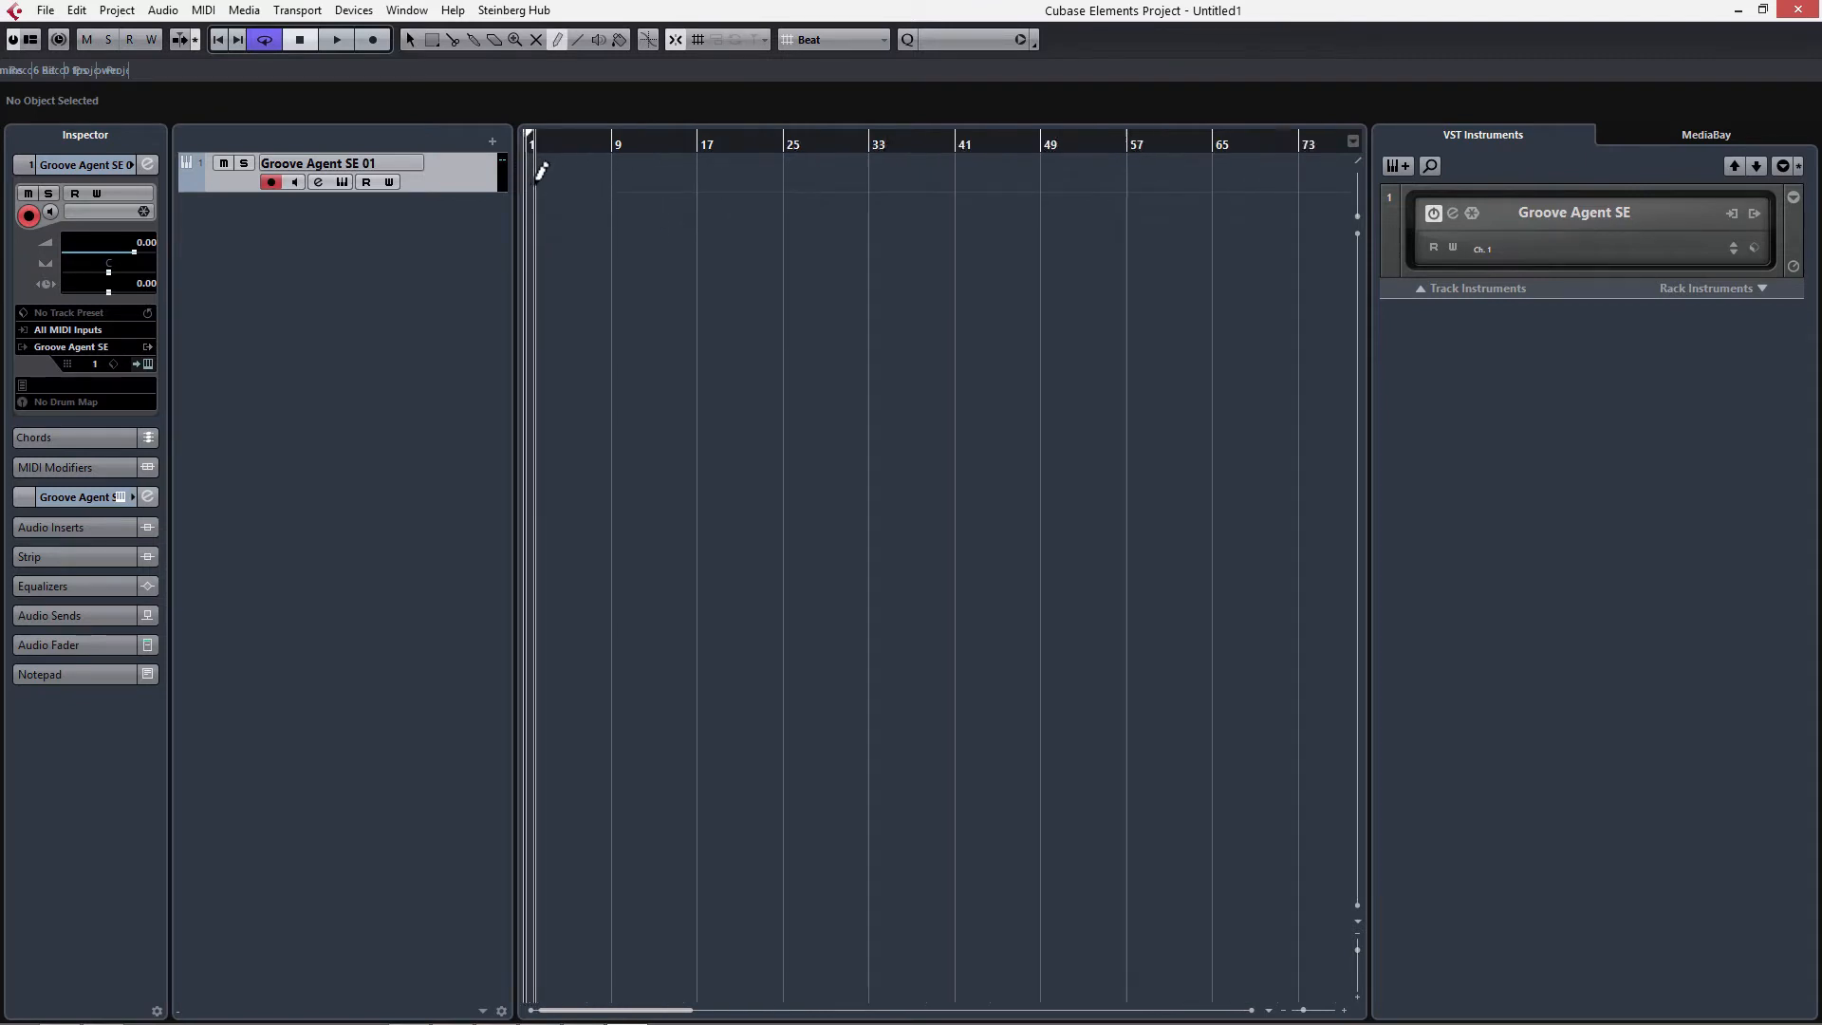
pyautogui.press('h')
pyautogui.moveTo(538, 172); pyautogui.dragTo(630, 163)
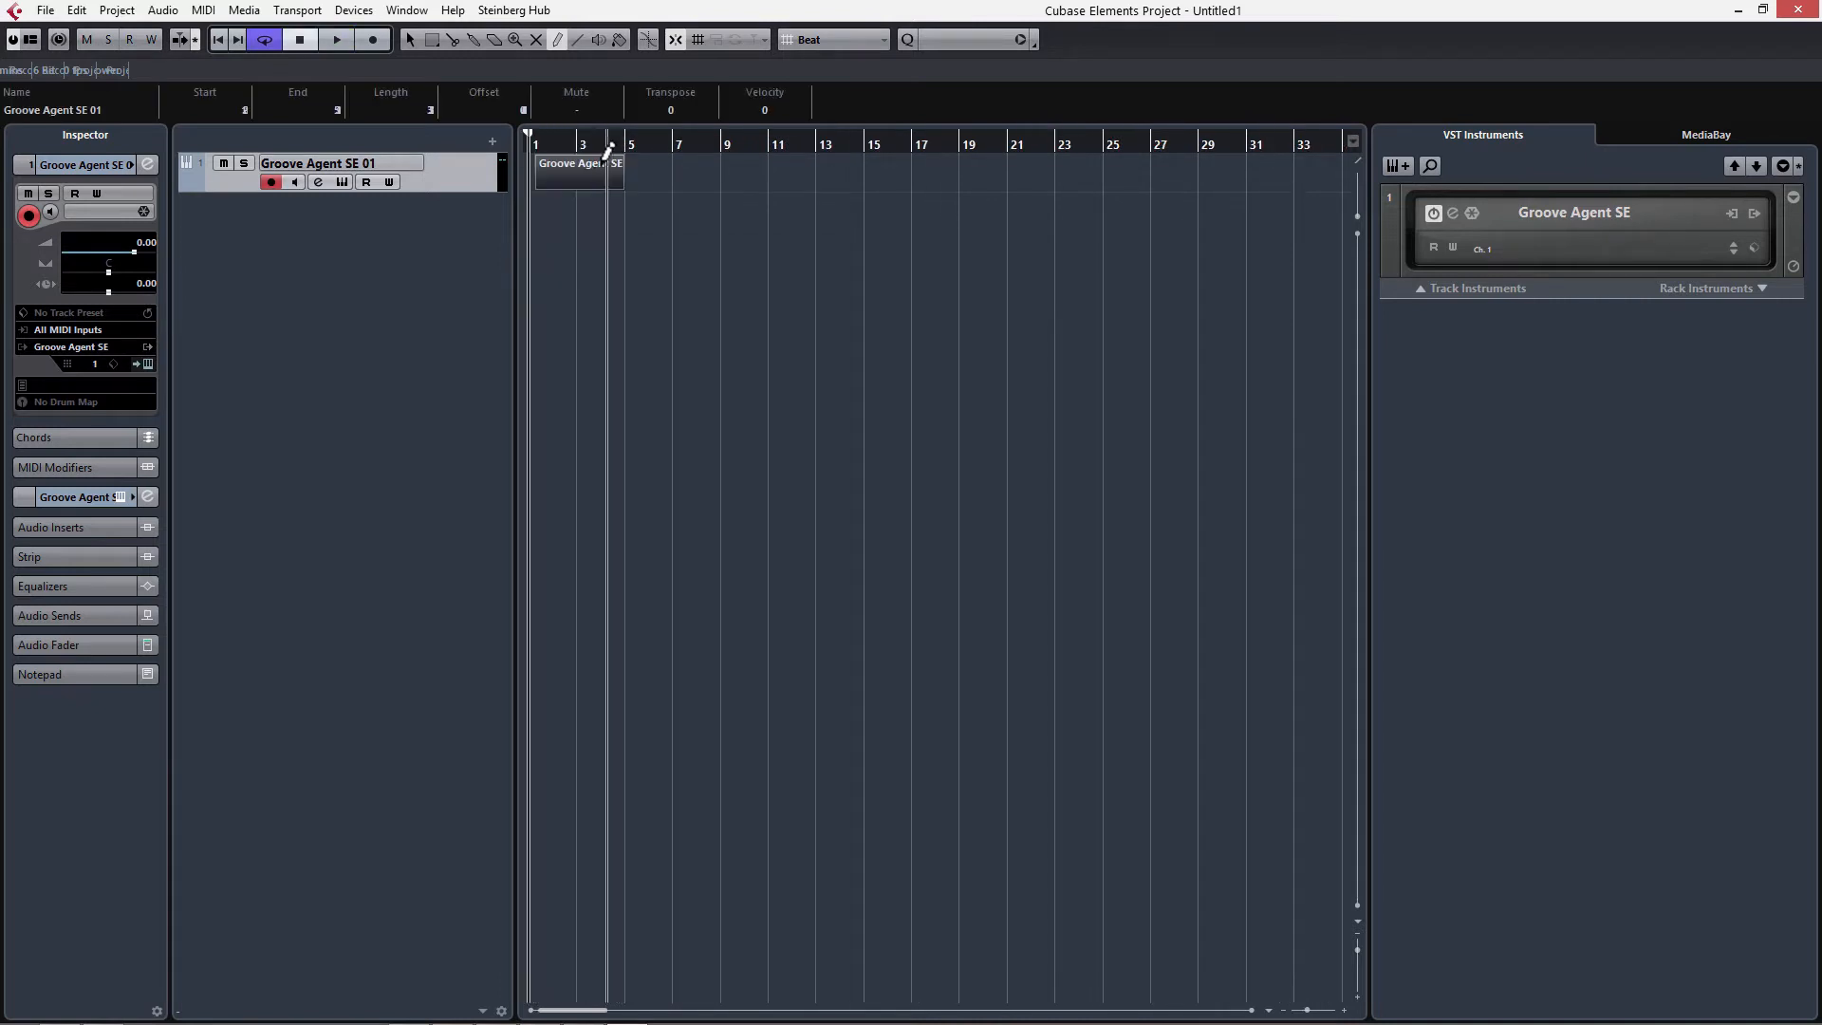
pyautogui.rightClick(577, 185)
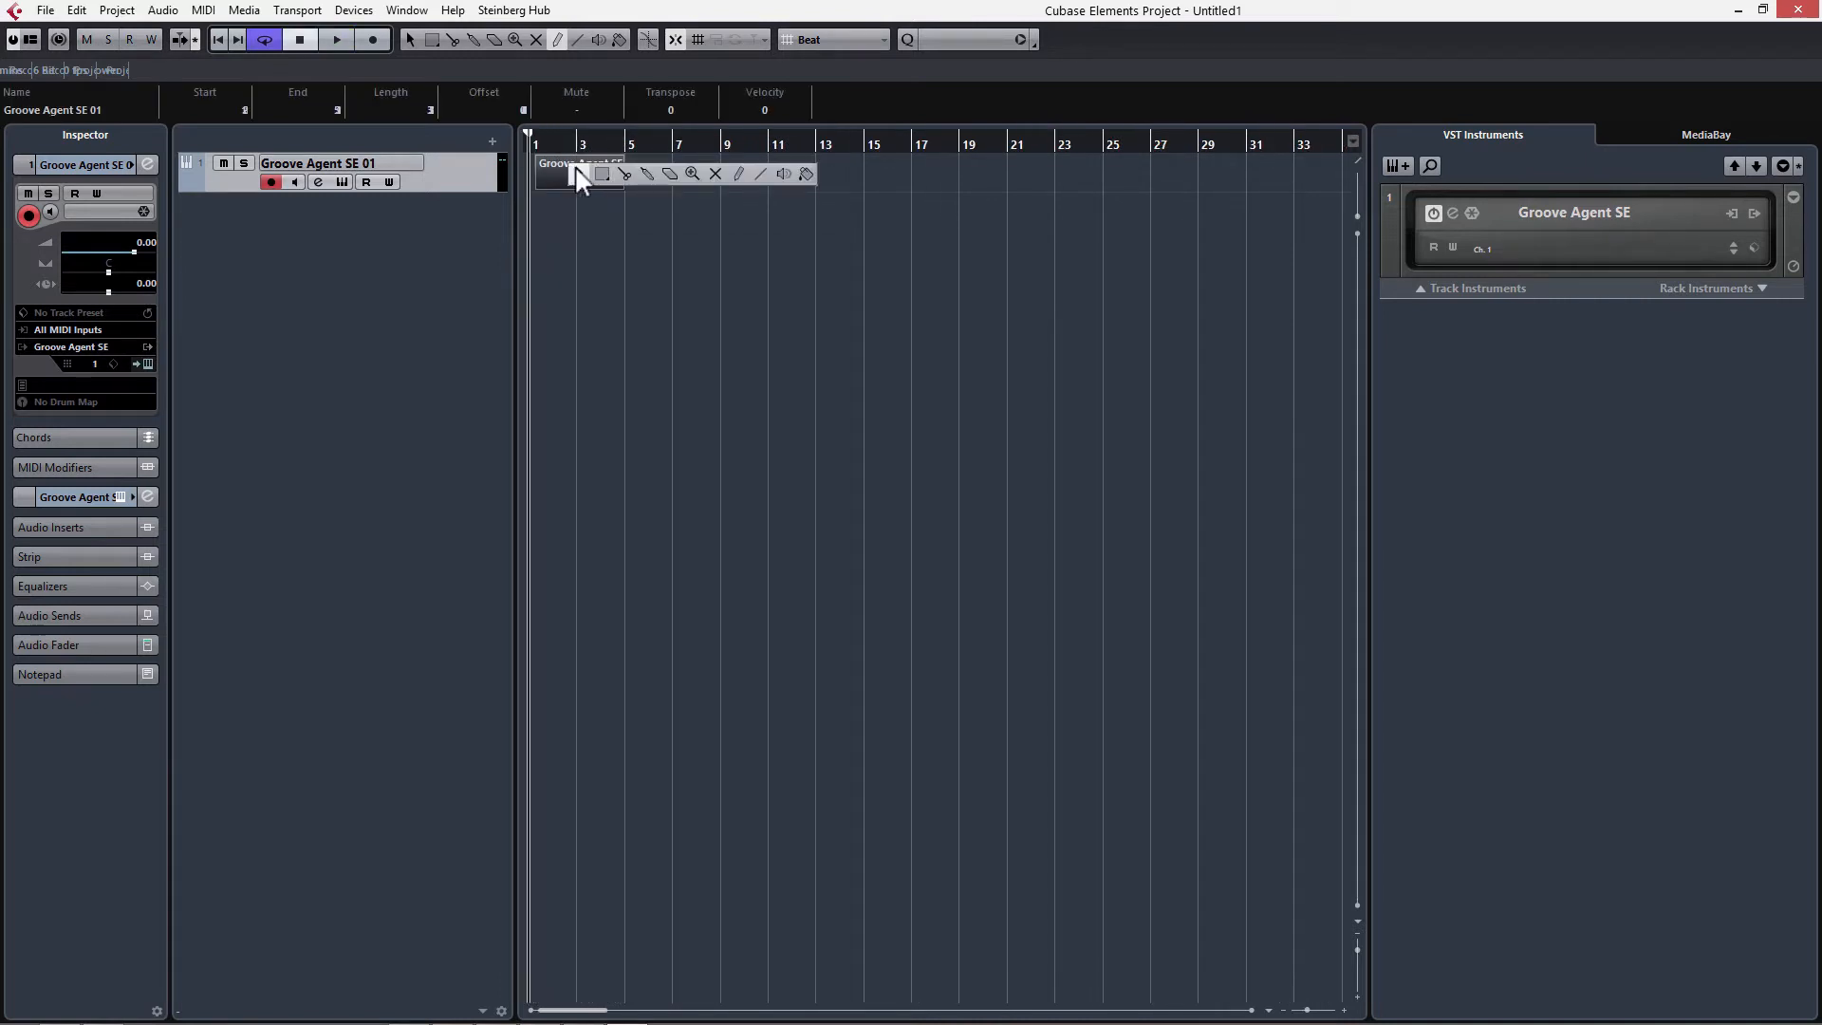
# Open the Groove Agent SE 01 part in the Key Editor, draw a C1 note at the part's start and play it back
pyautogui.click(579, 173)
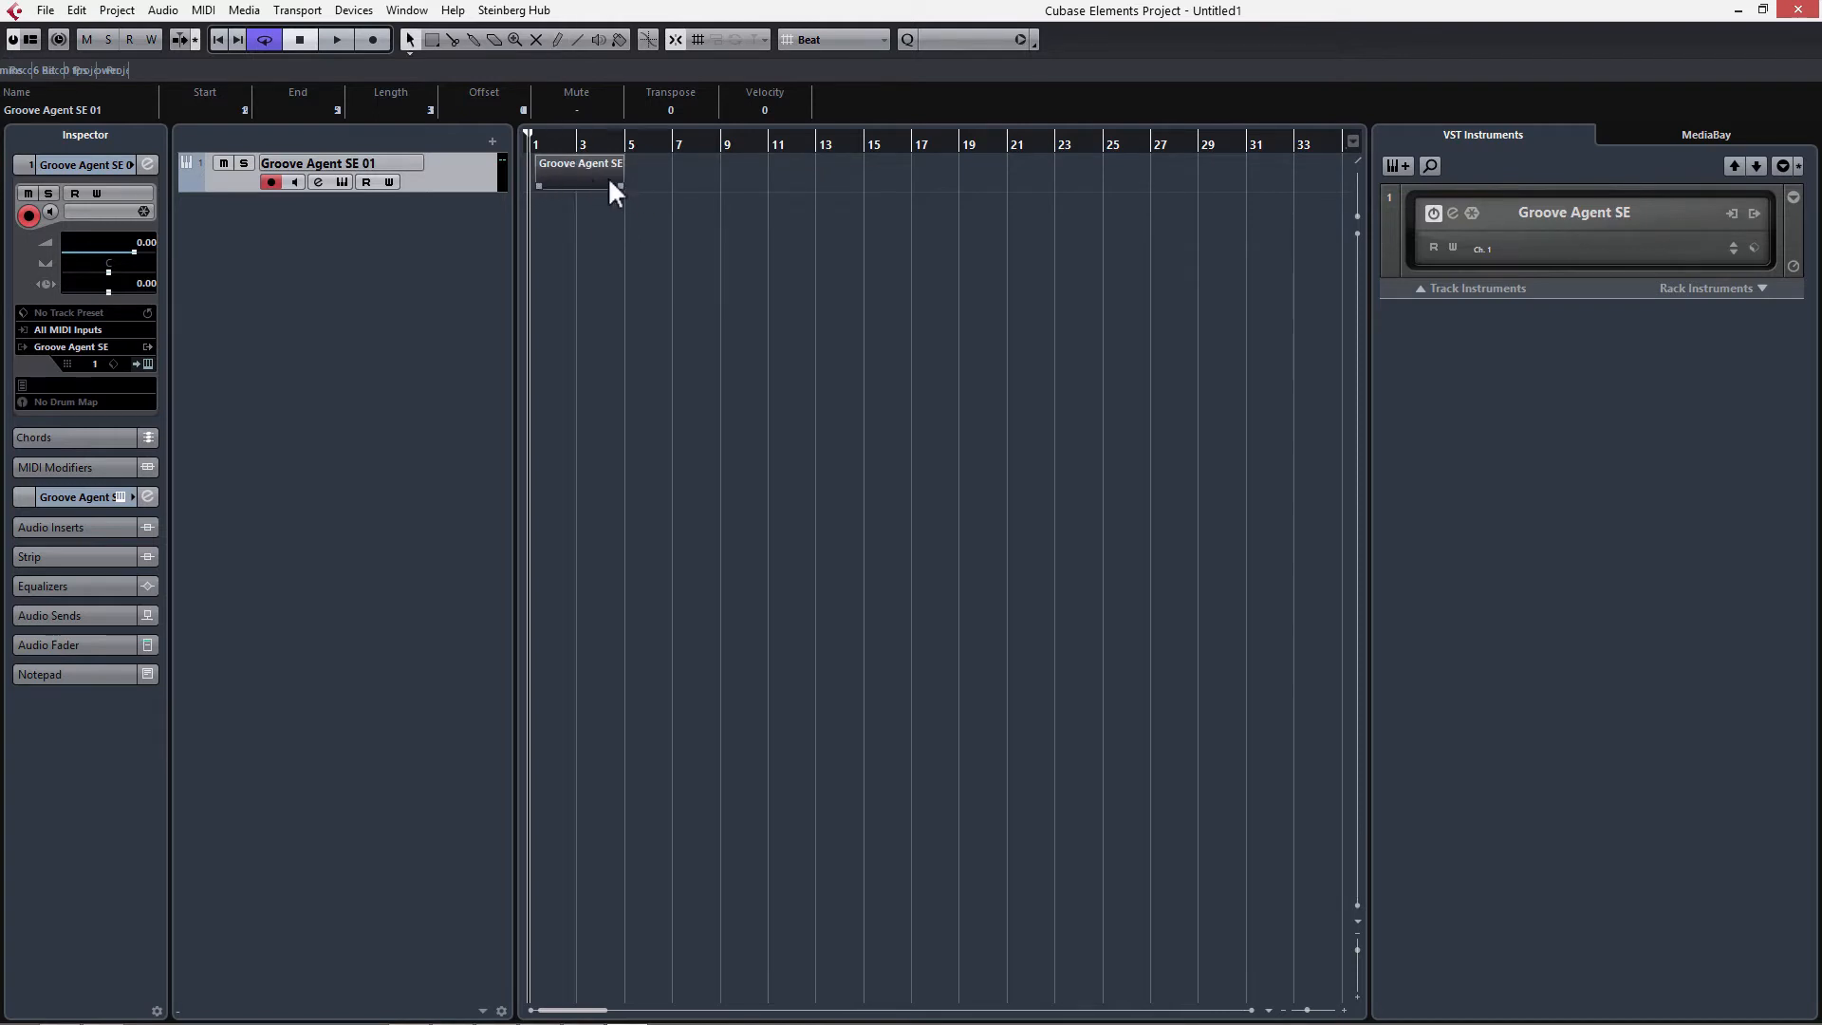
pyautogui.doubleClick(610, 183)
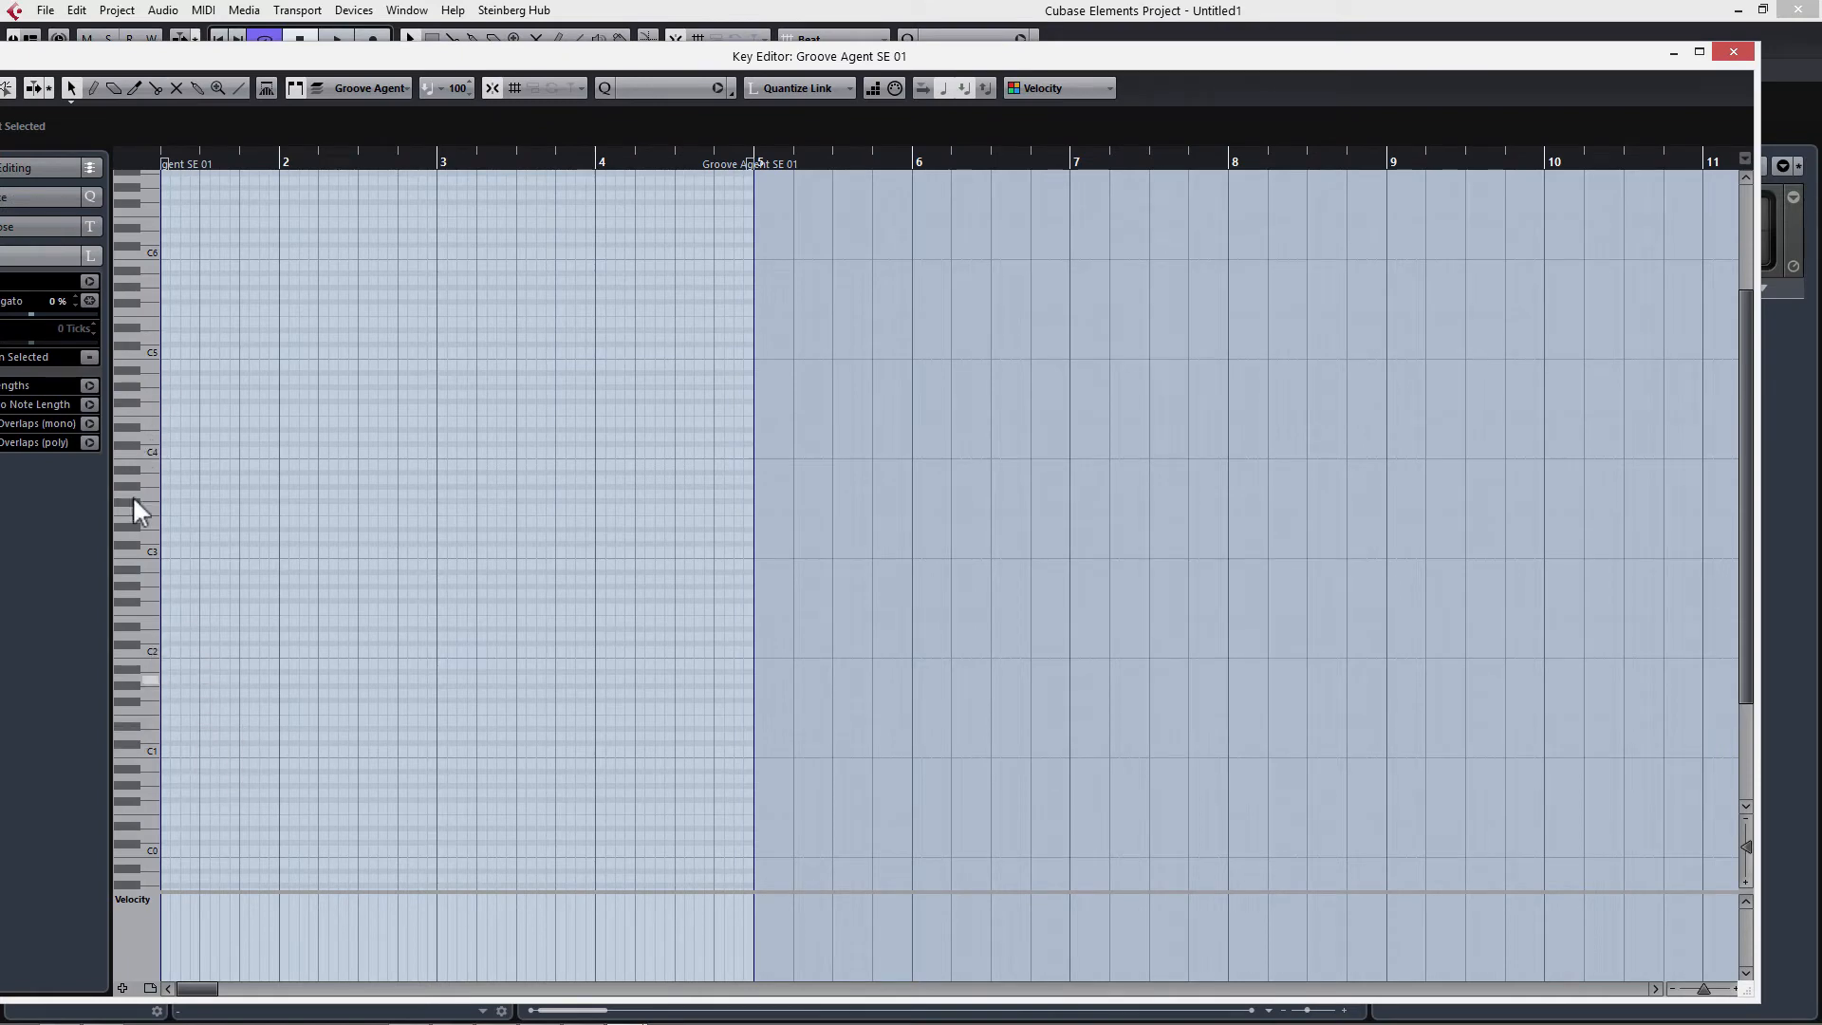
pyautogui.rightClick(167, 753)
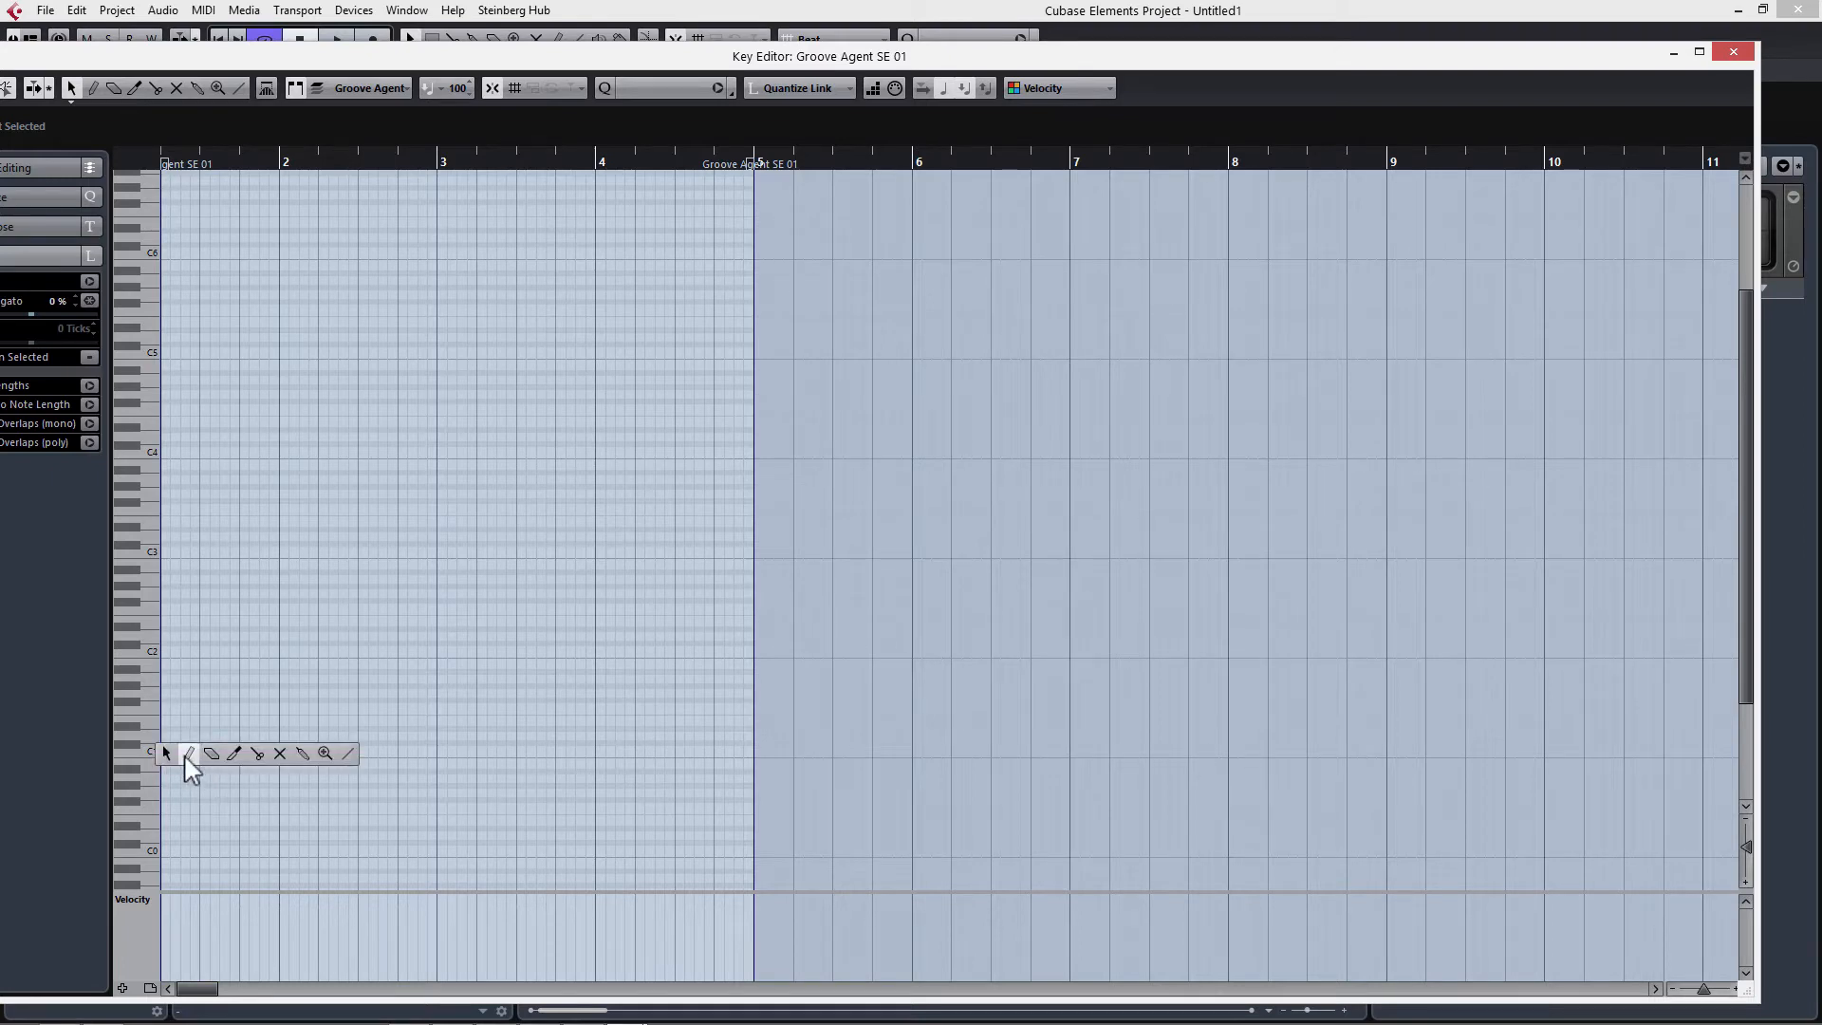
pyautogui.click(189, 755)
pyautogui.click(168, 750)
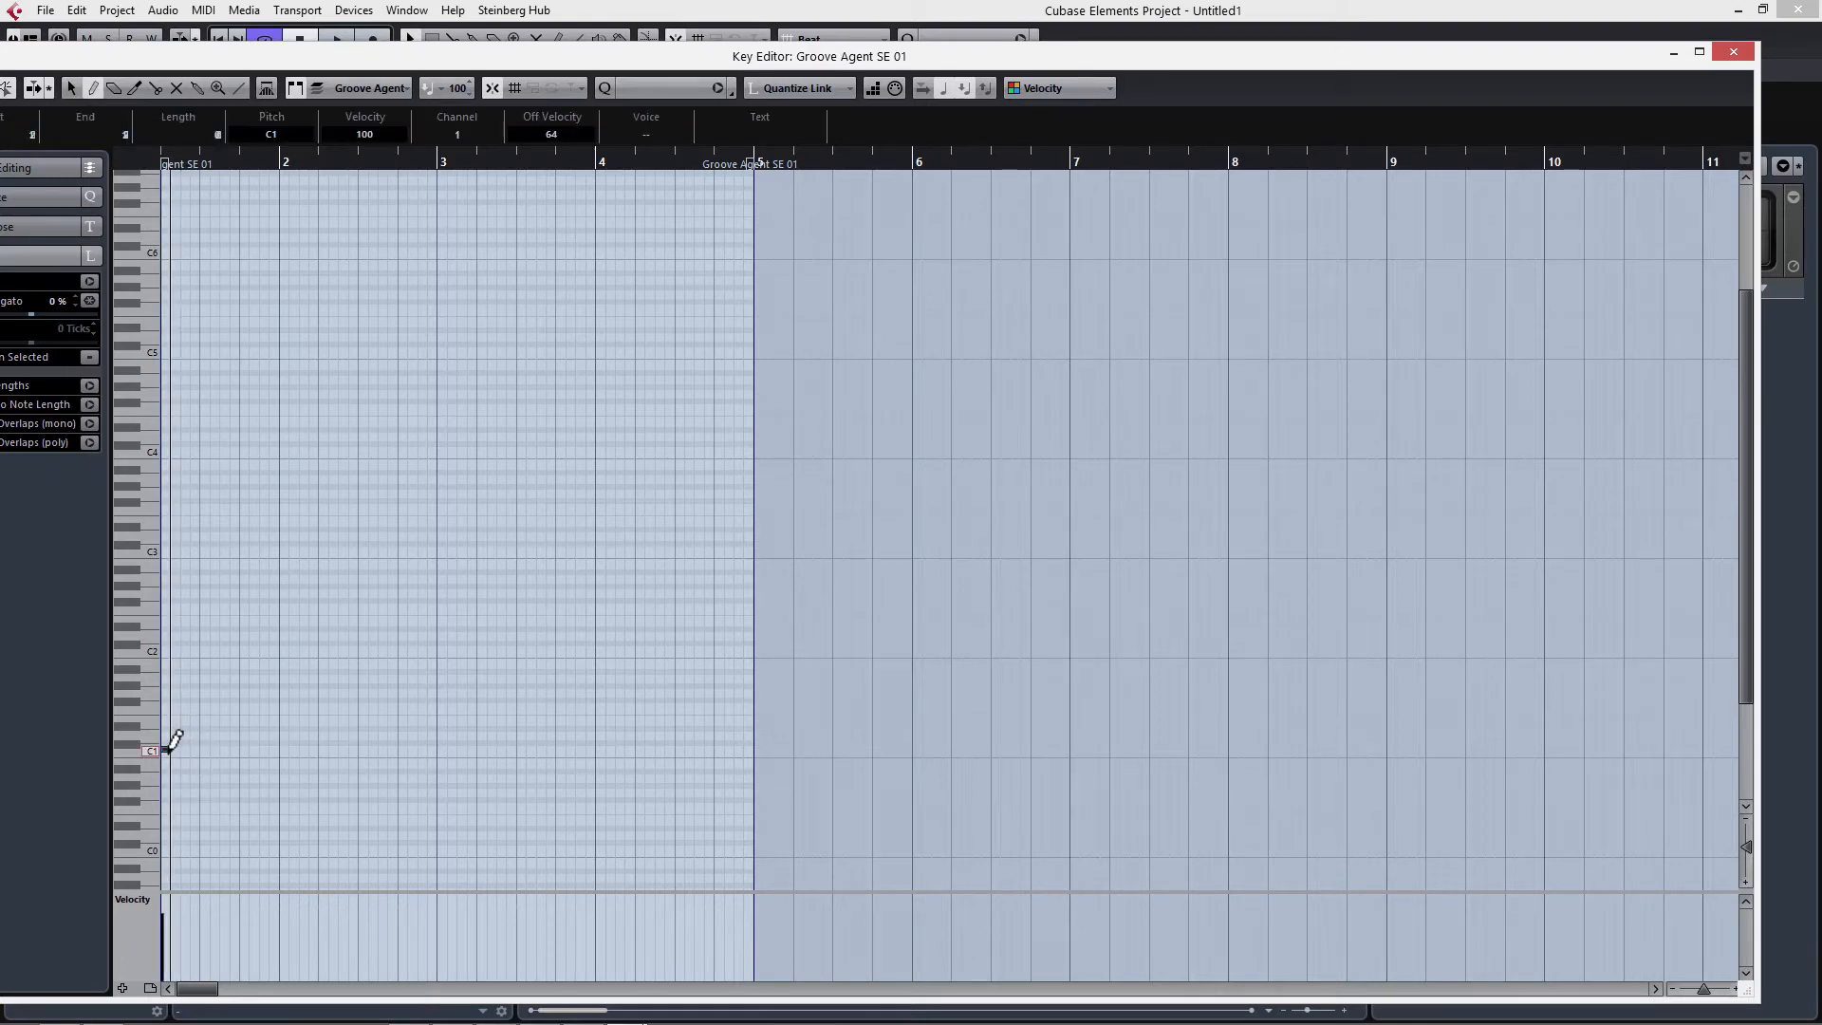
pyautogui.press('space')
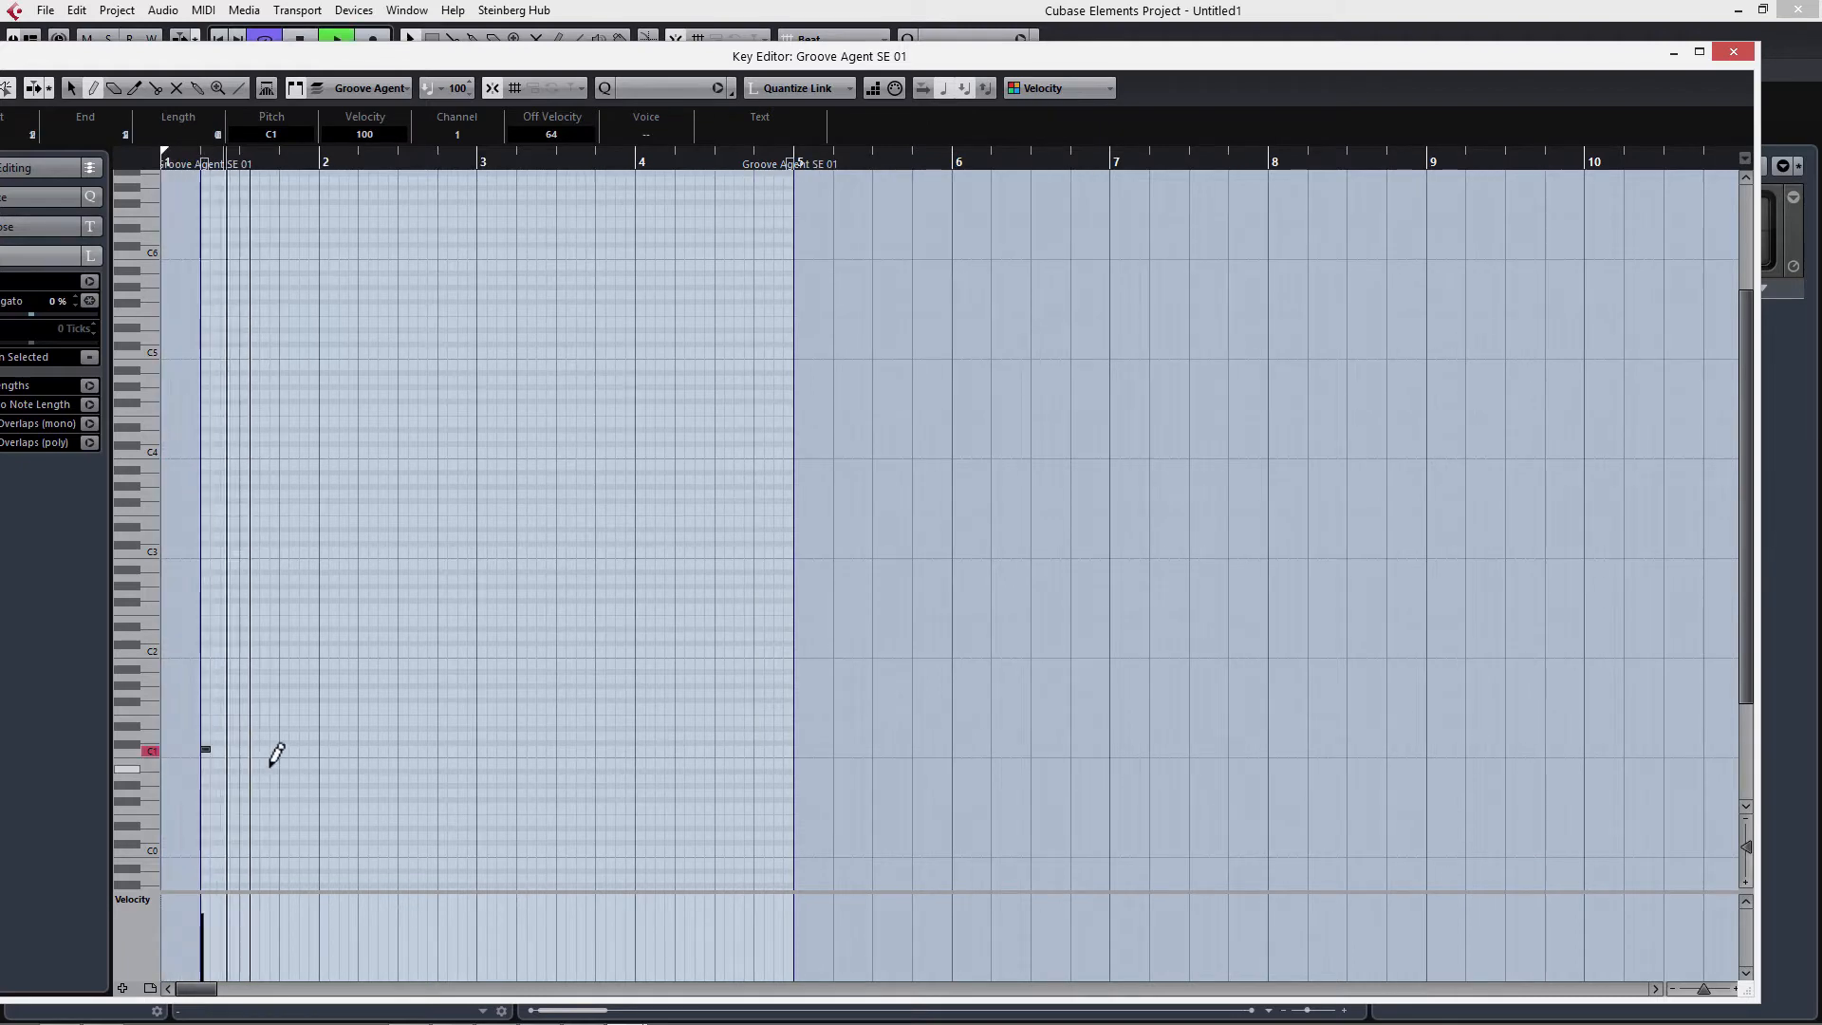
pyautogui.press('space')
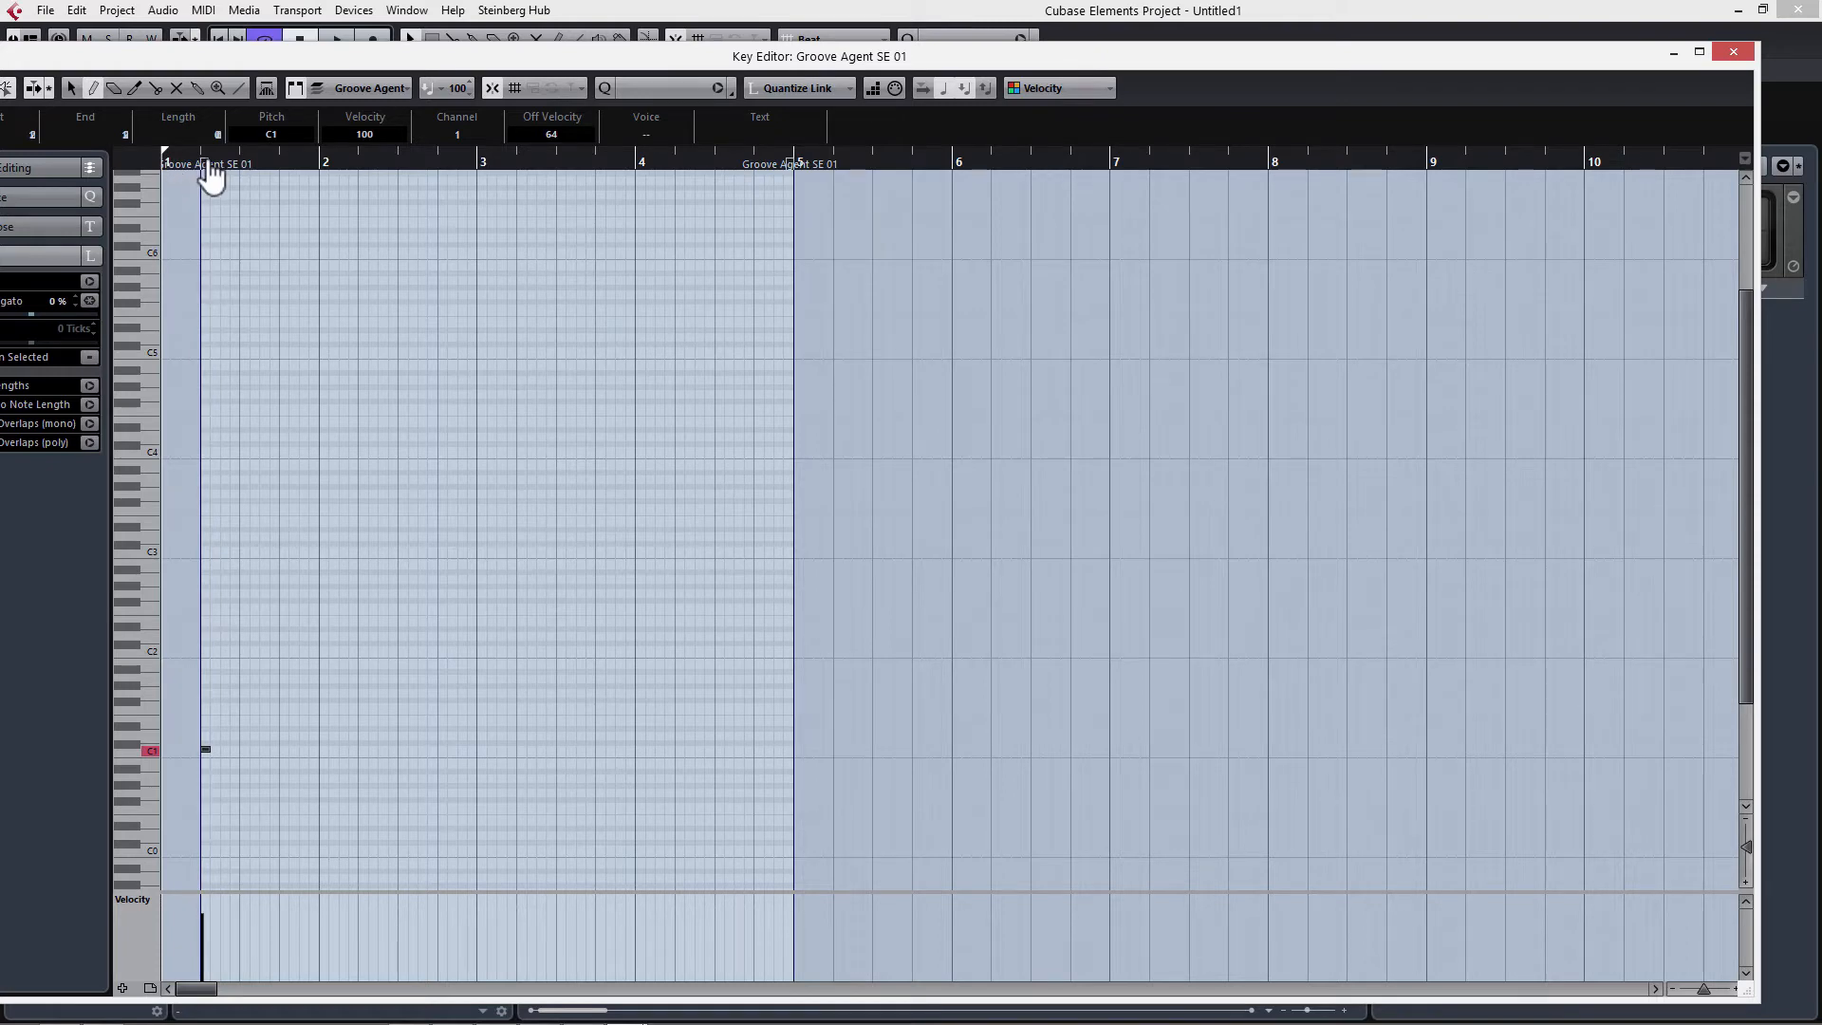
# Extend the part's start back to bar 1 and draw C1 notes on beats 1 and 3 of bar 1
pyautogui.moveTo(211, 176); pyautogui.dragTo(169, 180)
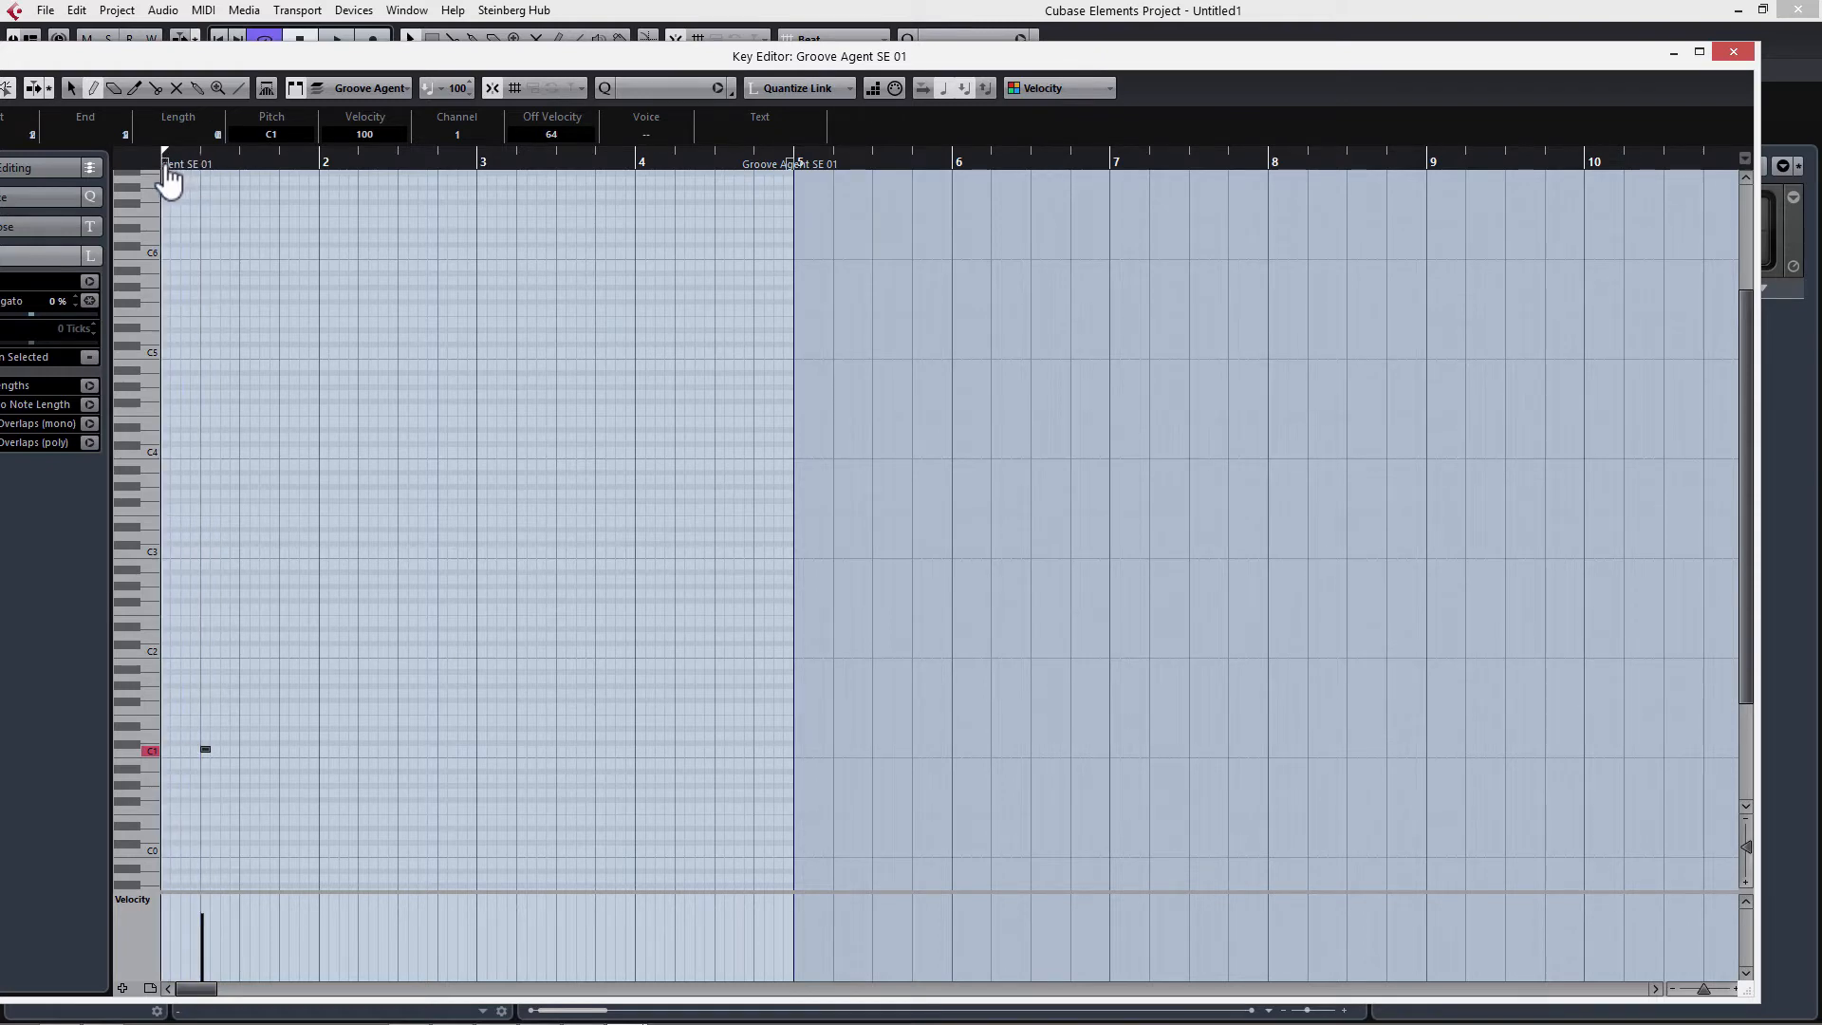
pyautogui.click(167, 750)
pyautogui.click(245, 750)
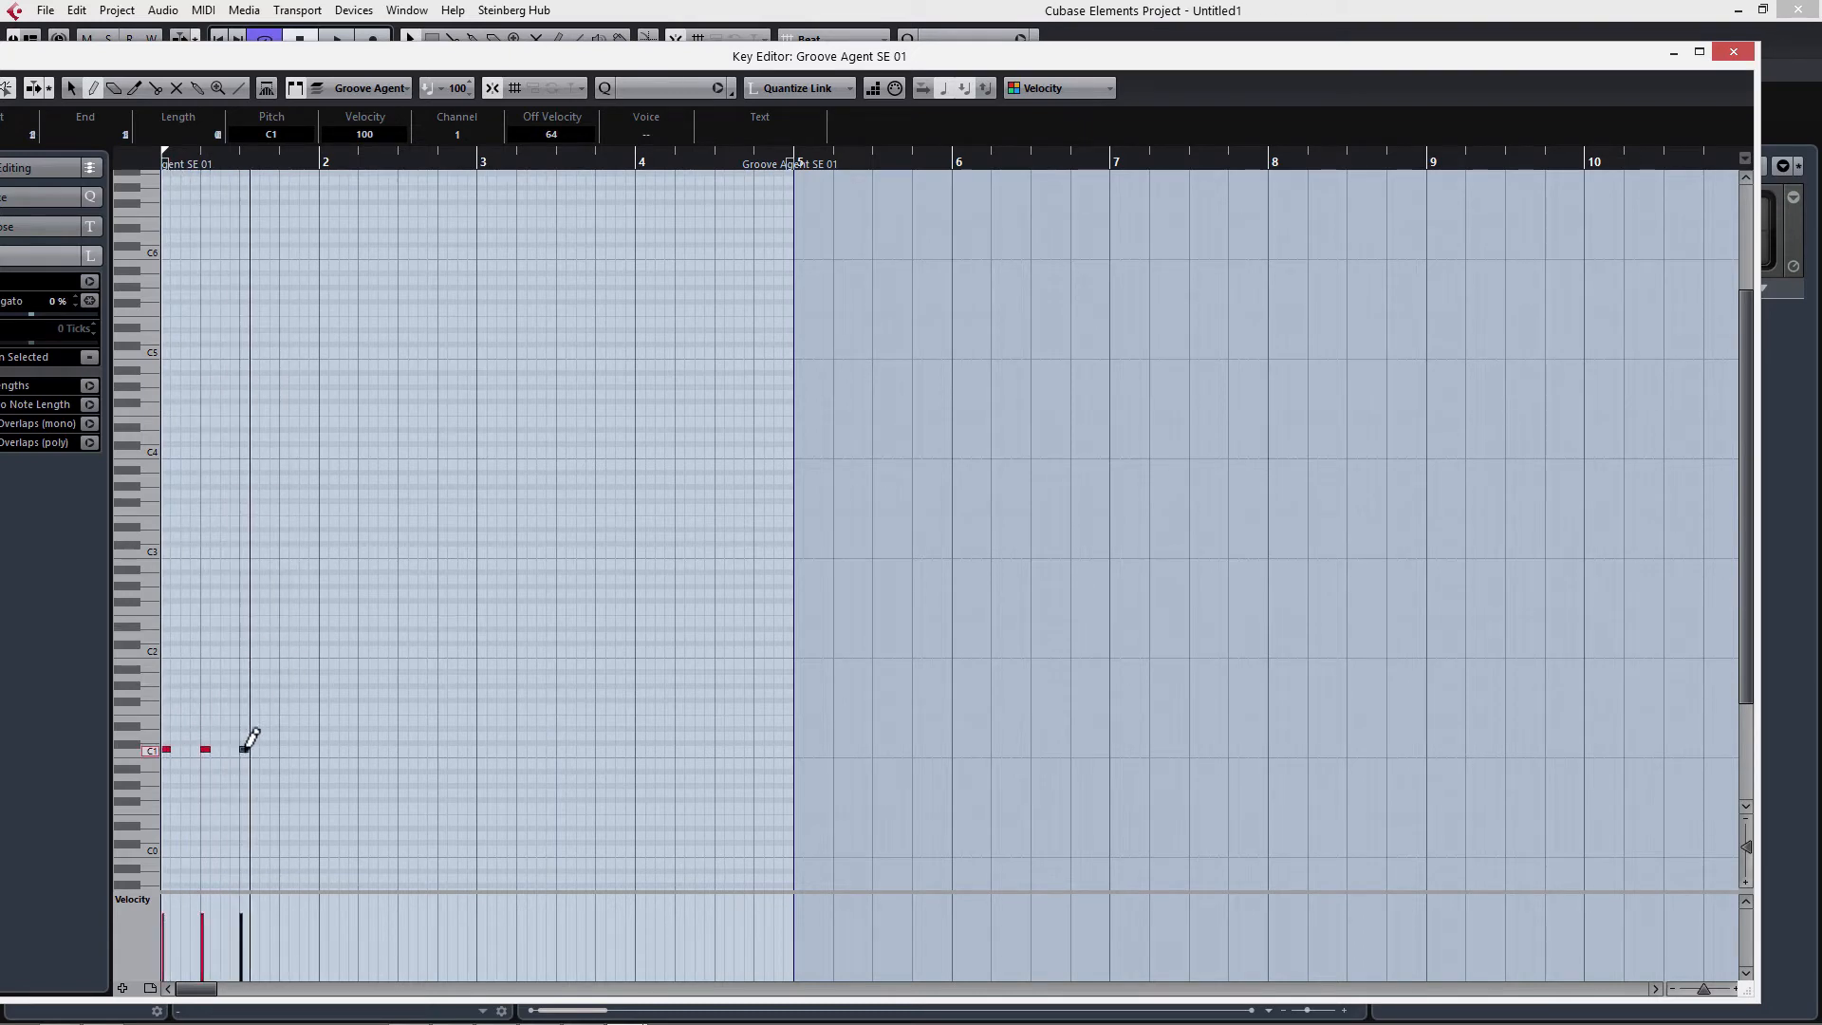
pyautogui.press('space')
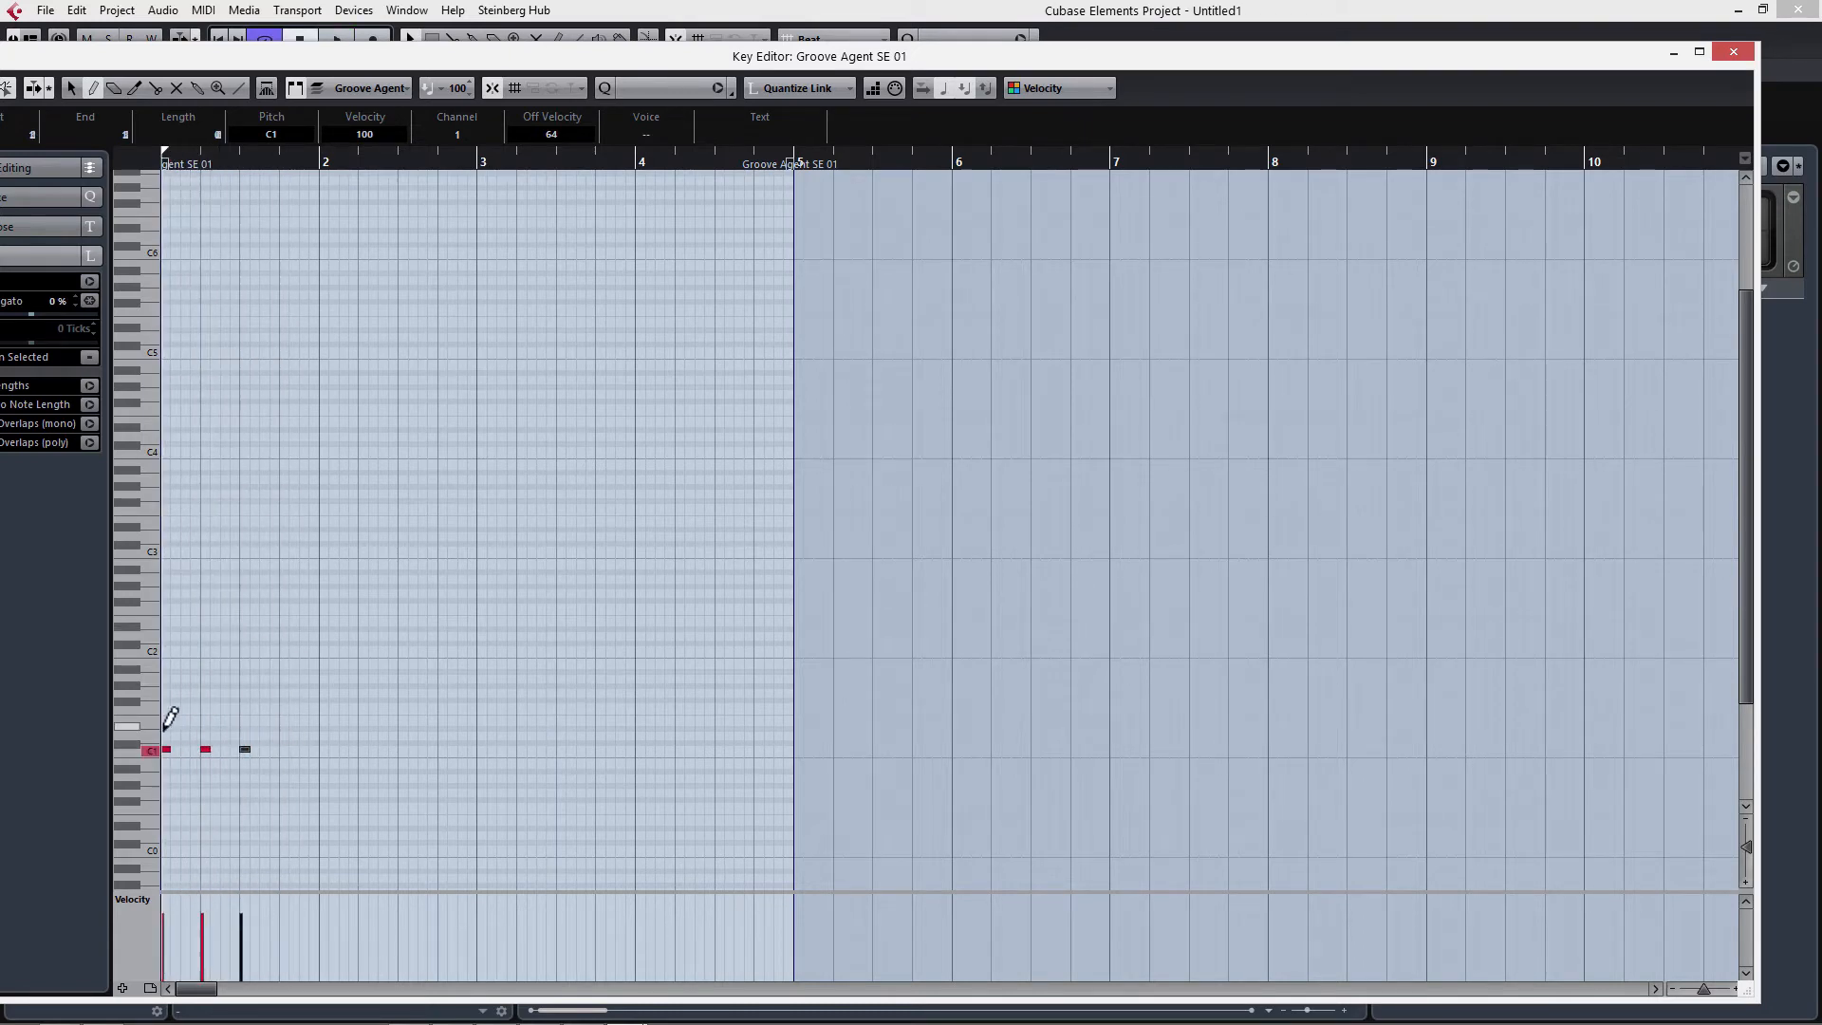
# Draw C1 kick notes on beats 1 and 3 of bars 2, 3 and 4
pyautogui.click(324, 750)
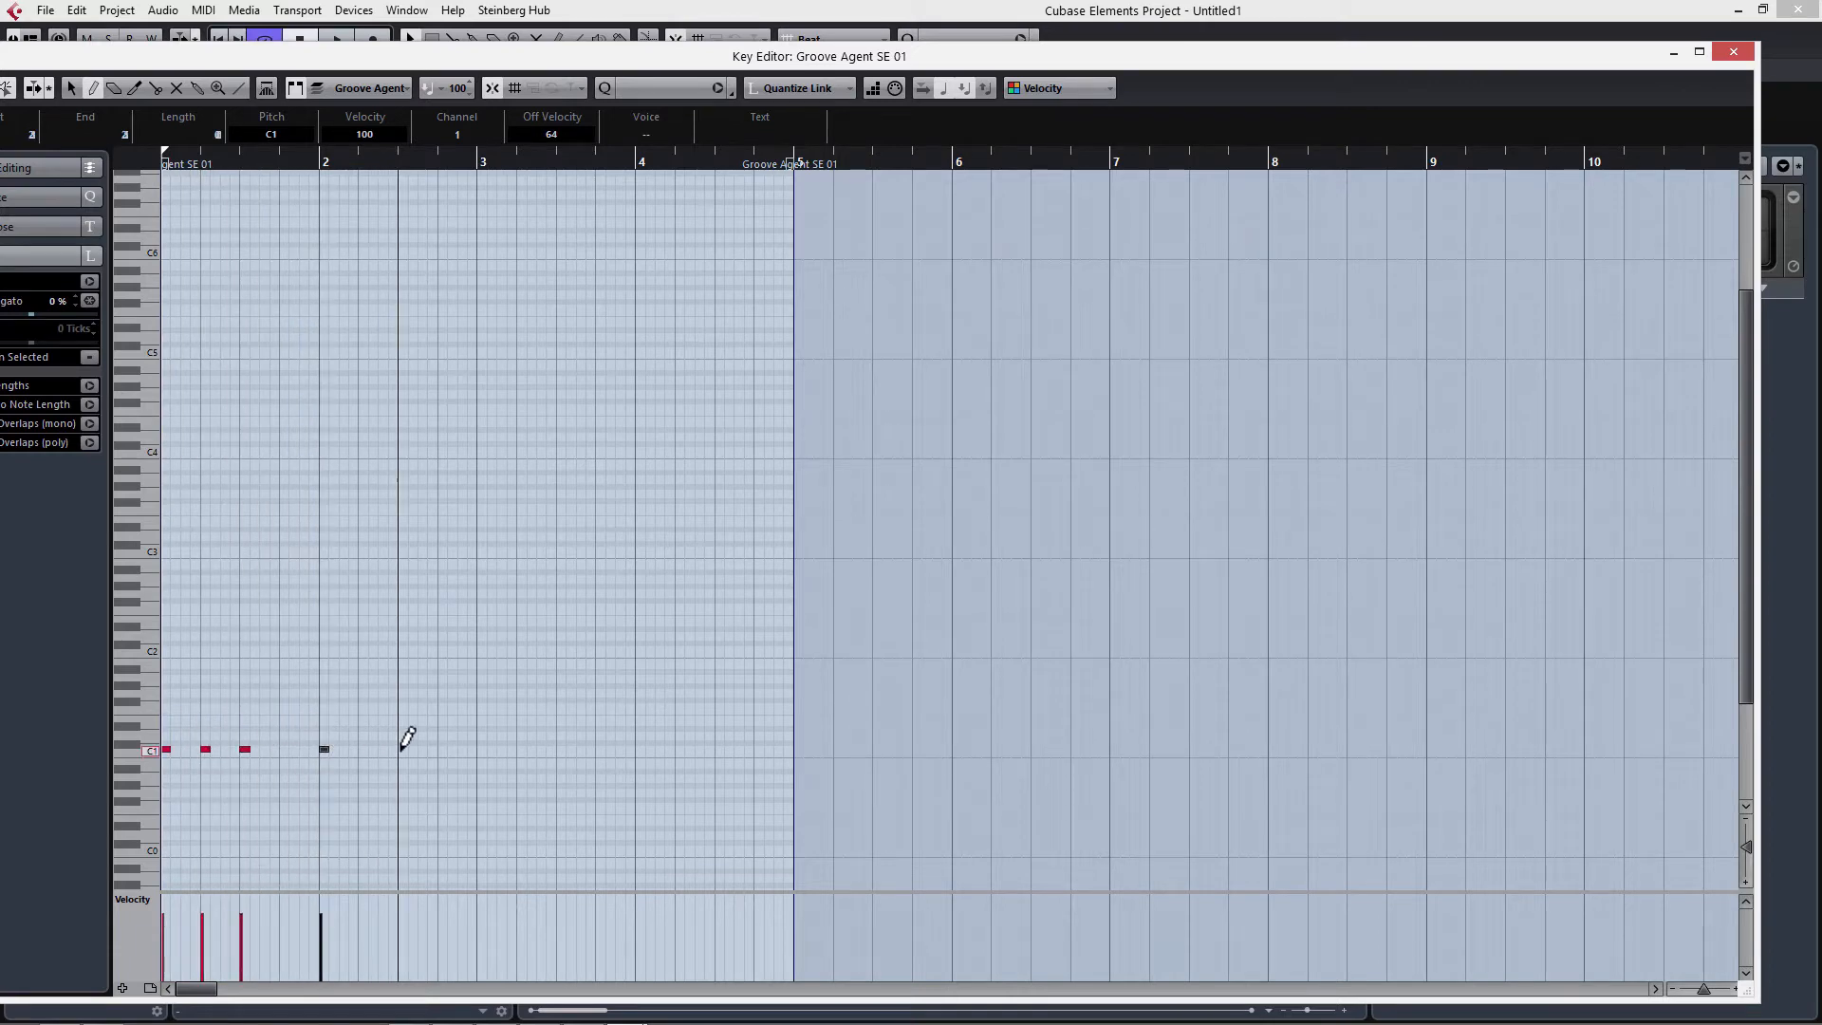
pyautogui.click(405, 750)
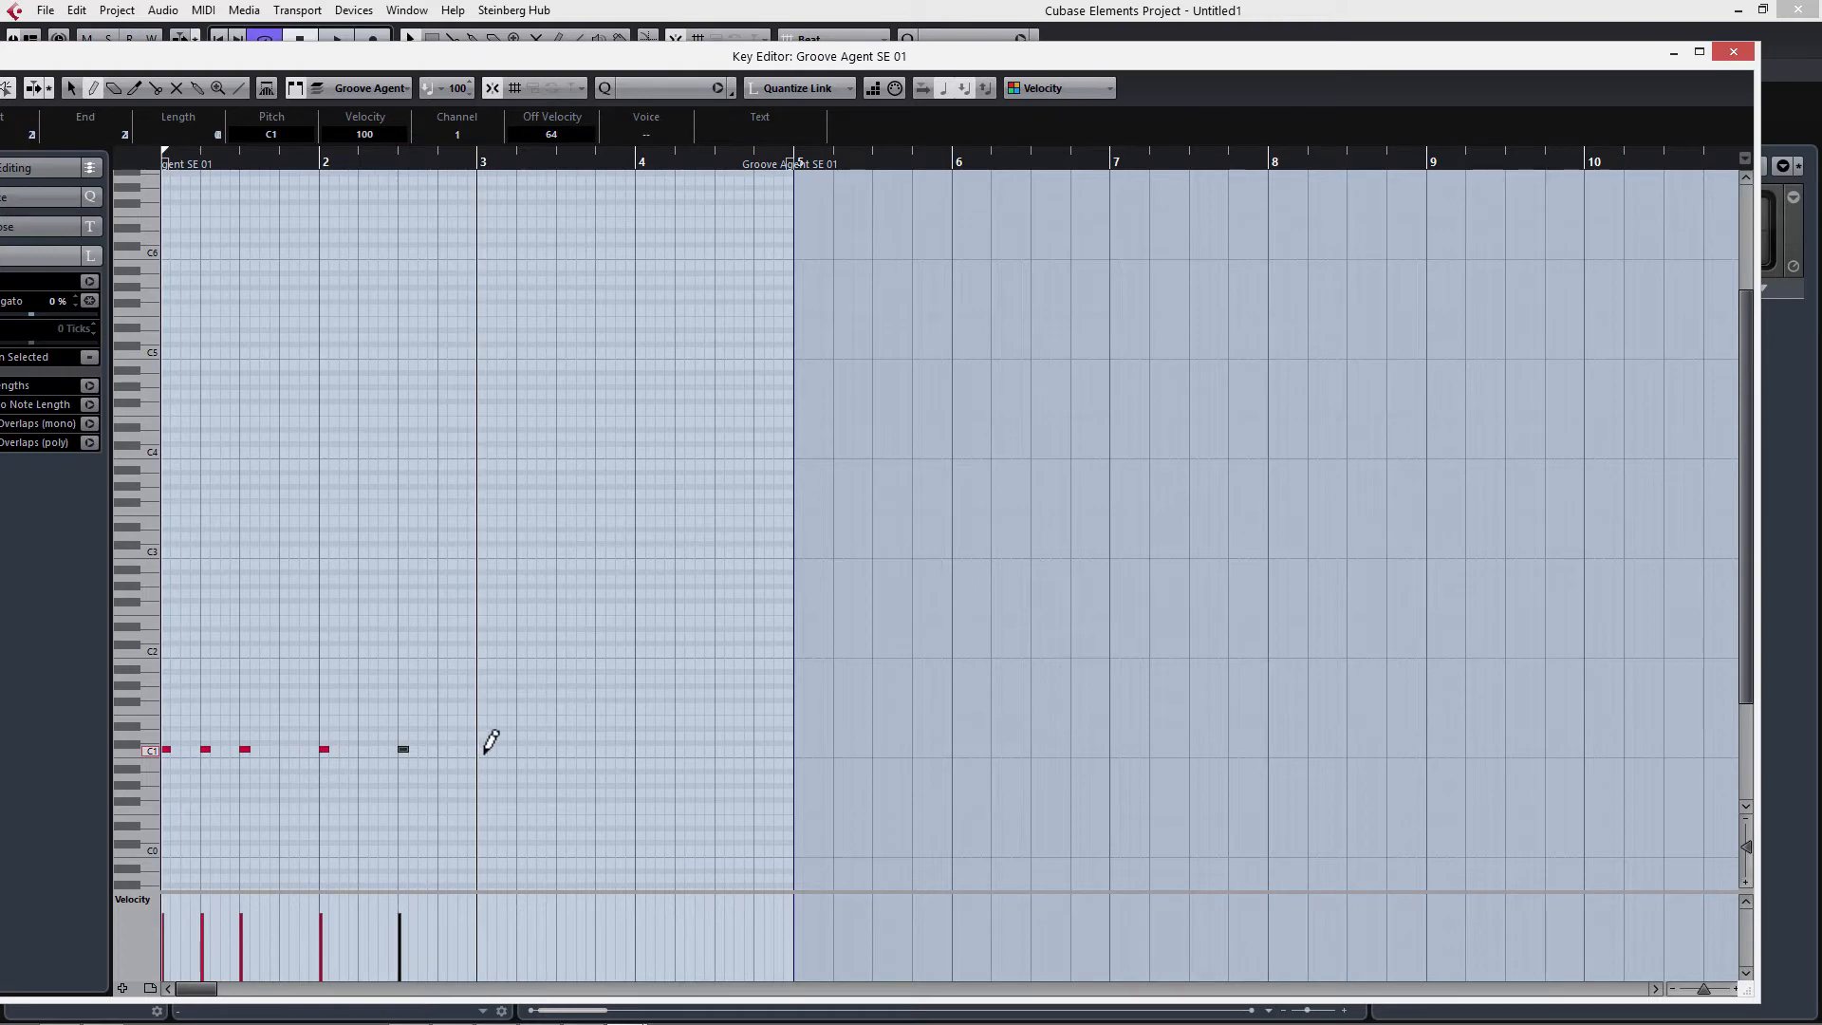
pyautogui.click(482, 749)
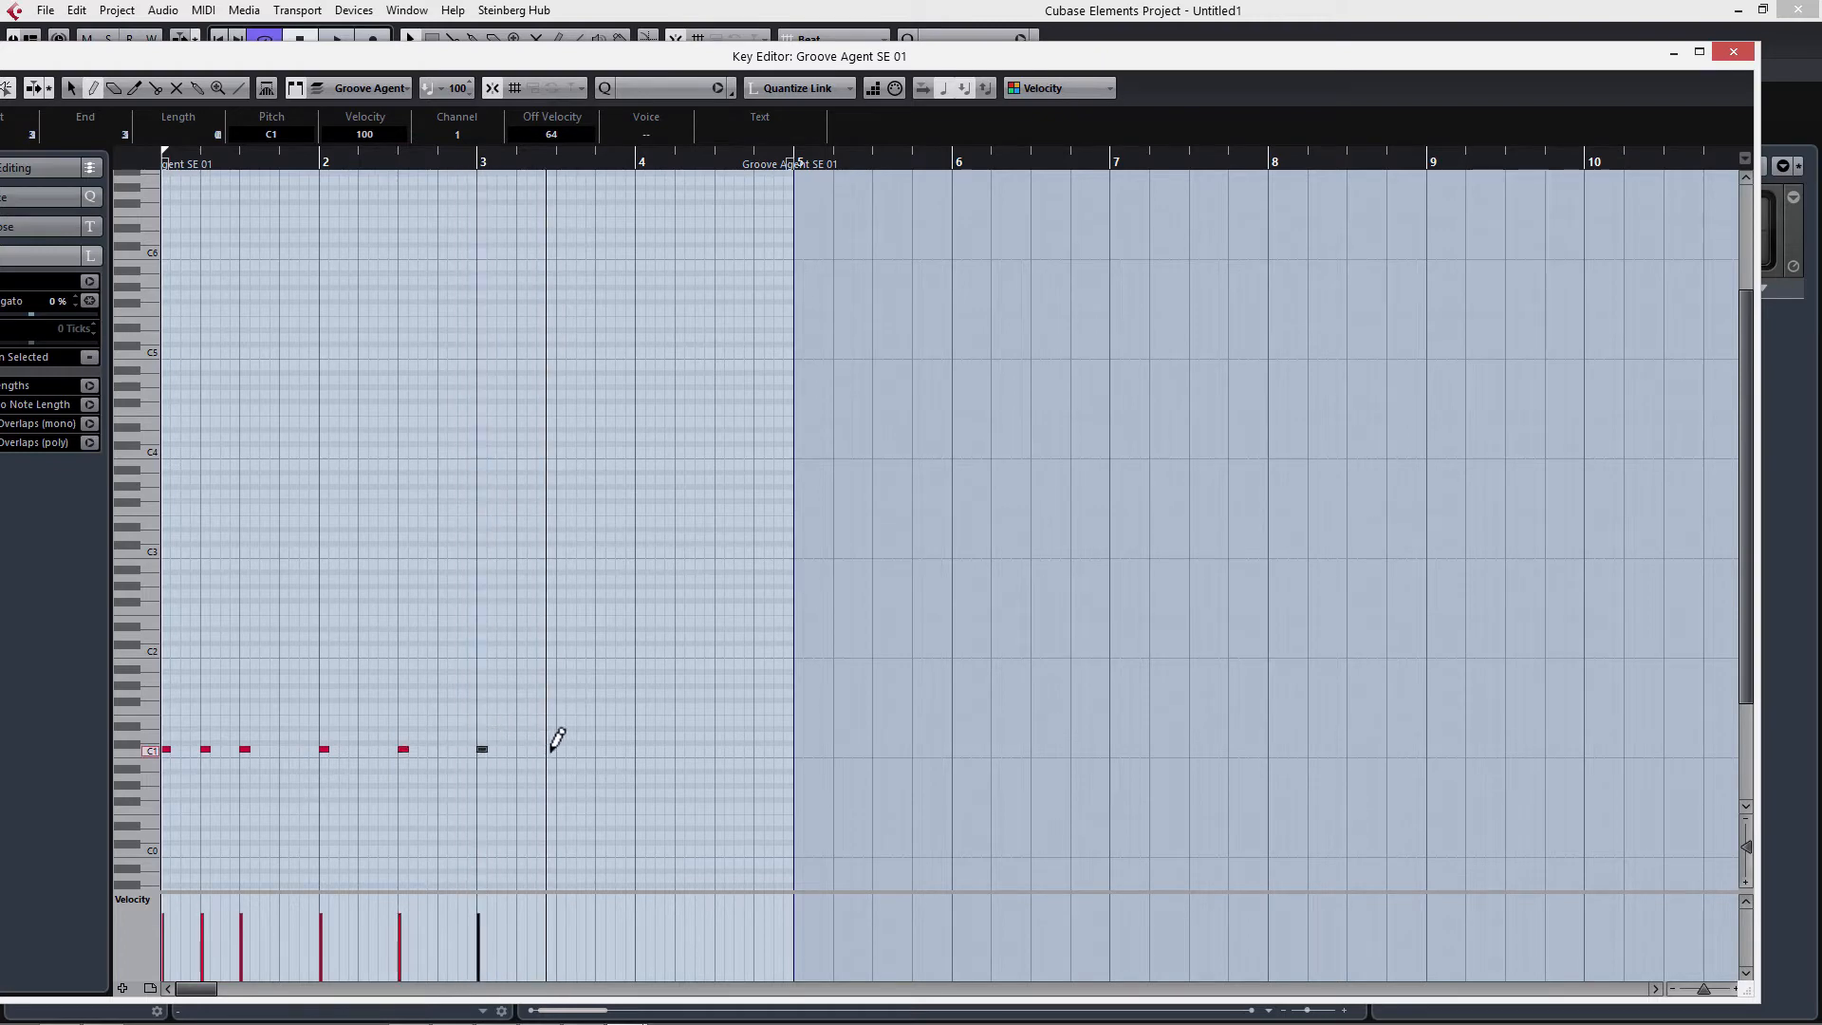
pyautogui.click(560, 749)
pyautogui.click(649, 749)
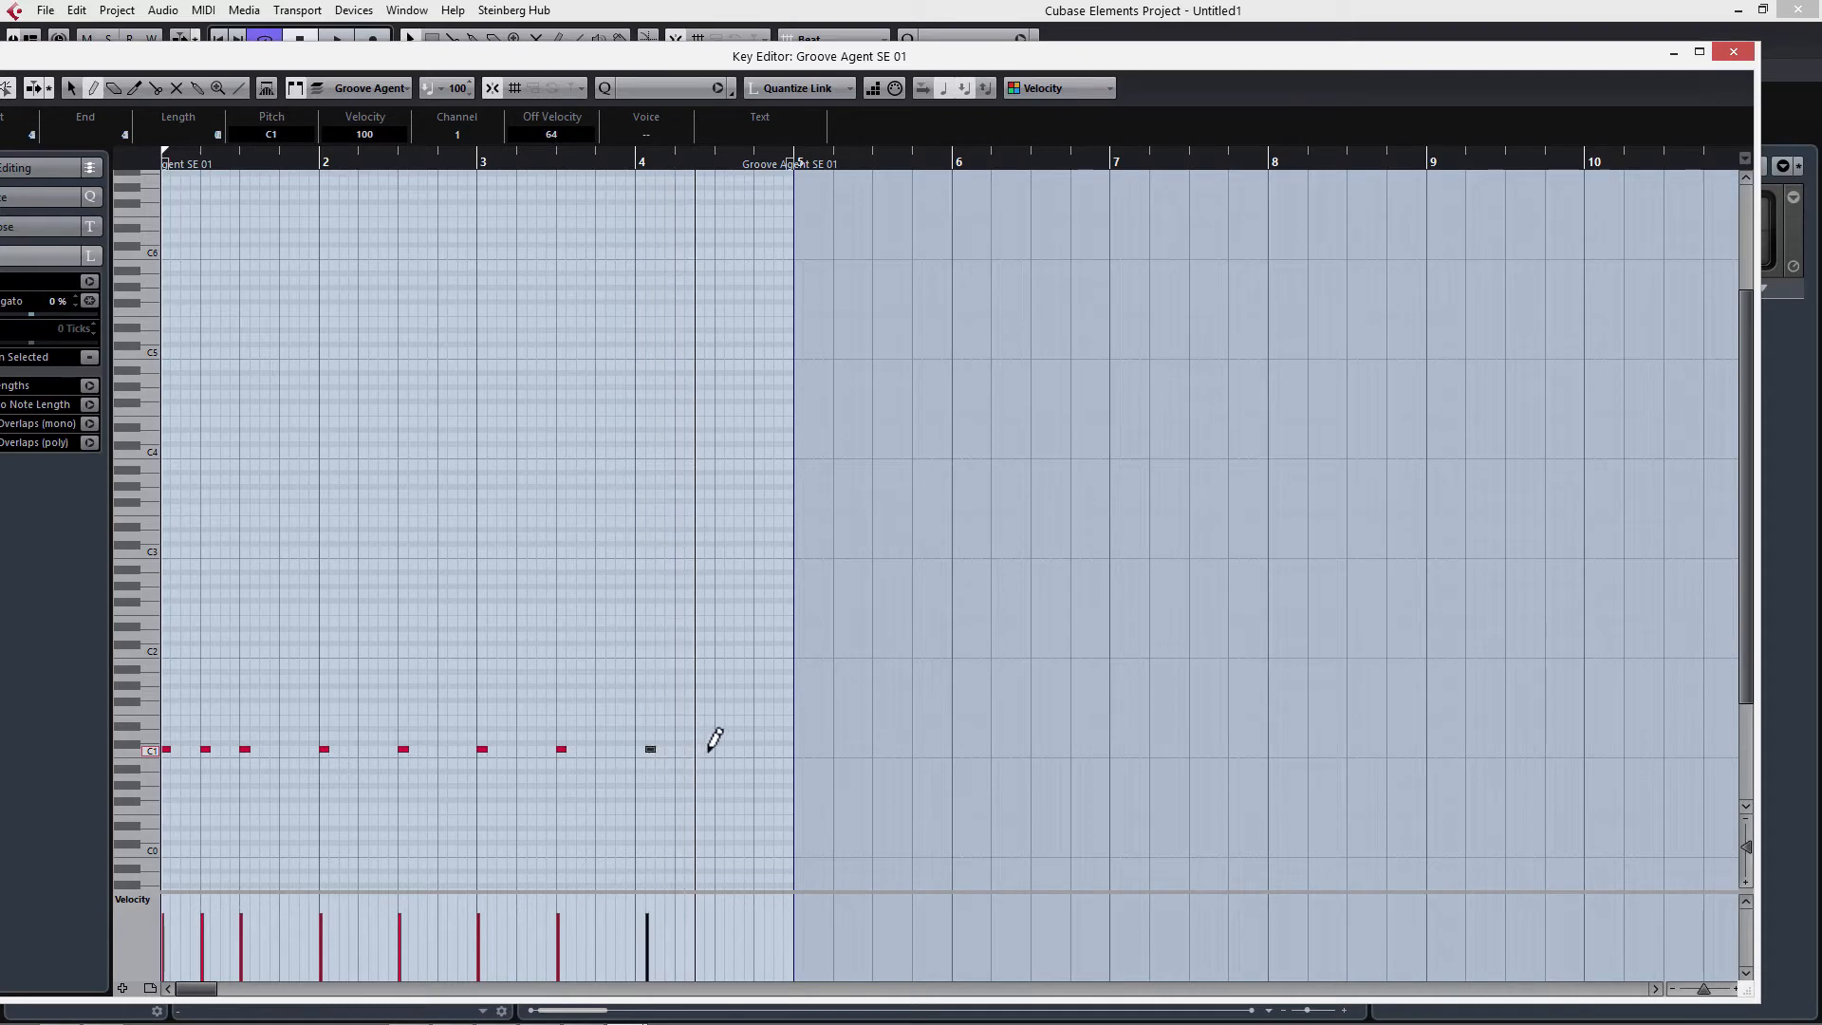
pyautogui.click(719, 750)
# Align the late C1 note with the start of bar 4, delete the C1 note on beat 2 of bar 1 and play the pattern
pyautogui.click(695, 672)
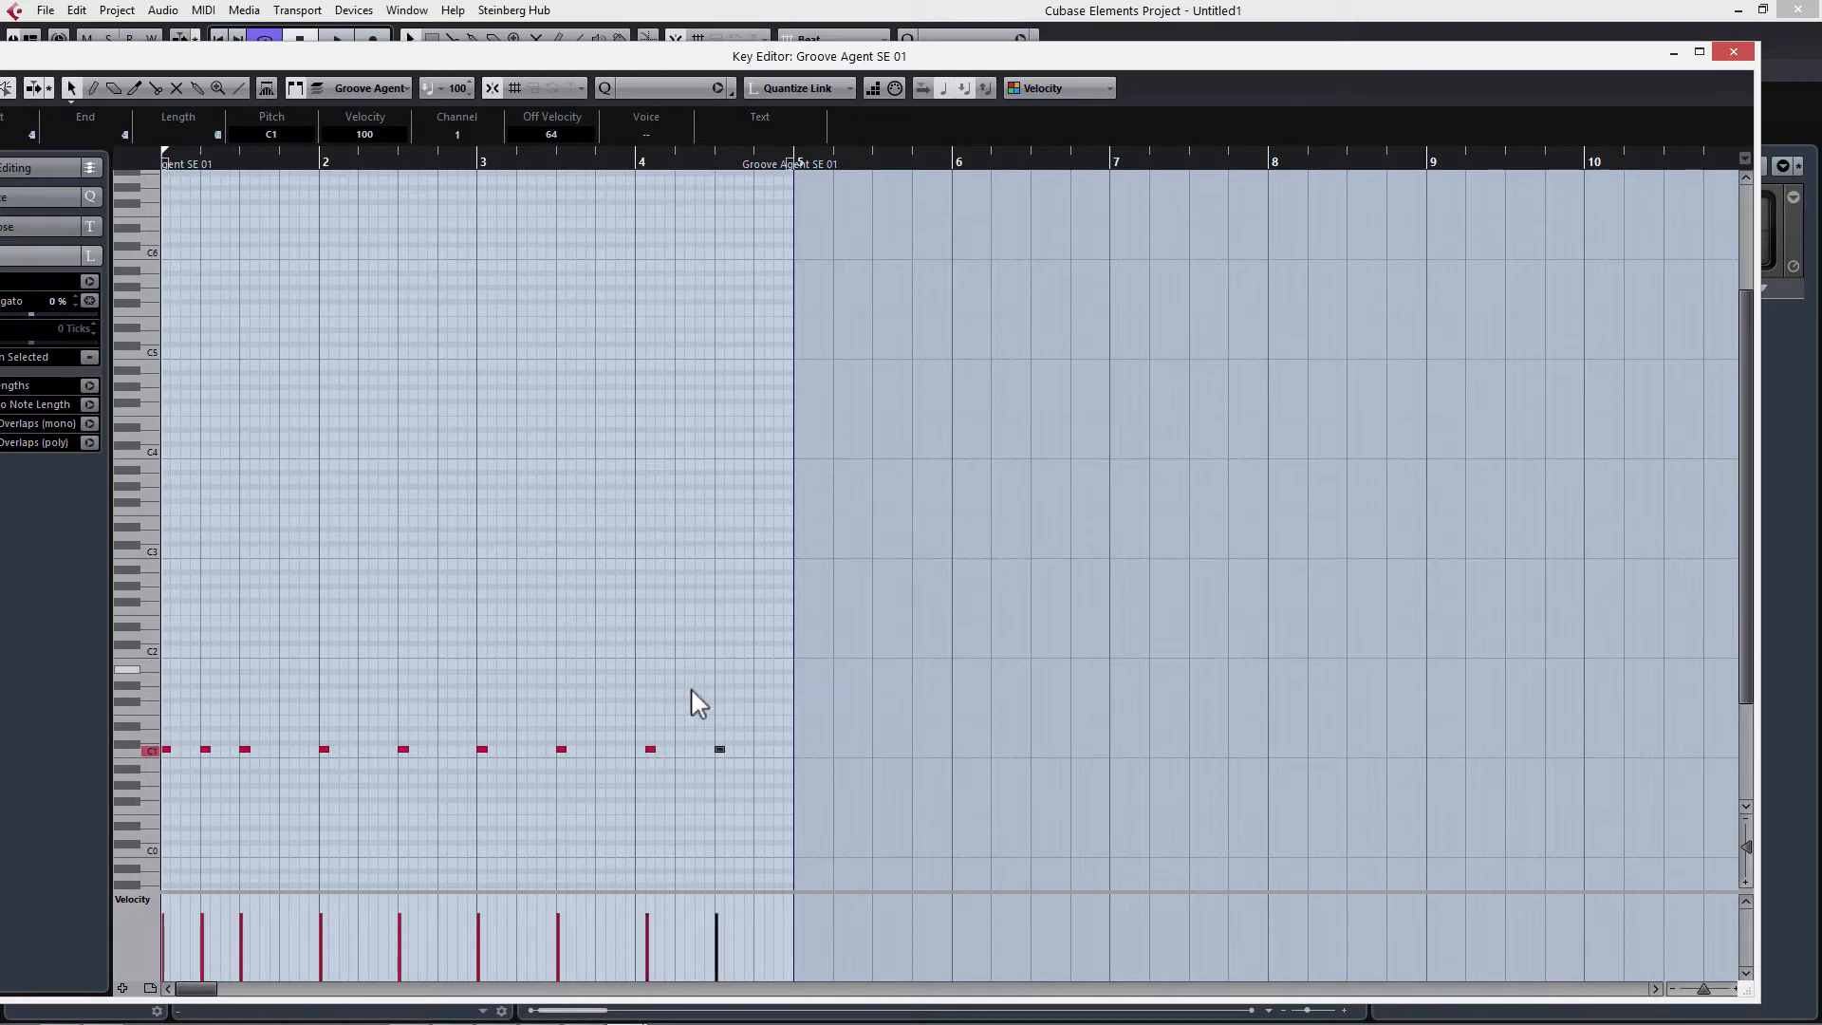
pyautogui.moveTo(652, 746); pyautogui.dragTo(641, 750)
pyautogui.moveTo(232, 737); pyautogui.dragTo(200, 777)
pyautogui.press('Delete')
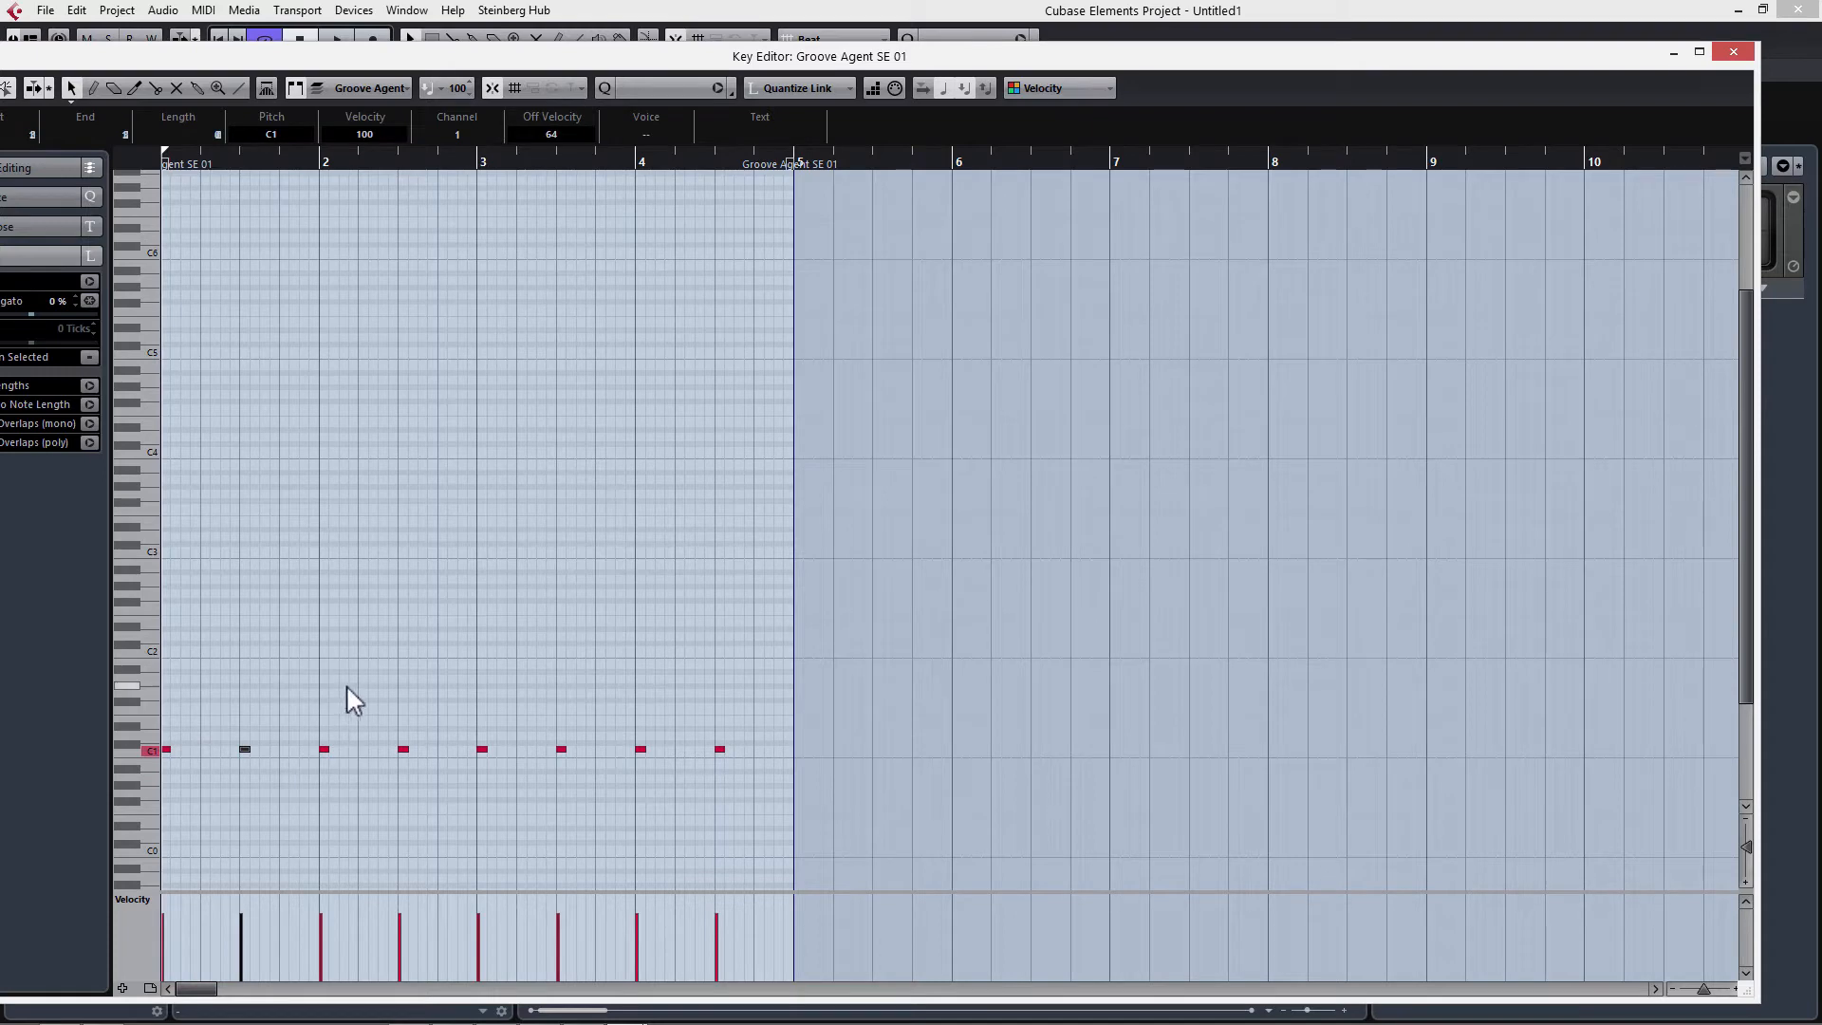
pyautogui.press('space')
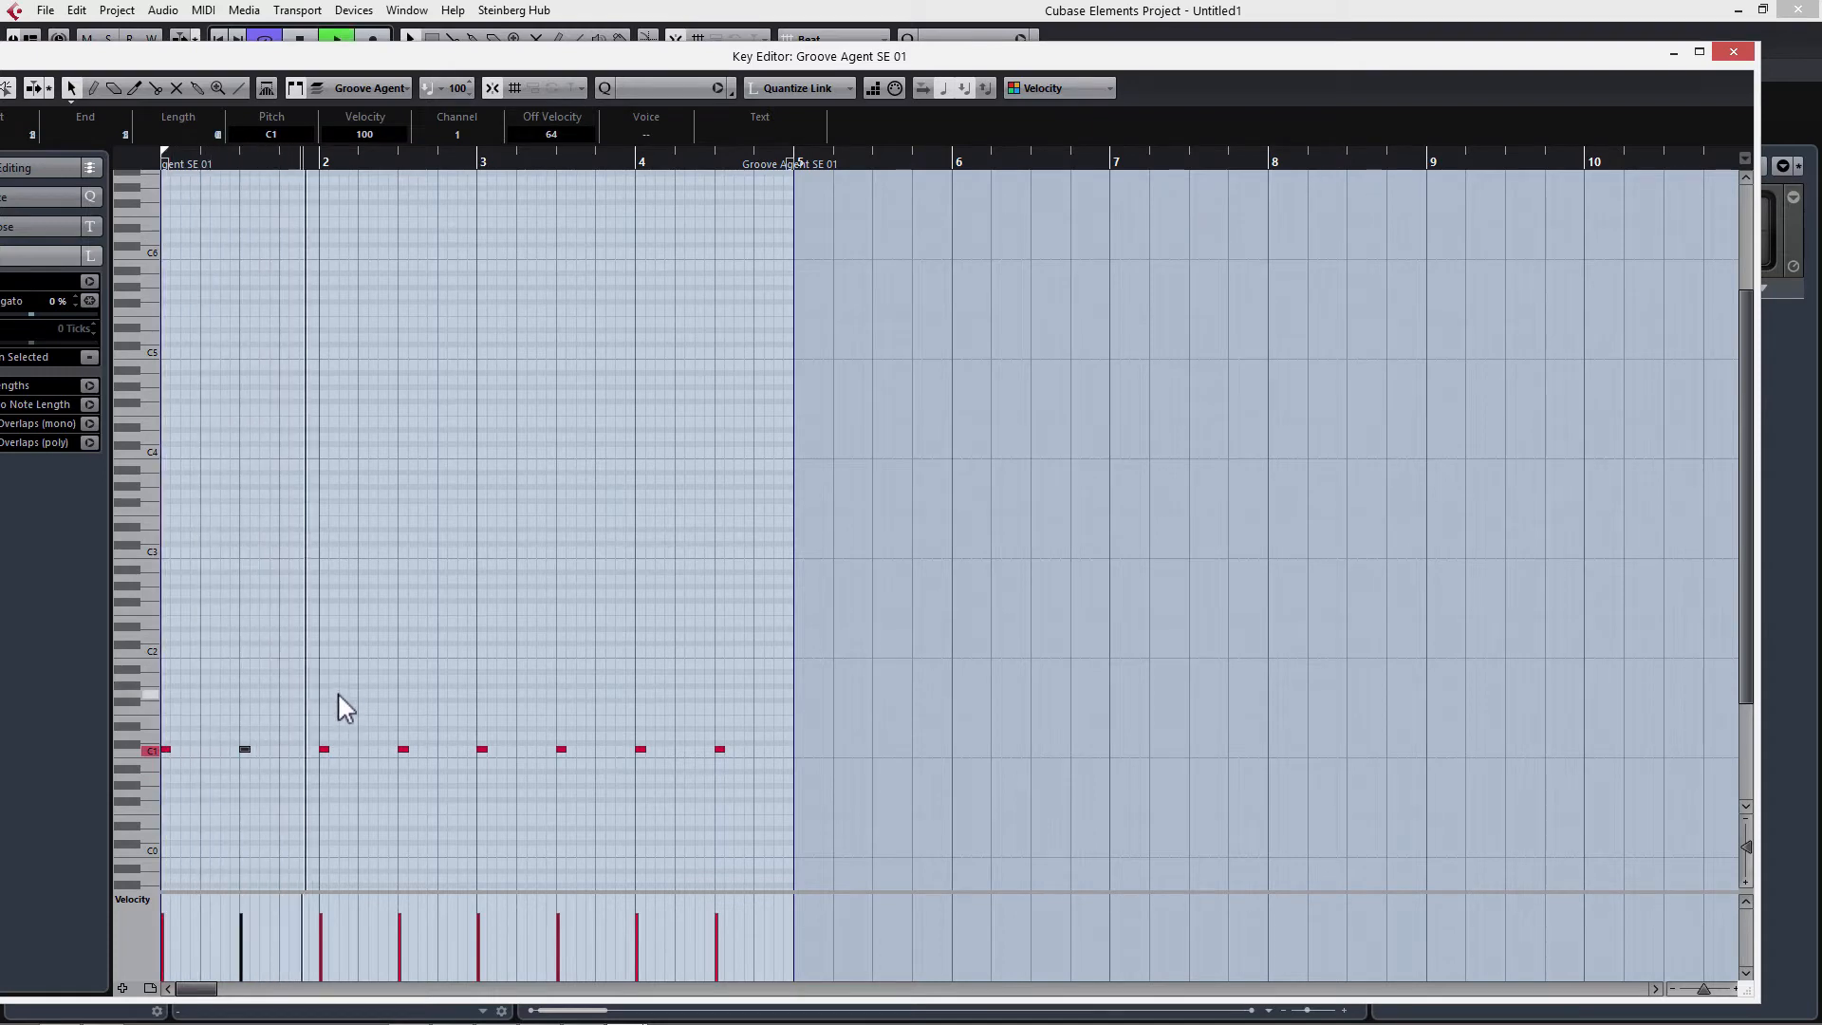
pyautogui.press('space')
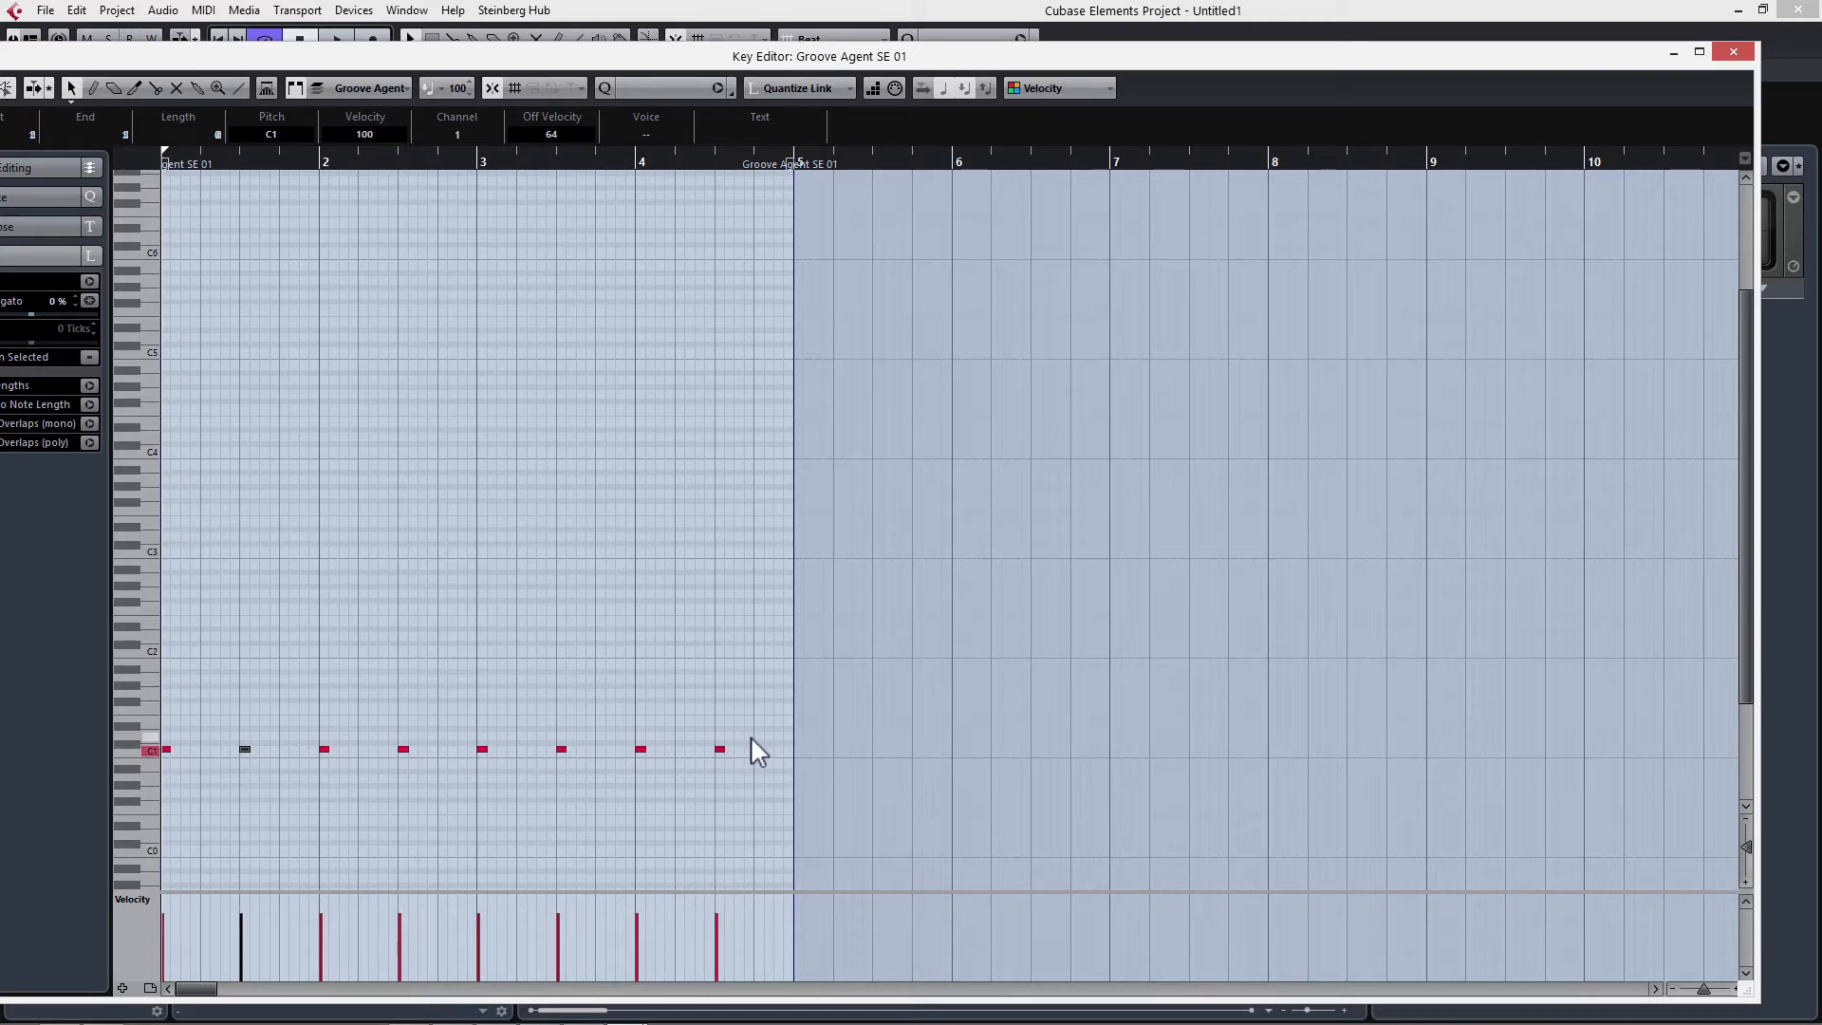
# Copy all the C1 notes up to C#1 at the same positions and play the layered kicks
pyautogui.moveTo(761, 736); pyautogui.dragTo(134, 783)
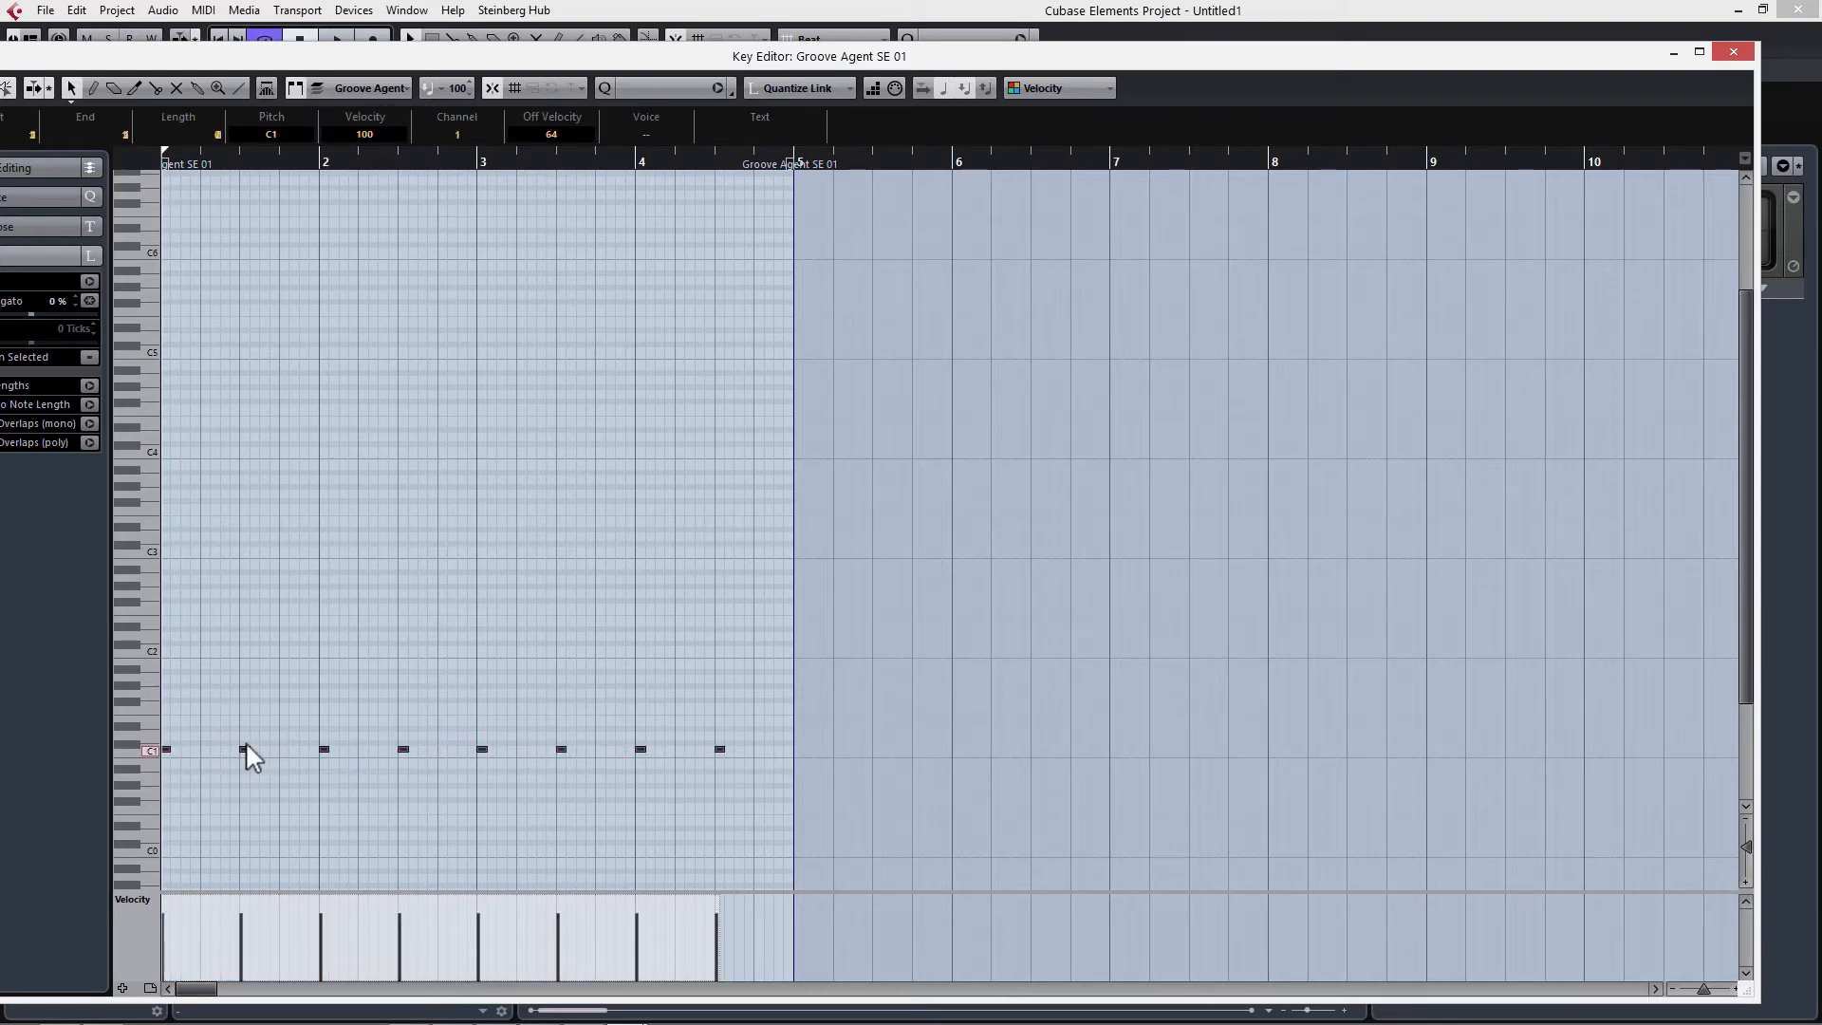
pyautogui.moveTo(247, 750); pyautogui.dragTo(243, 742)
pyautogui.press('space')
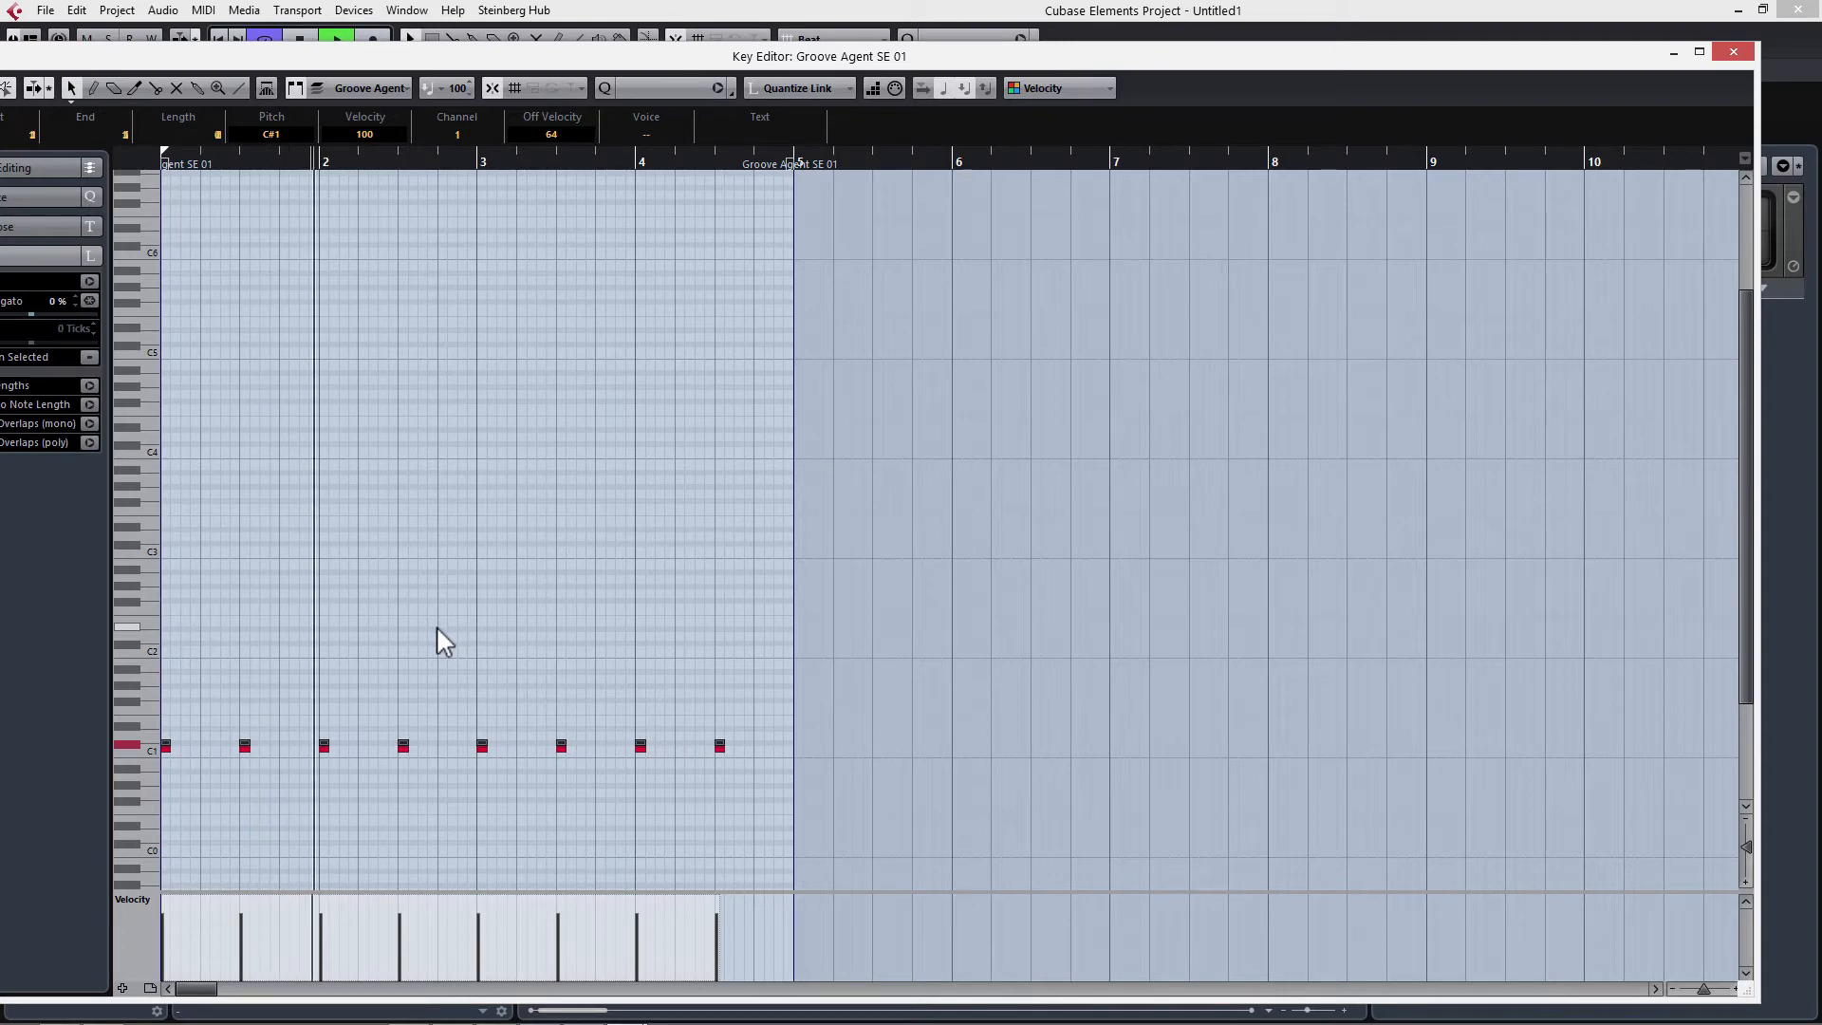
pyautogui.press('space')
pyautogui.click(404, 670)
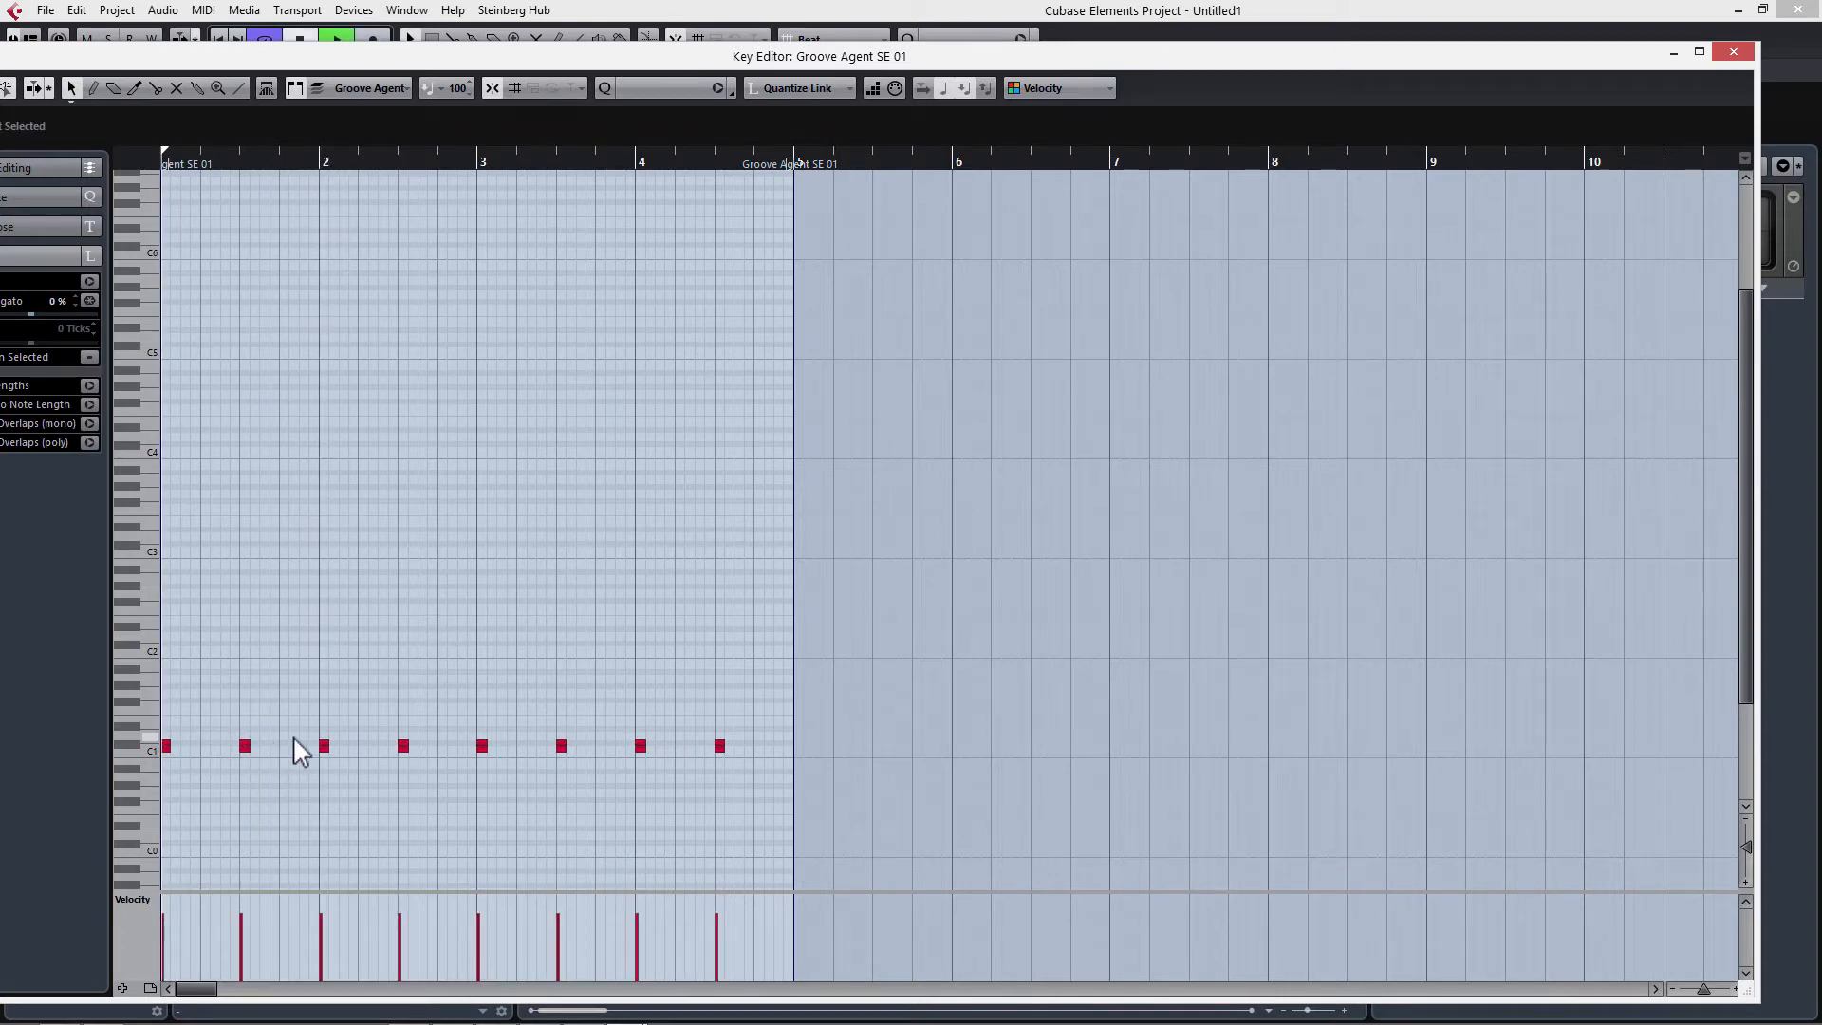
pyautogui.press('space')
pyautogui.press('space')
# Draw D1 snare notes on beat 3 of bars 1 to 4 and on beat 1 of bar 3
pyautogui.rightClick(242, 732)
pyautogui.click(254, 732)
pyautogui.rightClick(254, 732)
pyautogui.click(272, 736)
pyautogui.click(246, 737)
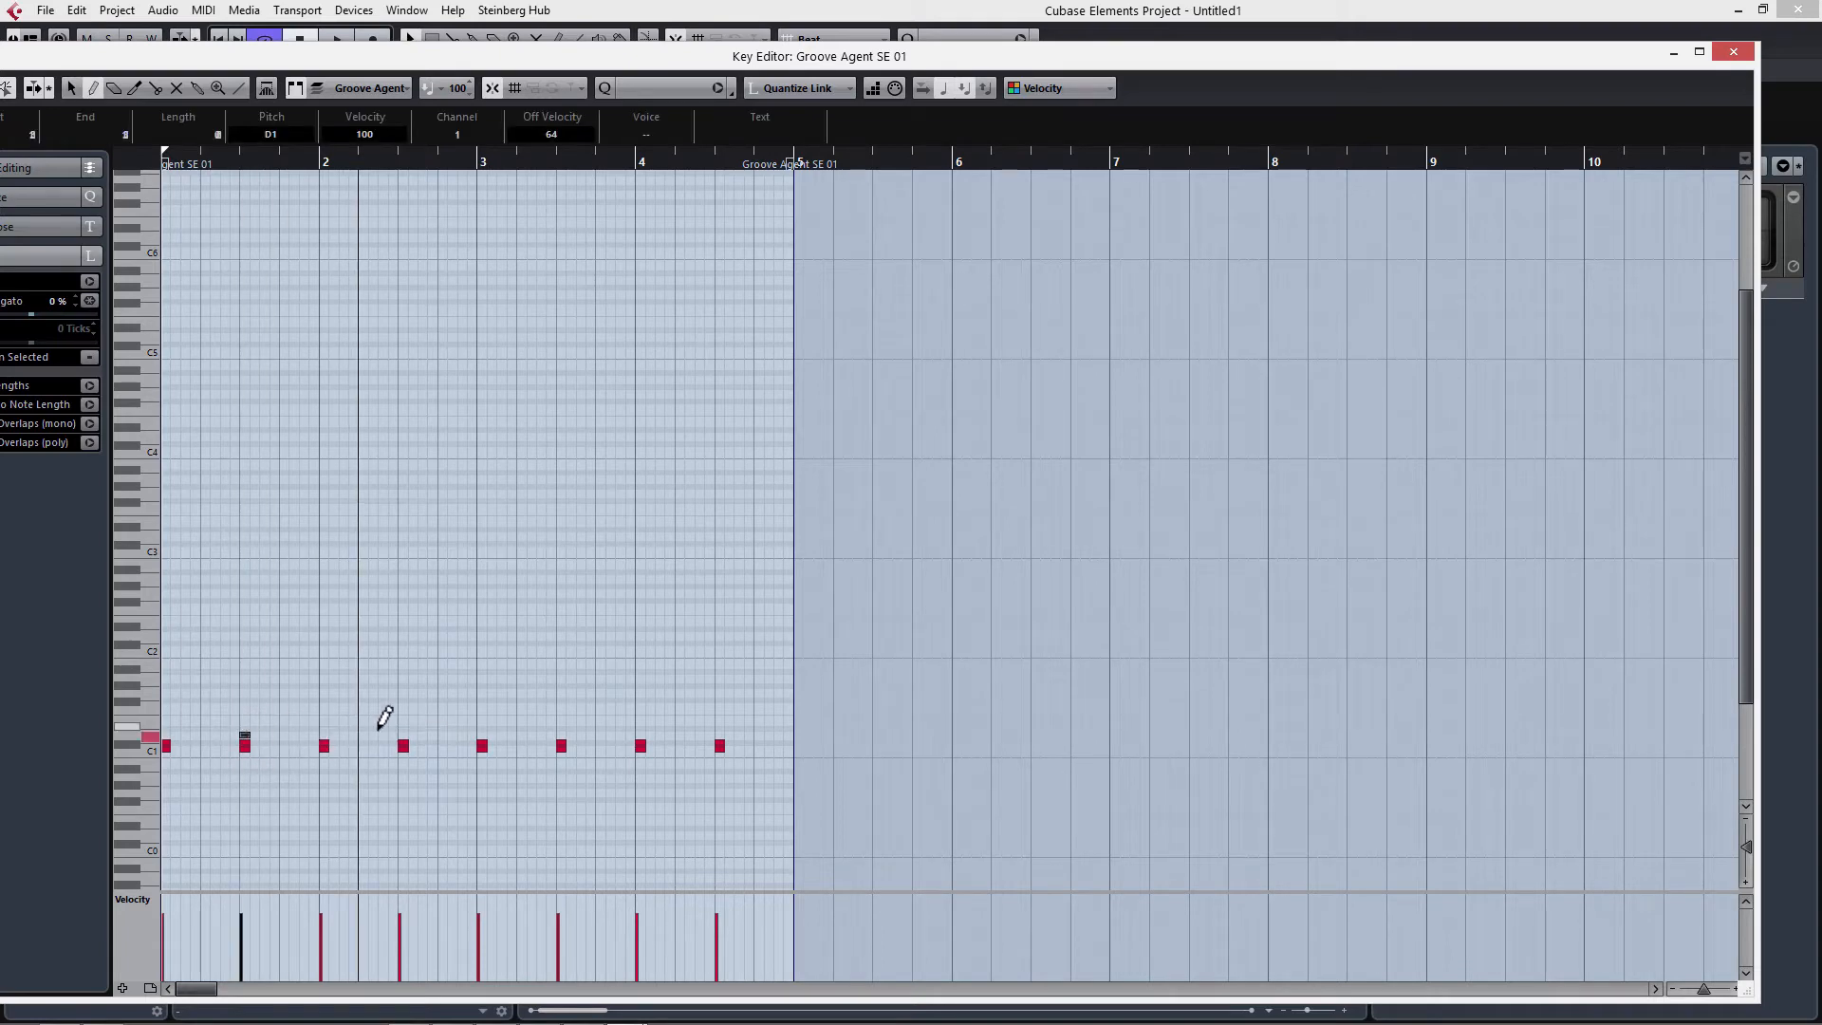
pyautogui.click(402, 737)
pyautogui.click(483, 737)
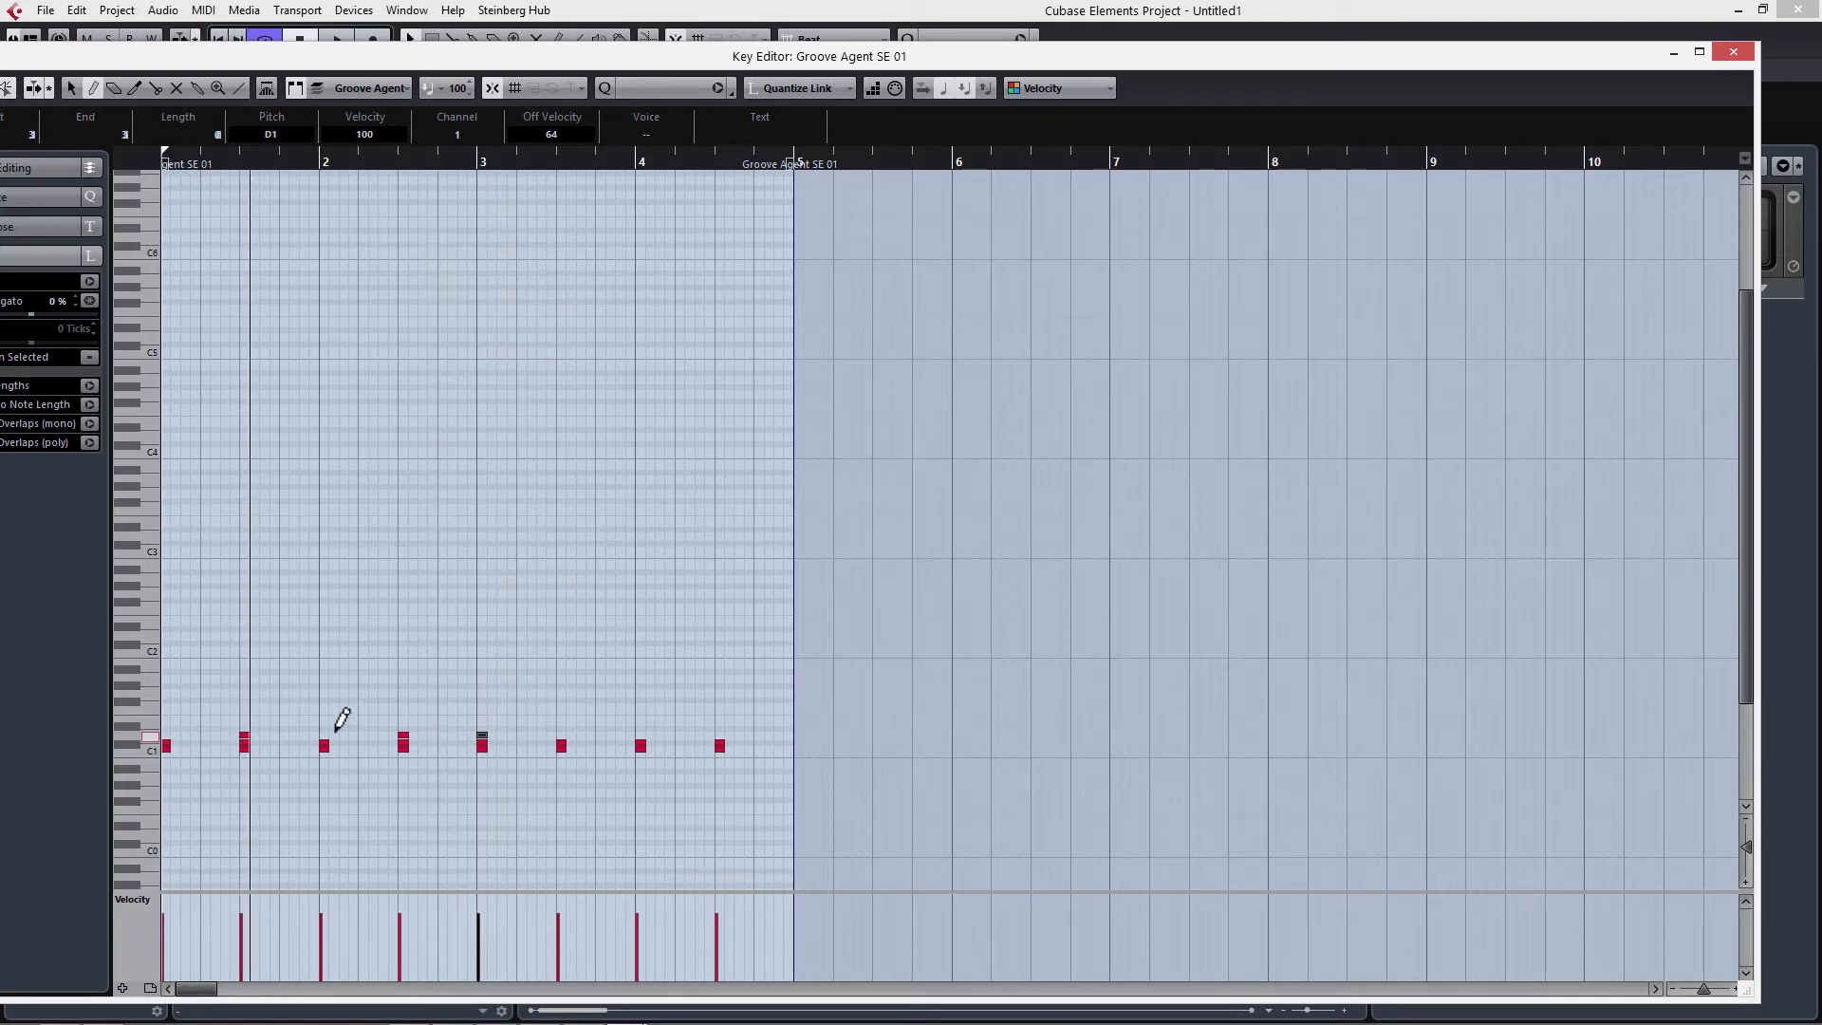
pyautogui.click(561, 736)
pyautogui.click(720, 733)
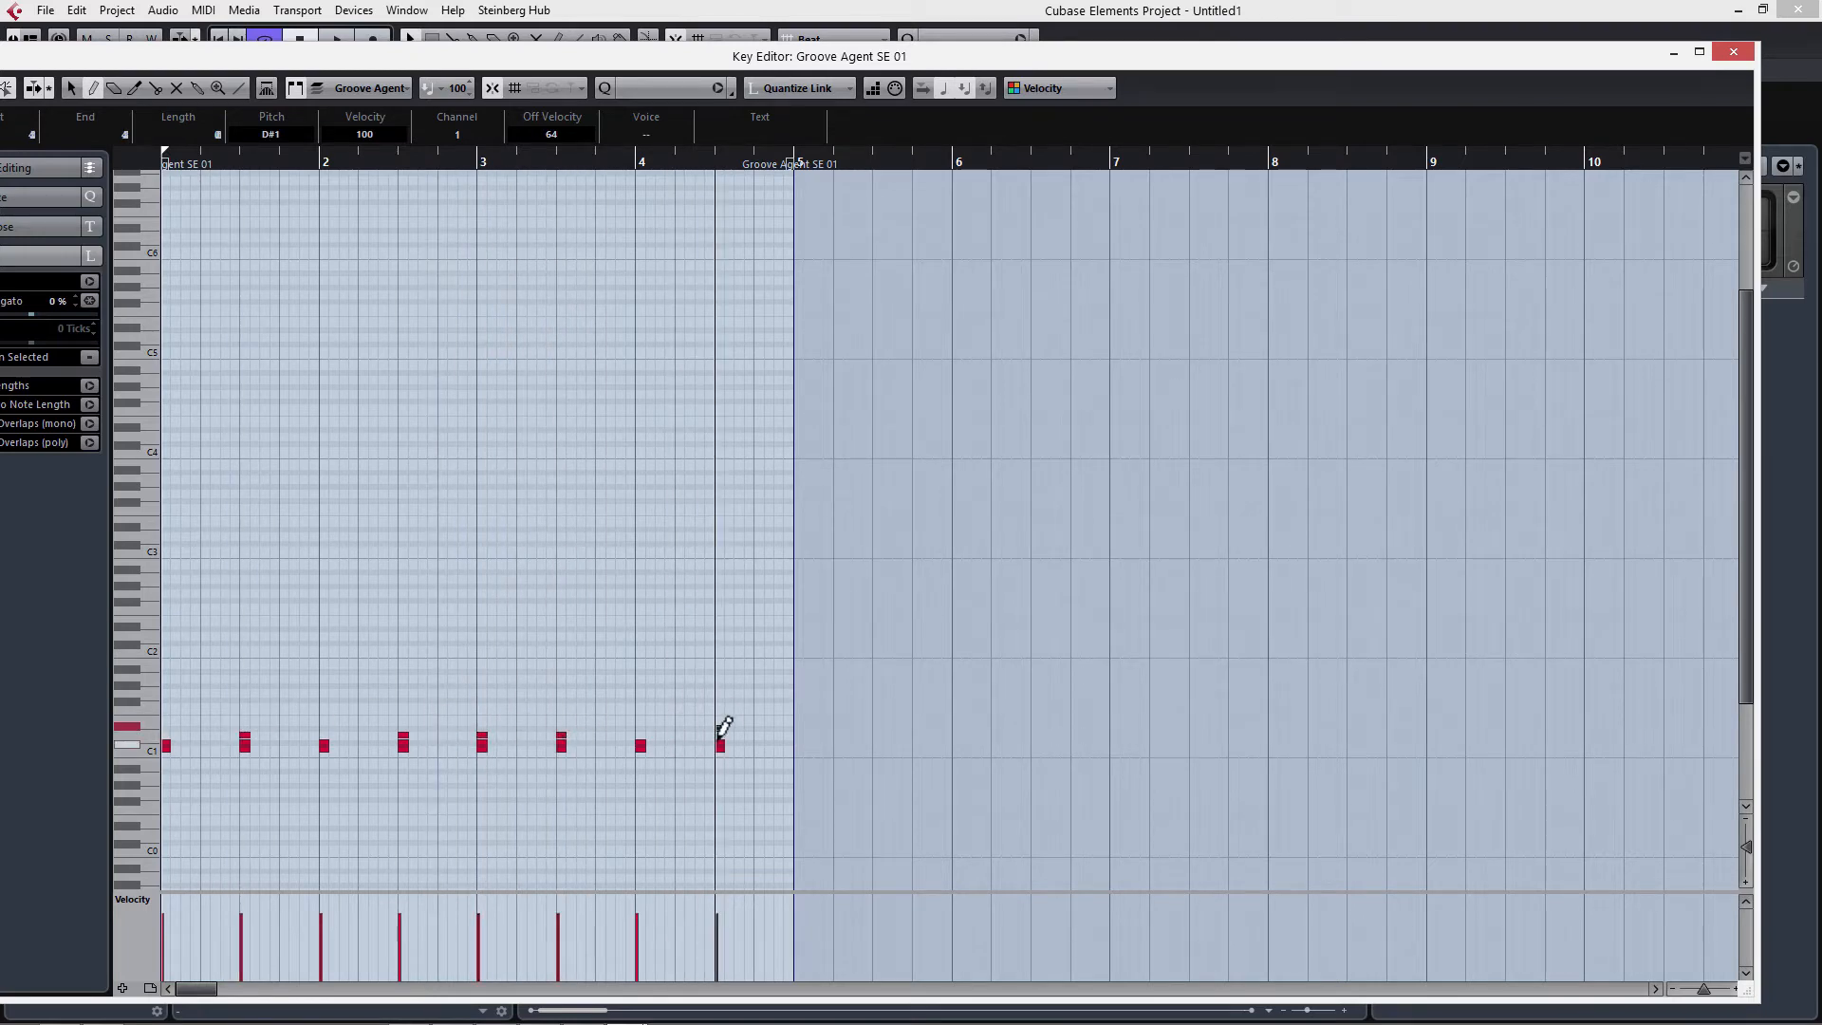
# Delete the D1 snare note on beat 1 of bar 3
pyautogui.rightClick(719, 721)
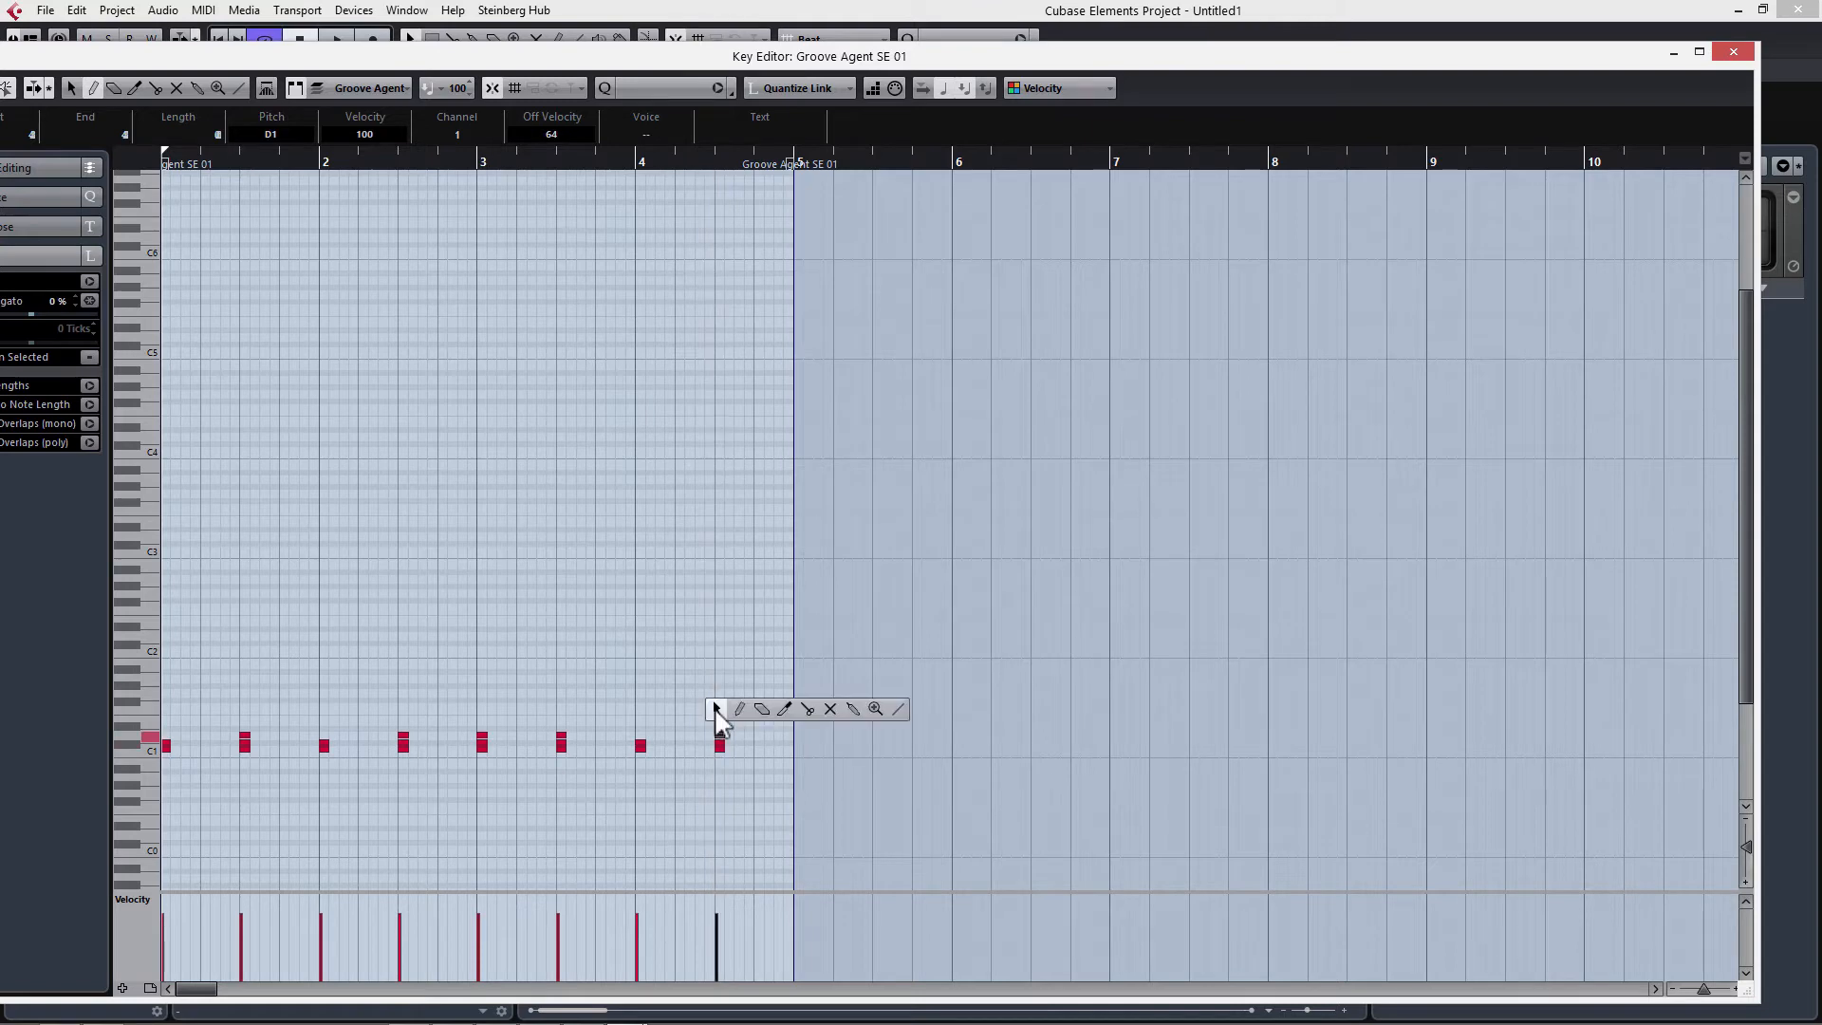
pyautogui.click(716, 719)
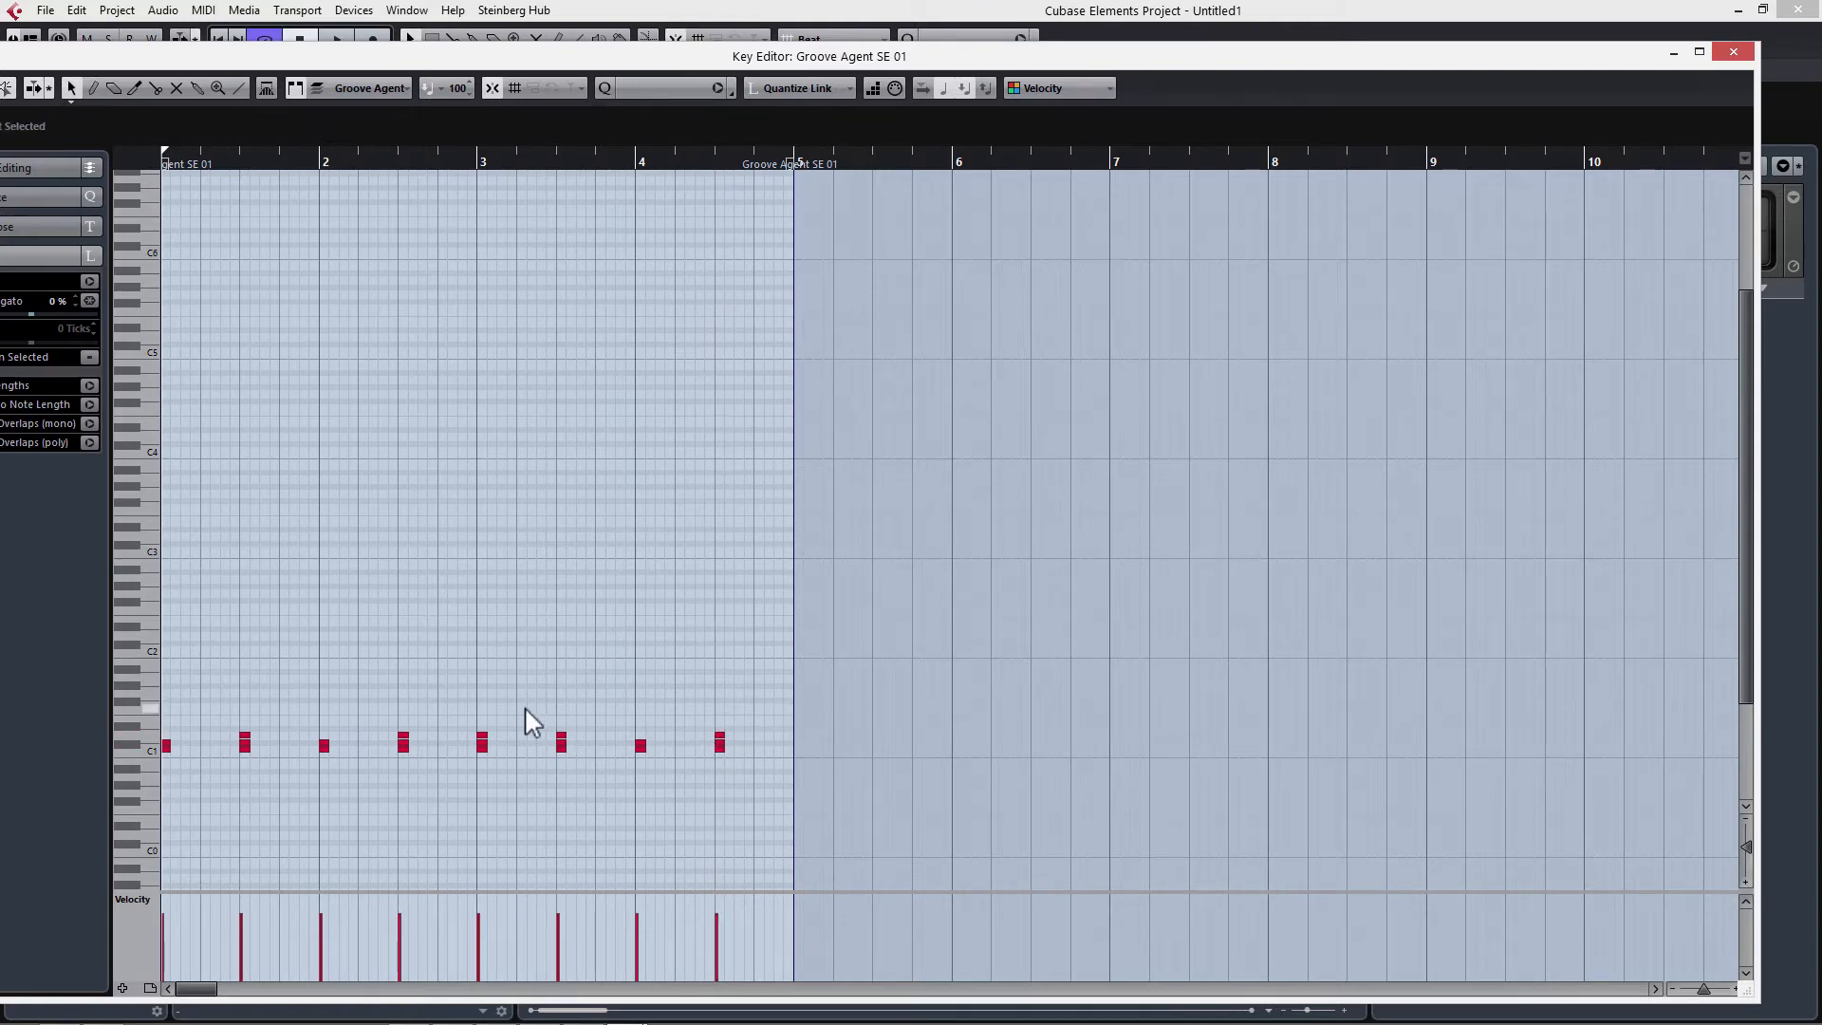
pyautogui.click(479, 736)
pyautogui.press('Right')
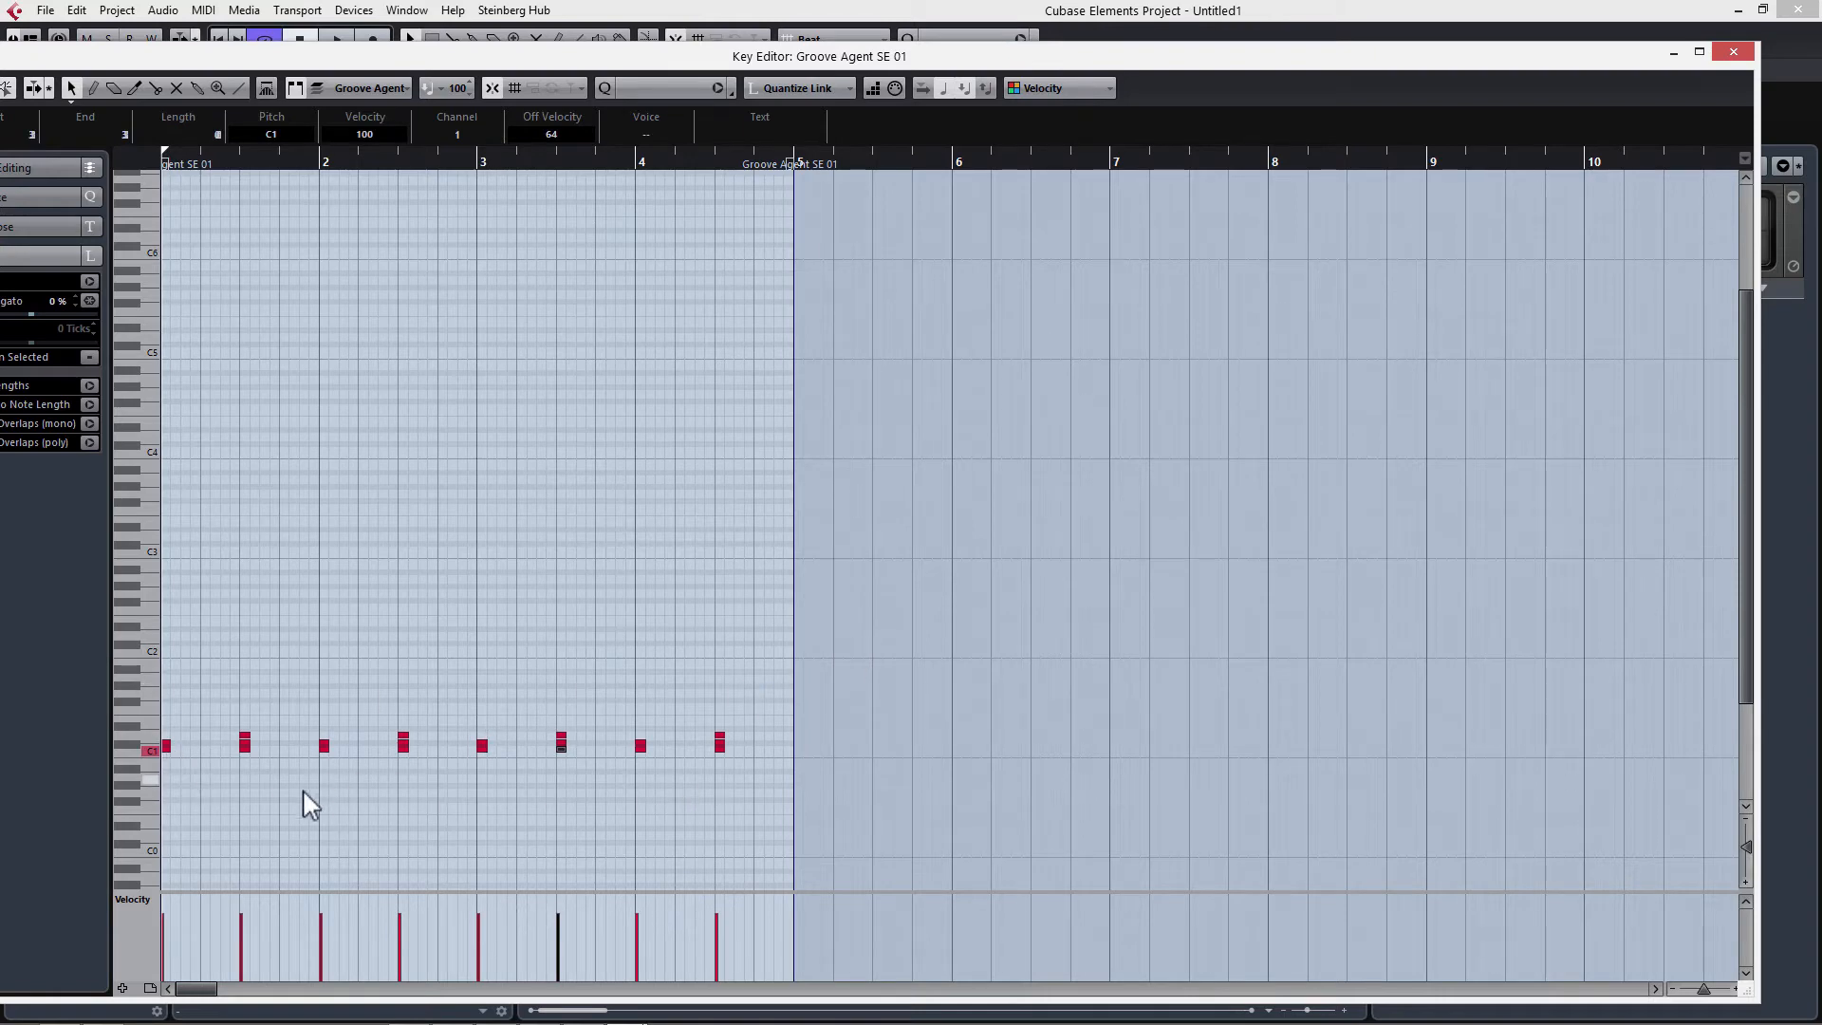
# Delete the C1 and C#1 kick notes under the snares on beat 3 of bars 1 to 4
pyautogui.click(243, 759)
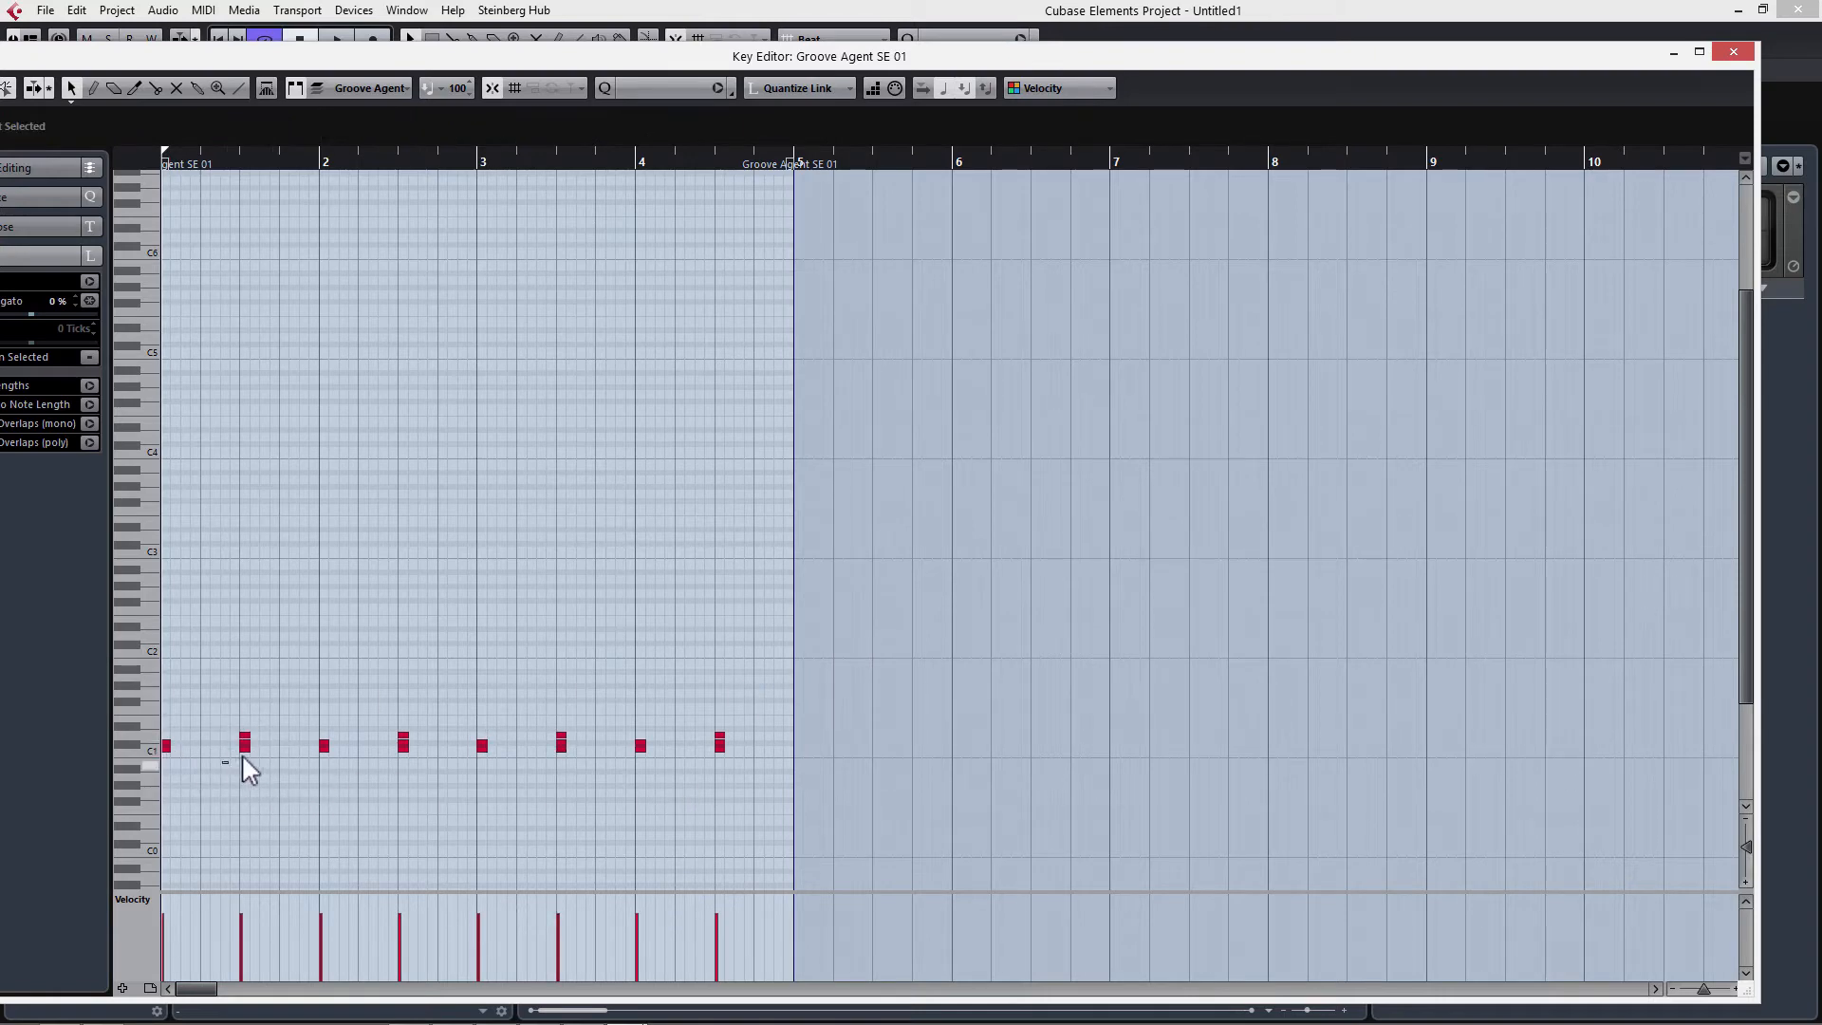
pyautogui.moveTo(254, 747); pyautogui.dragTo(256, 745)
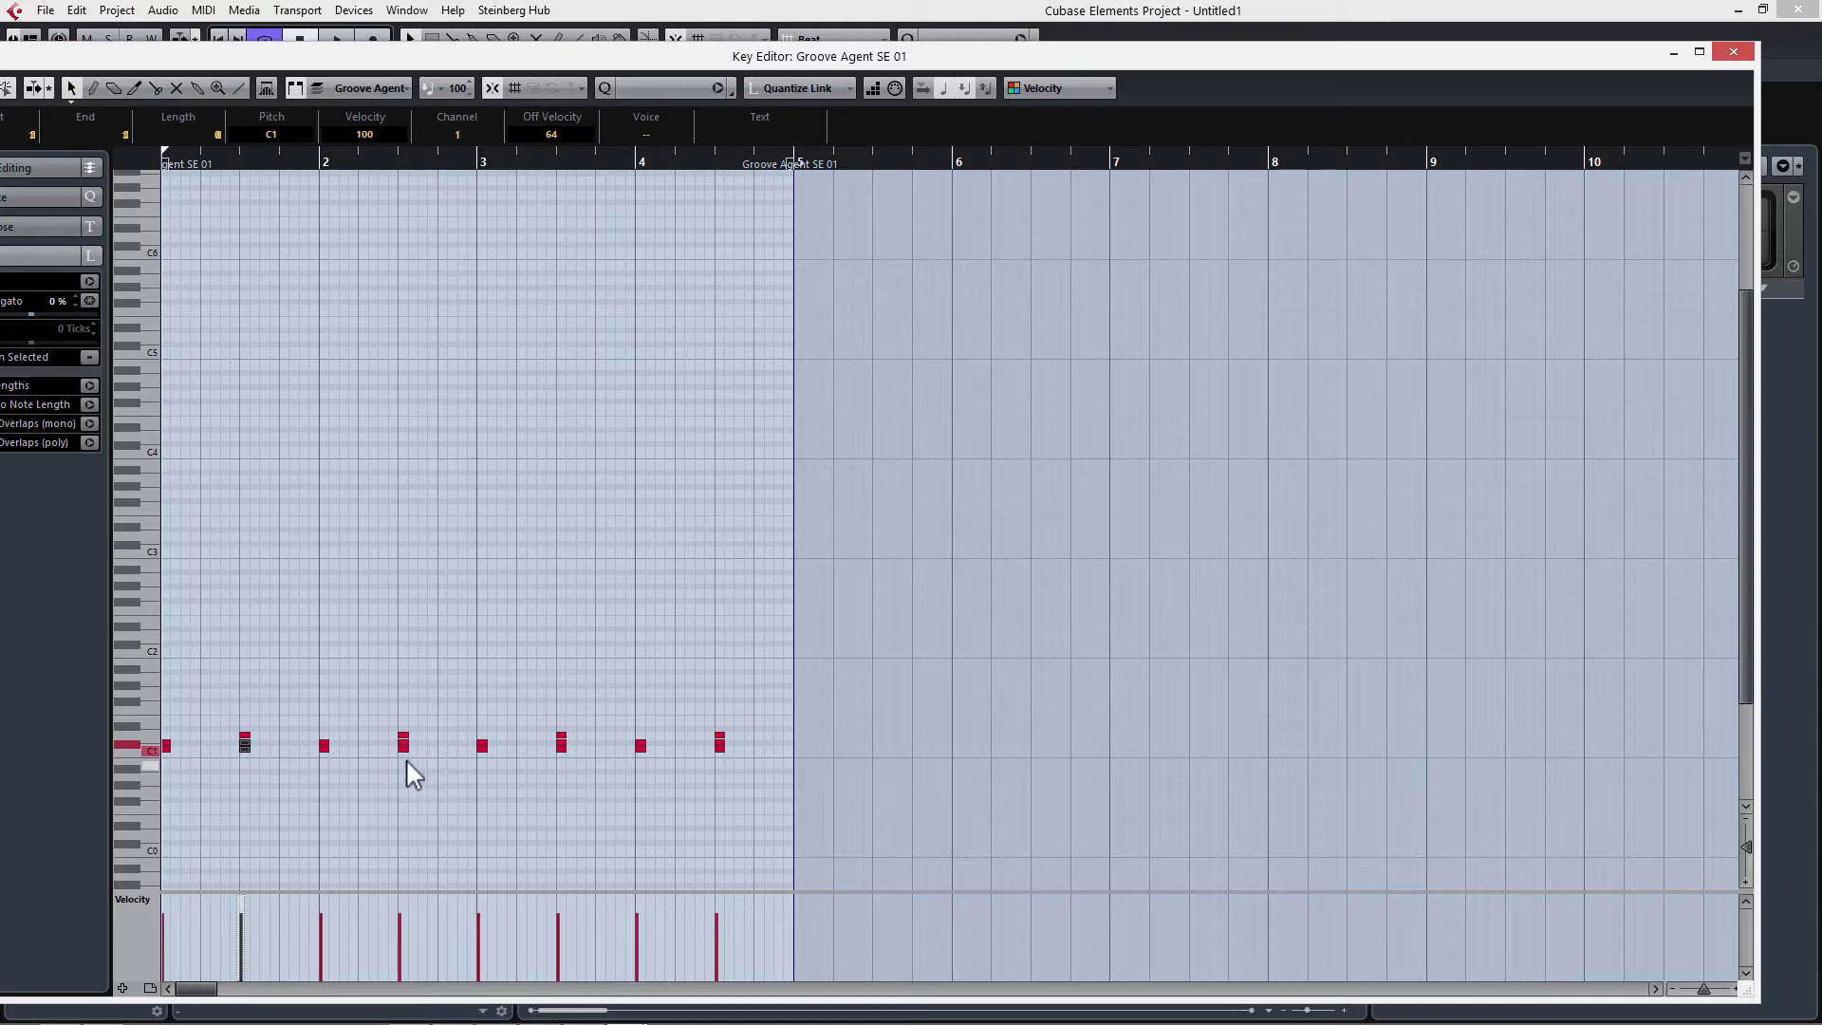
pyautogui.moveTo(389, 756); pyautogui.dragTo(416, 742)
pyautogui.press('Delete')
pyautogui.click(561, 756)
pyautogui.moveTo(573, 745); pyautogui.dragTo(573, 742)
pyautogui.press('Delete')
pyautogui.moveTo(702, 757); pyautogui.dragTo(733, 746)
pyautogui.press('Delete')
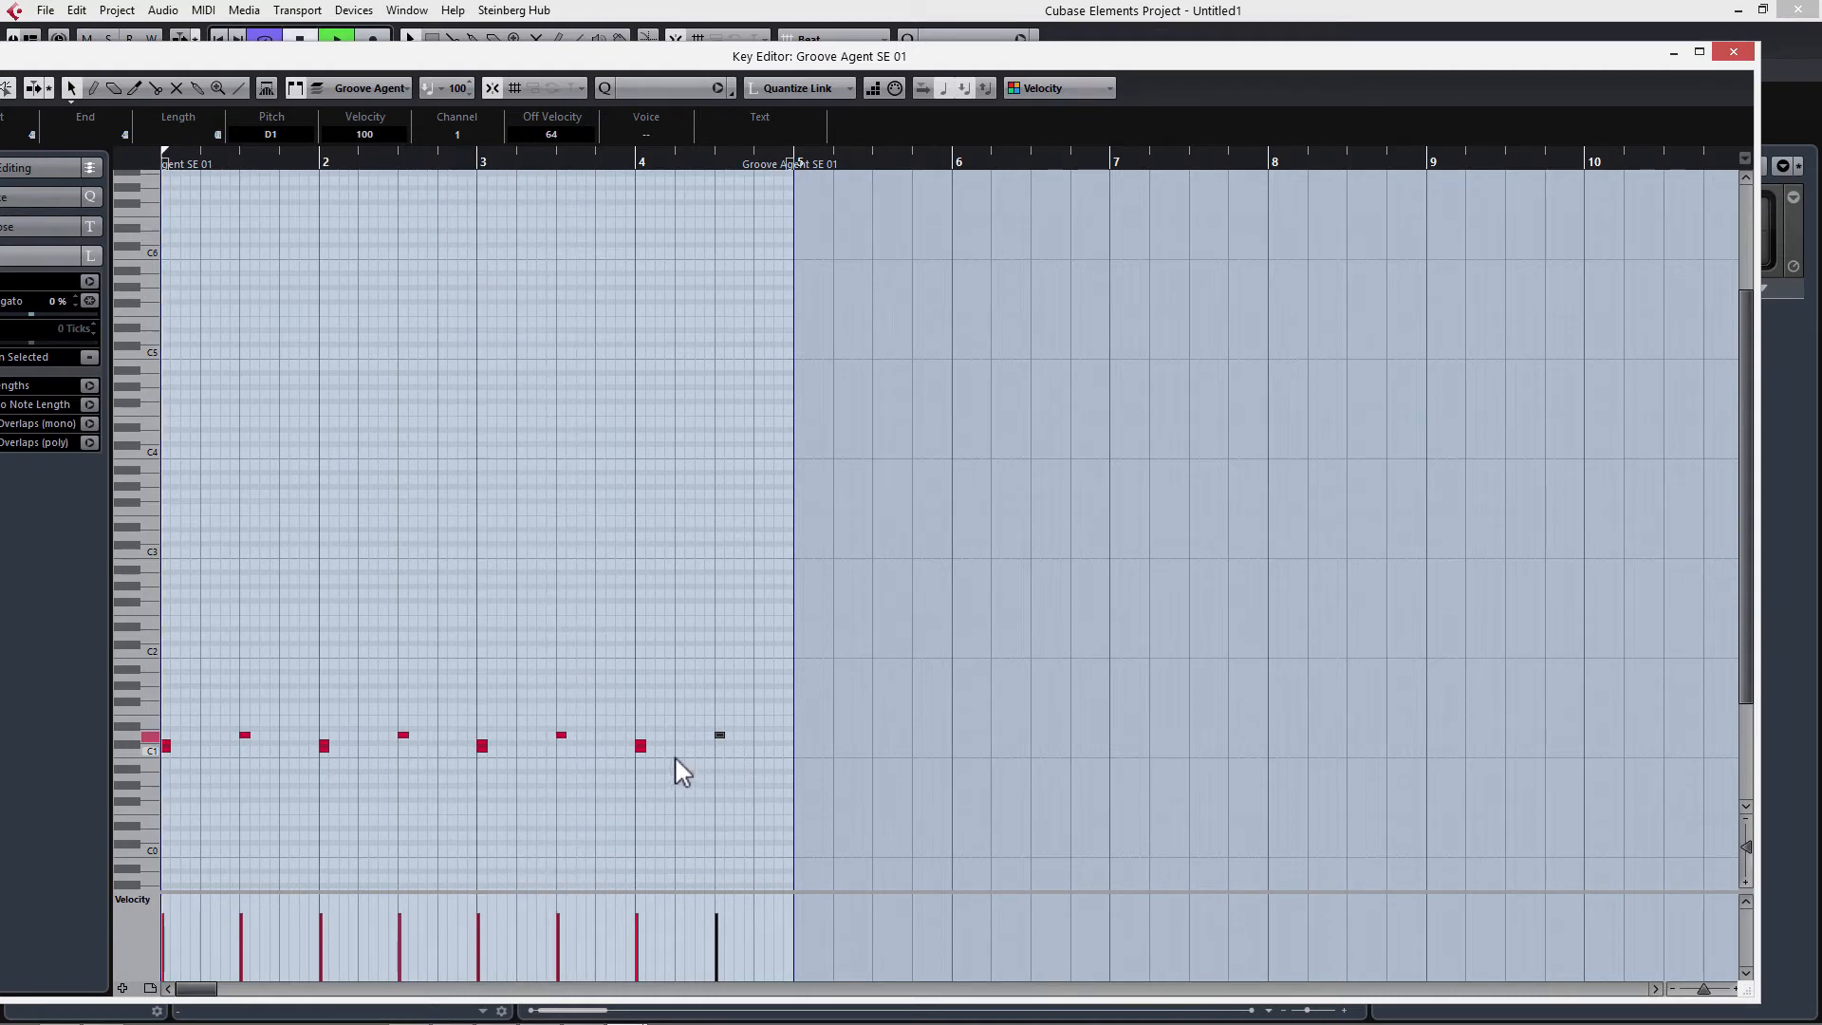
# Copy the layered kick twice between beats 1 and 3 of bar 4, copy the snare twice after beat 3, and play the part
pyautogui.scroll(3, 672, 754)
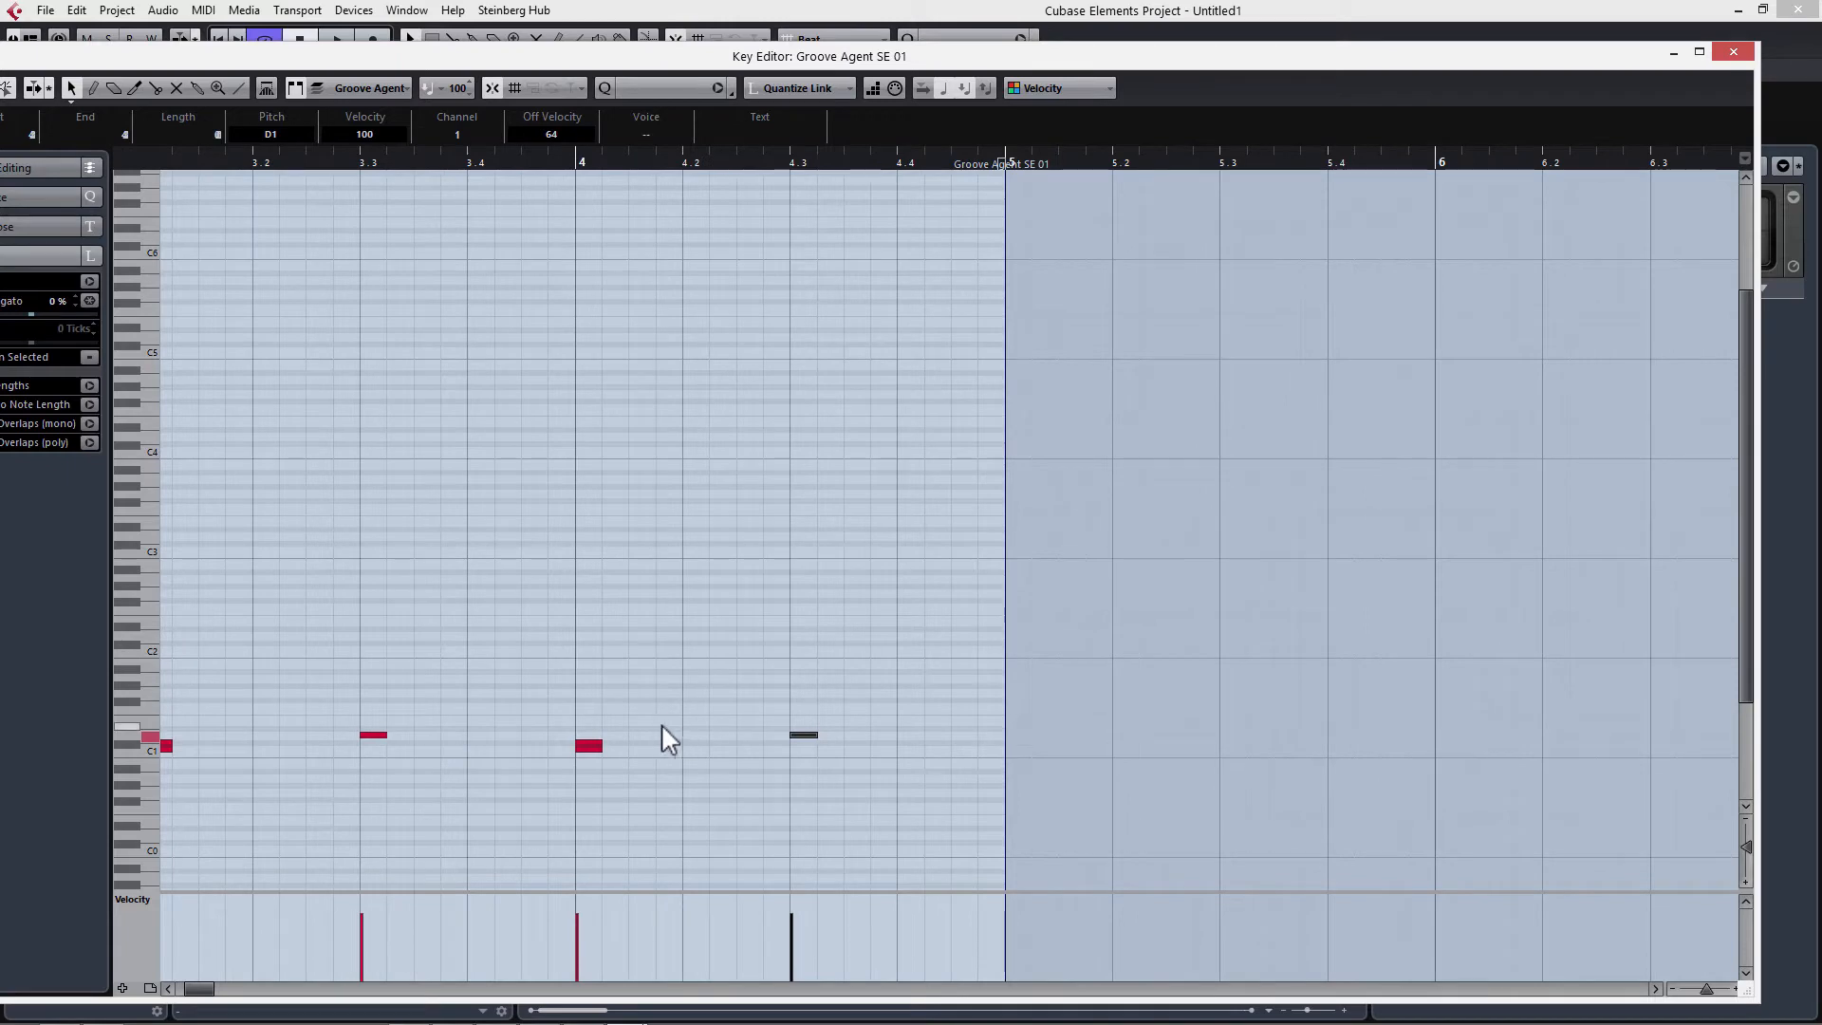
pyautogui.moveTo(651, 718); pyautogui.dragTo(756, 765)
pyautogui.press('space')
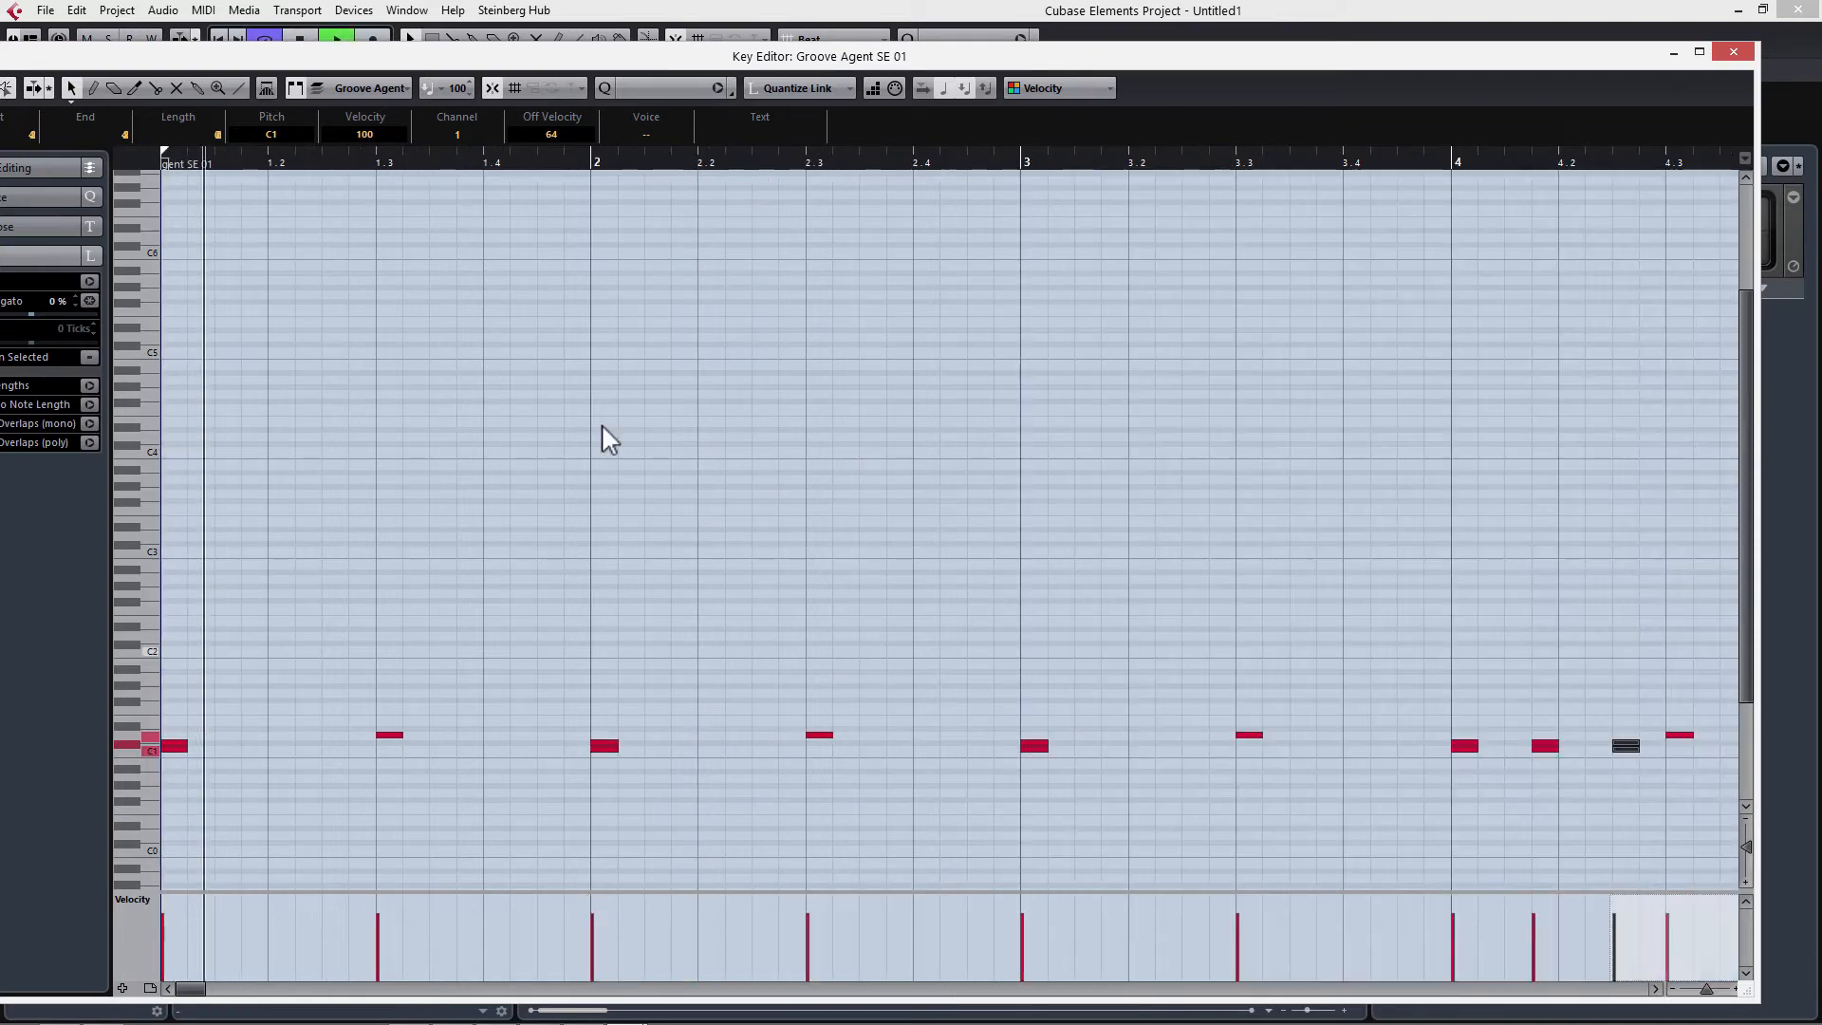
pyautogui.press('g')
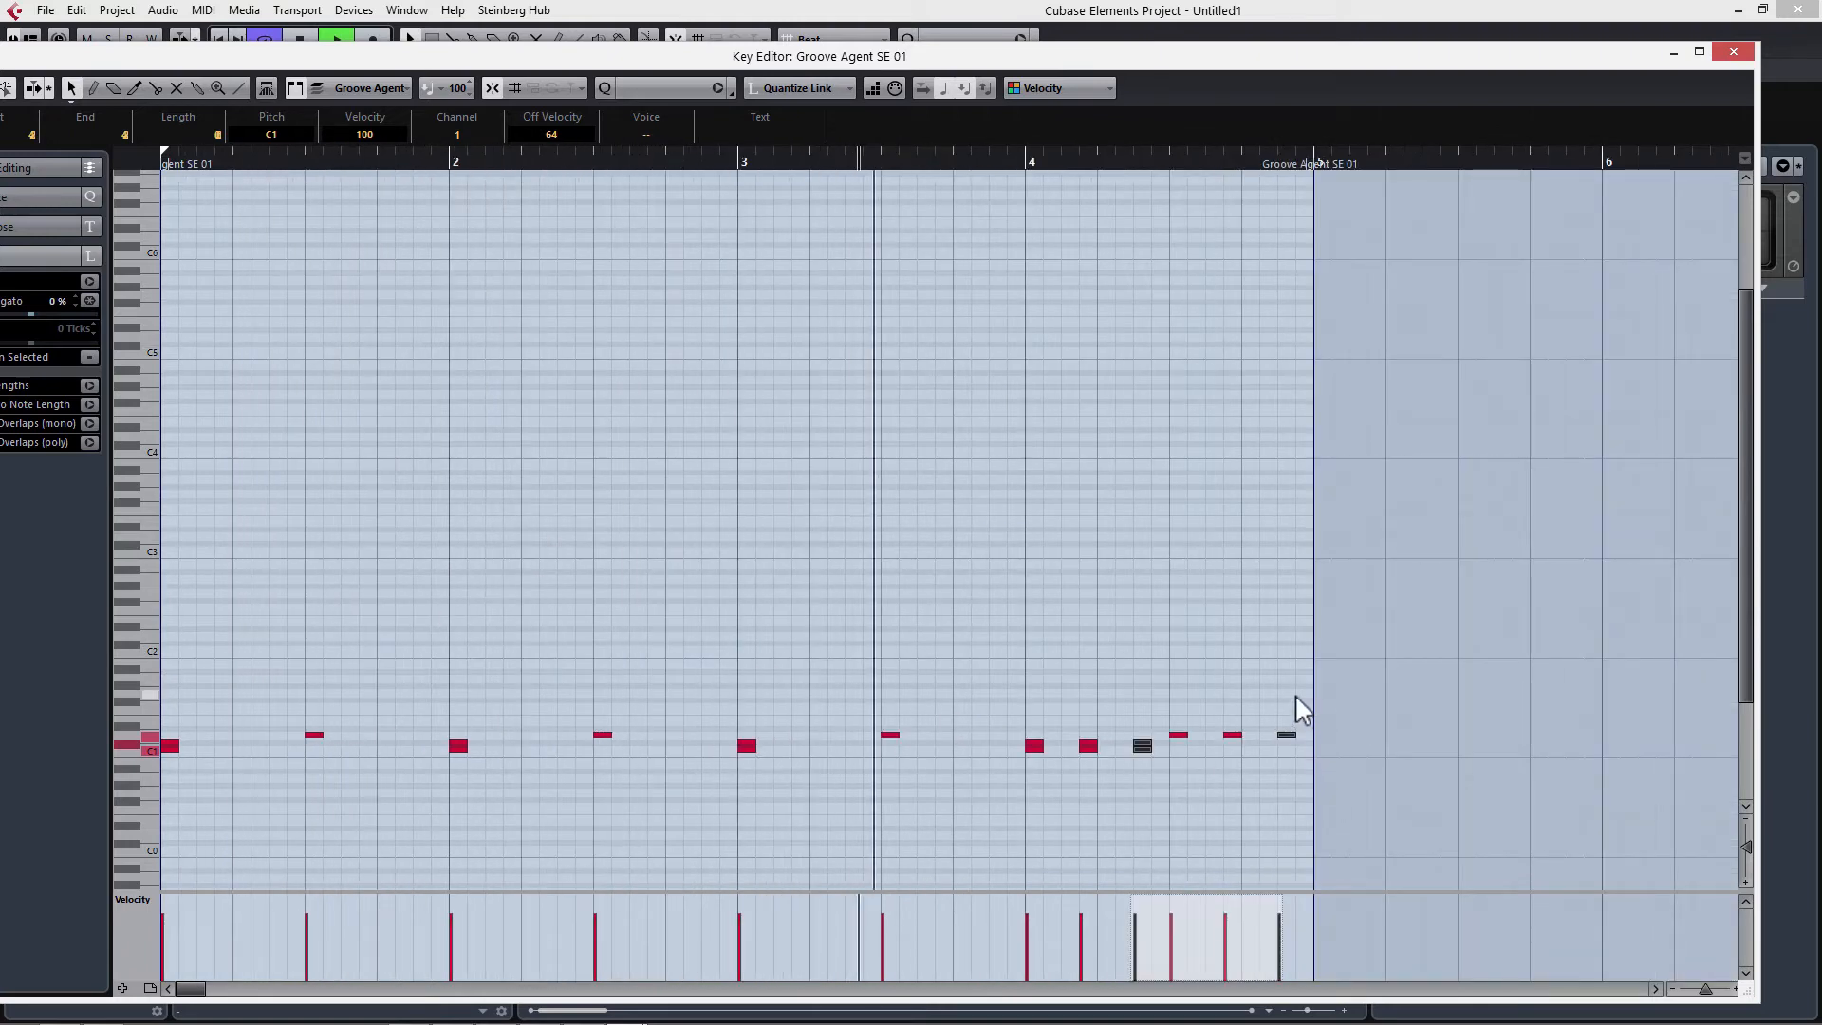
pyautogui.press('space')
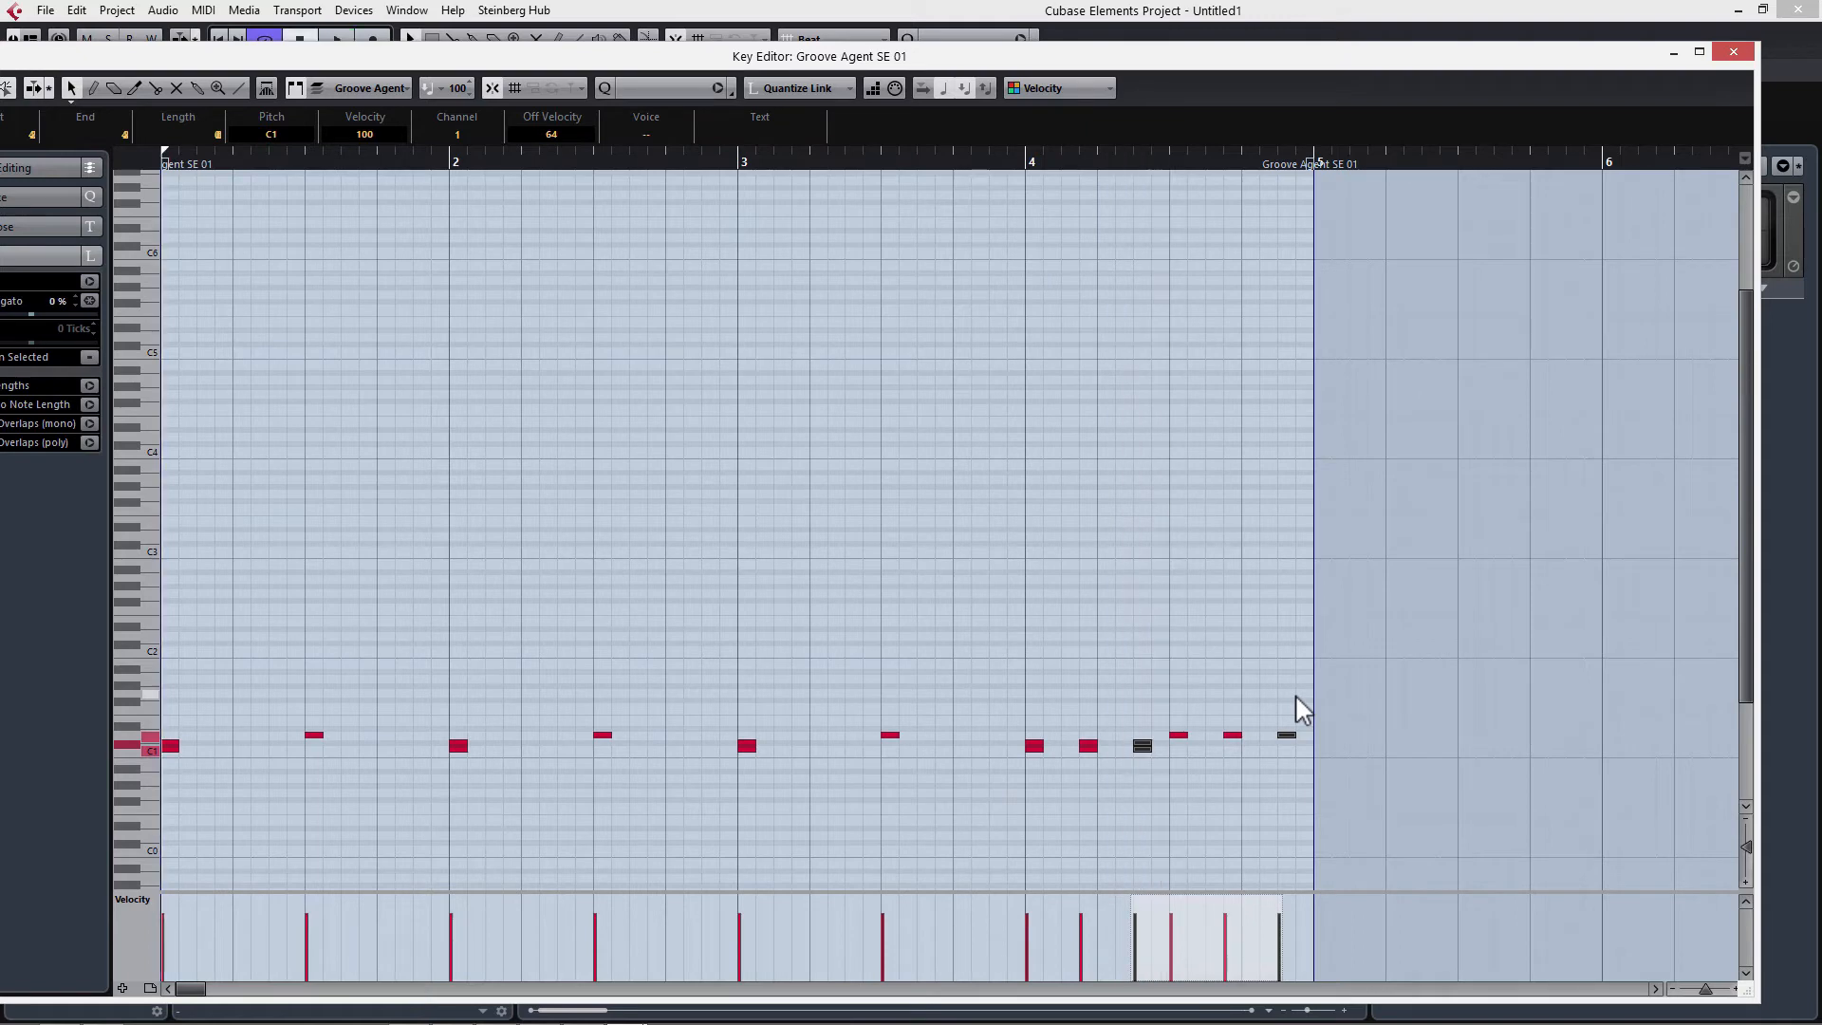
# Delete the two extra D1 snare notes after beat 3 of bar 4 and close the Key Editor
pyautogui.rightClick(1273, 685)
pyautogui.click(1273, 698)
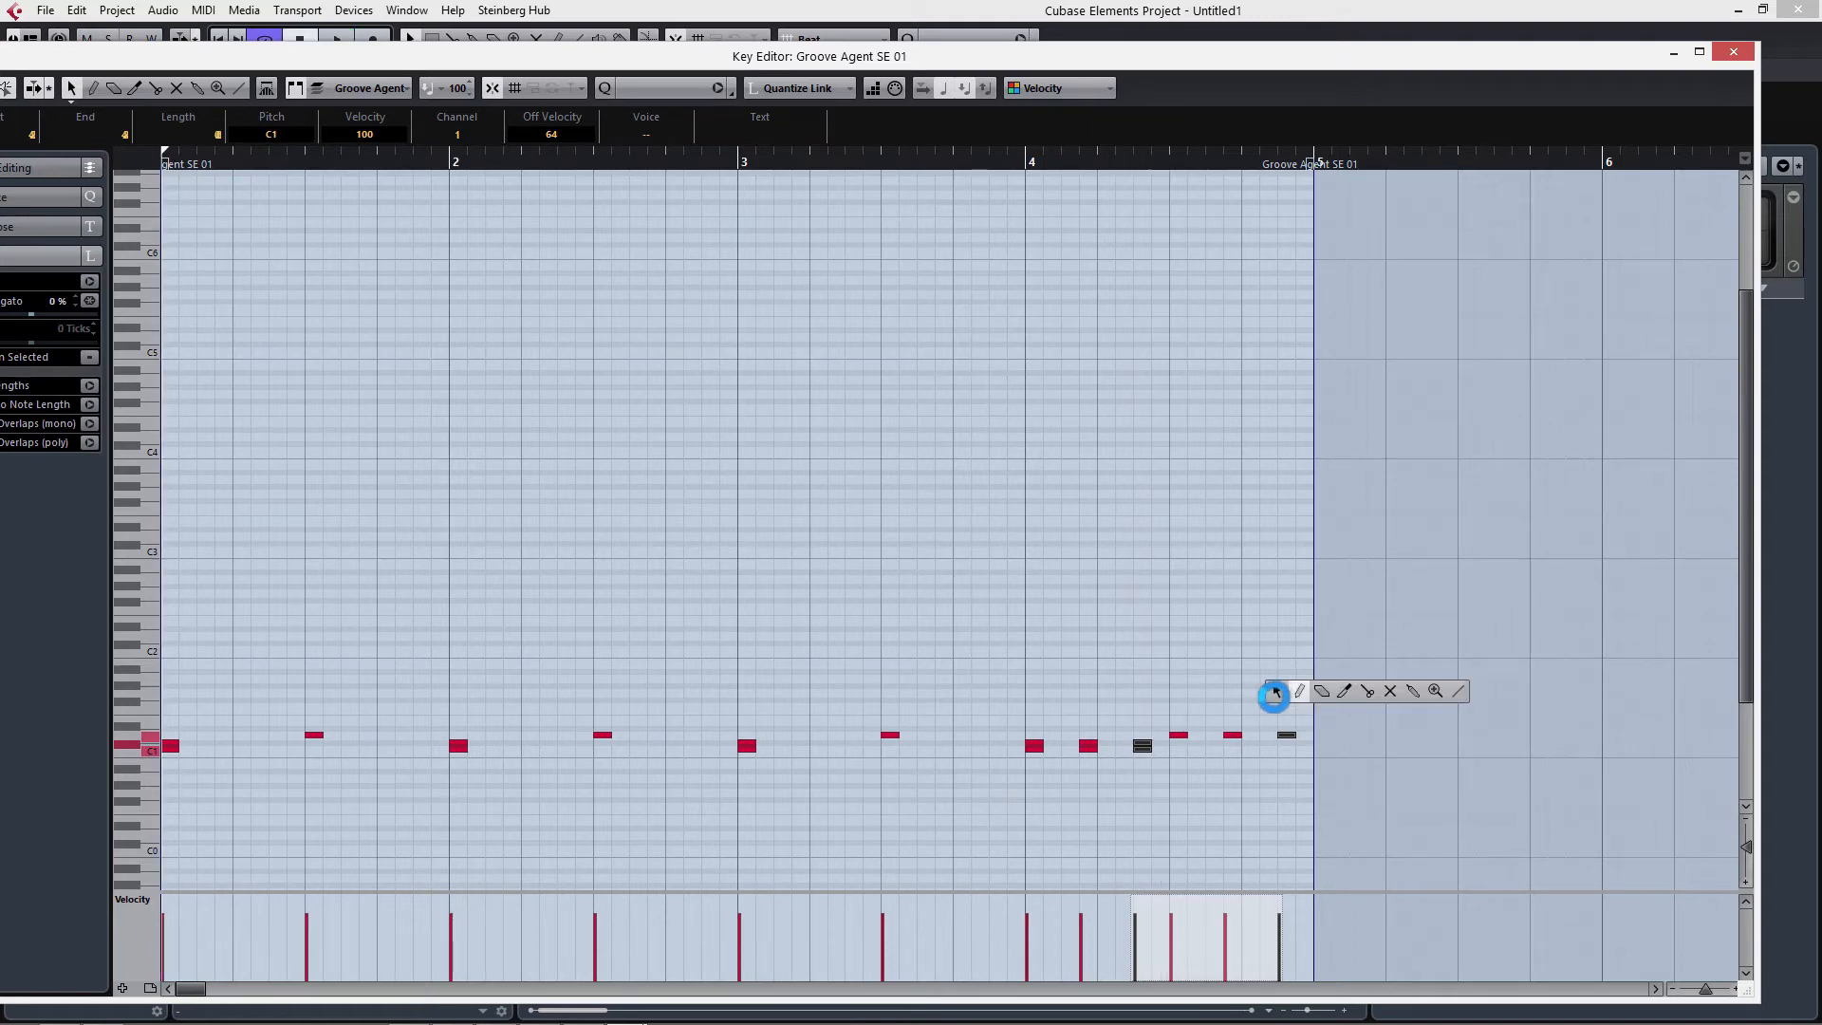
pyautogui.moveTo(1310, 697); pyautogui.dragTo(1223, 754)
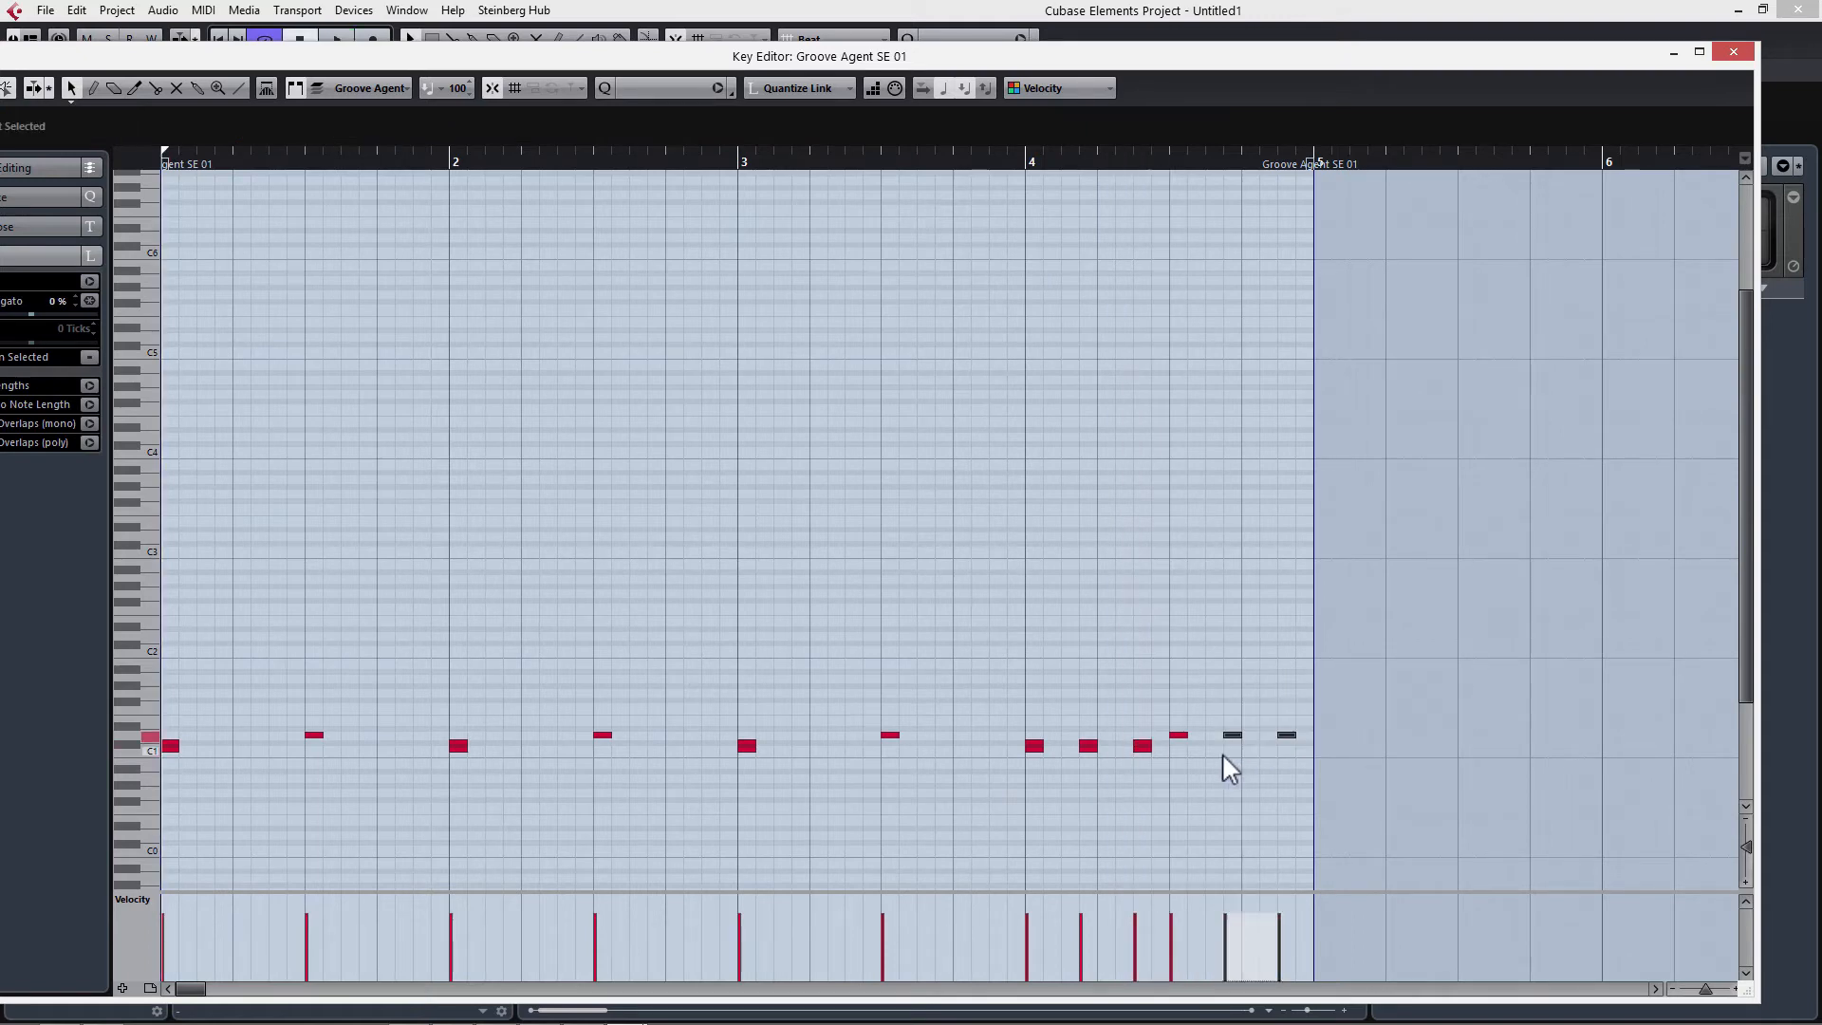
pyautogui.press('Delete')
pyautogui.press('g')
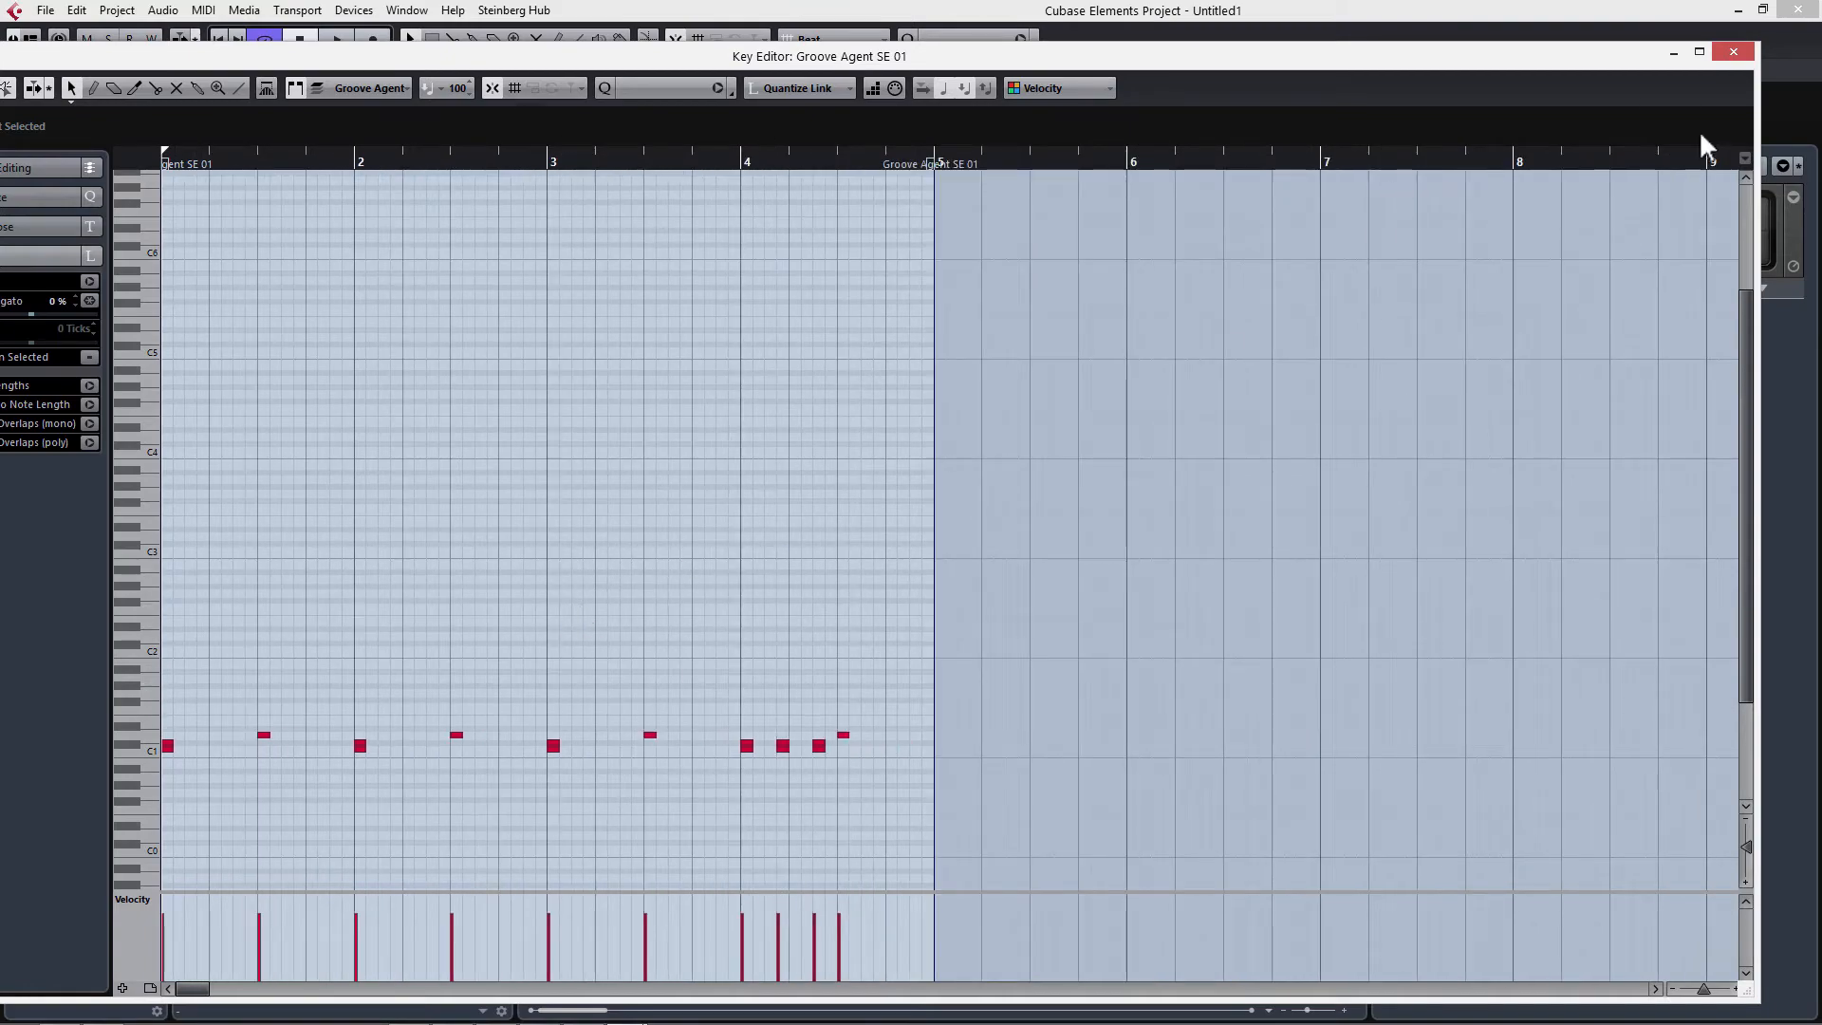
pyautogui.click(1734, 53)
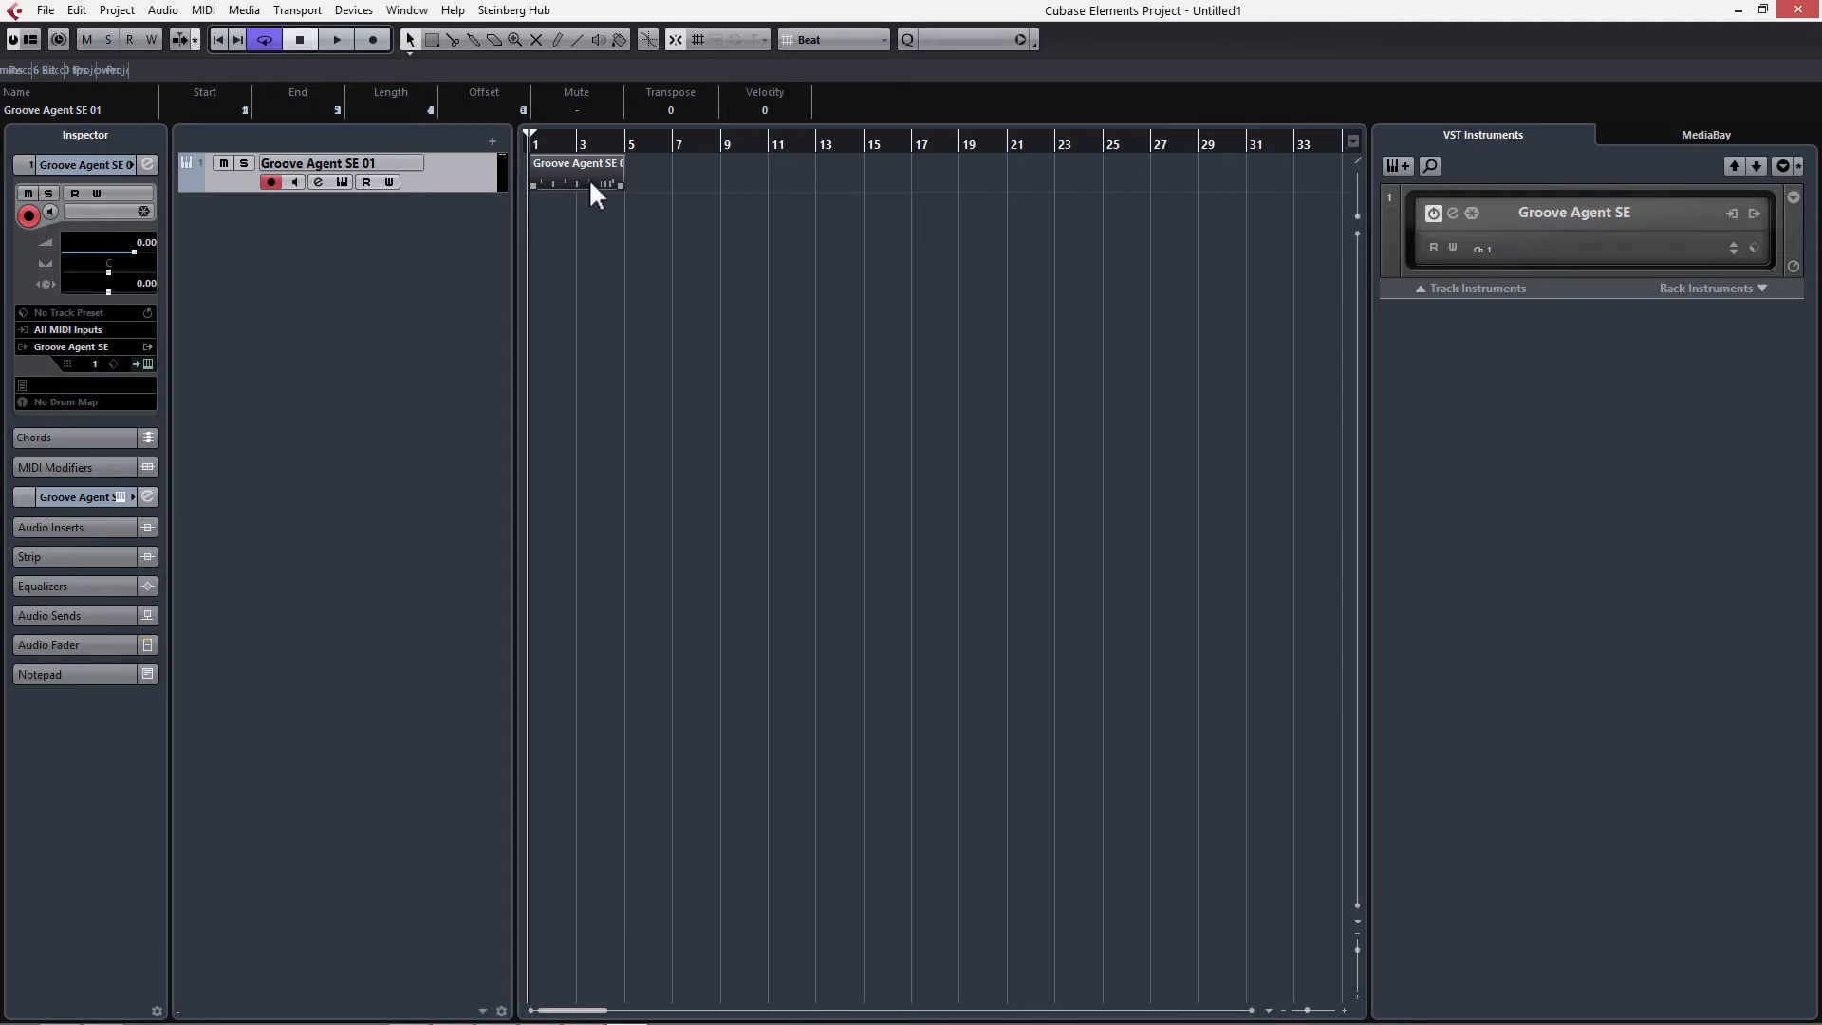
# Duplicate the four-bar Groove Agent part six times so the pattern runs to bar 29, and select the first part
pyautogui.hotkey('ctrl', 'd')
pyautogui.hotkey('ctrl', 'd')
pyautogui.hotkey('ctrl', 'd')
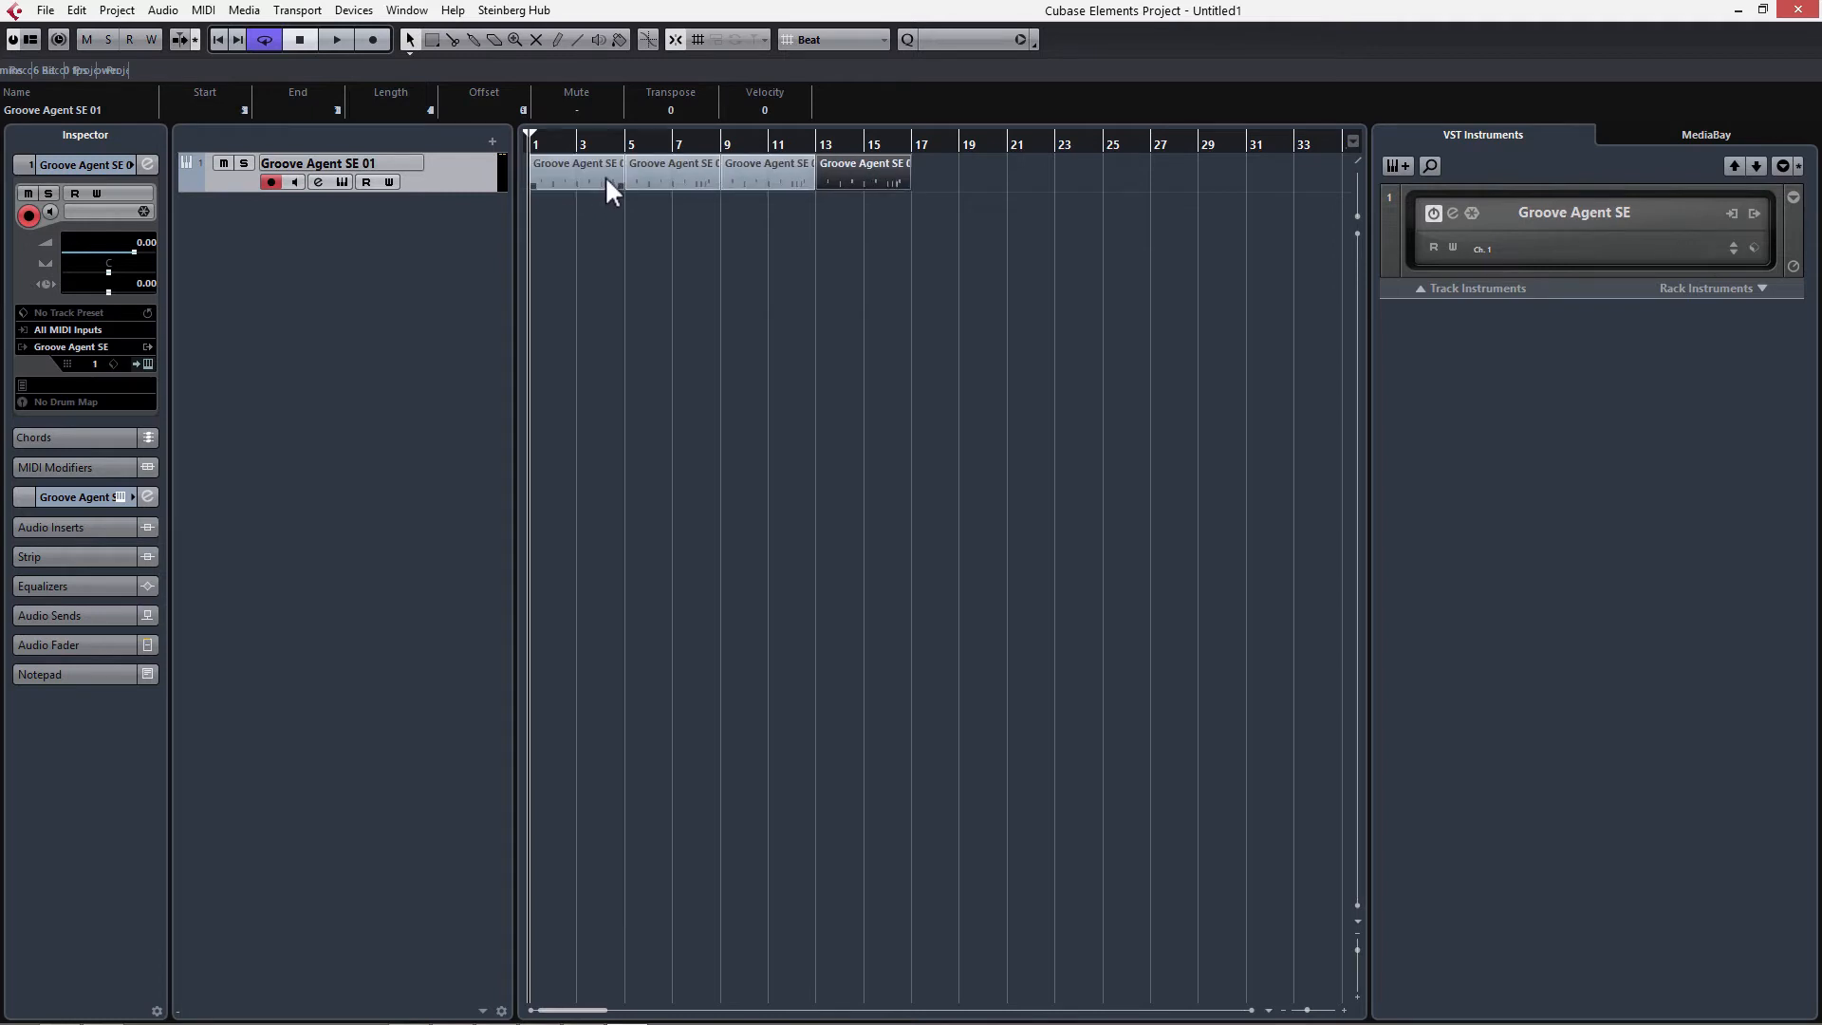
pyautogui.hotkey('ctrl', 'd')
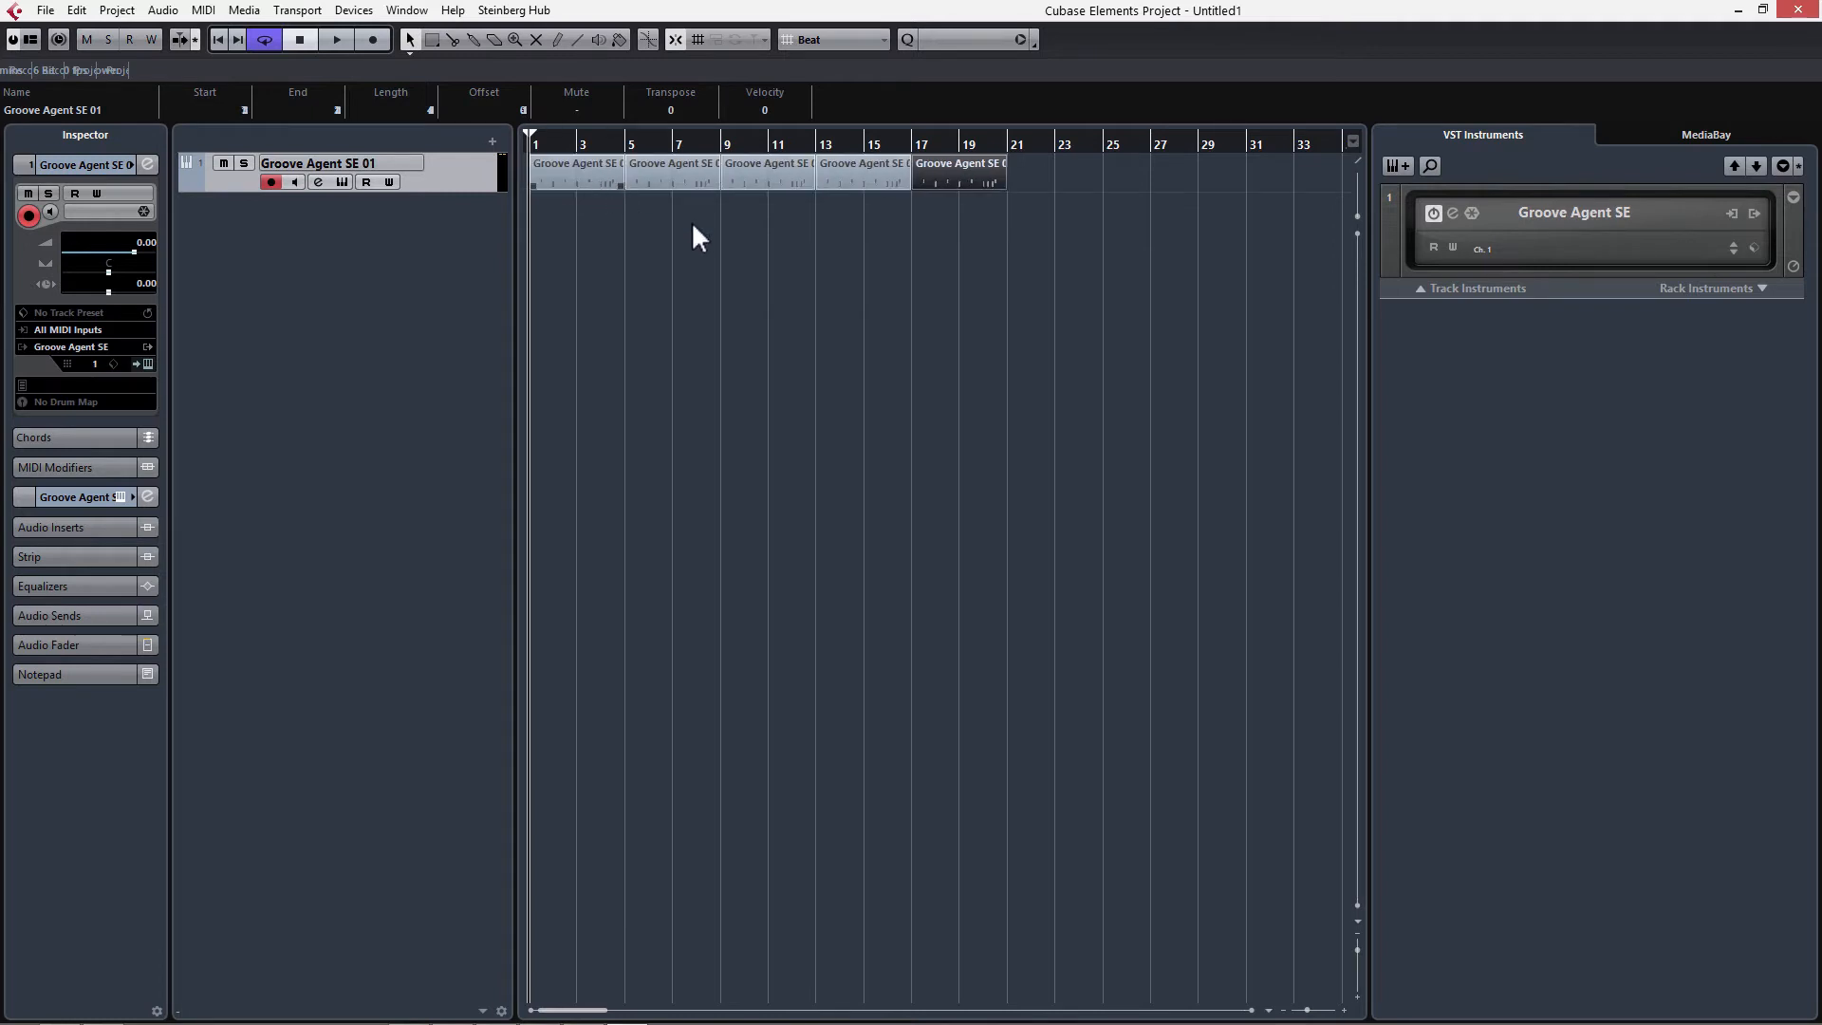
pyautogui.hotkey('ctrl', 'd')
pyautogui.hotkey('ctrl', 'd')
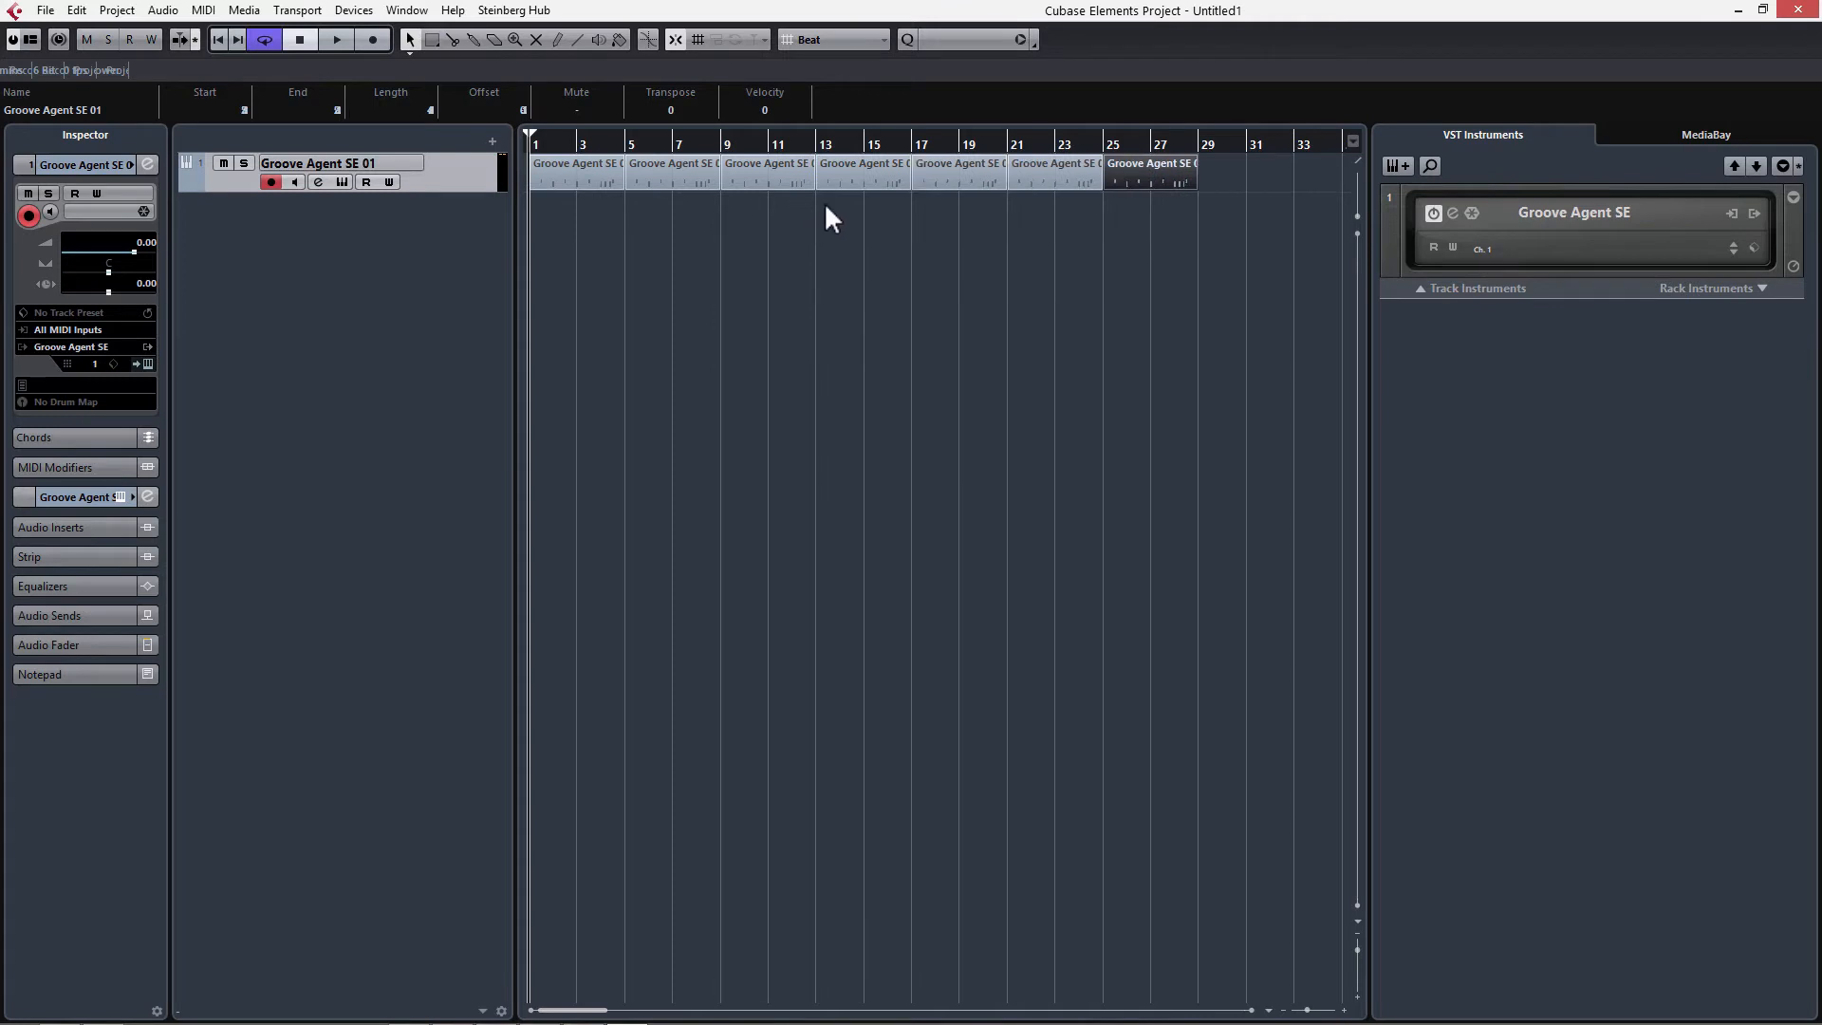
pyautogui.click(550, 175)
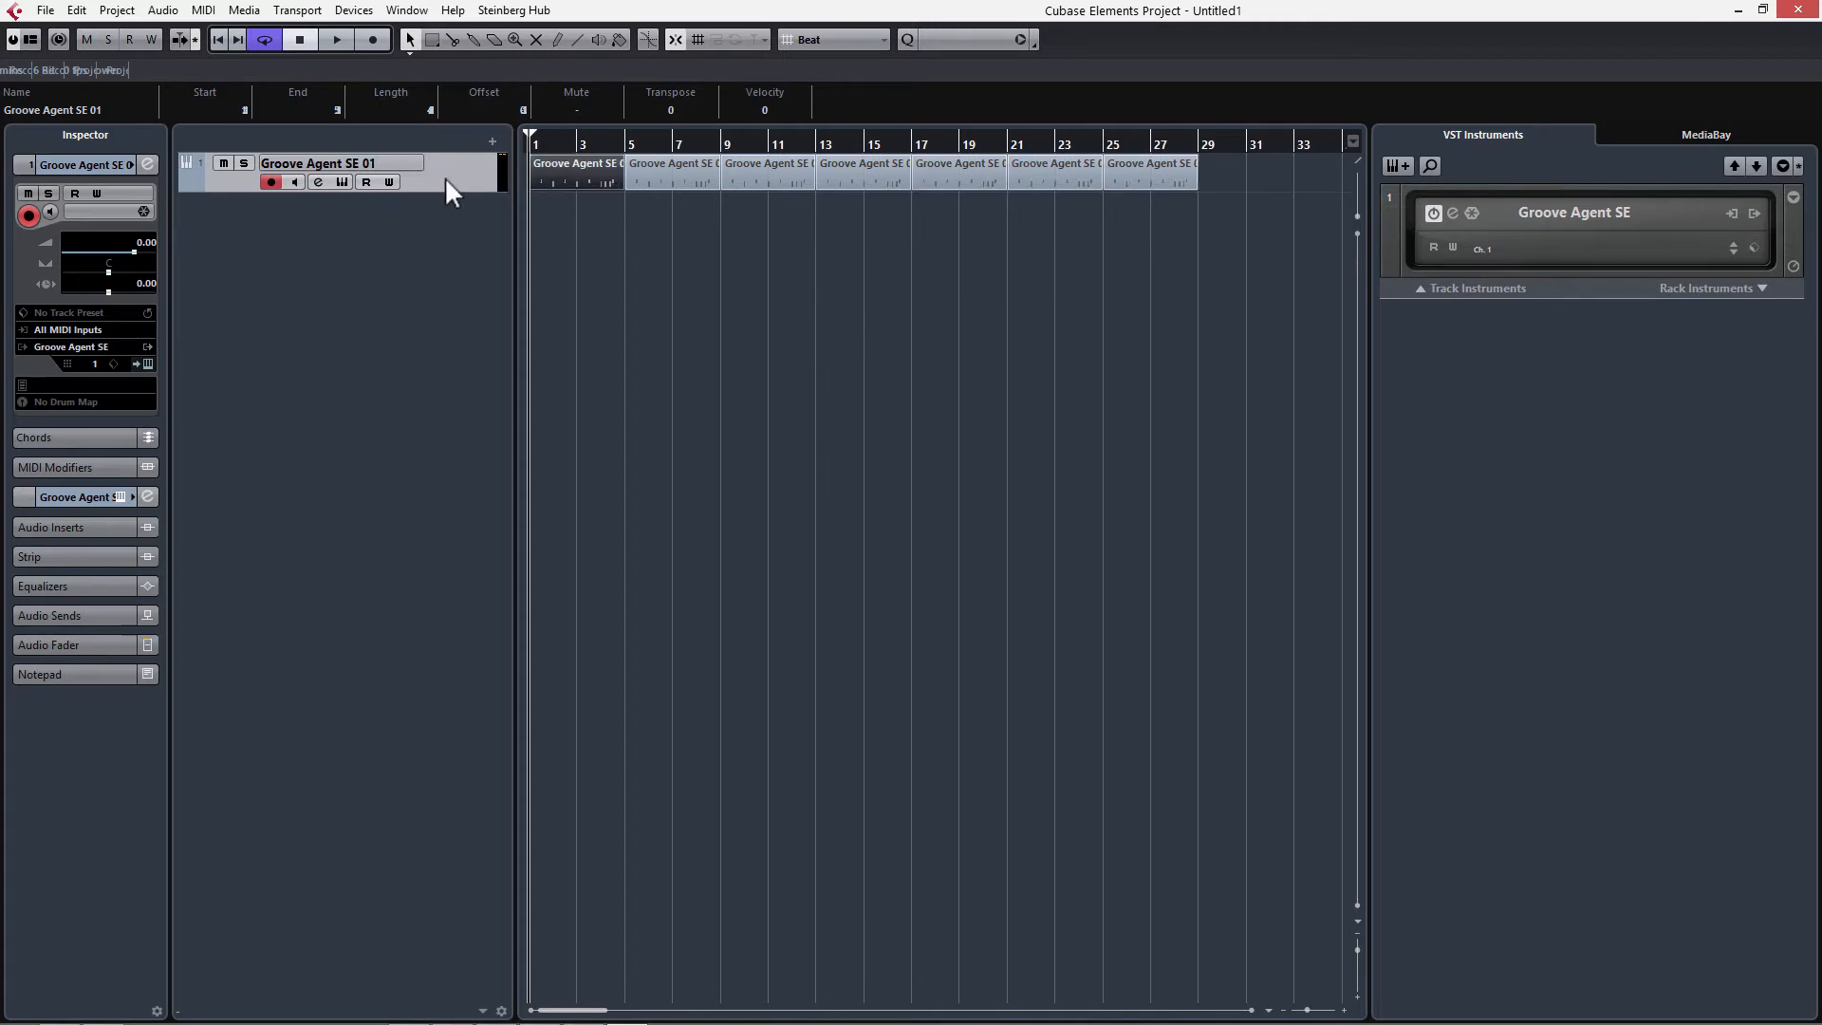
# Assign the output of the Kick Top pad in Groove Agent SE to Agent Bus 1
pyautogui.click(343, 181)
pyautogui.moveTo(521, 192); pyautogui.dragTo(546, 204)
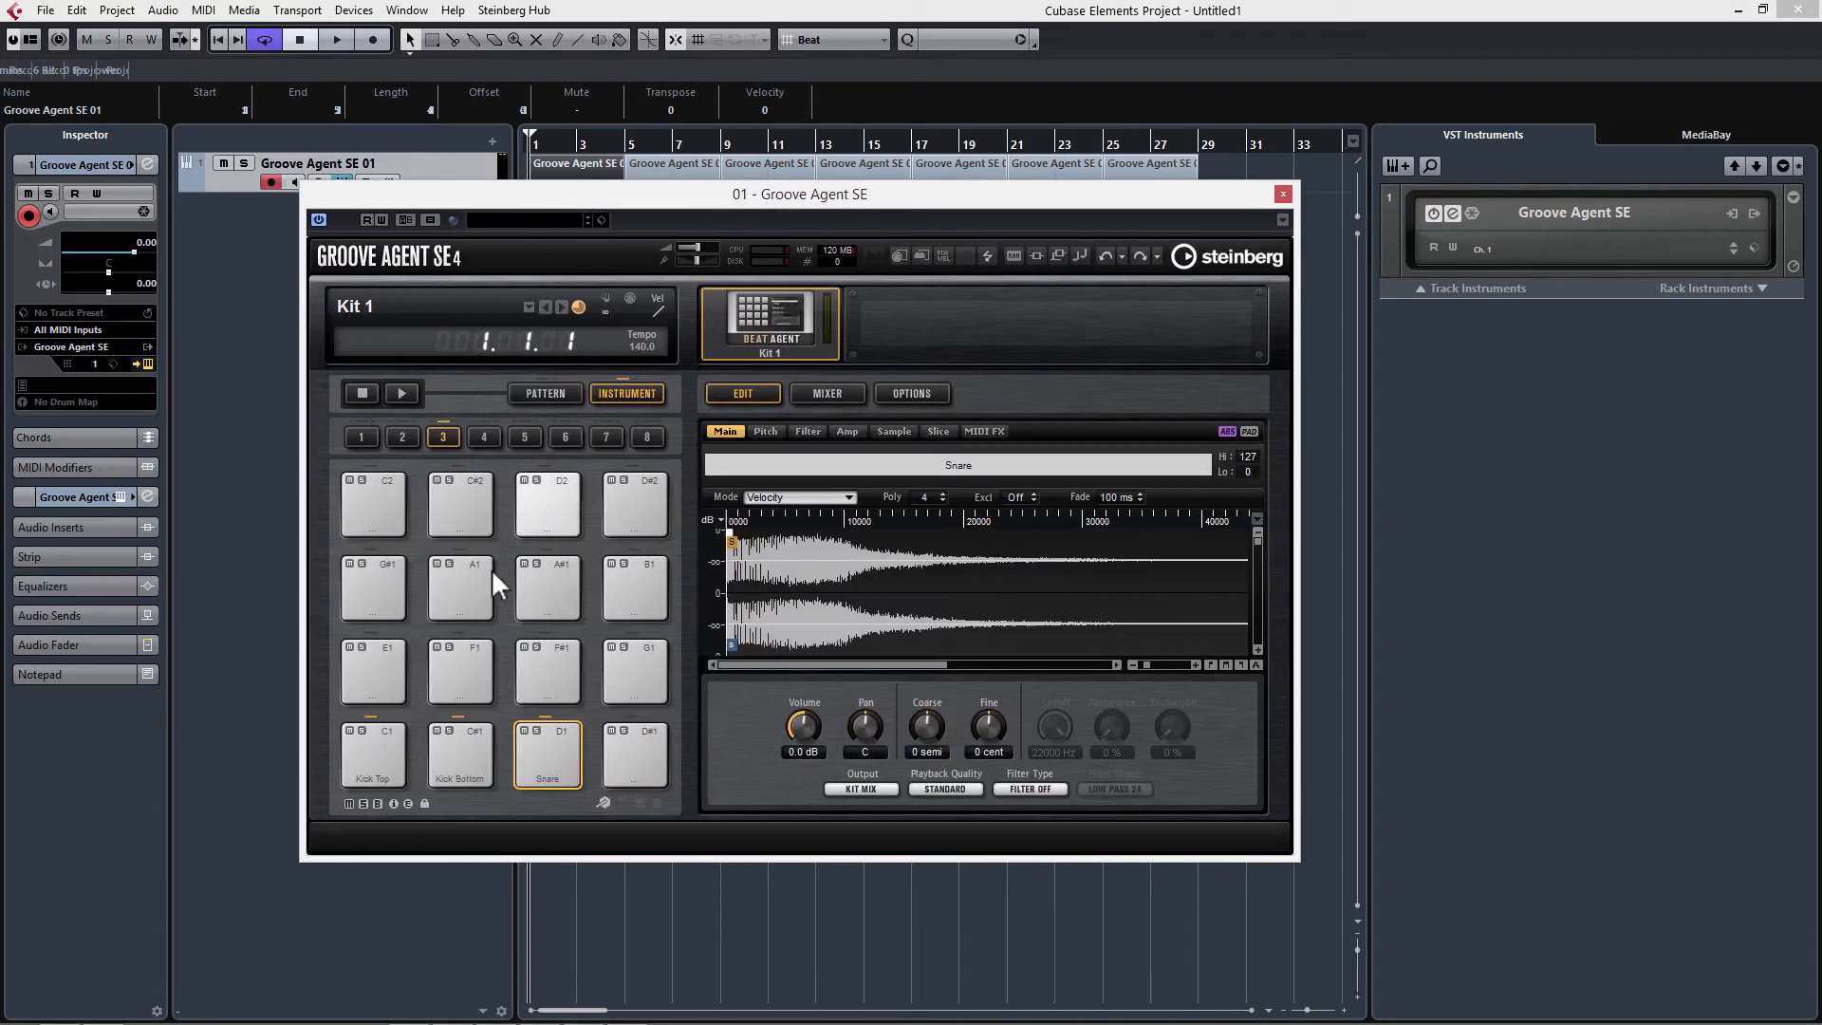
pyautogui.click(380, 774)
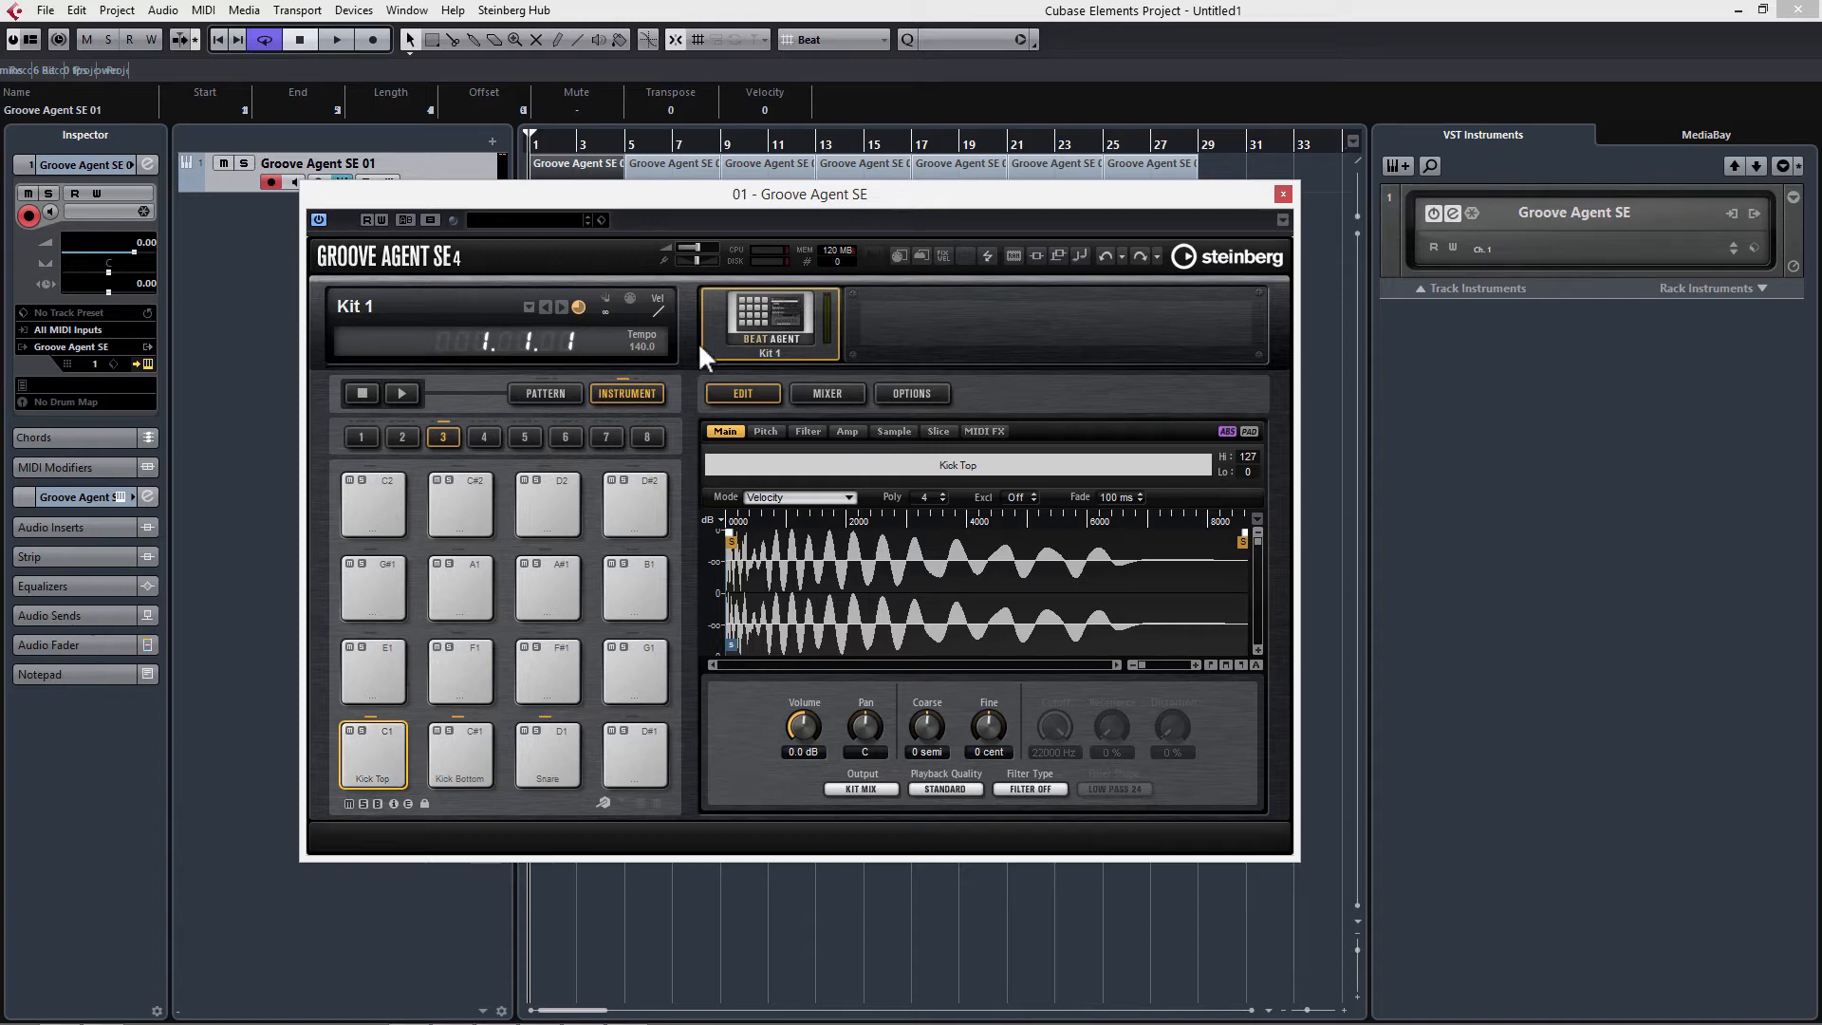
pyautogui.rightClick(386, 757)
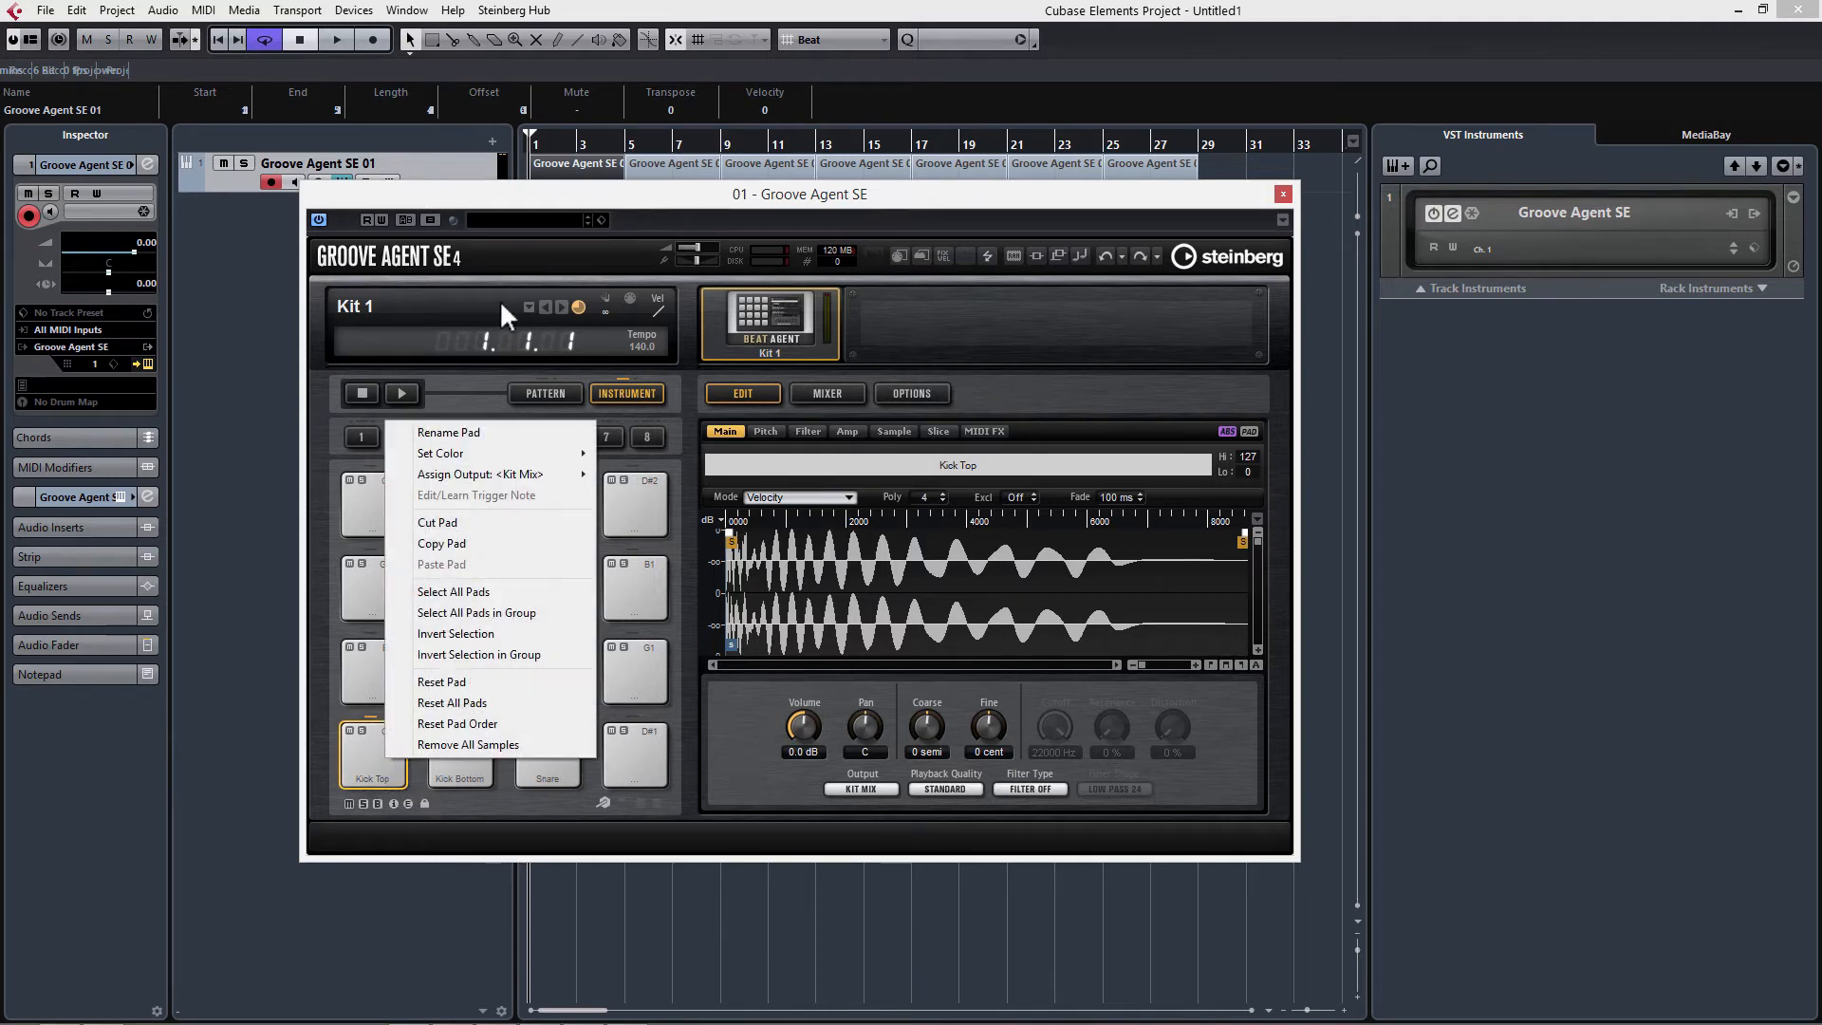
pyautogui.moveTo(510, 489)
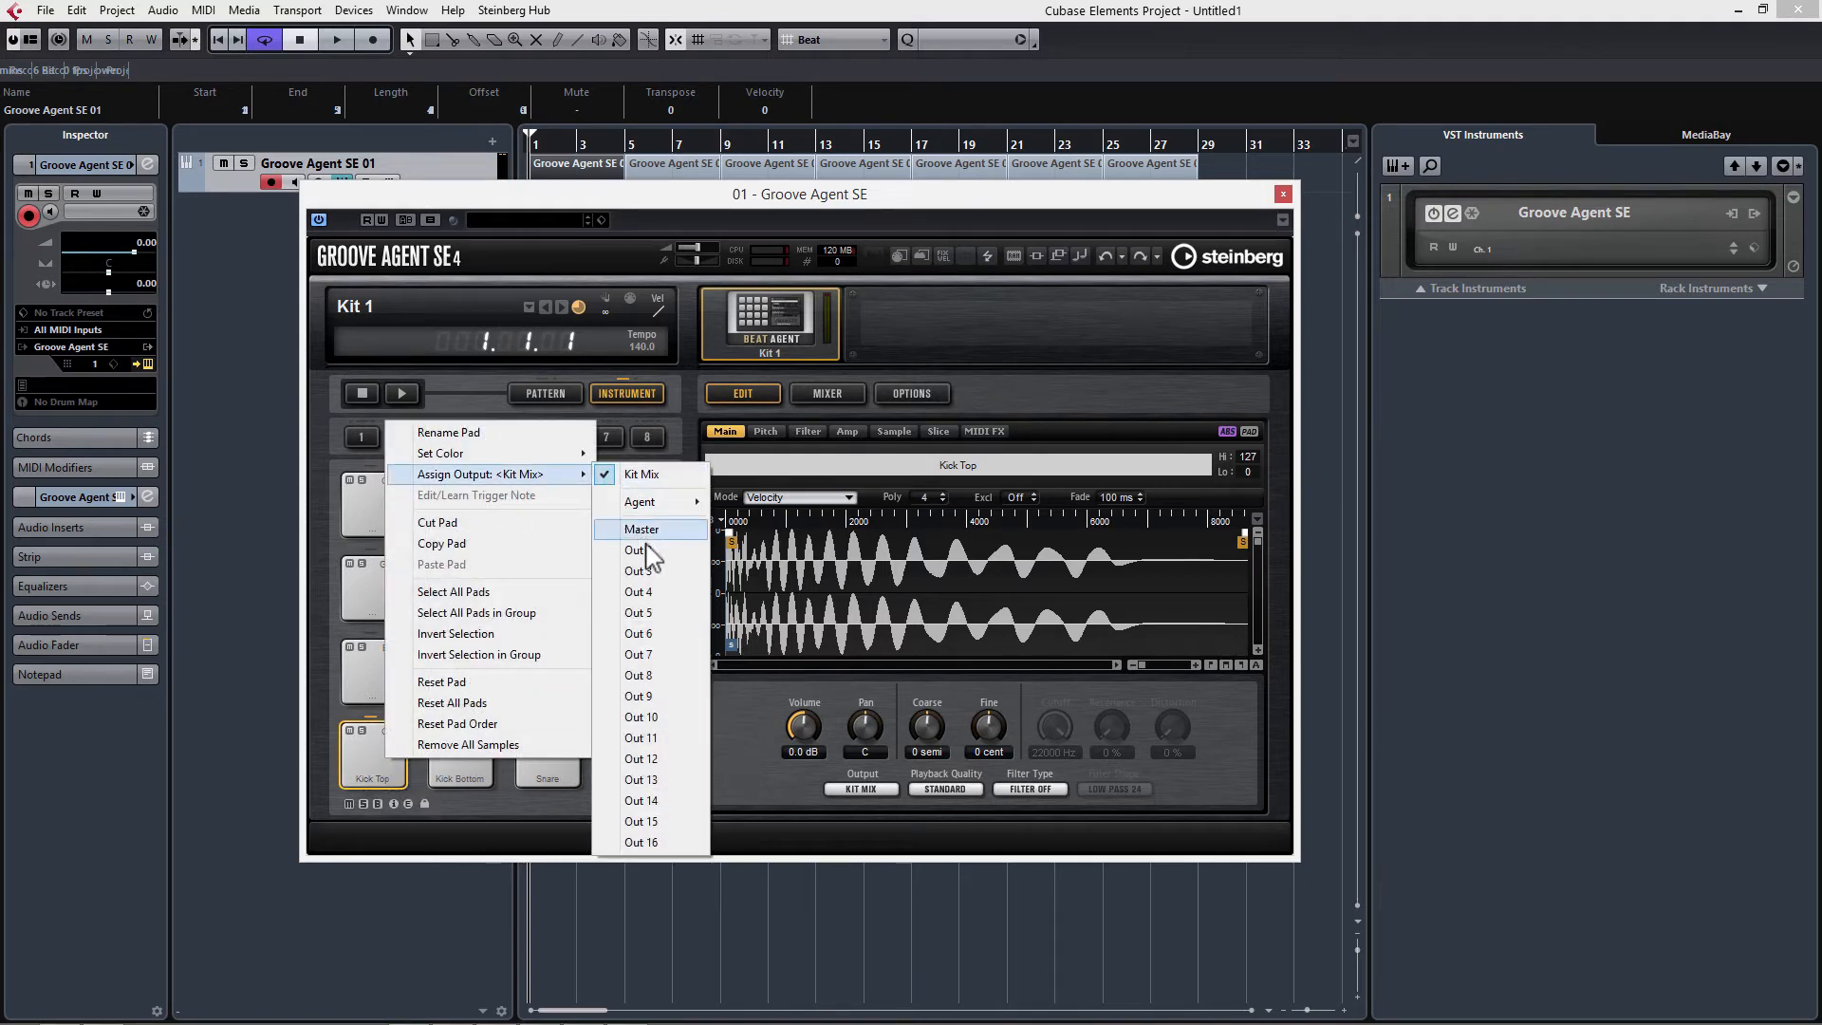
pyautogui.moveTo(664, 504)
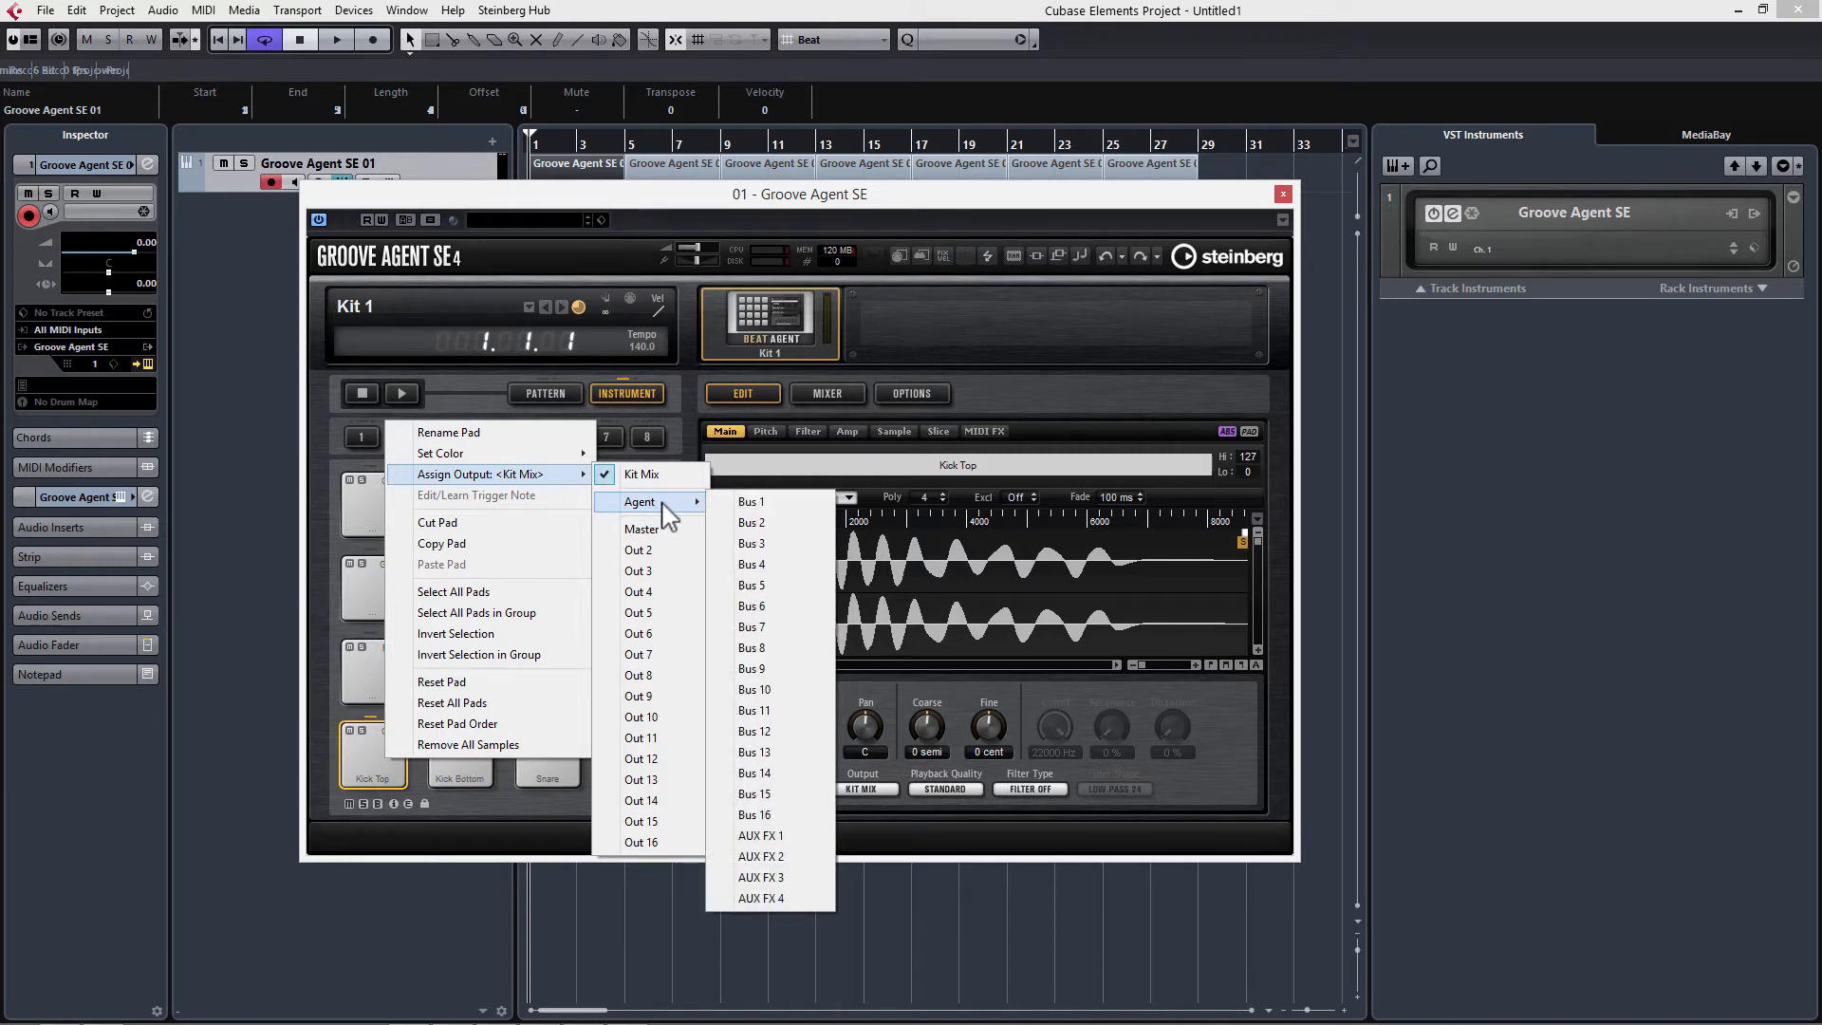
pyautogui.click(753, 505)
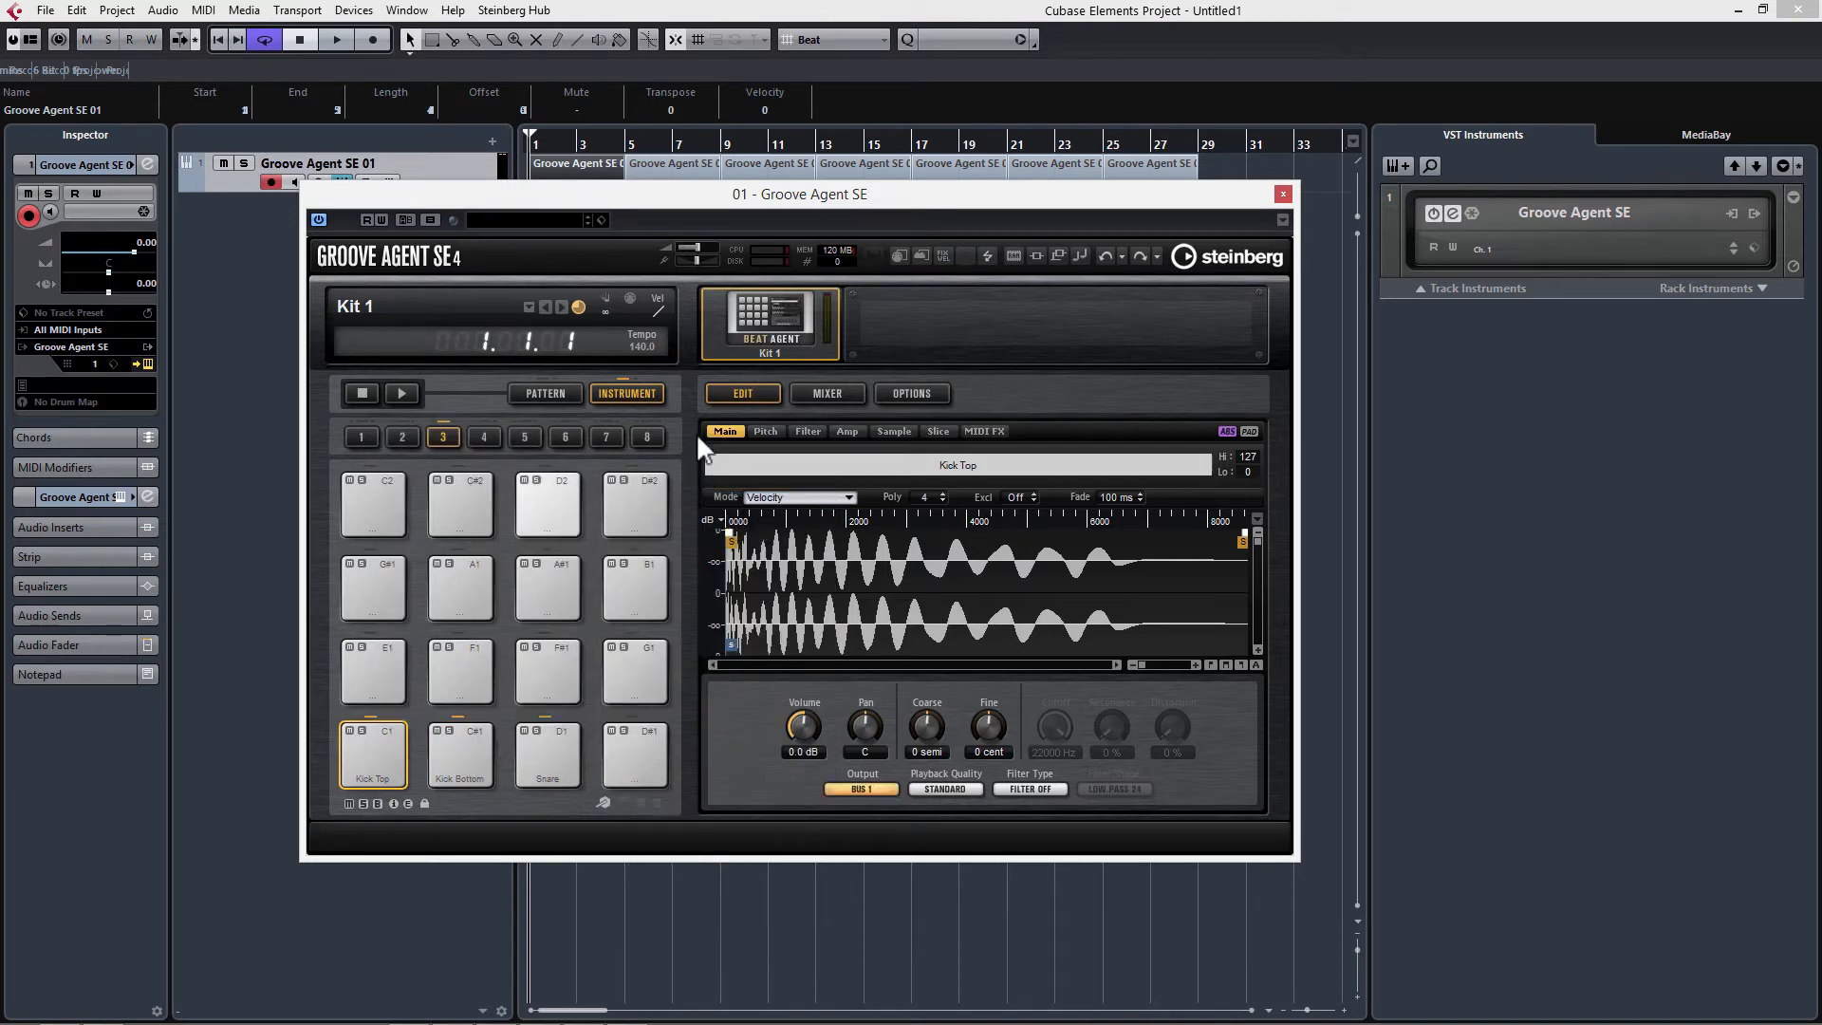
# Play the pattern with the Groove Agent mixer shown and insert a Studio EQ as the first effect on Bus 1
pyautogui.click(822, 391)
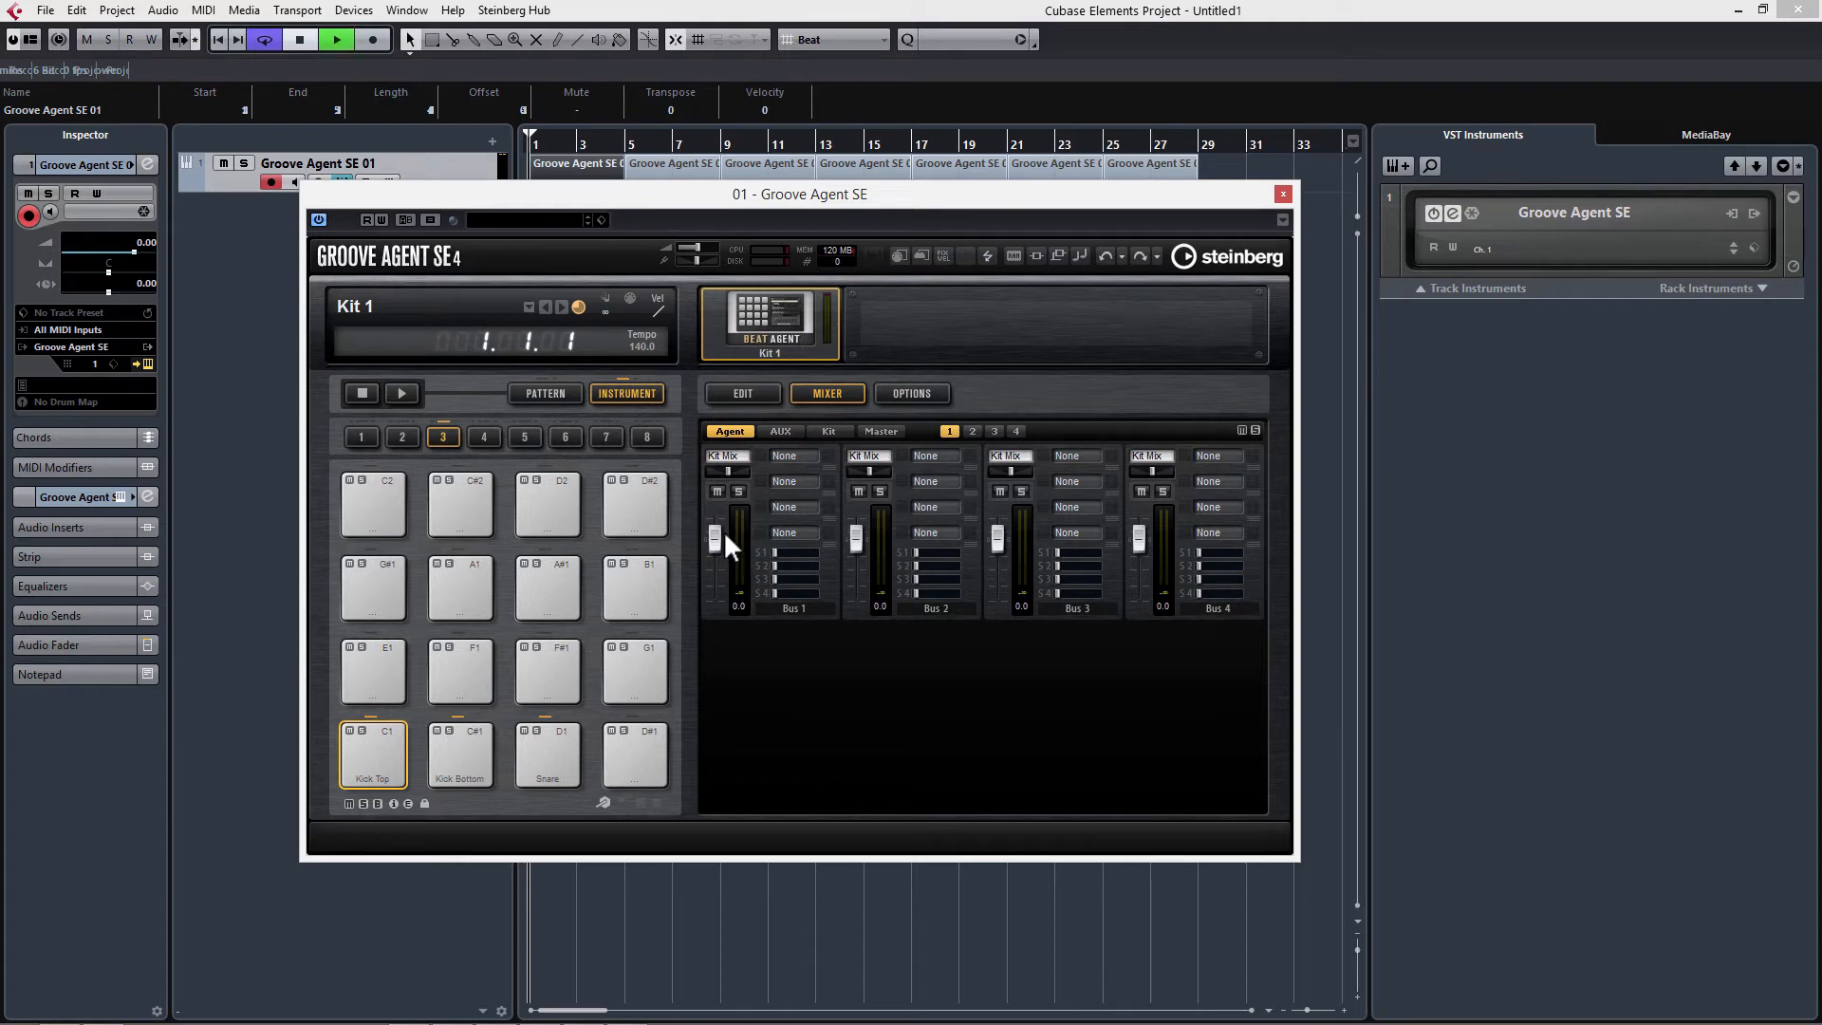
pyautogui.press('space')
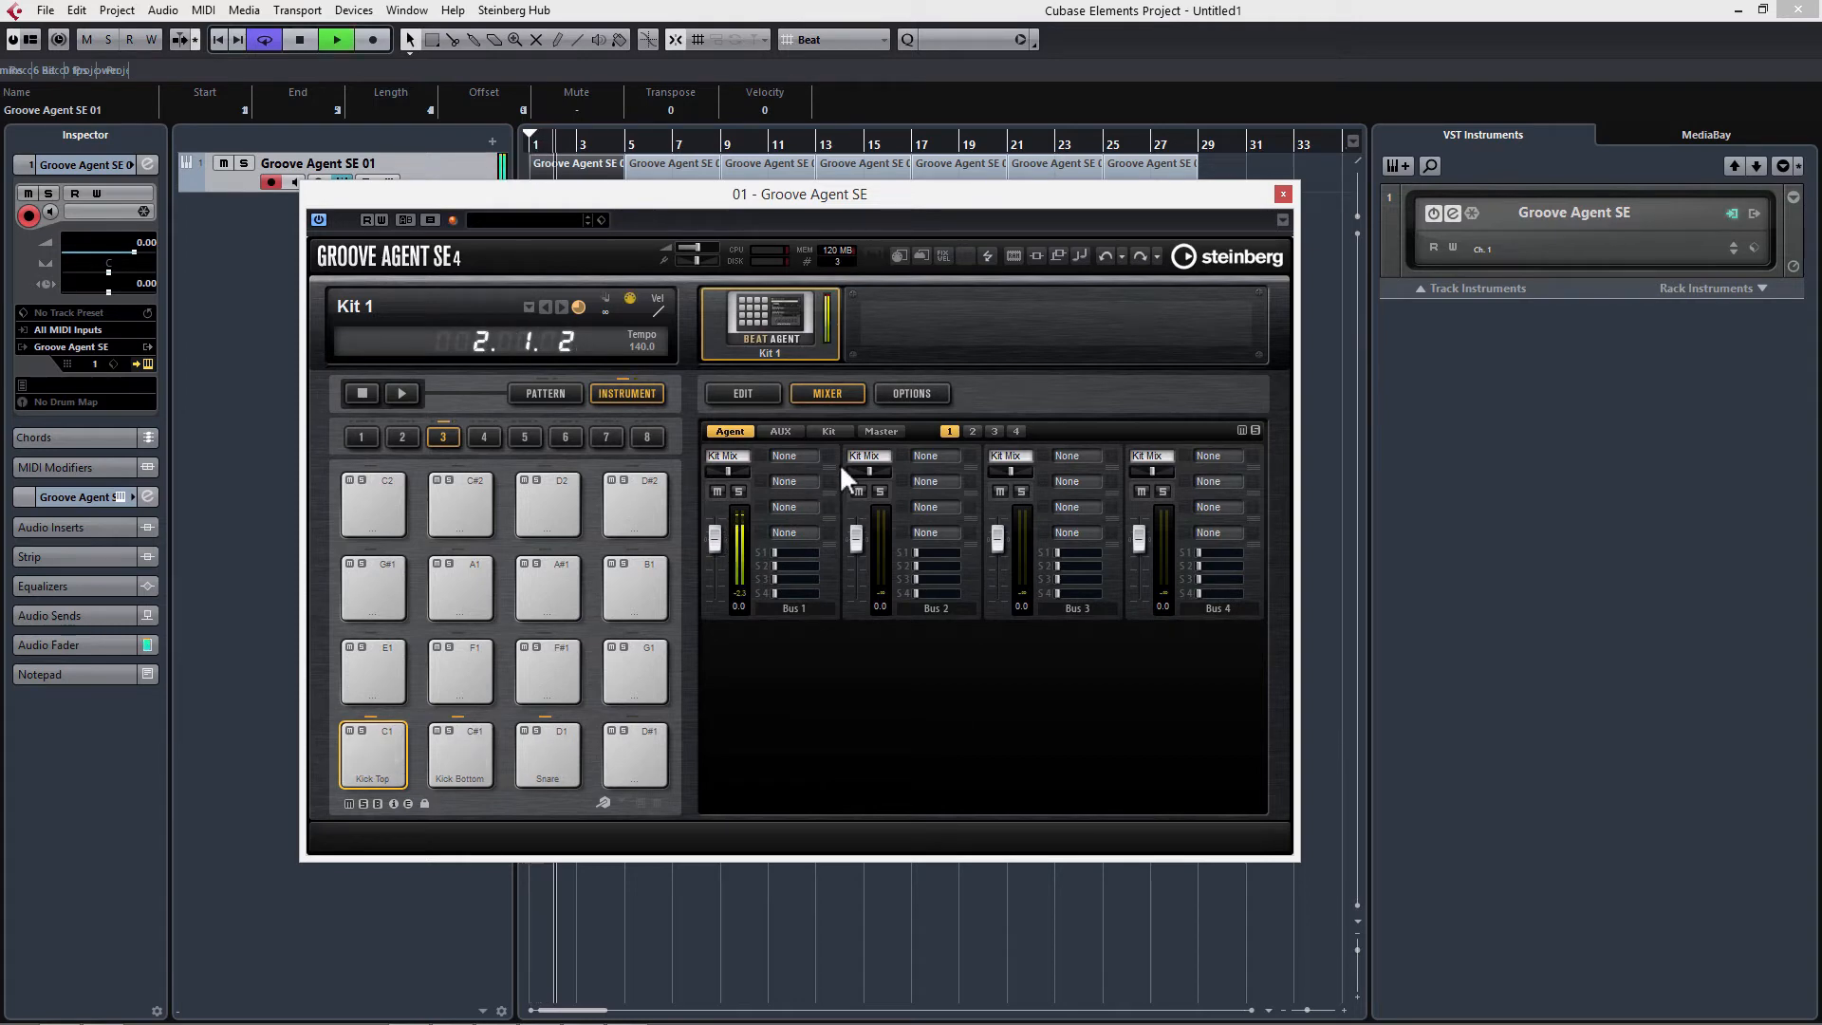
pyautogui.press('space')
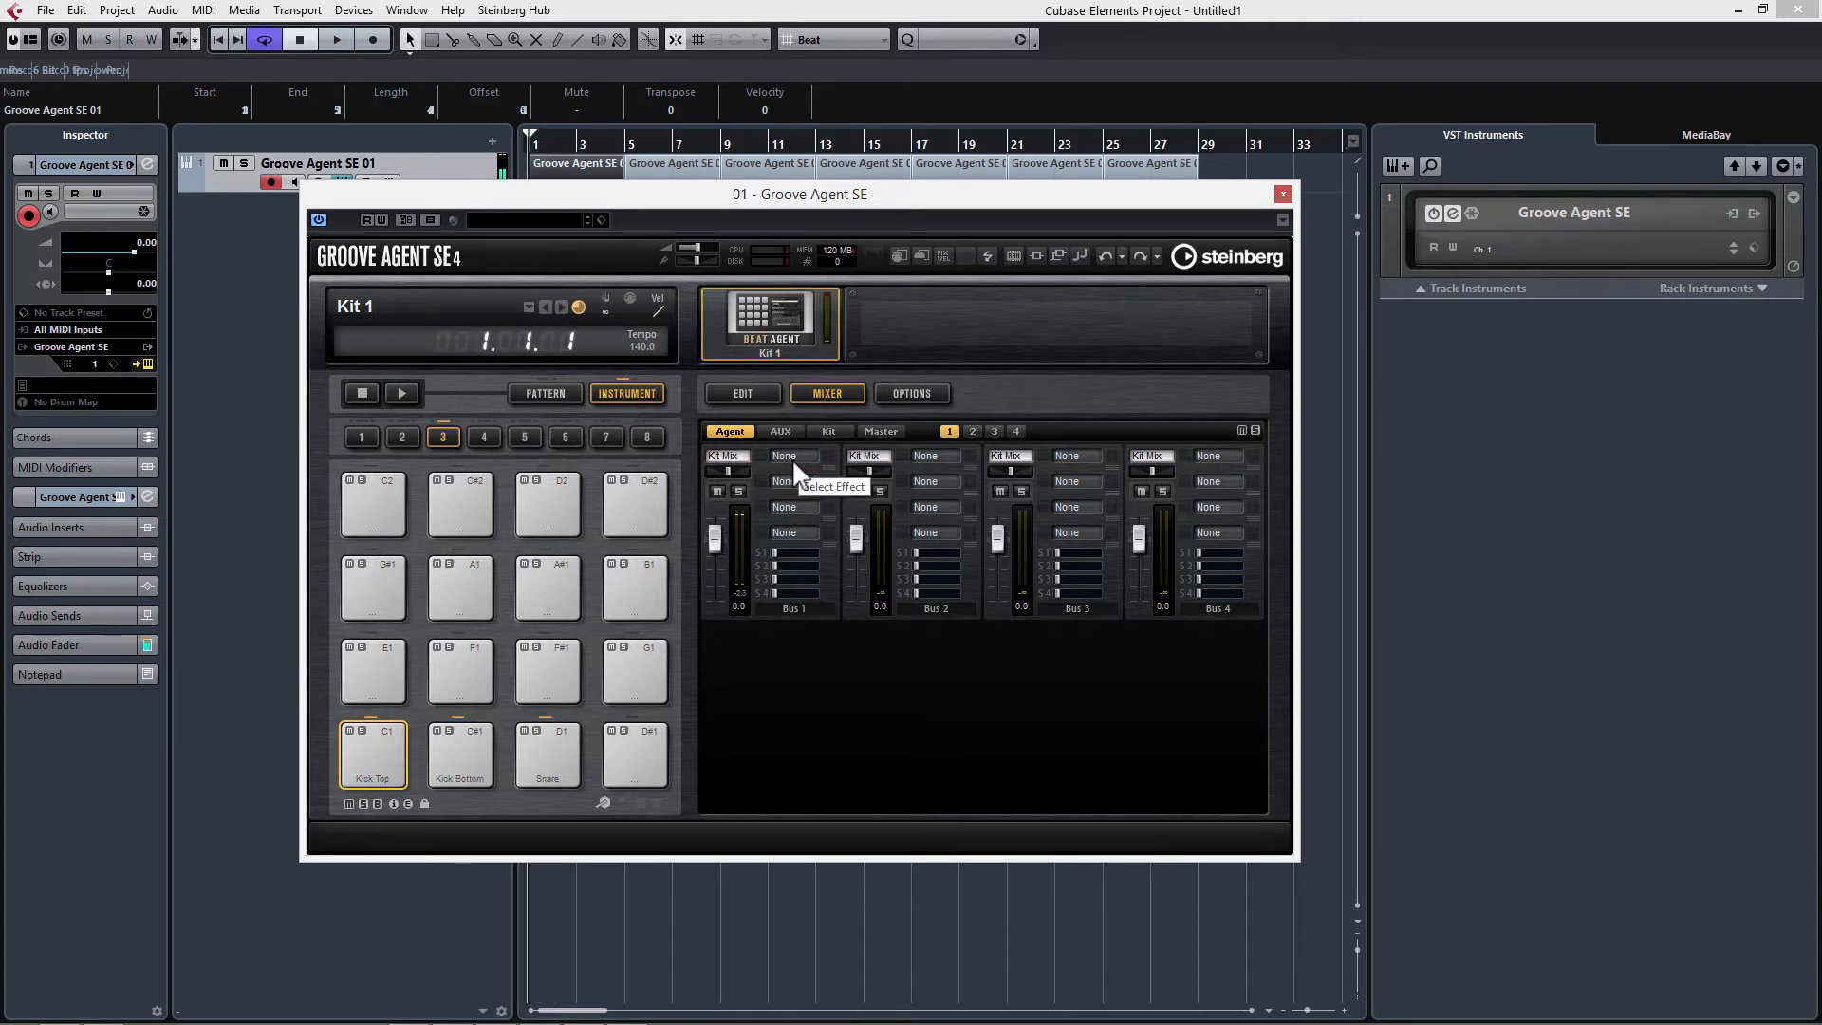
pyautogui.click(786, 454)
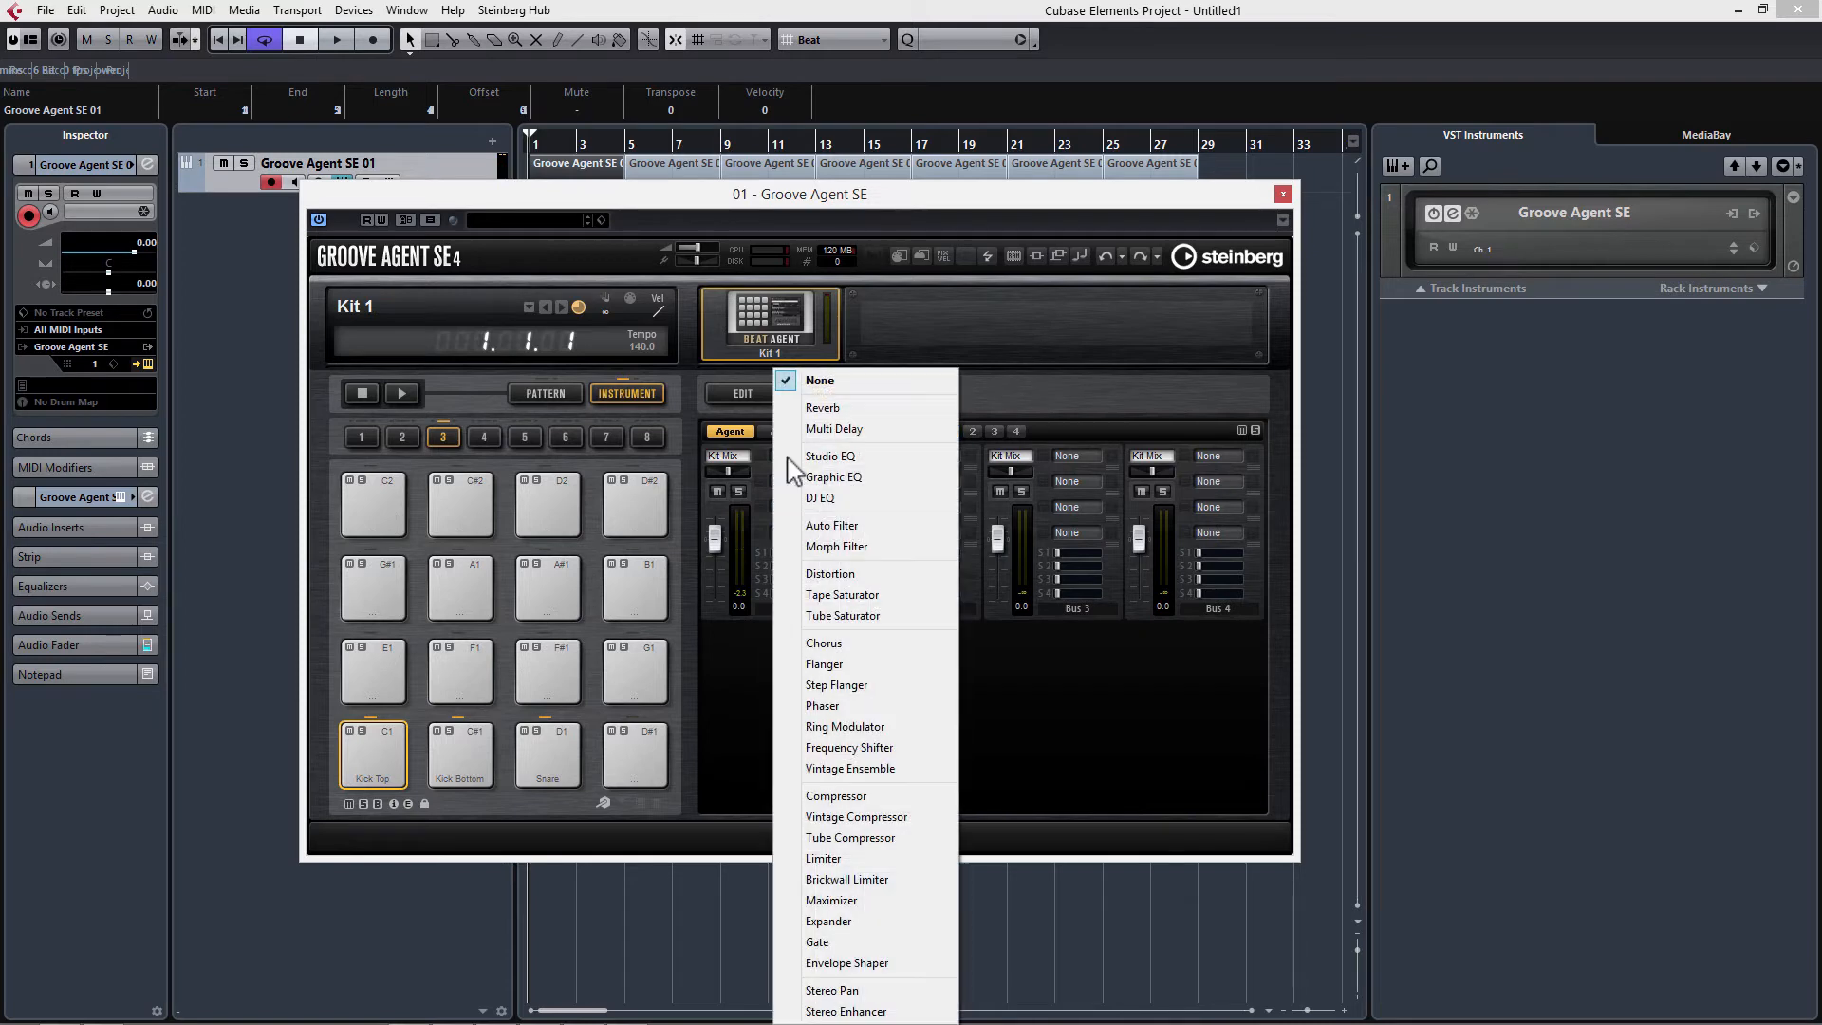
pyautogui.click(851, 458)
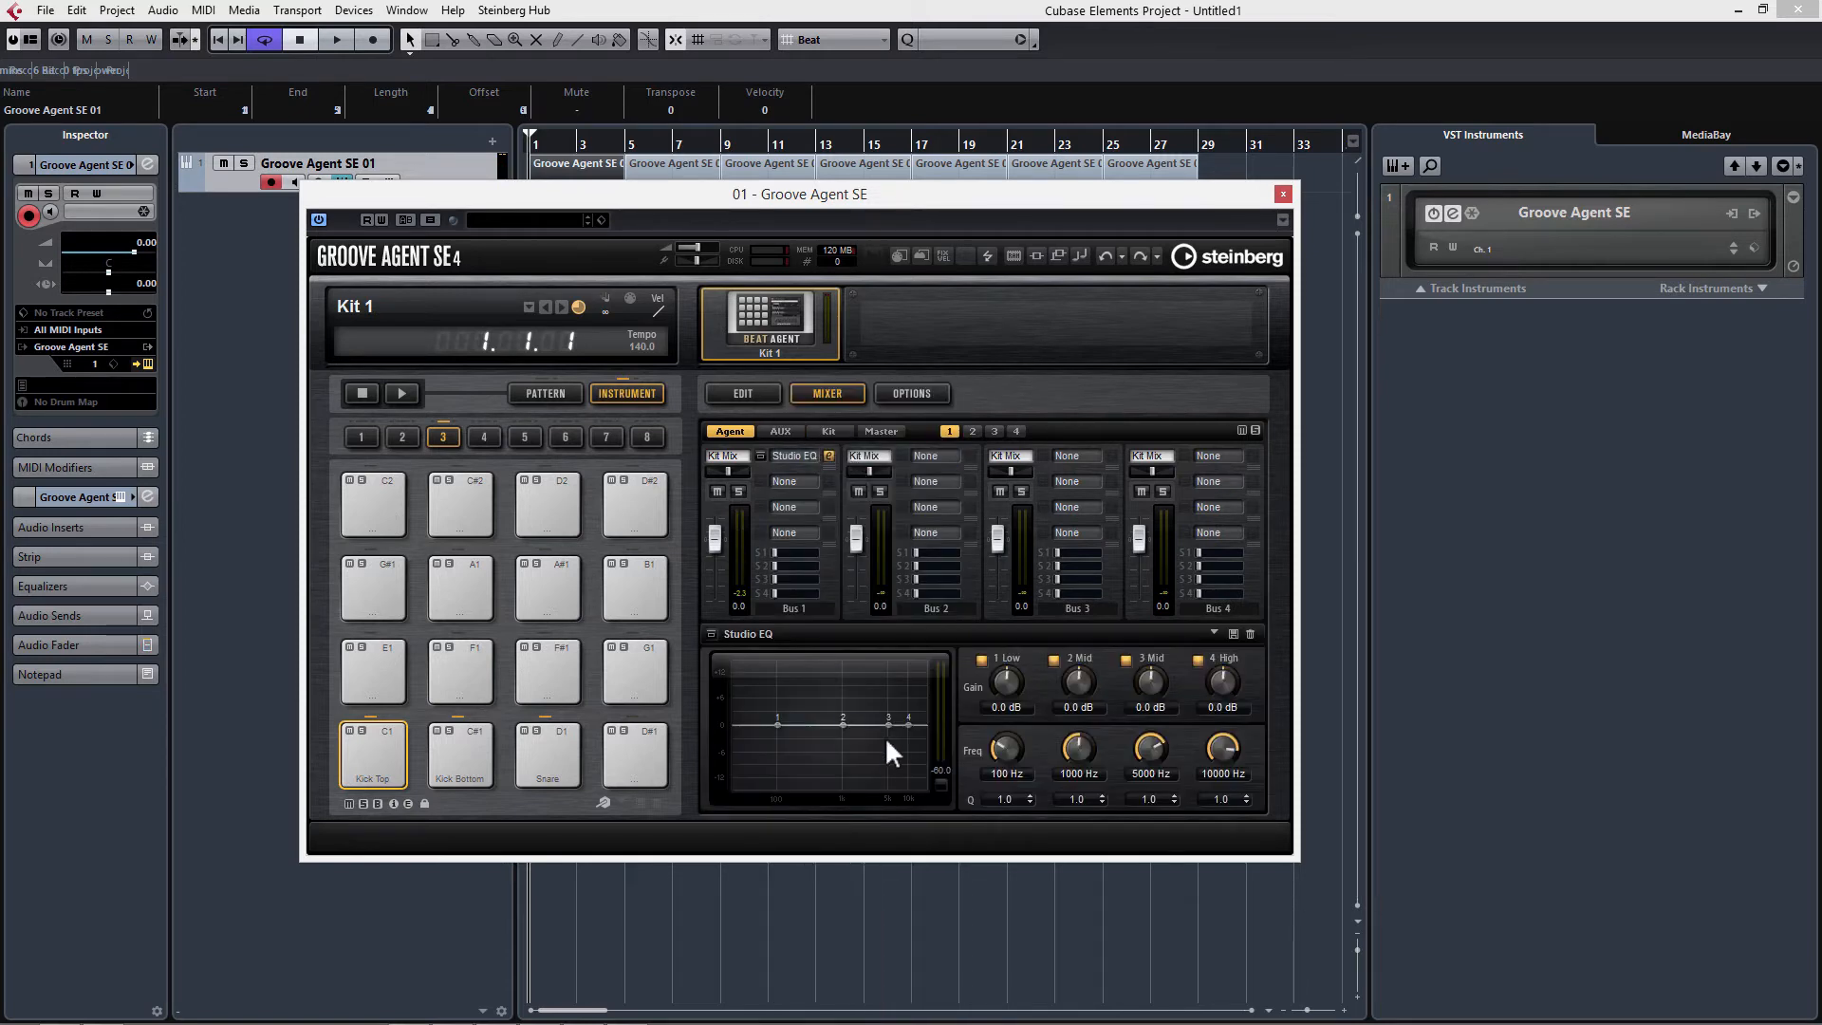
# Set the Studio EQ's Low band to -12 dB at 319 Hz and compare the kick with the EQ active and bypassed
pyautogui.moveTo(777, 725); pyautogui.dragTo(785, 772)
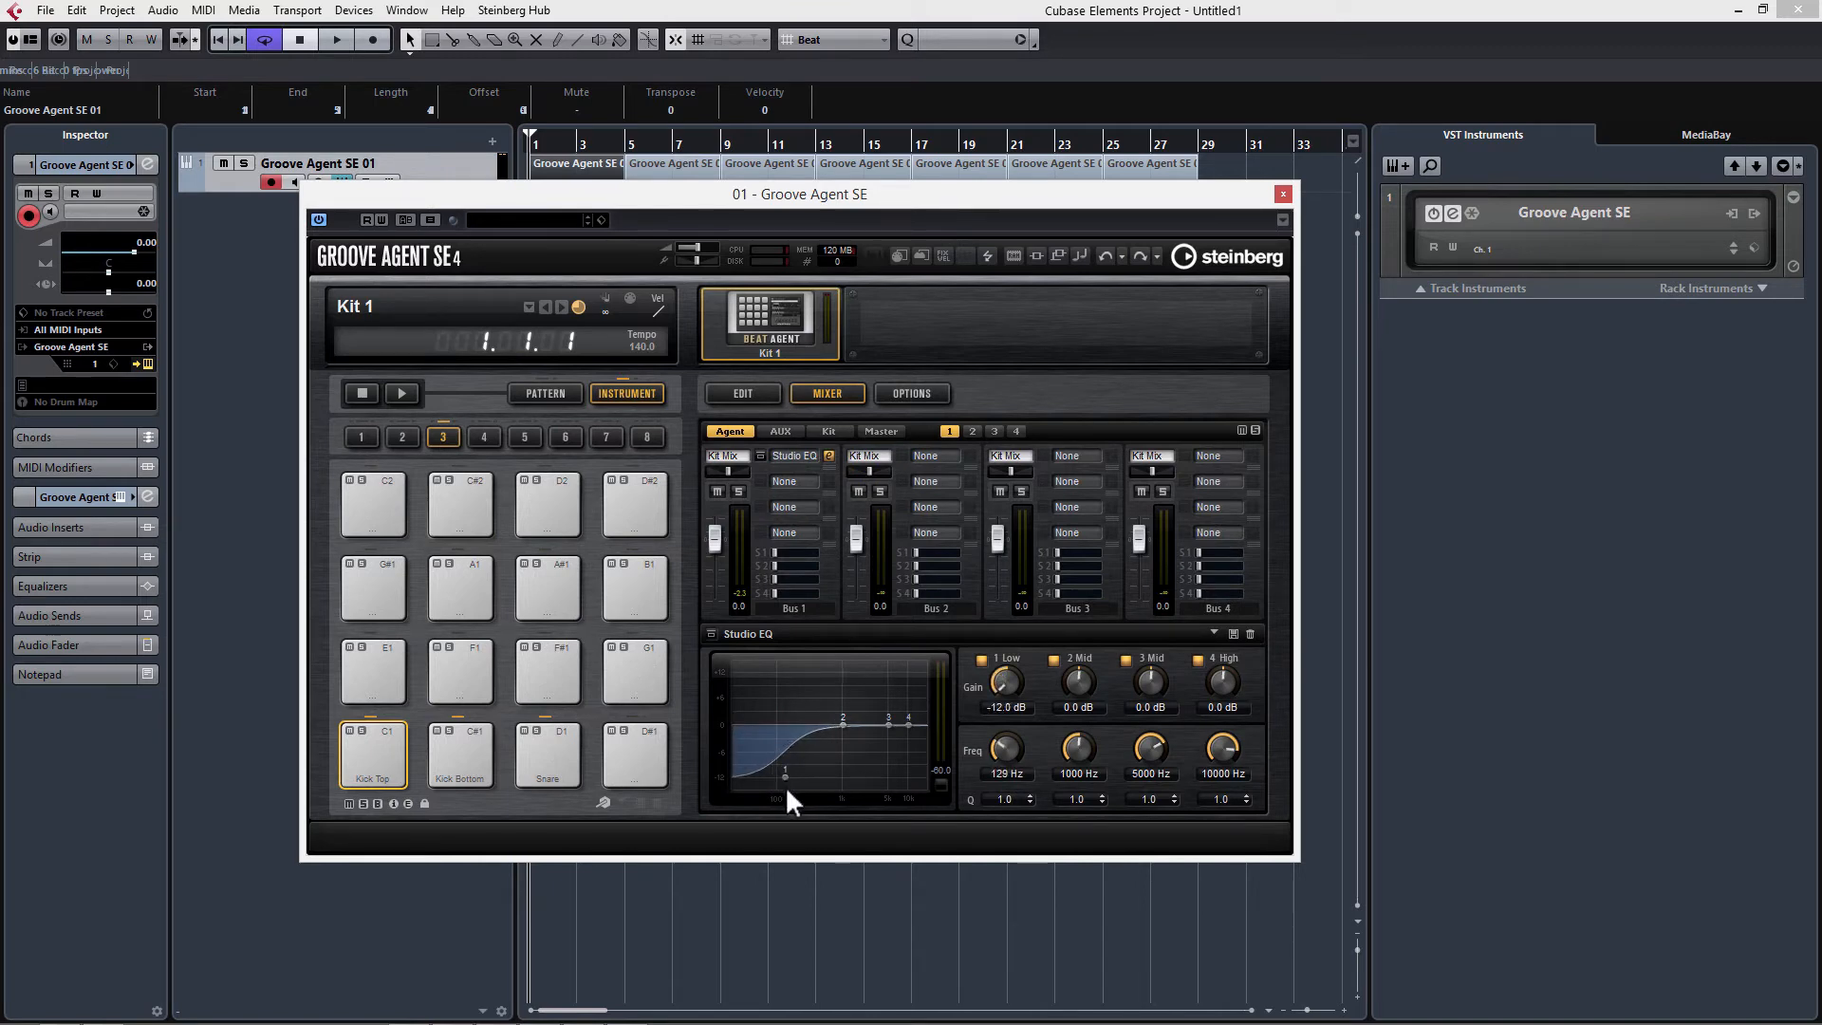
pyautogui.moveTo(810, 793); pyautogui.dragTo(812, 793)
pyautogui.press('space')
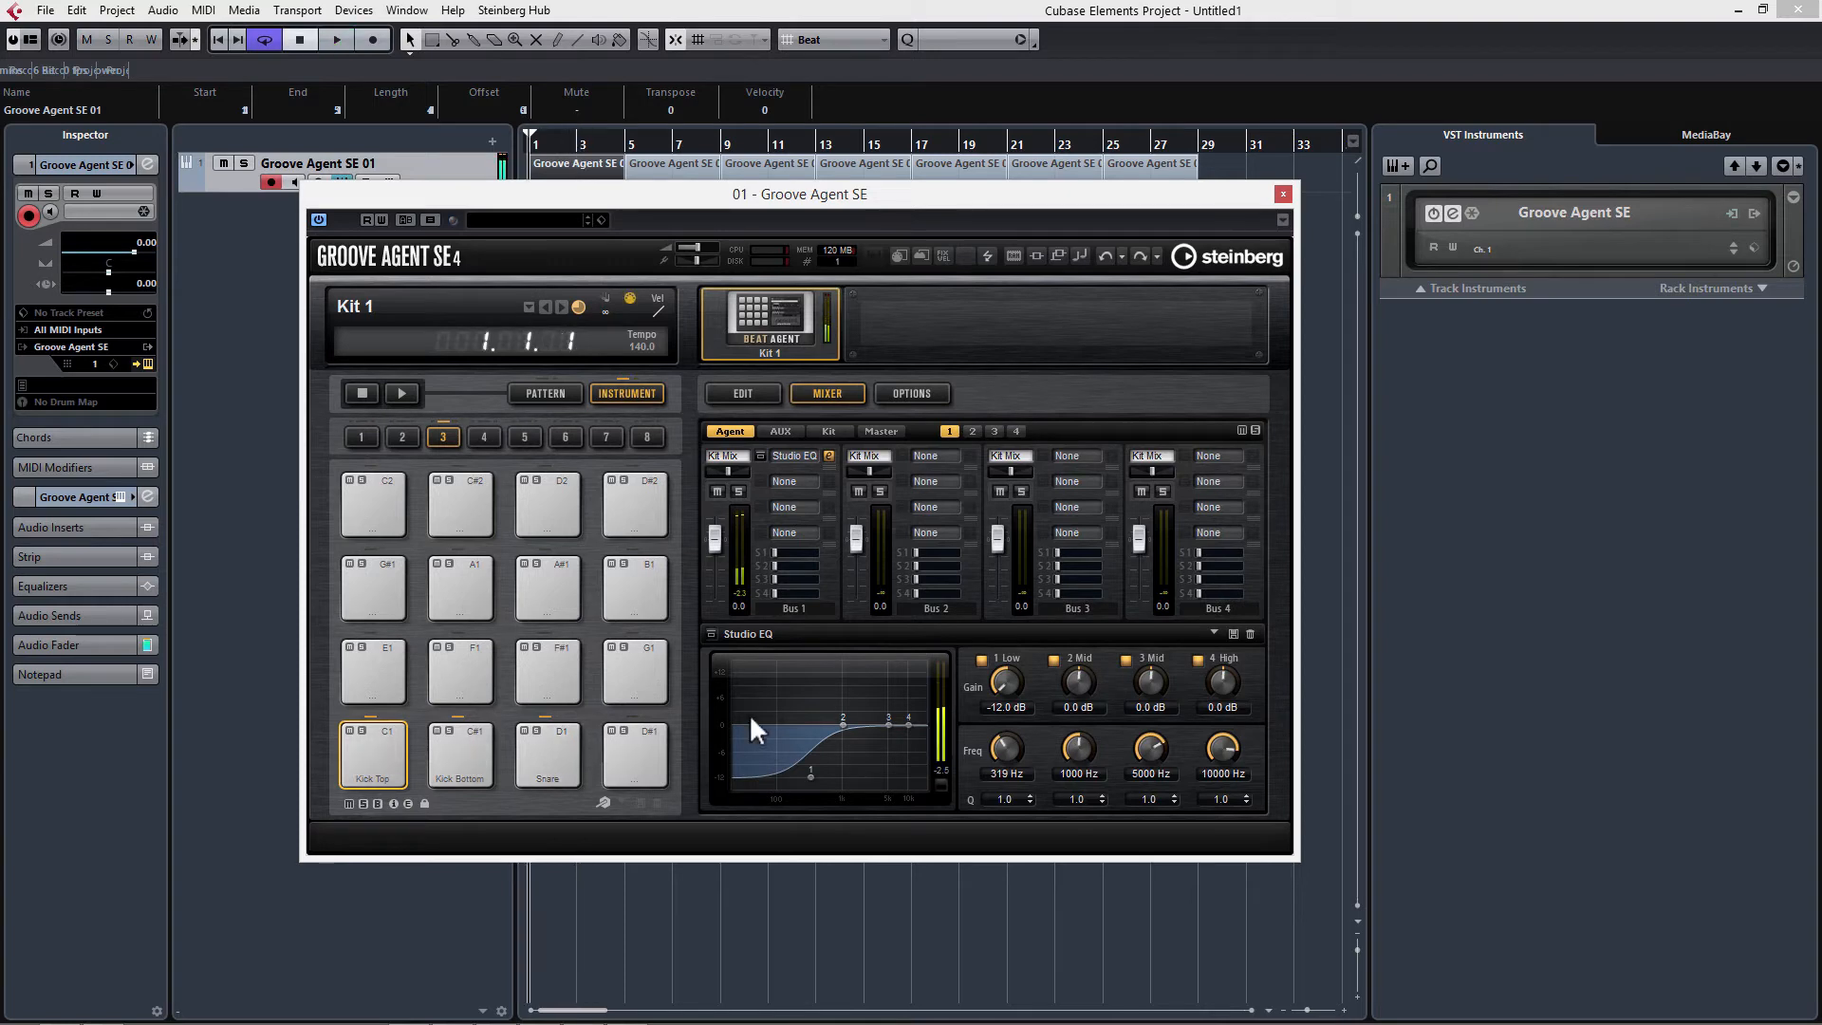
pyautogui.press('space')
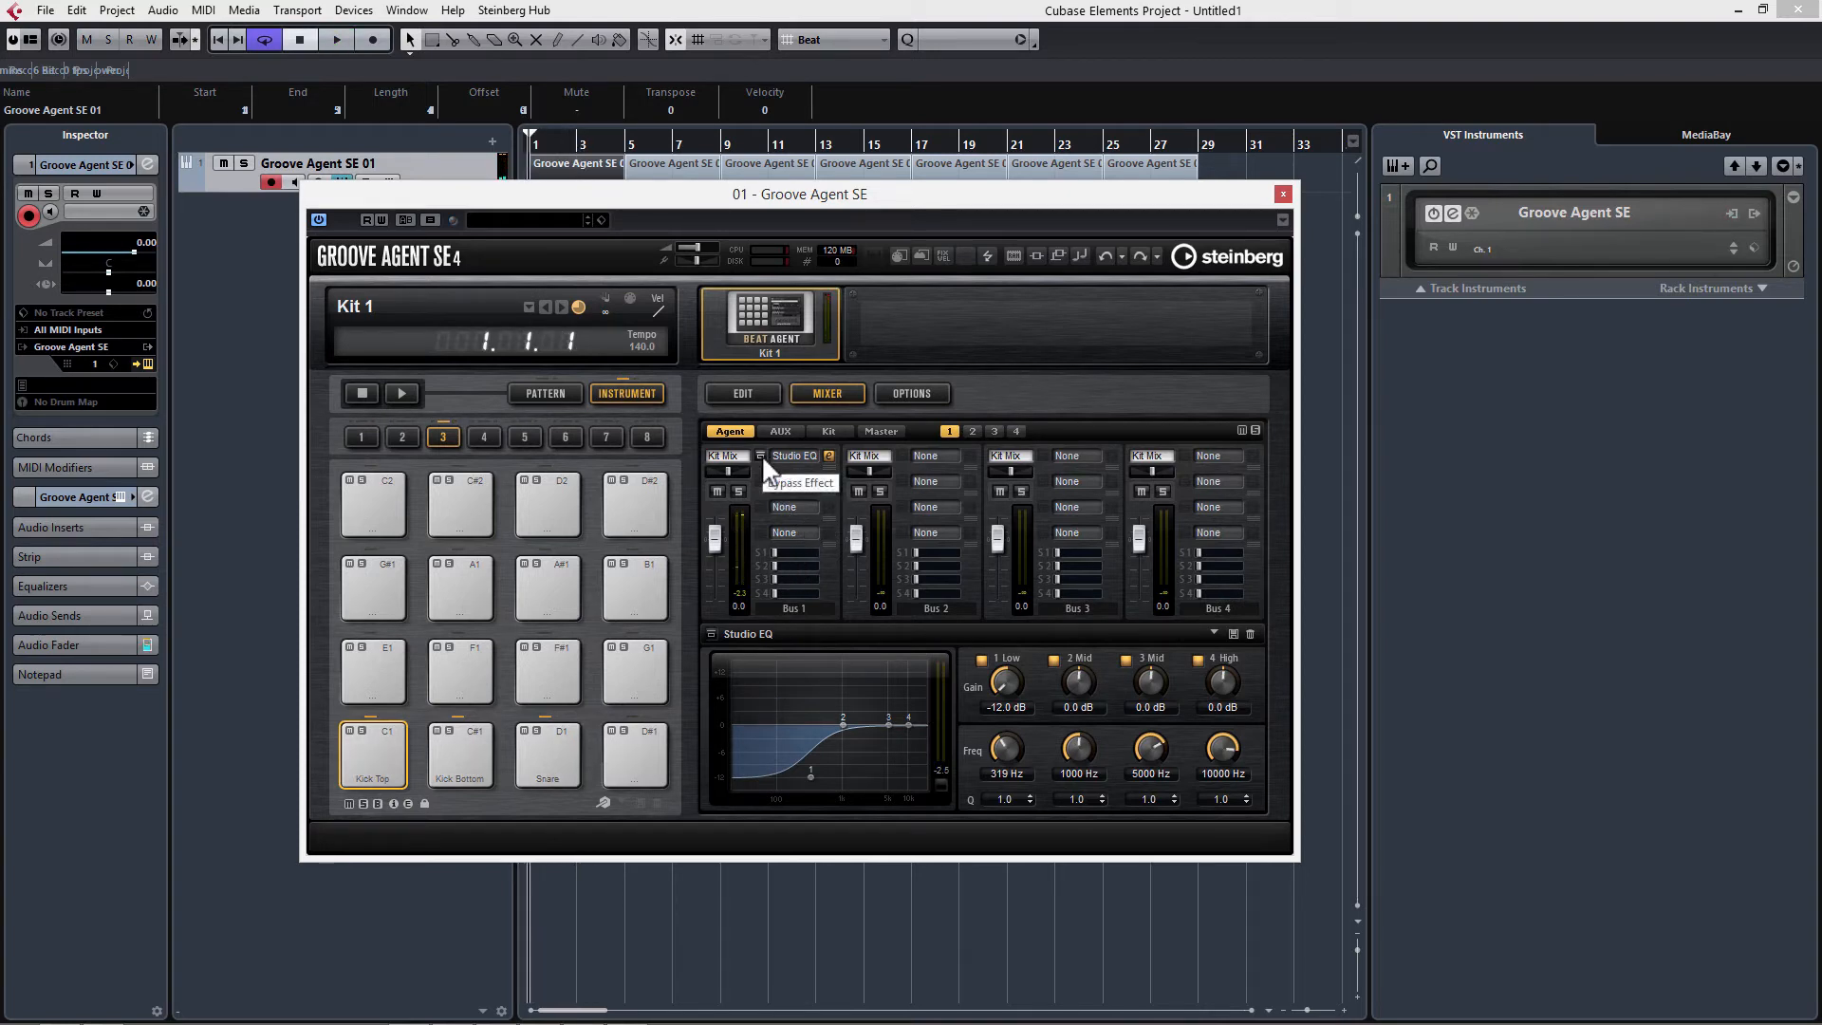
pyautogui.press('space')
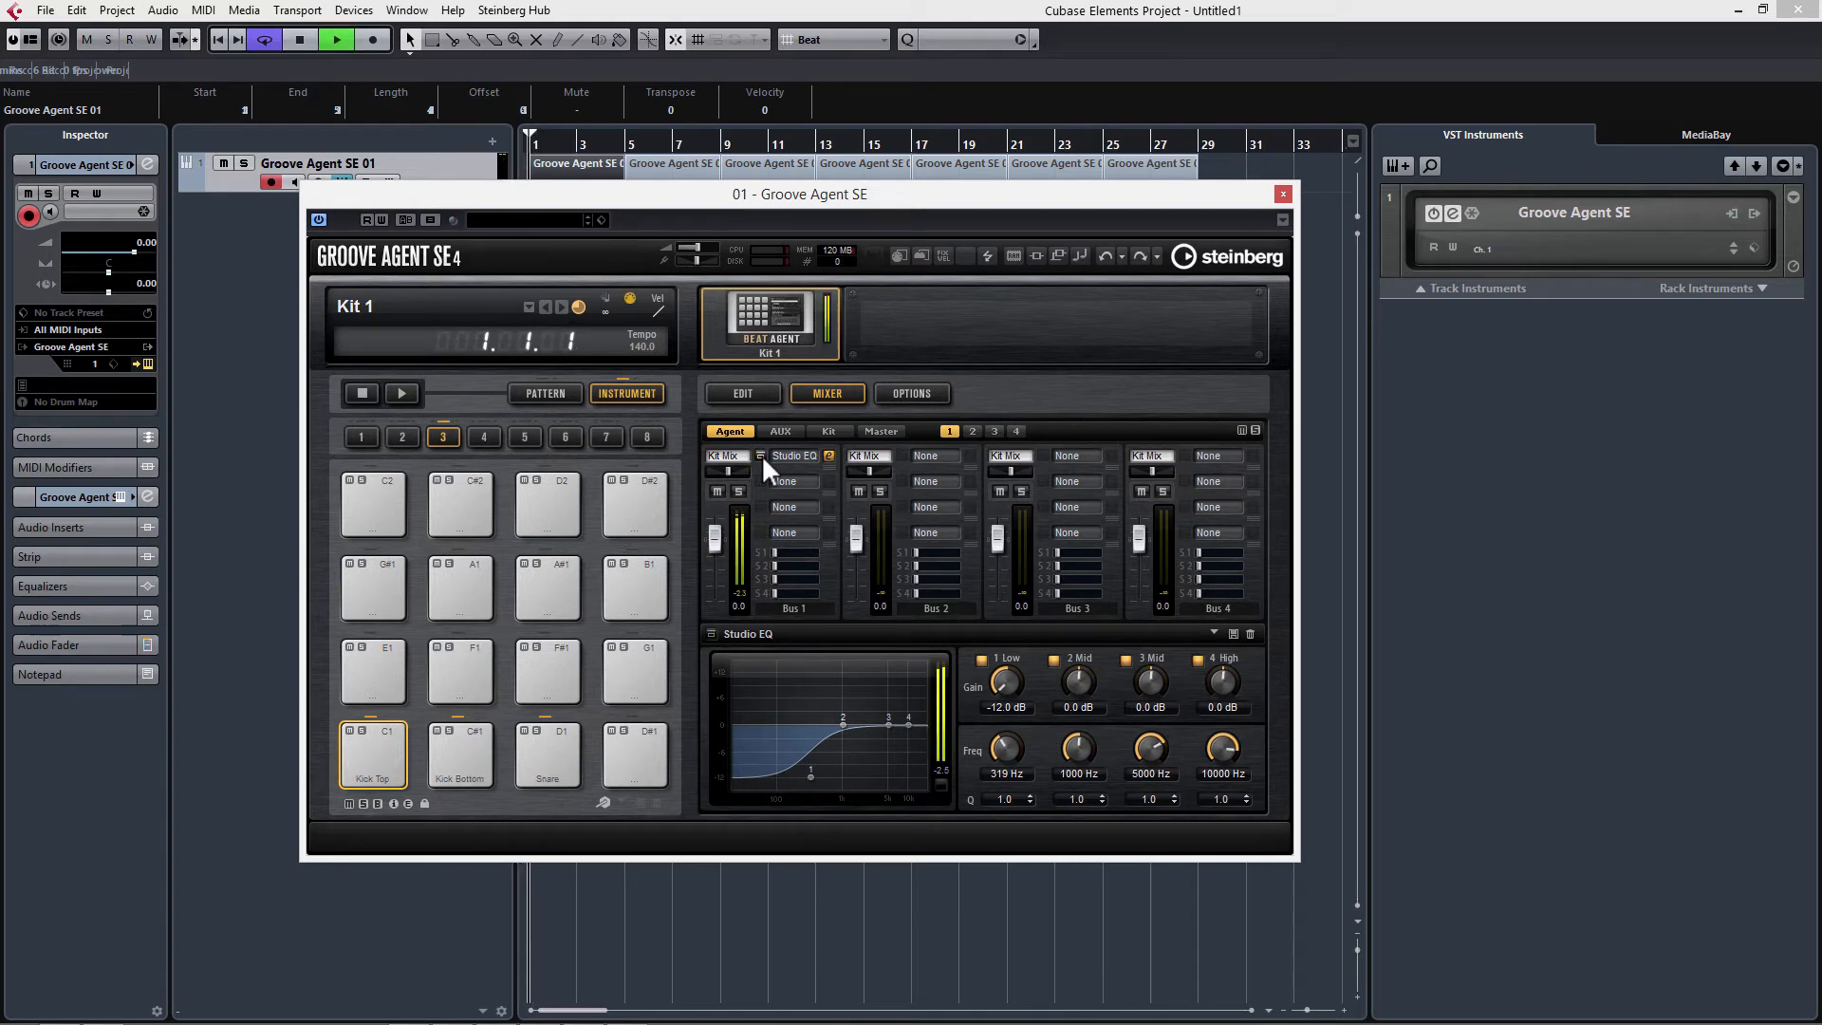
pyautogui.press('space')
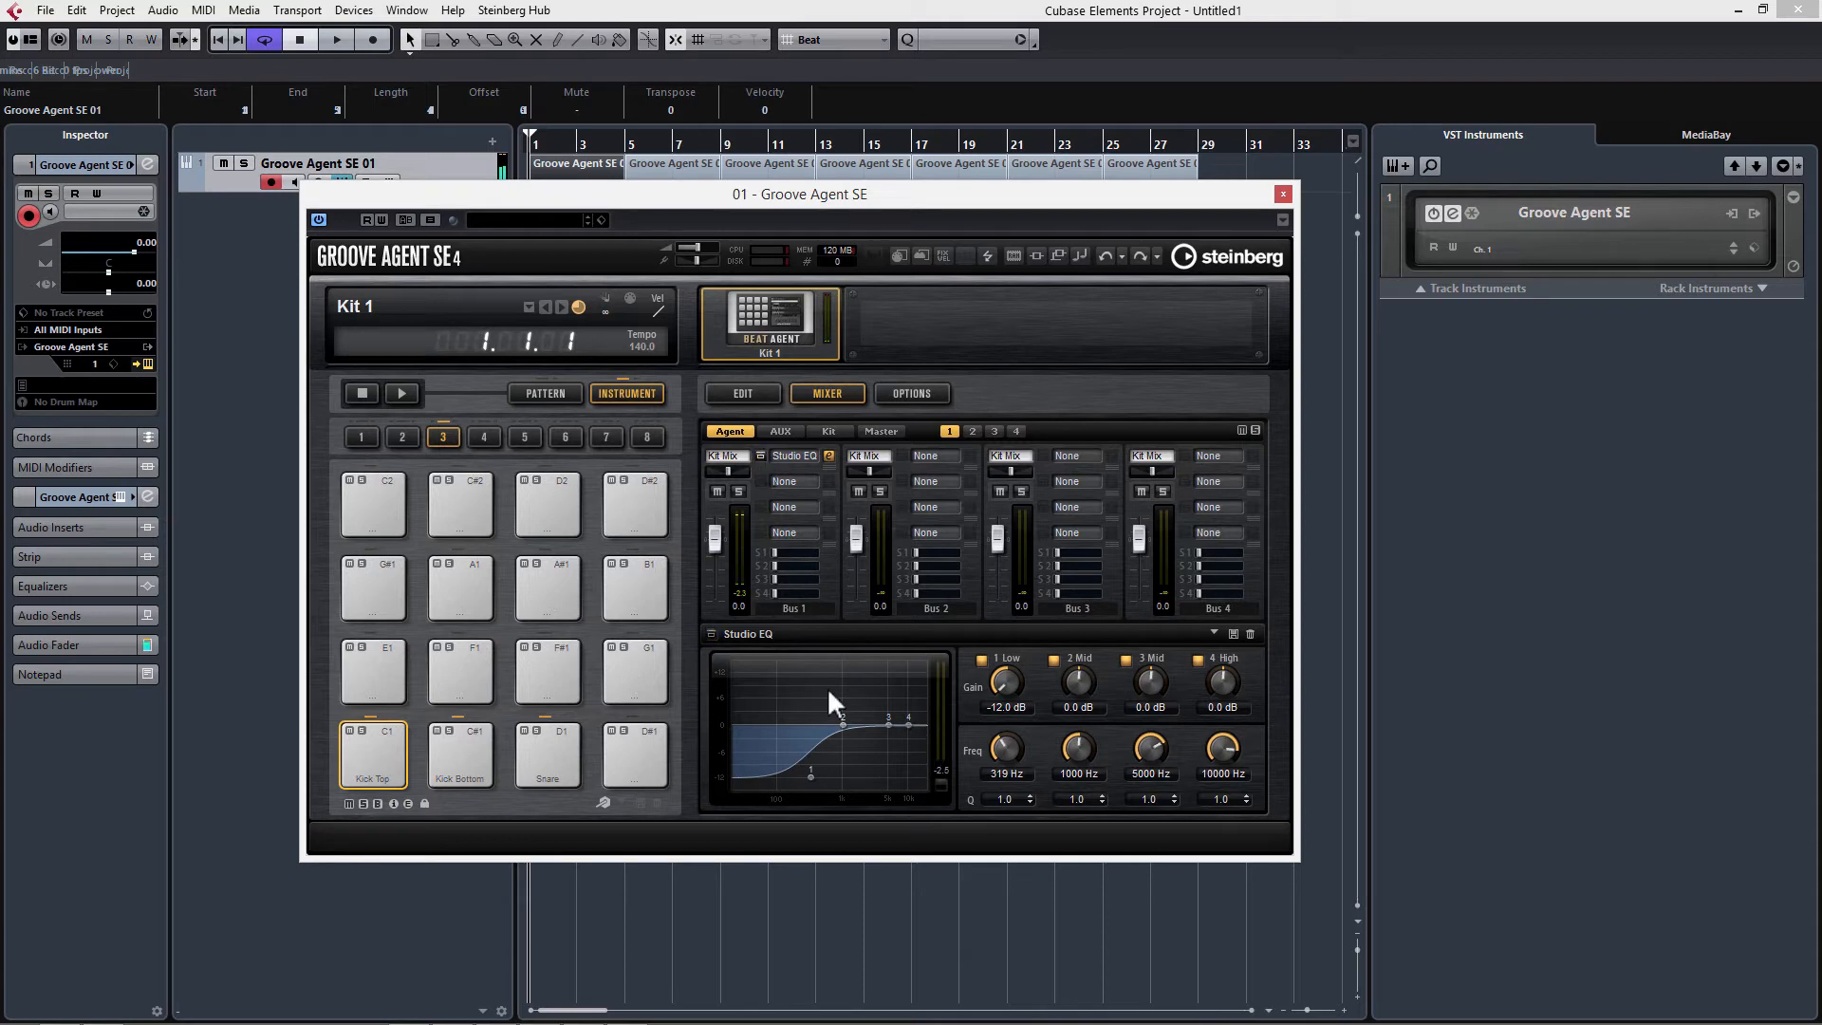
# Try the Low band at 1096 Hz and 643 Hz, muting the Kick Bottom pad to hear Kick Top alone during playback
pyautogui.moveTo(808, 778); pyautogui.dragTo(845, 786)
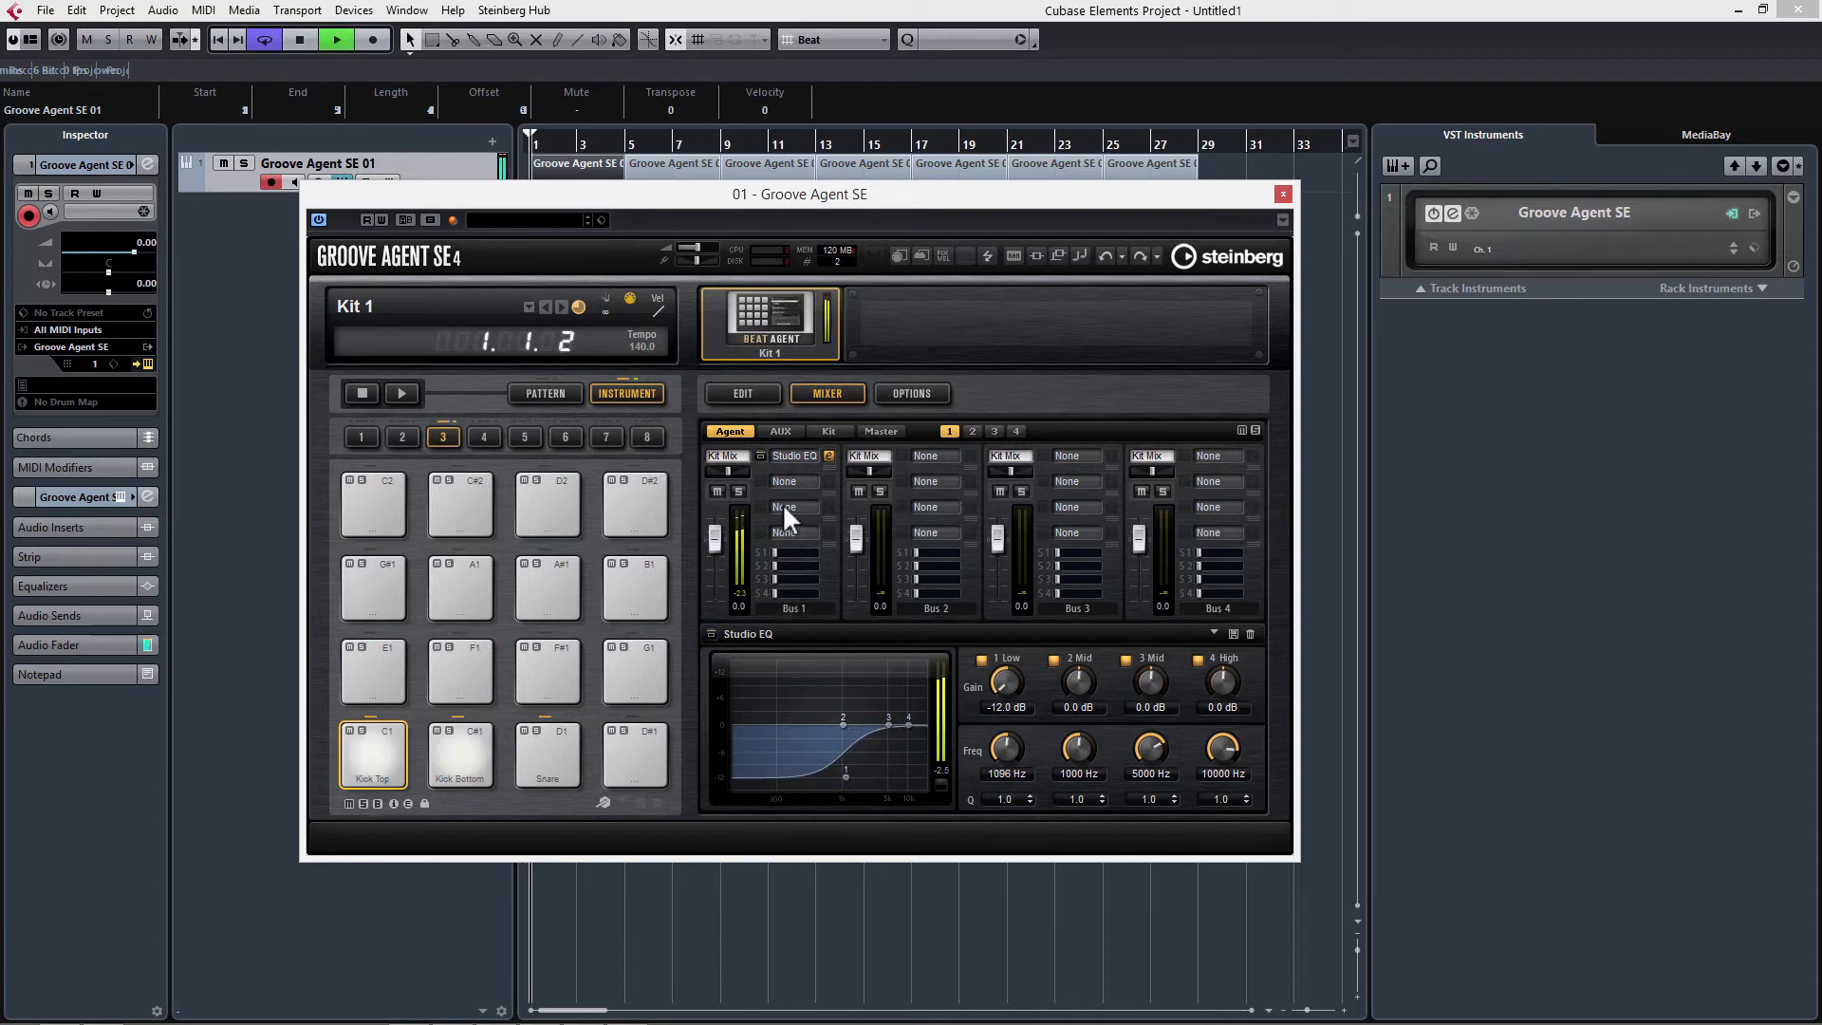
pyautogui.press('space')
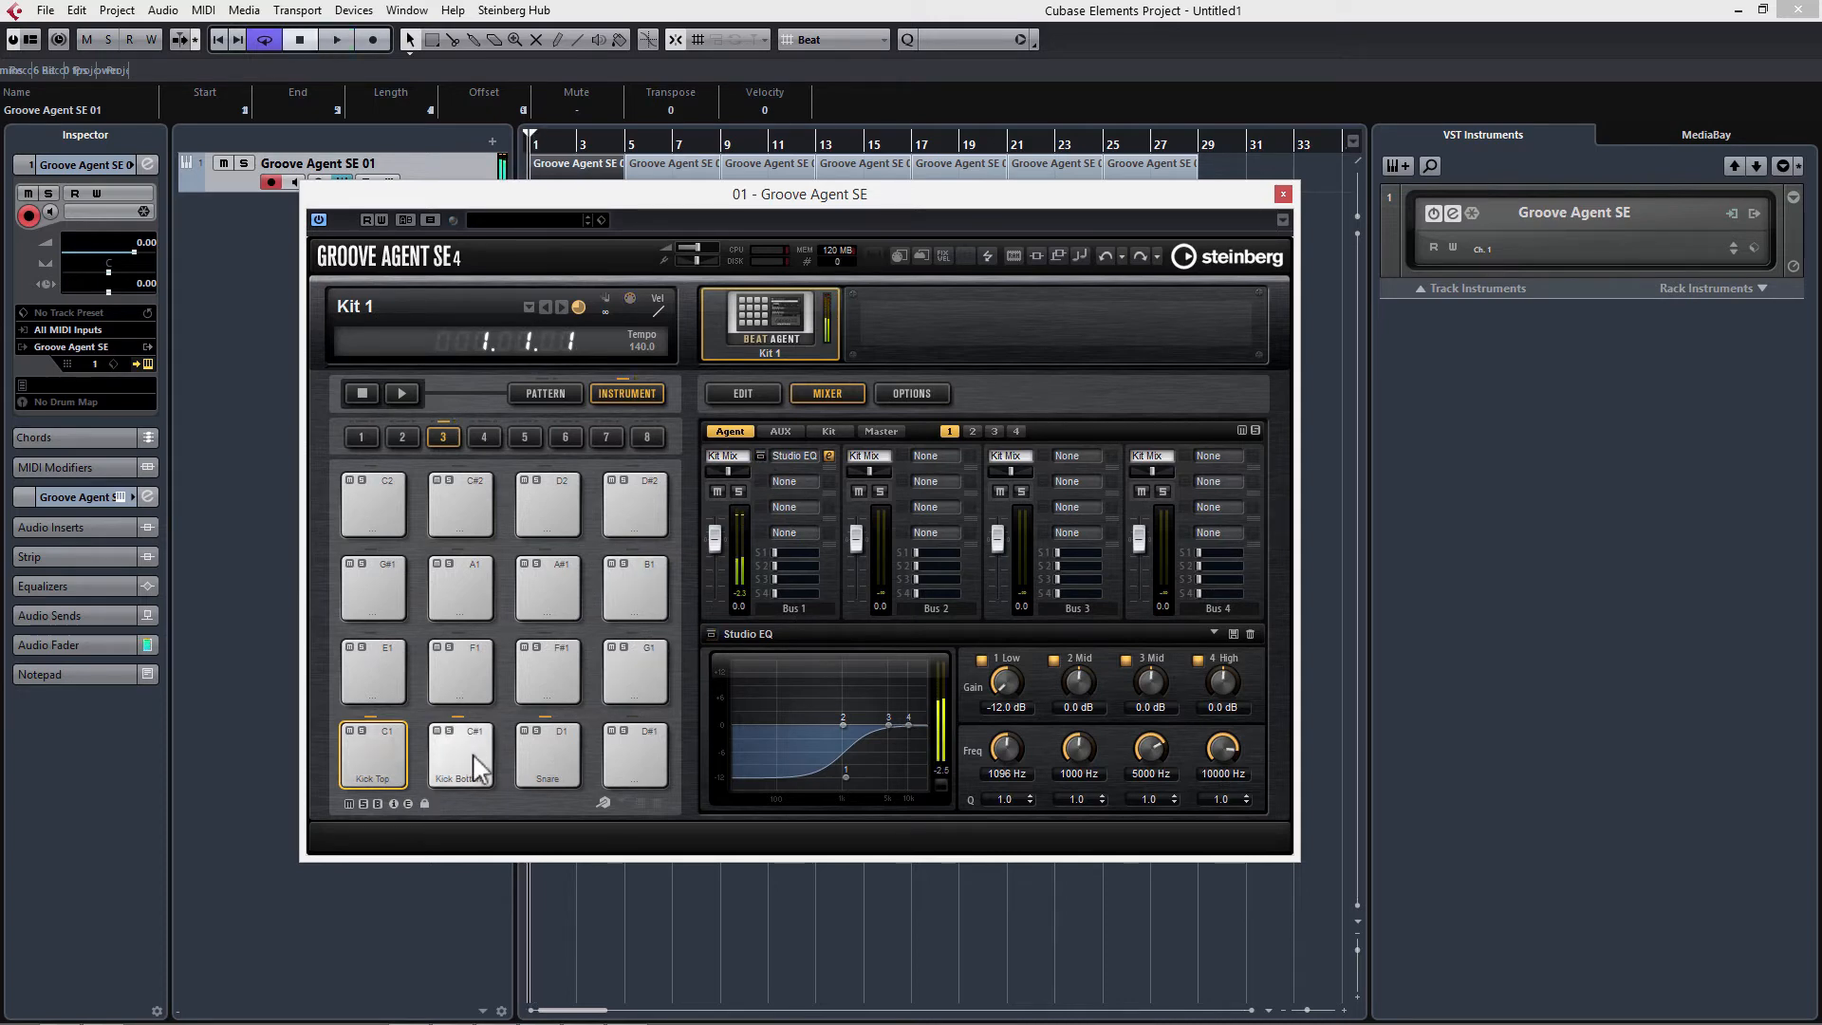
pyautogui.press('space')
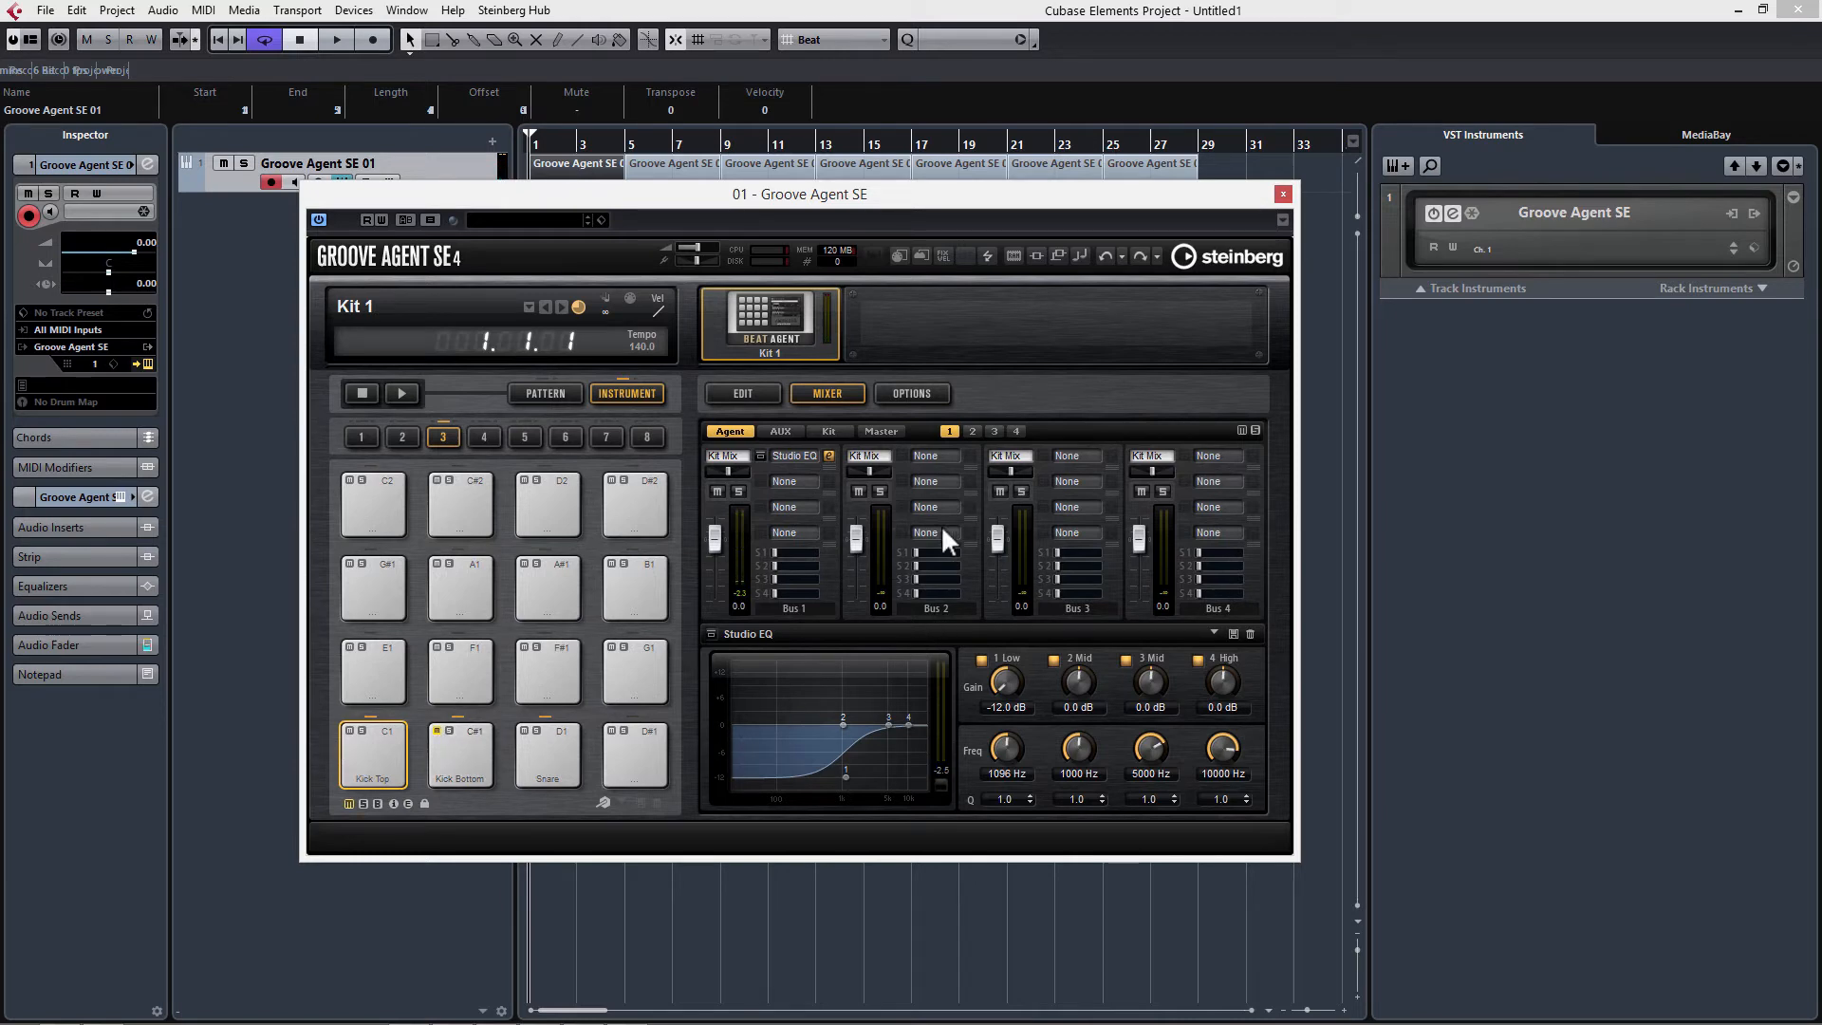
pyautogui.press('space')
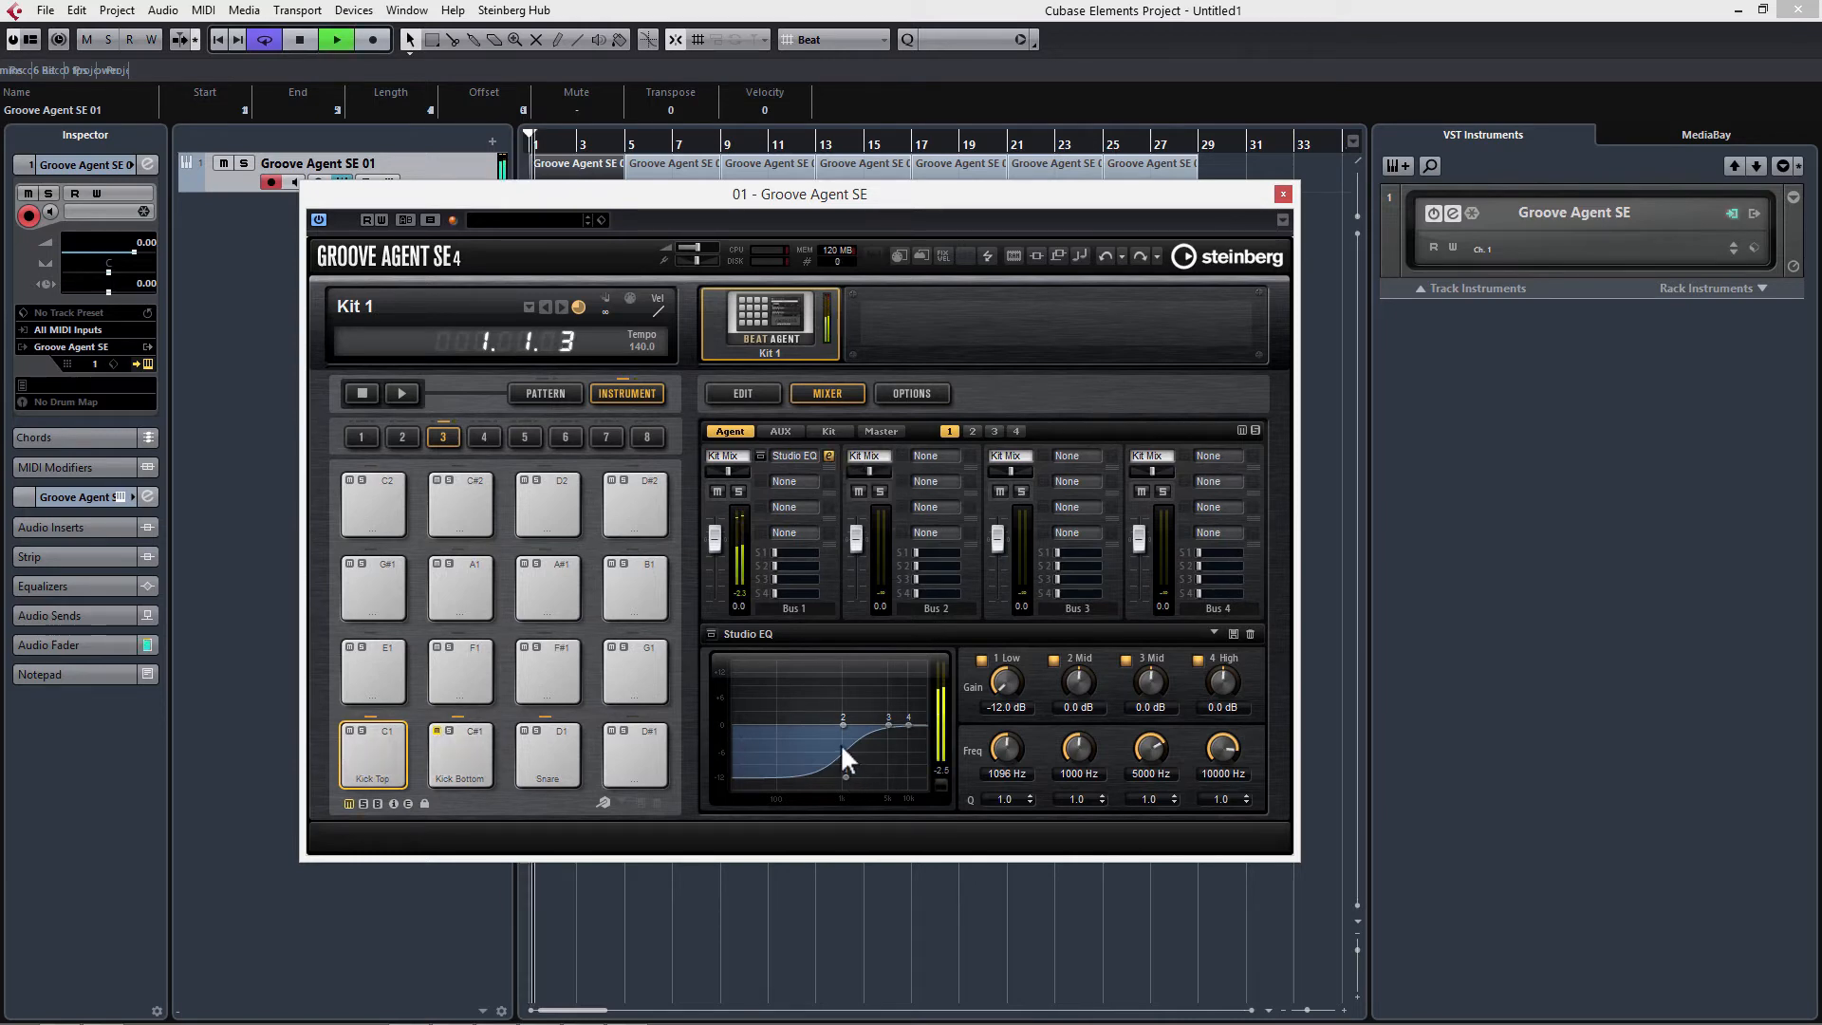
pyautogui.press('space')
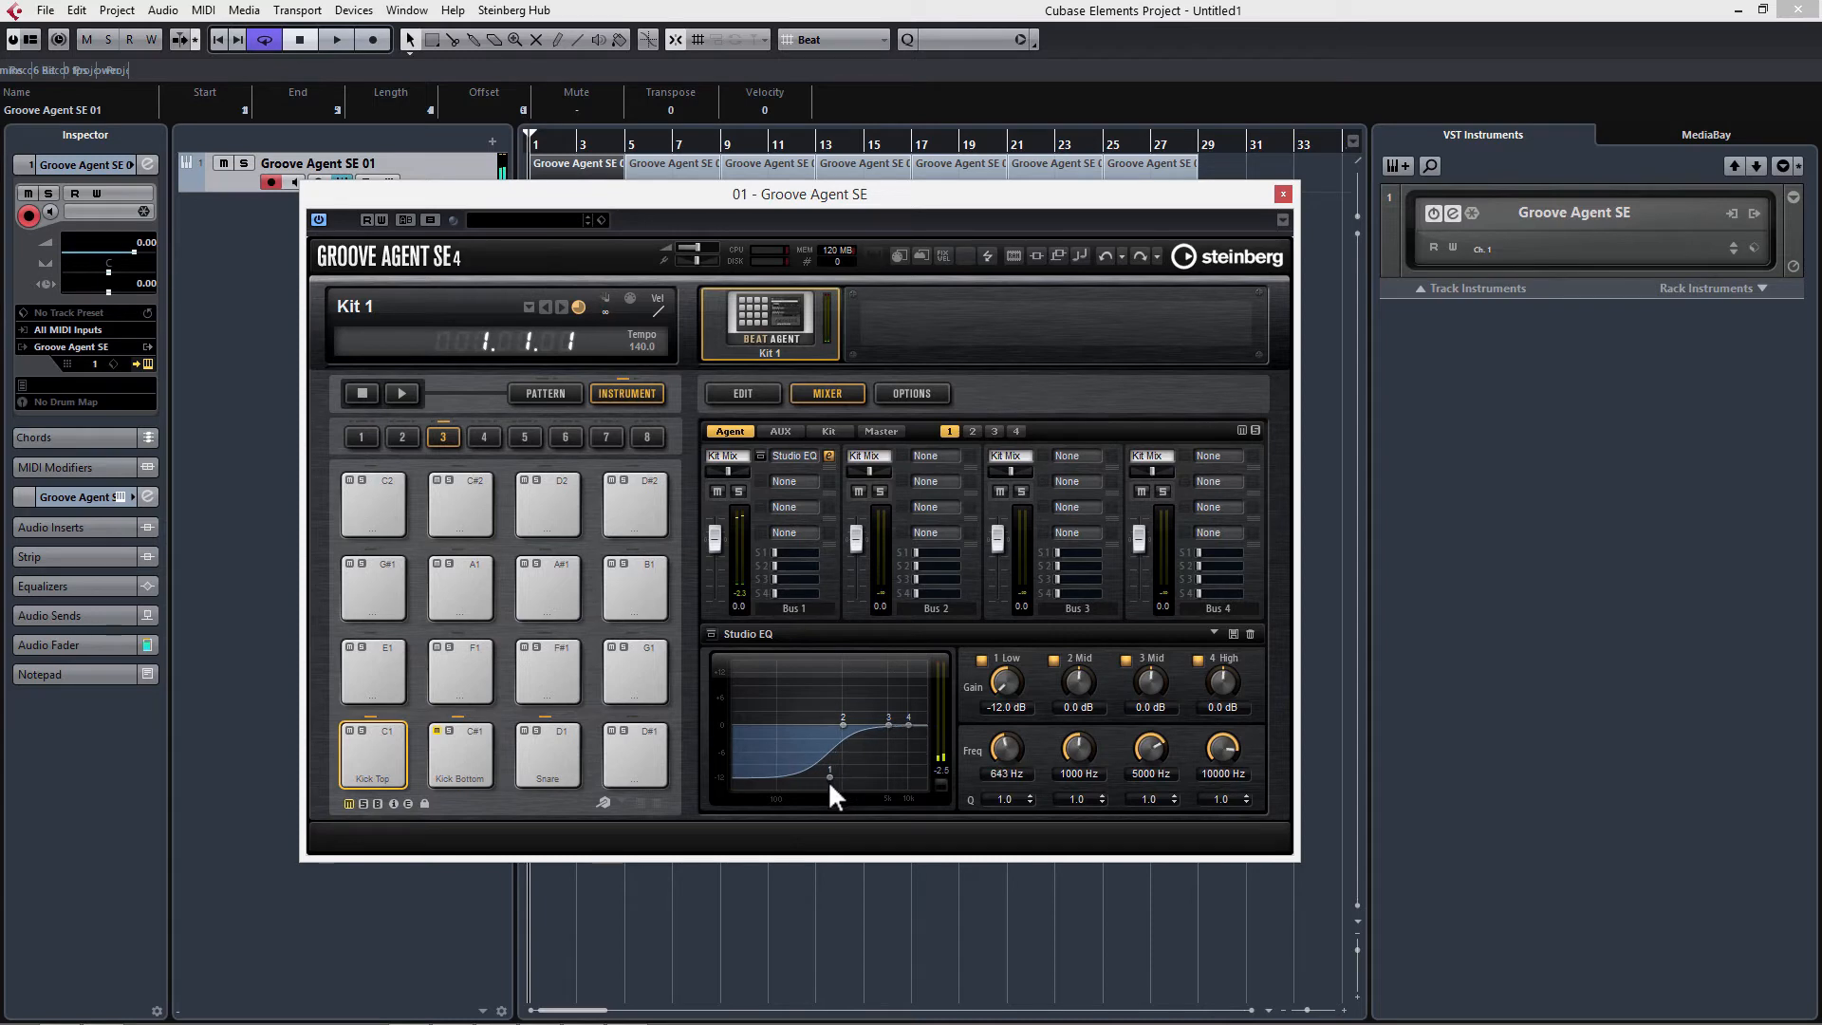
# Set the Studio EQ's Low band frequency to 403 Hz, unmute the Kick Bottom pad and close Groove Agent SE
pyautogui.moveTo(830, 786); pyautogui.dragTo(822, 789)
pyautogui.moveTo(818, 787); pyautogui.dragTo(791, 784)
pyautogui.press('space')
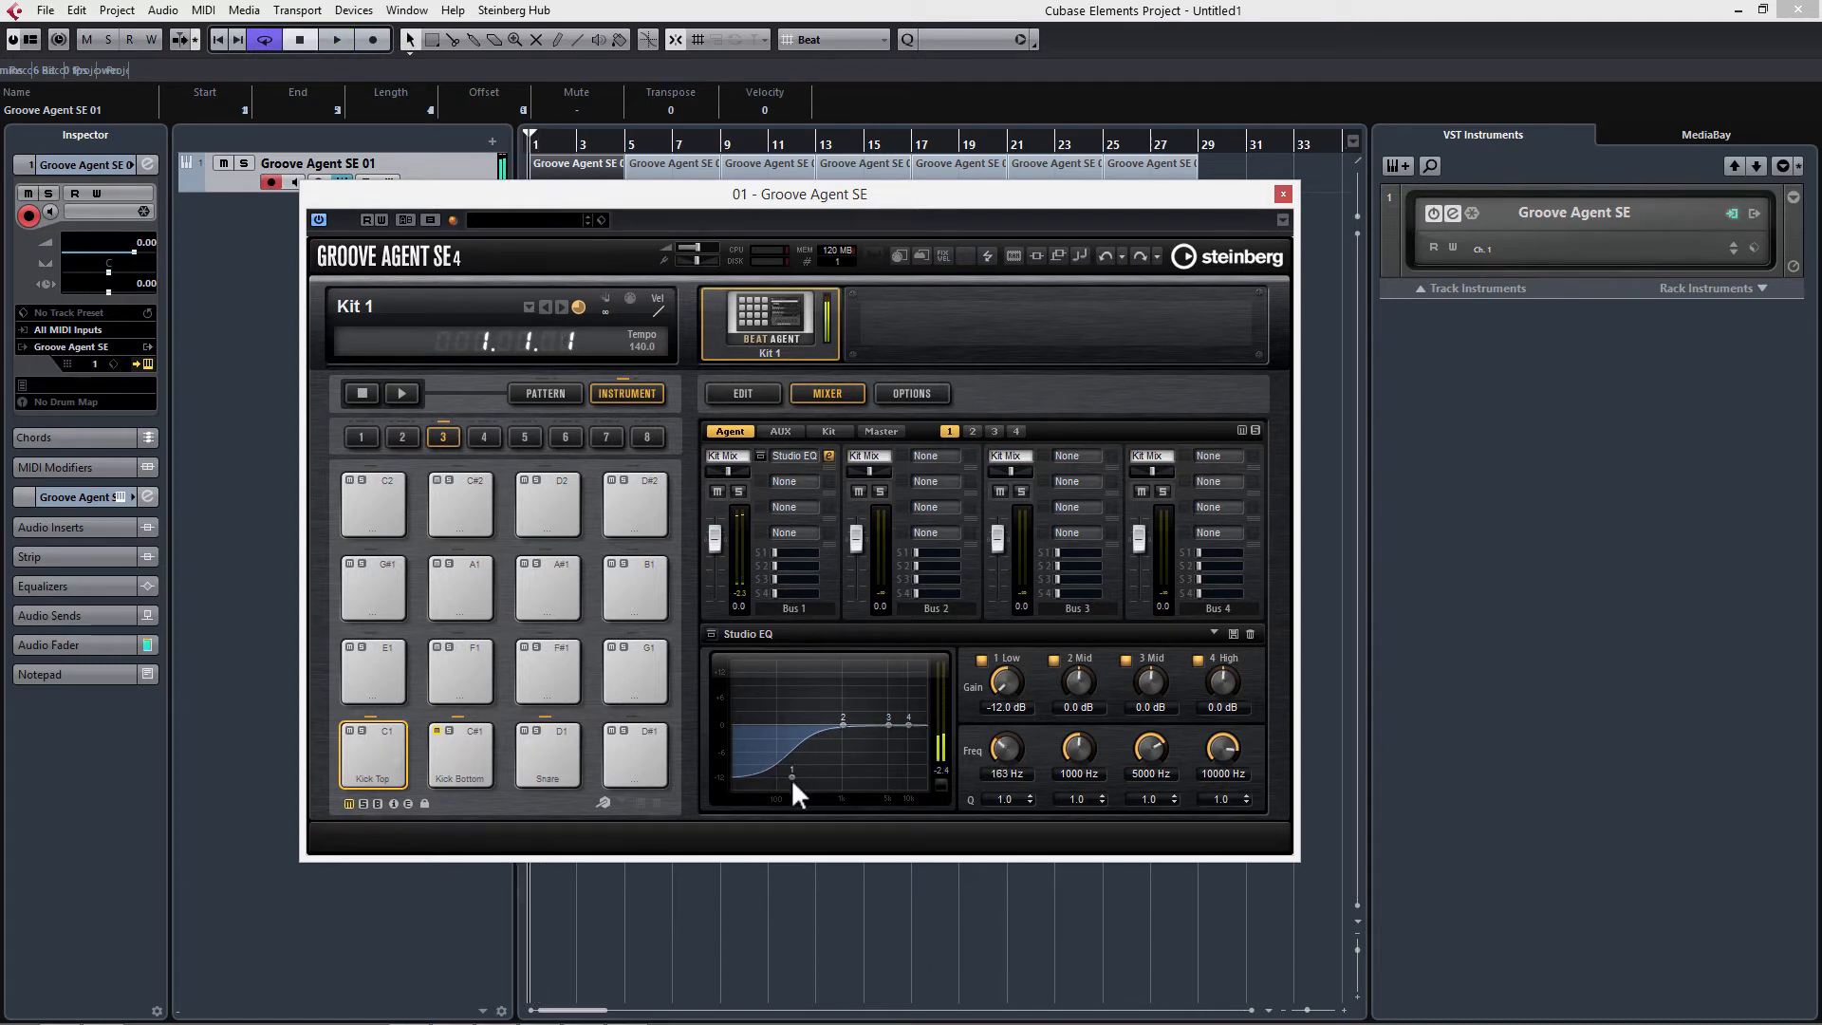
pyautogui.press('space')
pyautogui.moveTo(816, 784); pyautogui.dragTo(820, 782)
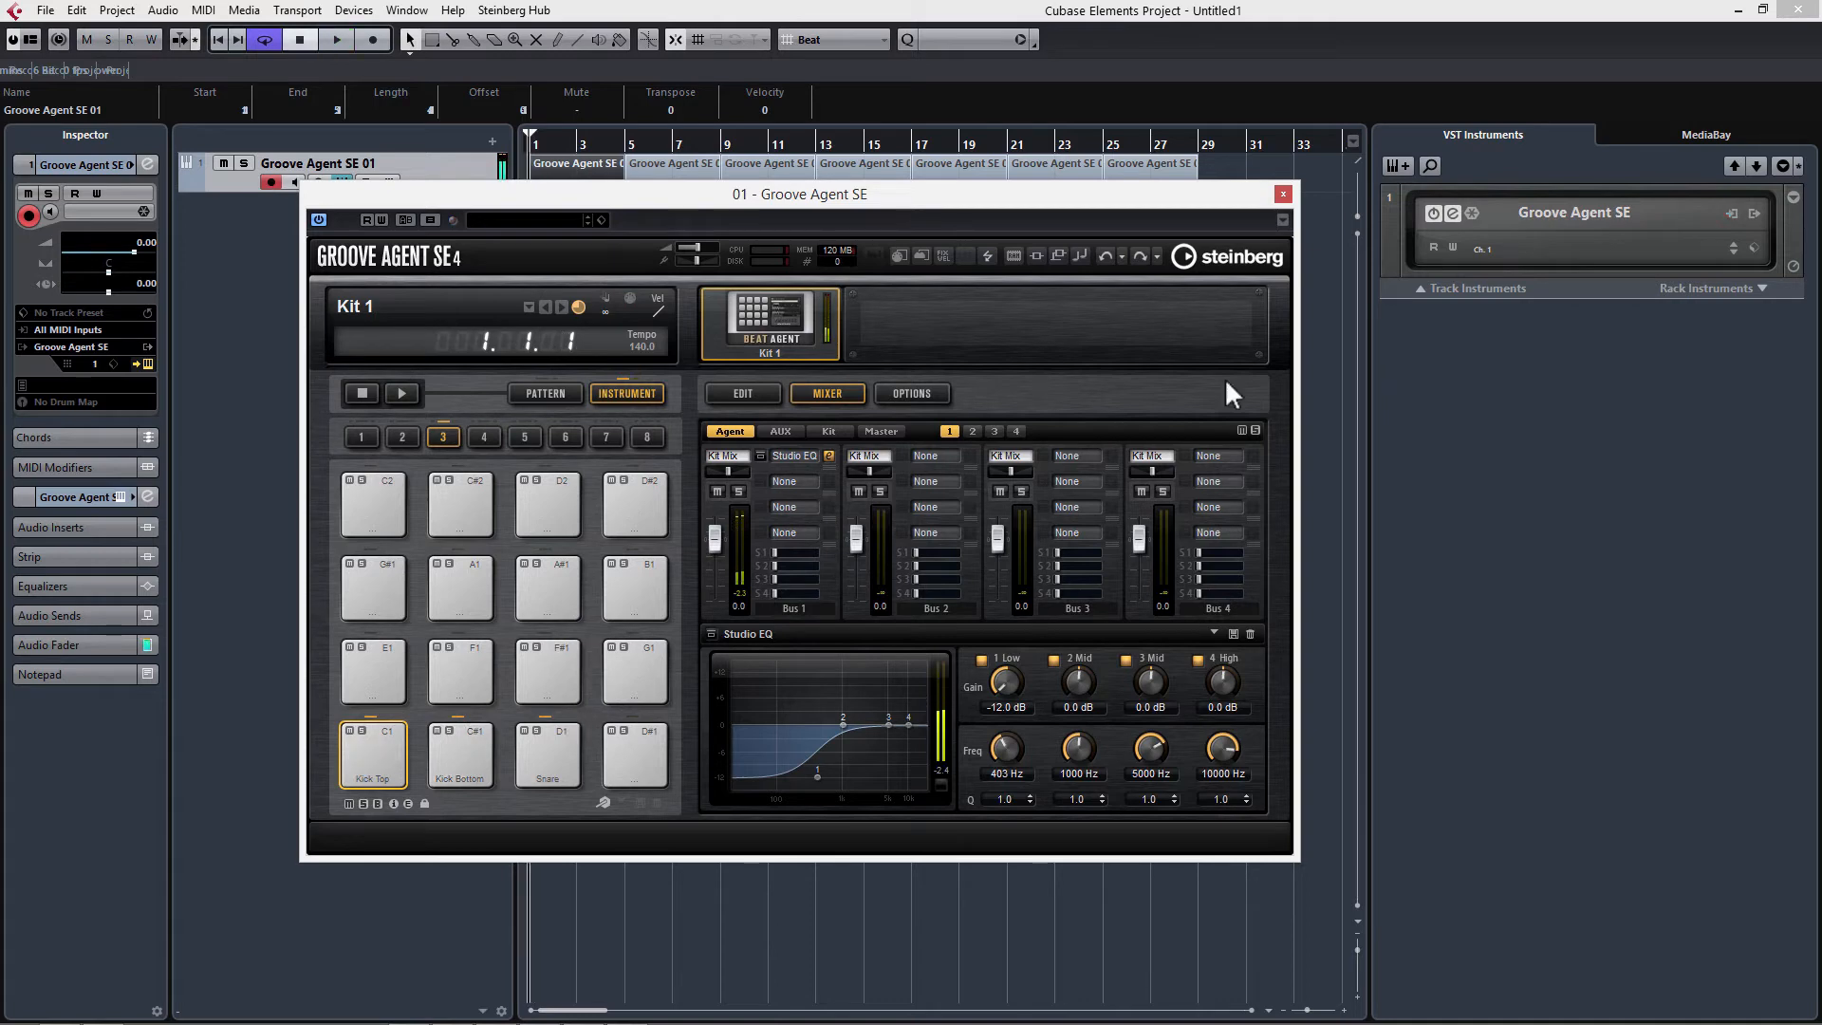
pyautogui.click(1287, 192)
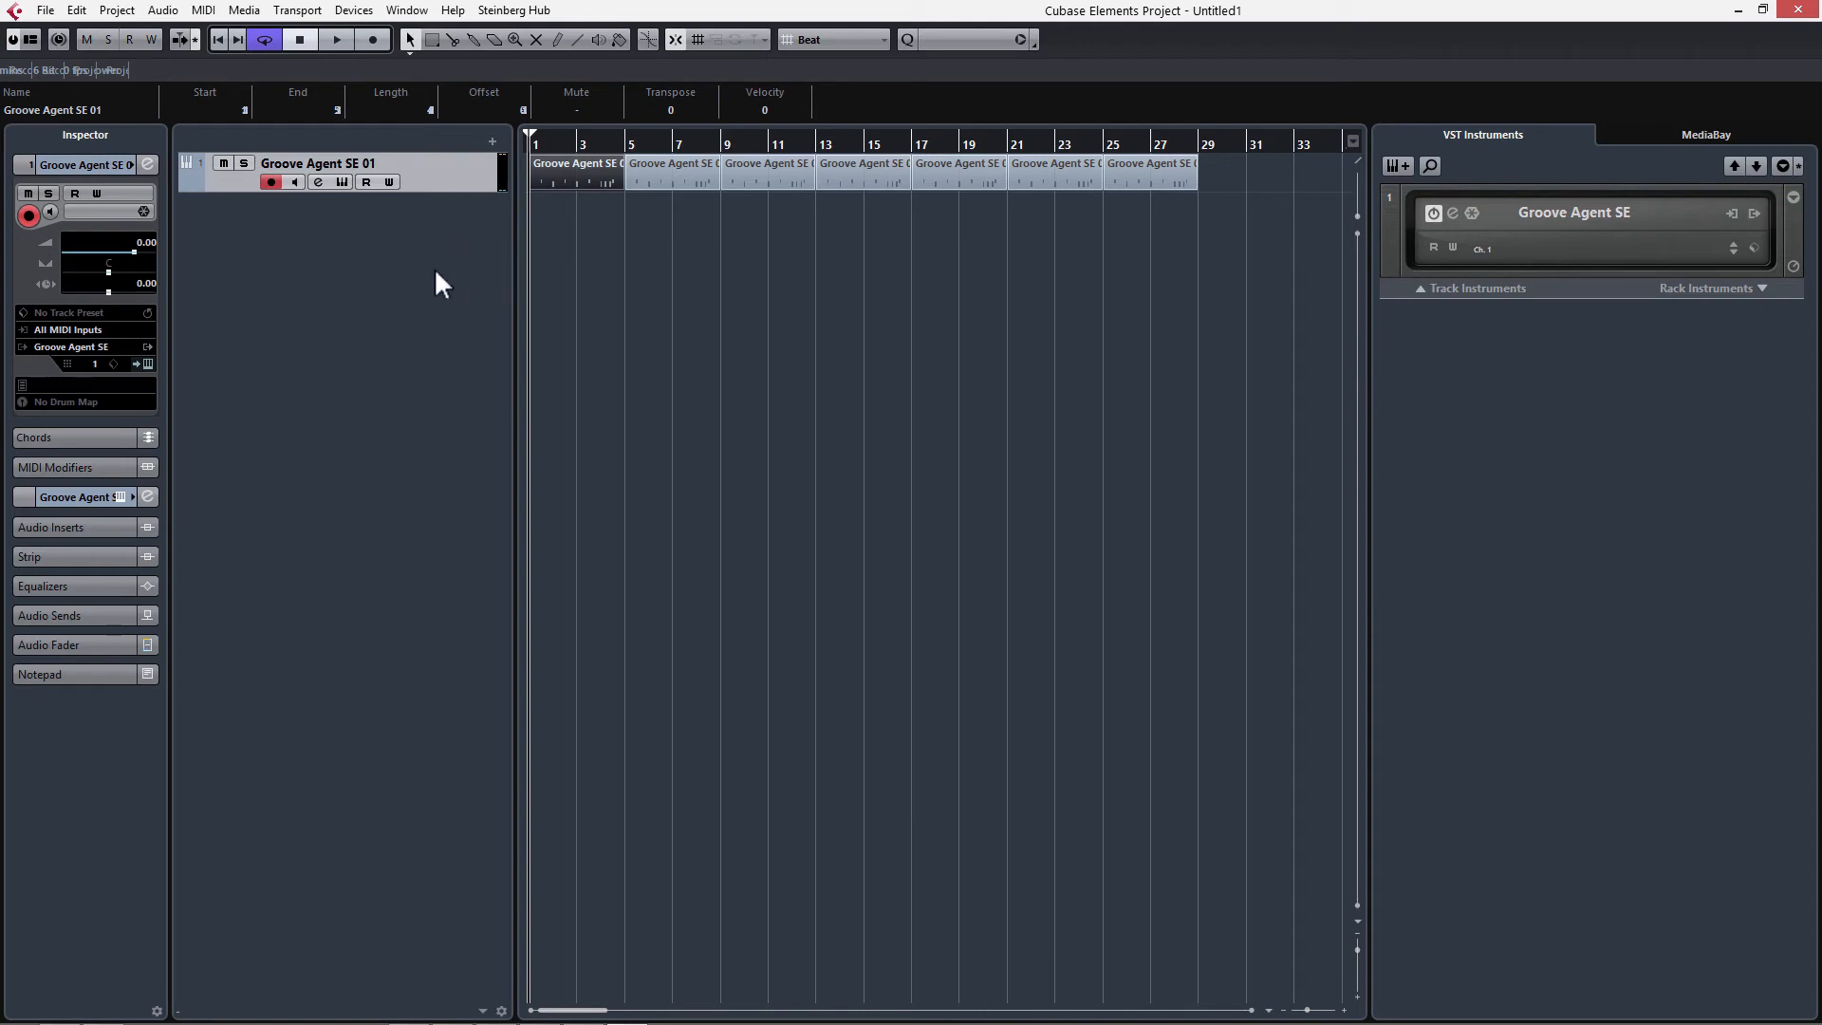
# Open the Pool and place the Hi Hat Loop on a new audio track below the drum track, near bar 1
pyautogui.click(244, 11)
pyautogui.click(285, 28)
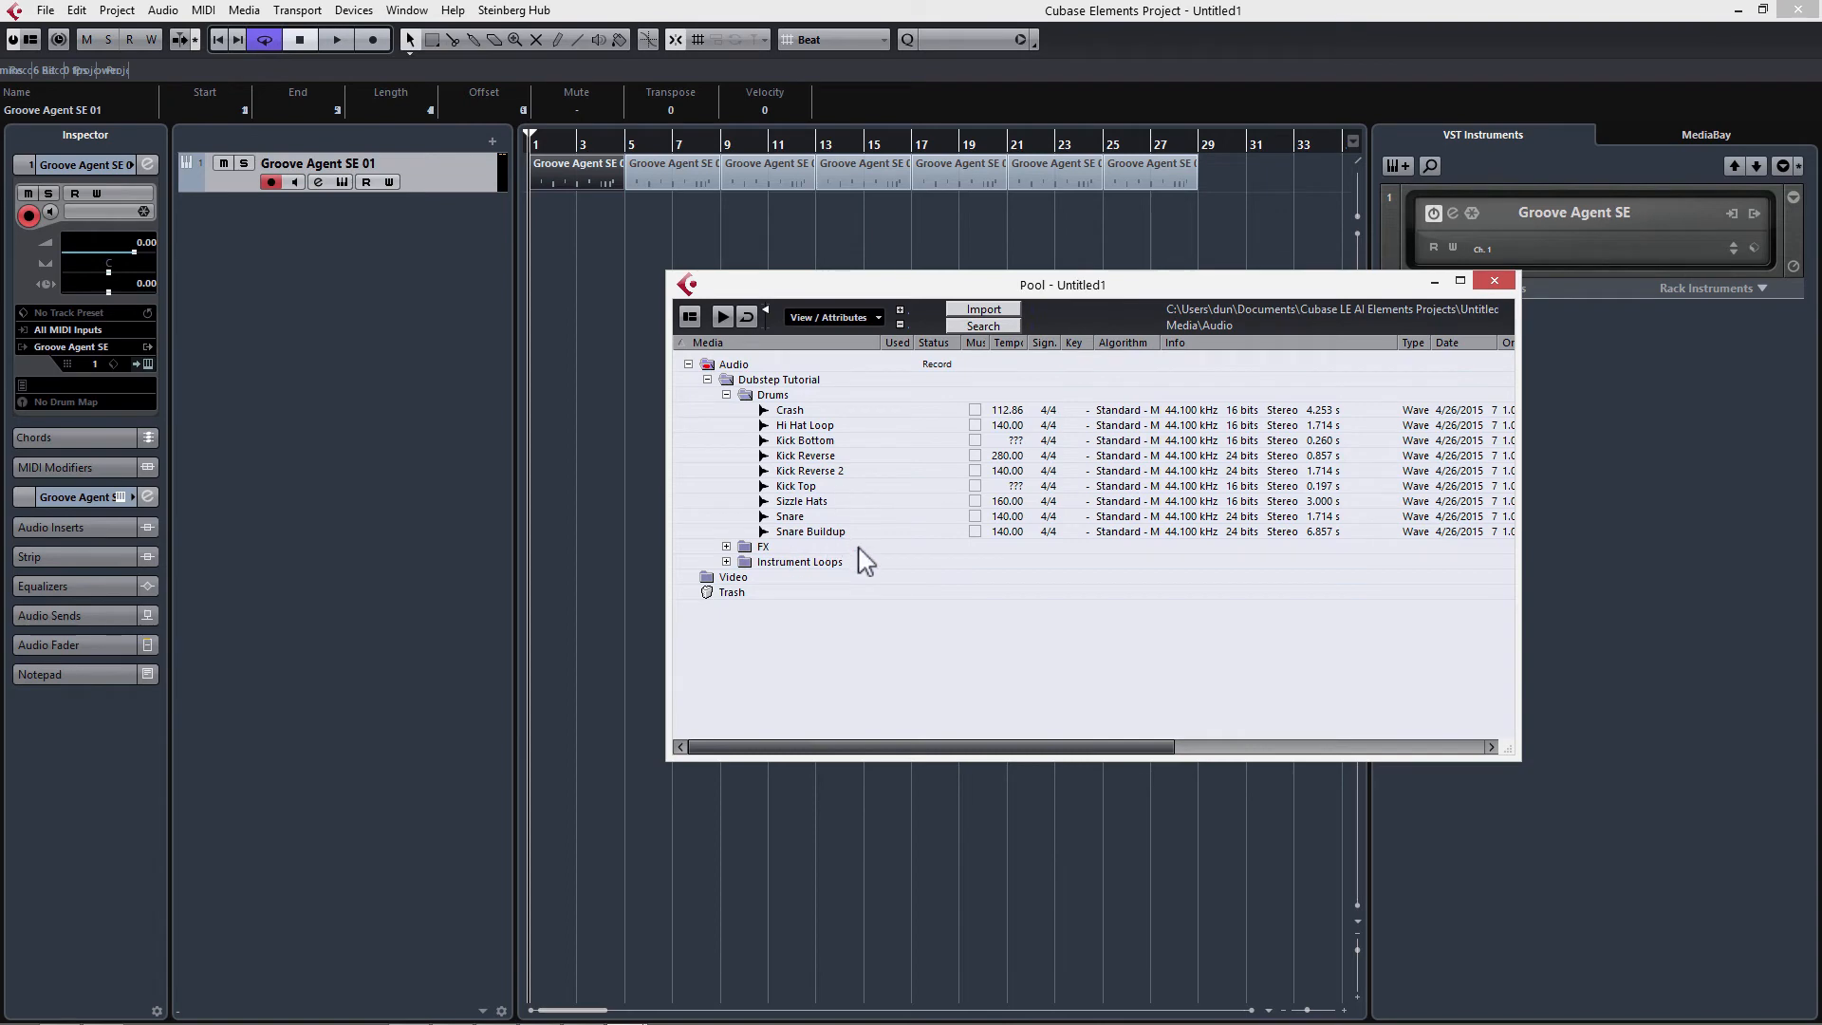
pyautogui.moveTo(854, 286); pyautogui.dragTo(1096, 336)
pyautogui.moveTo(1036, 476); pyautogui.dragTo(742, 211)
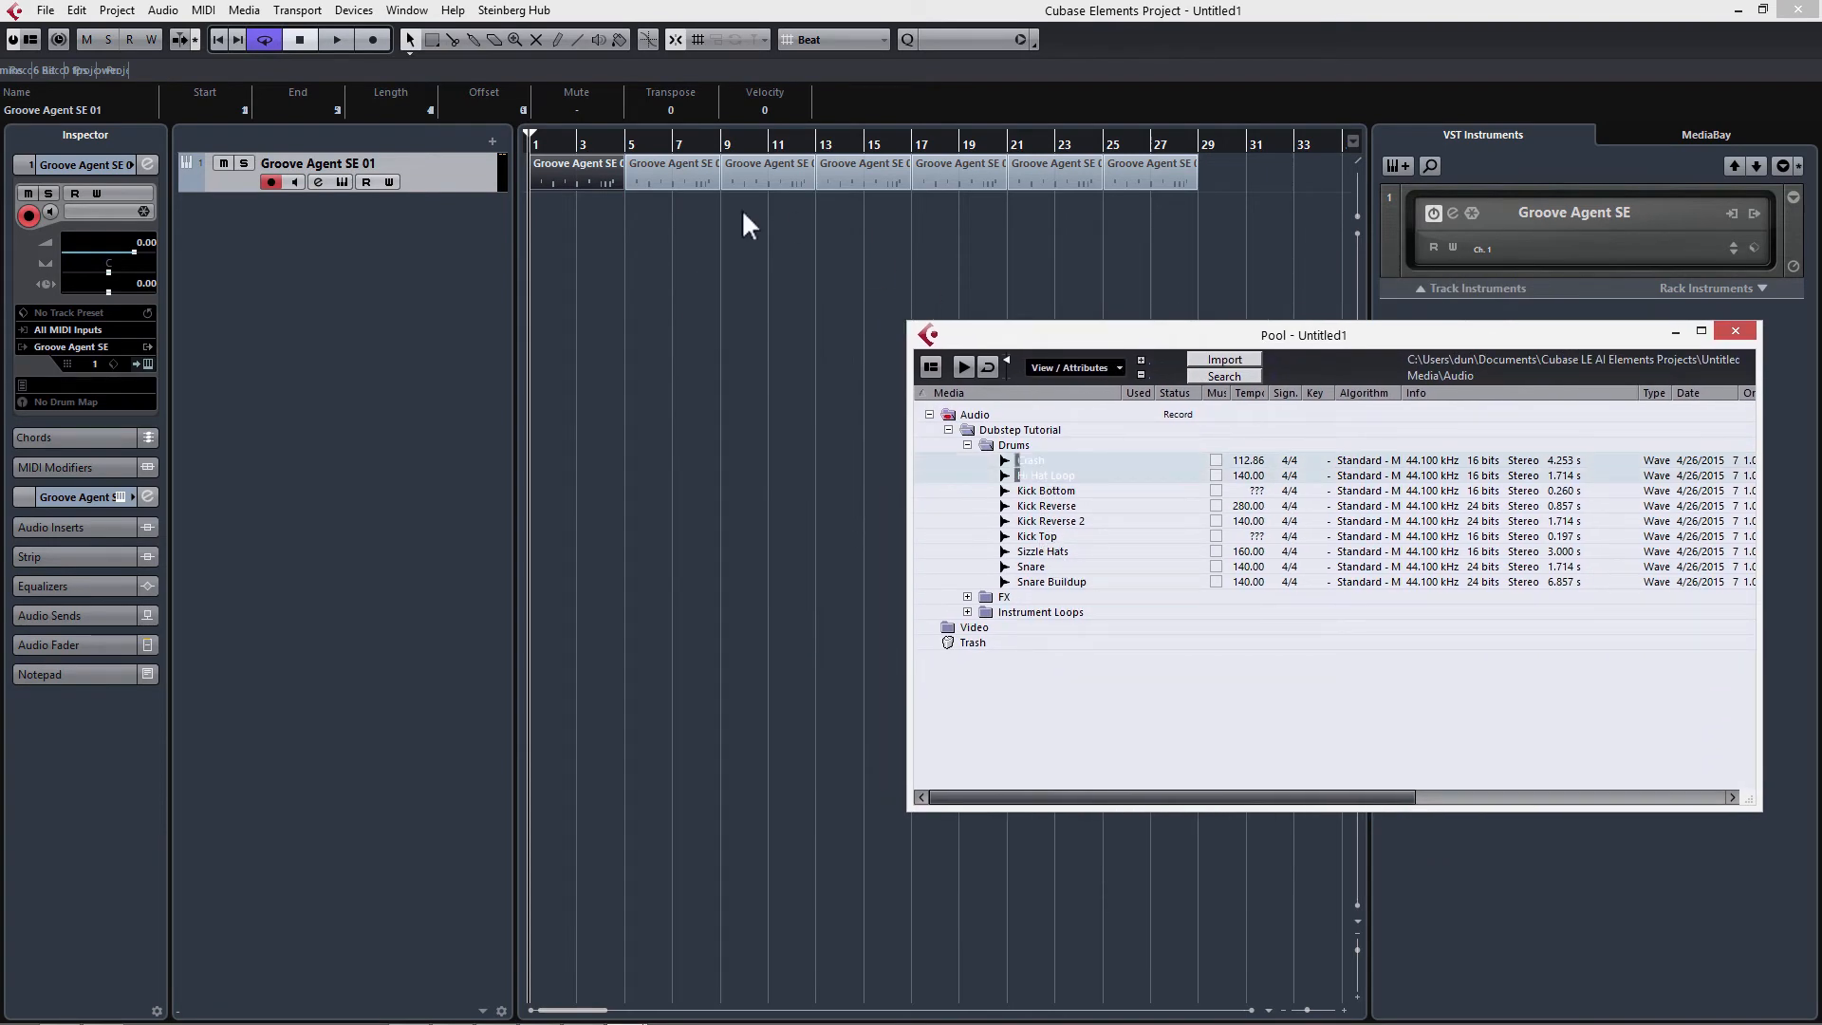
pyautogui.moveTo(561, 217)
pyautogui.mouseDown()
pyautogui.moveTo(1028, 484)
pyautogui.moveTo(667, 260)
pyautogui.moveTo(539, 211)
pyautogui.mouseUp()
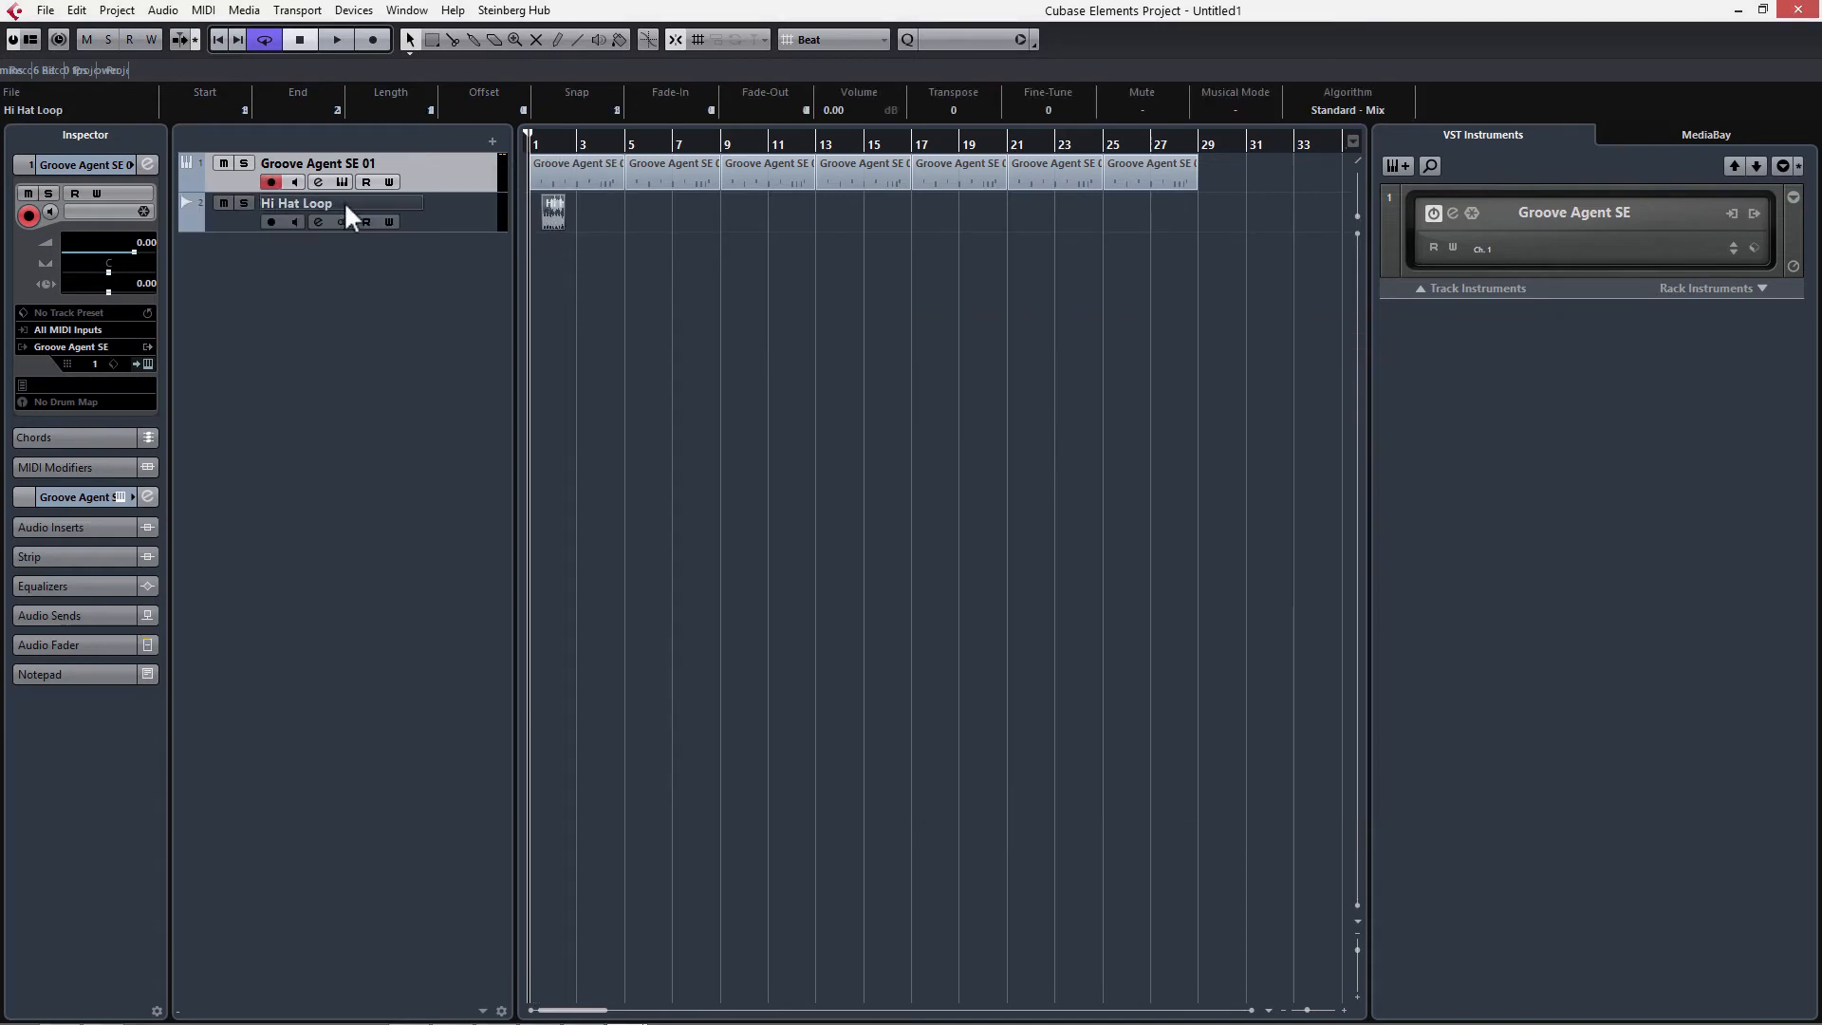
# Move the Hi Hat Loop event to the start of bar 1 and duplicate it seven times to fill bars 1 to 8
pyautogui.scroll(5, 534, 212)
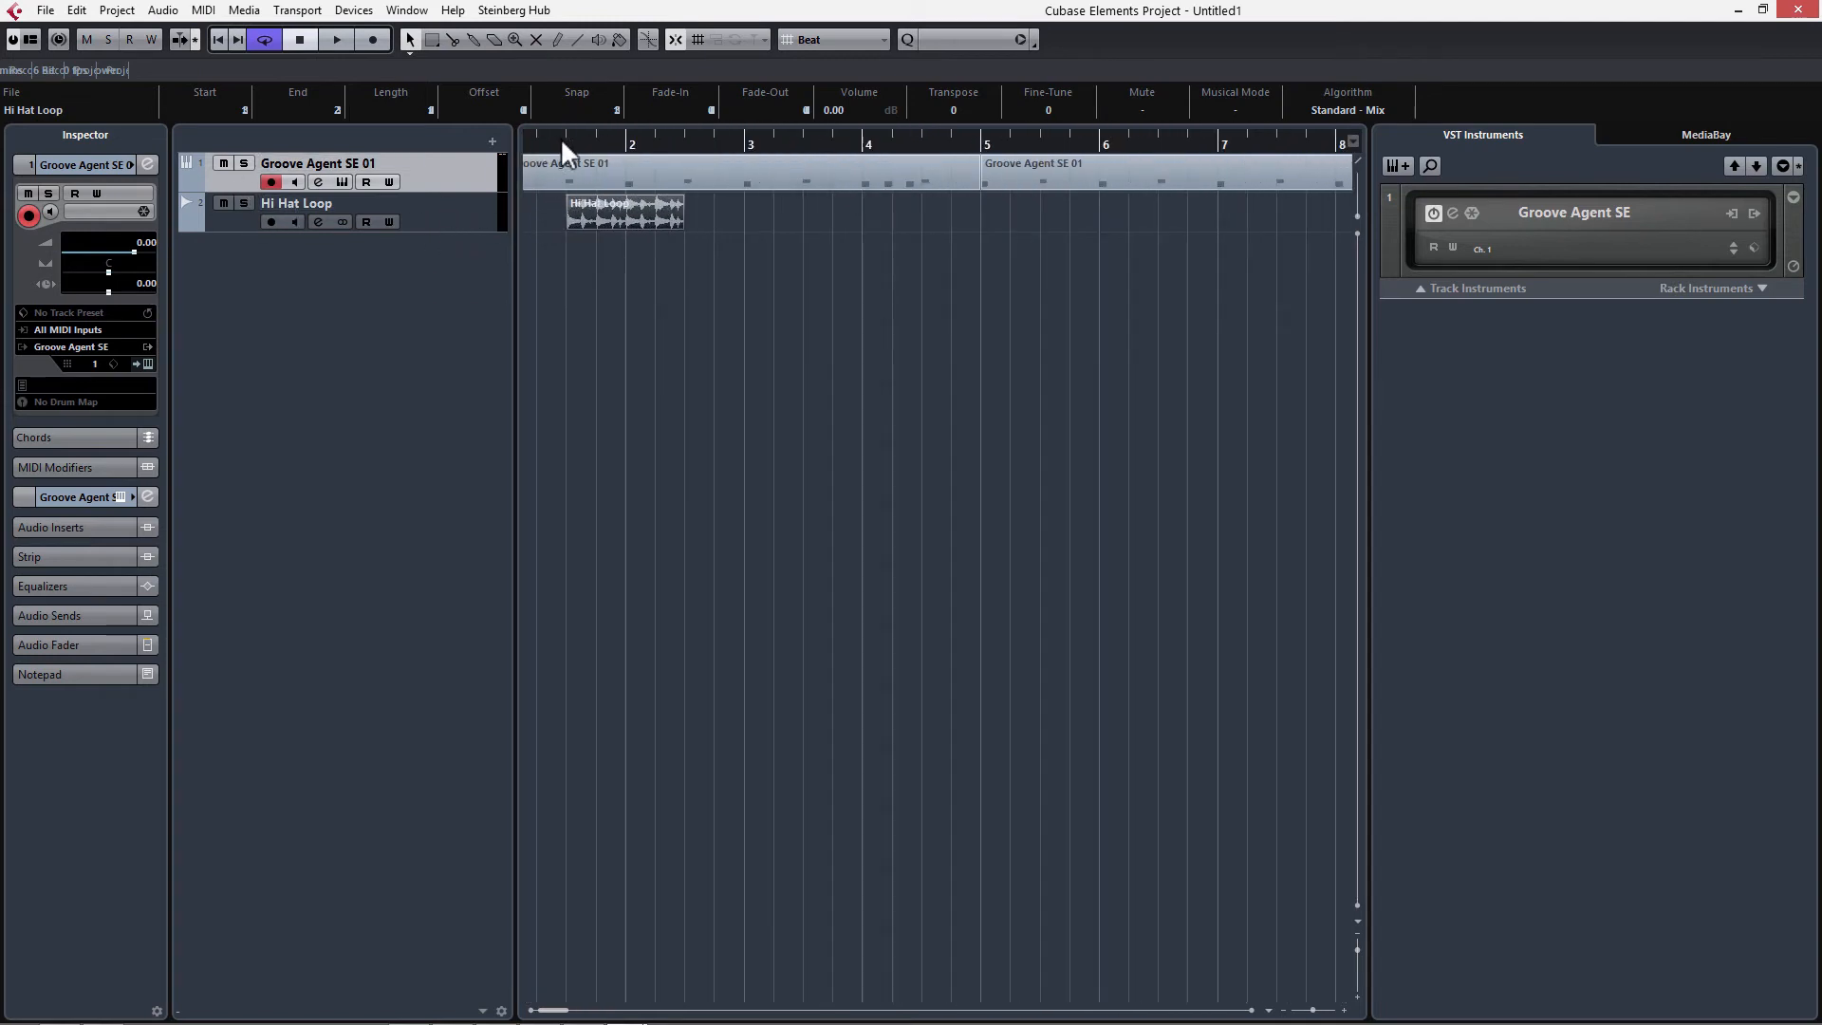
pyautogui.moveTo(560, 138); pyautogui.dragTo(283, 139)
pyautogui.moveTo(597, 222); pyautogui.dragTo(579, 220)
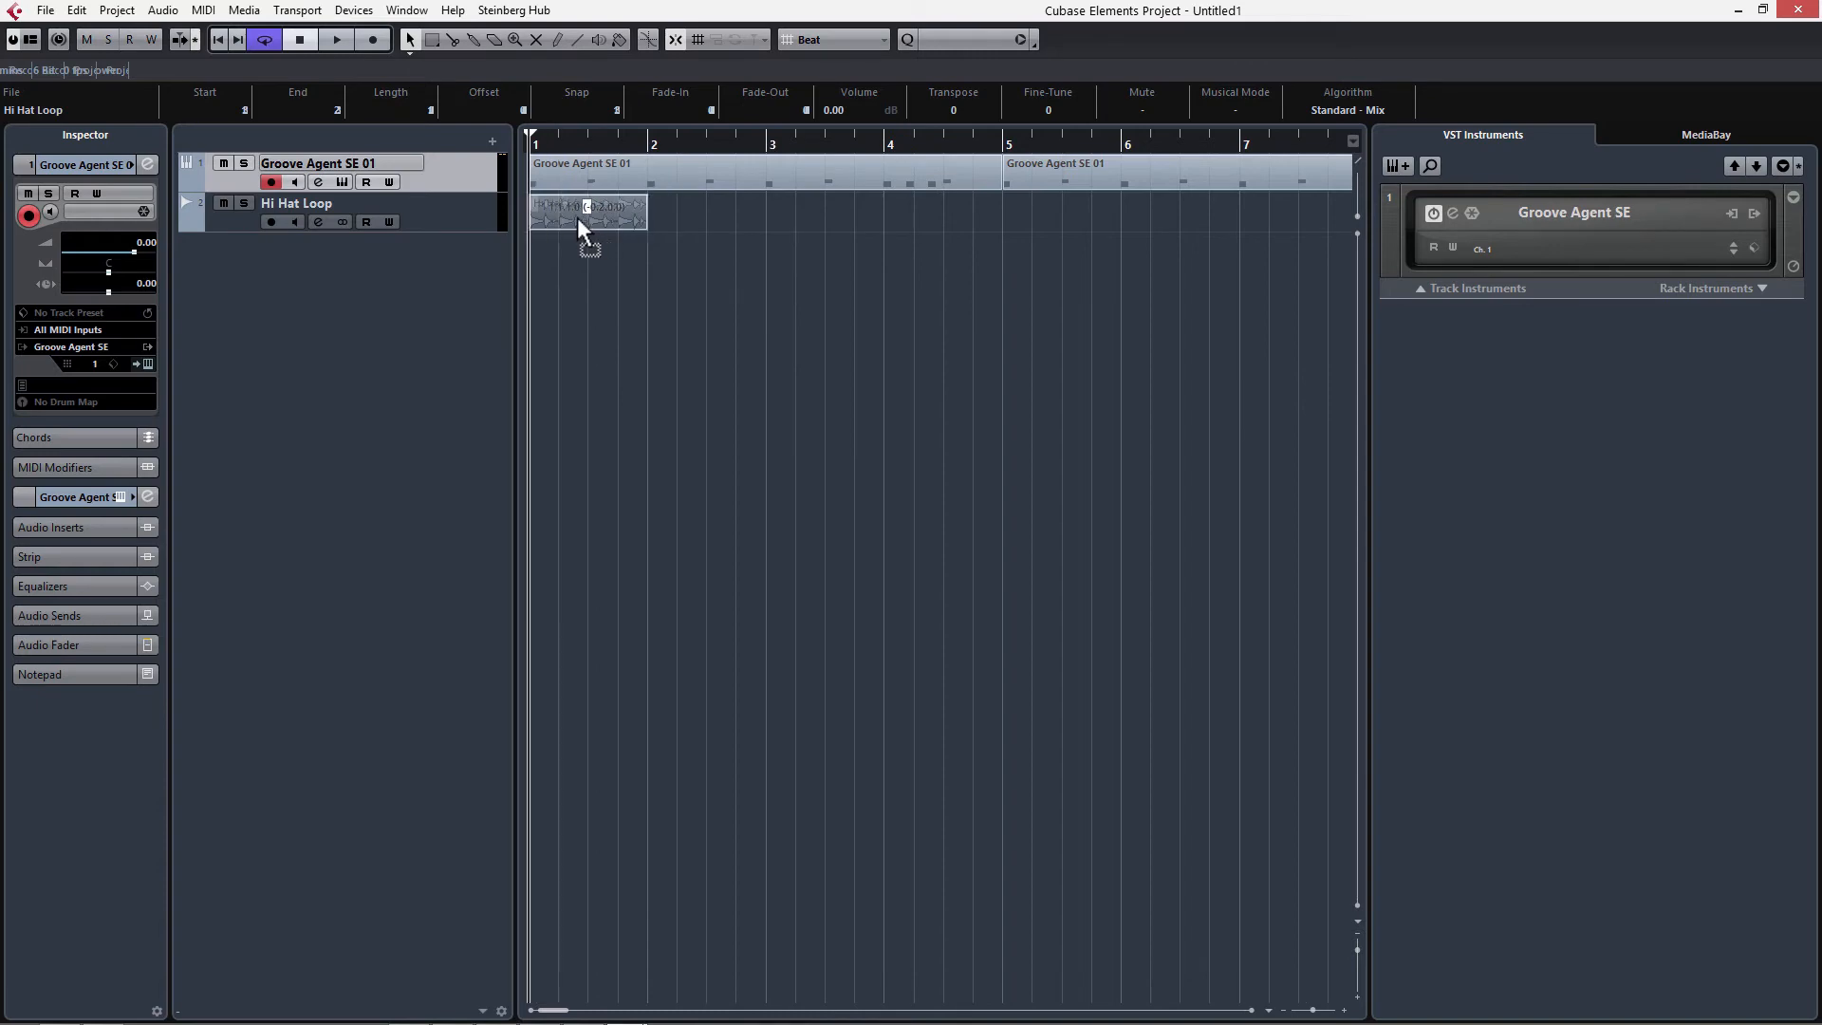
pyautogui.hotkey('ctrl', 'd')
pyautogui.hotkey('ctrl', 'd')
pyautogui.hotkey('ctrl', 'd')
pyautogui.hotkey('ctrl', 'd')
pyautogui.hotkey('ctrl', 'd')
pyautogui.hotkey('ctrl', 'd')
pyautogui.hotkey('ctrl', 'd')
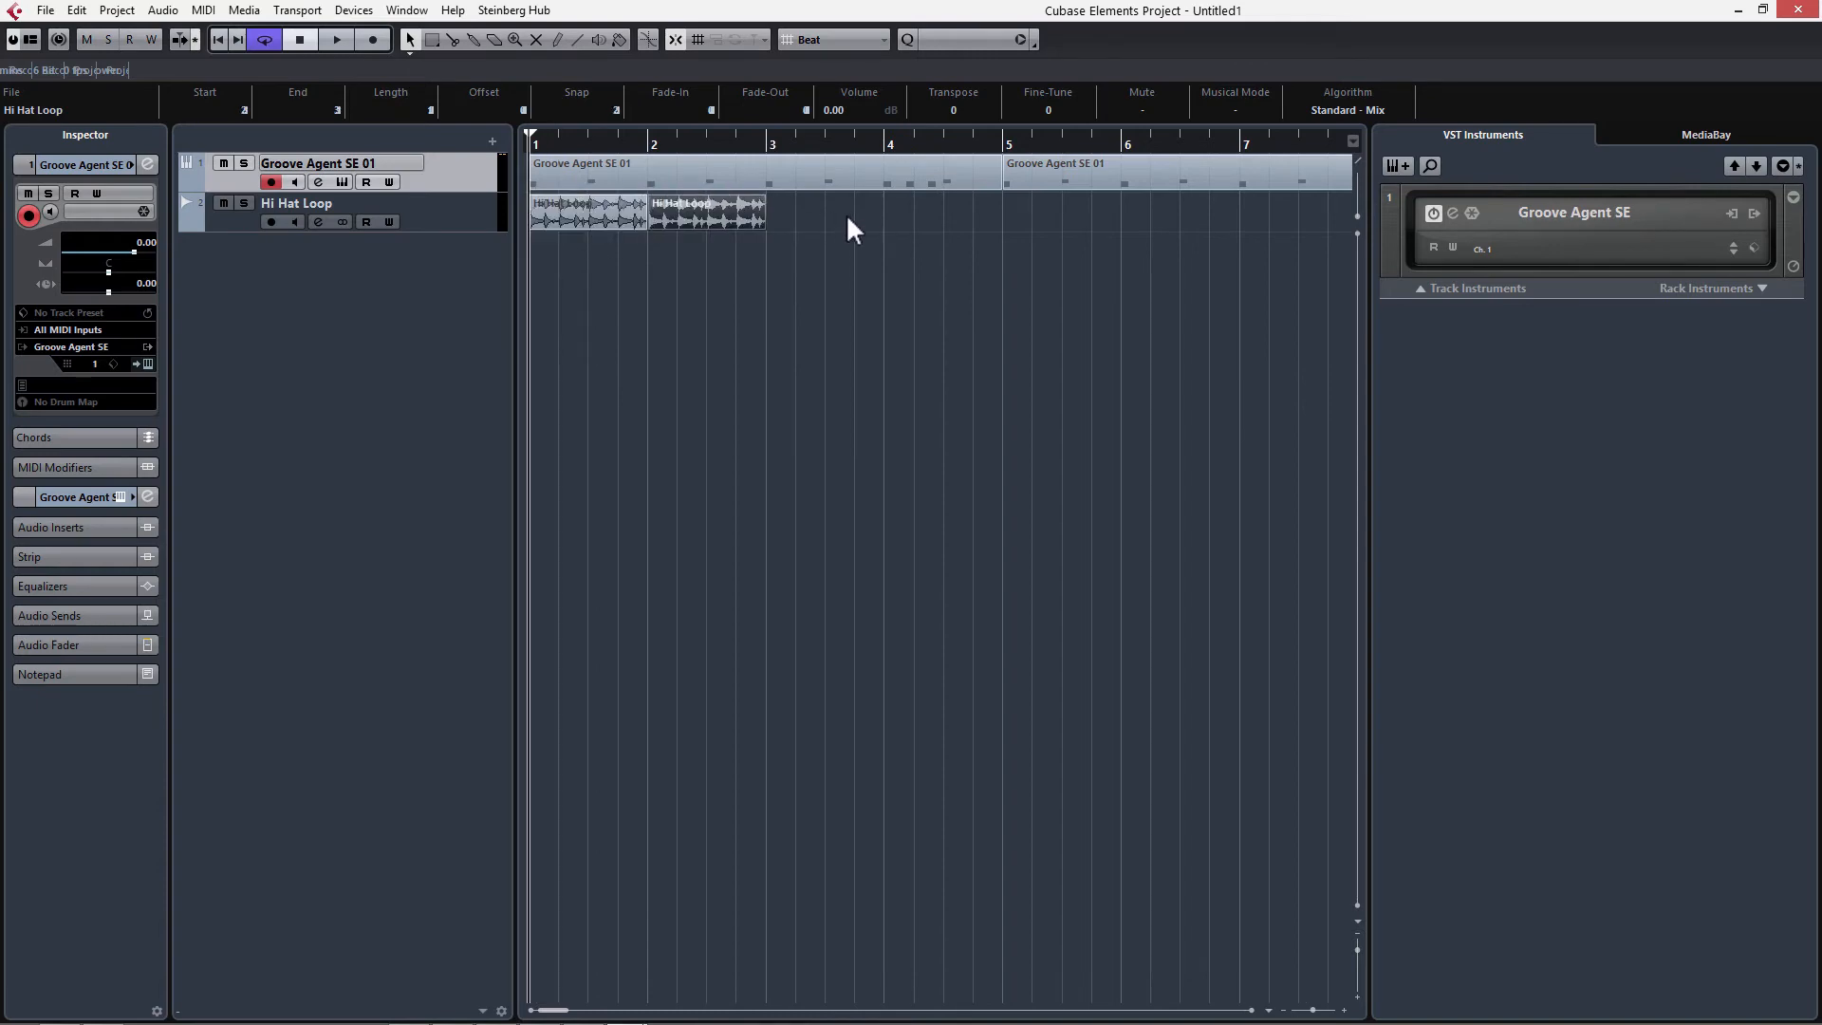
pyautogui.press('g')
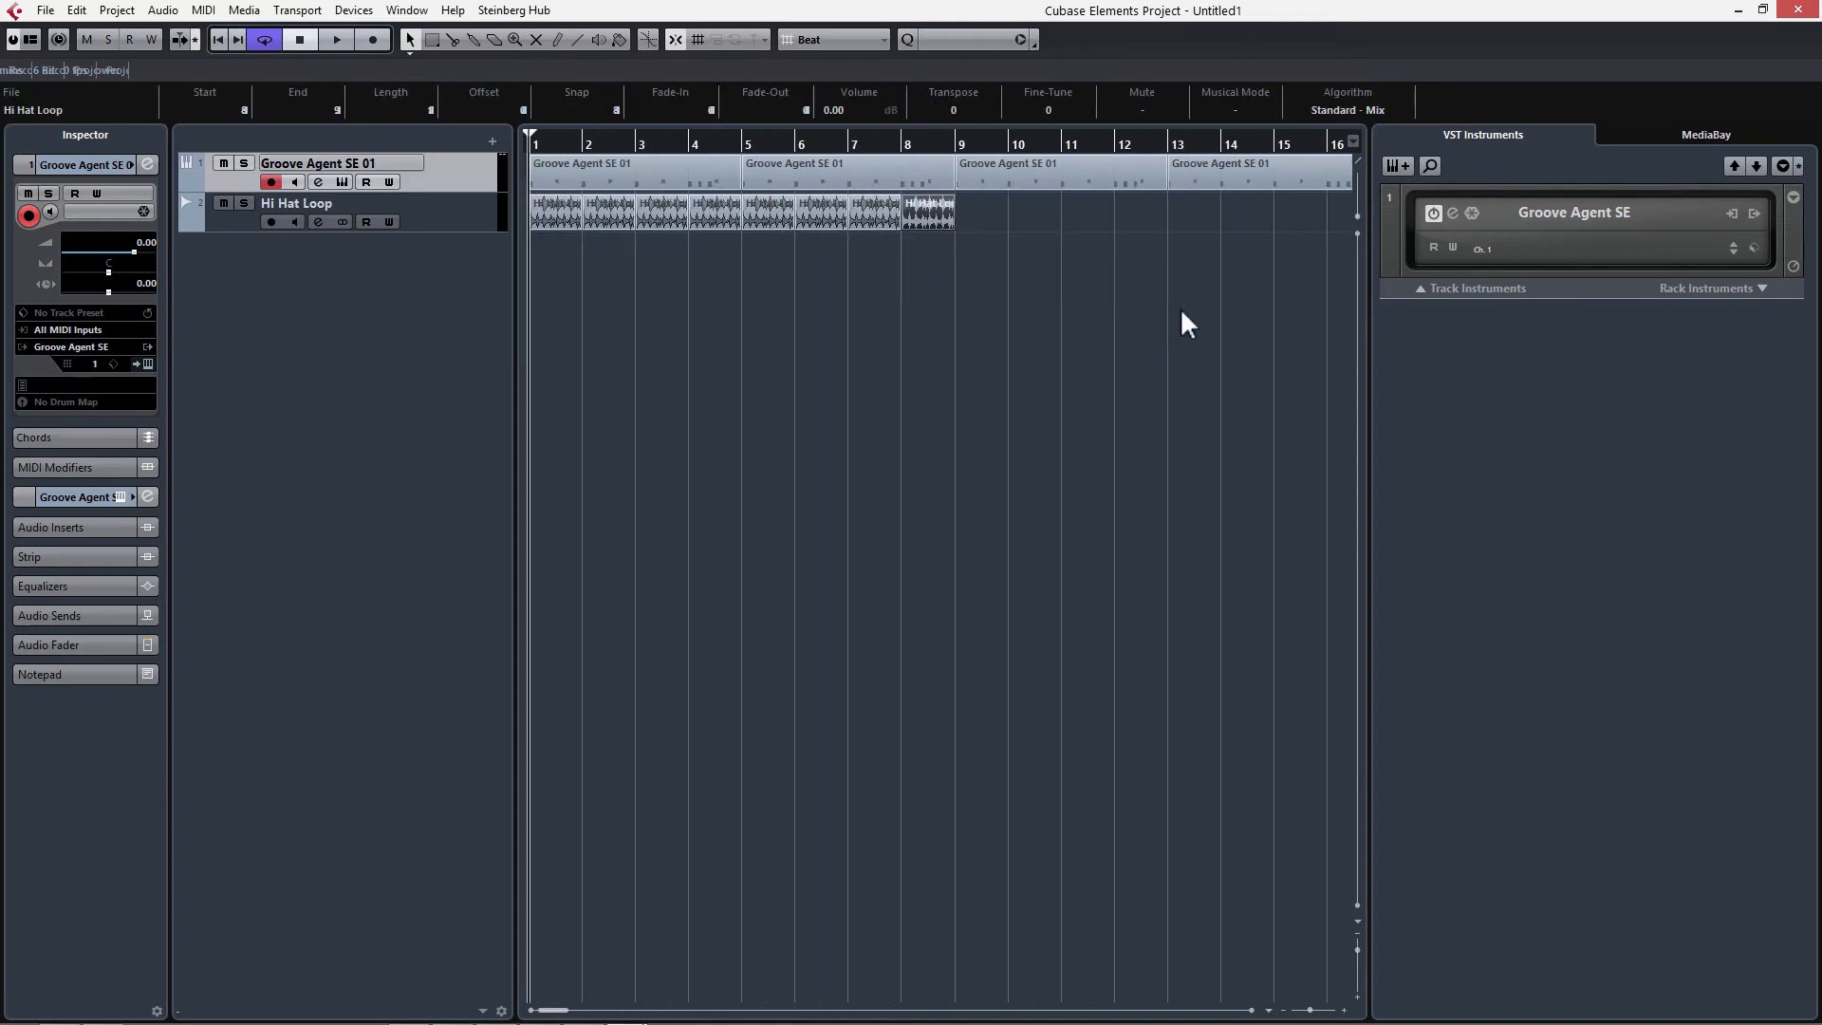
# Play the loop with the drums and lower the Hi Hat Loop track's volume to -5.86 dB
pyautogui.press('space')
pyautogui.click(451, 224)
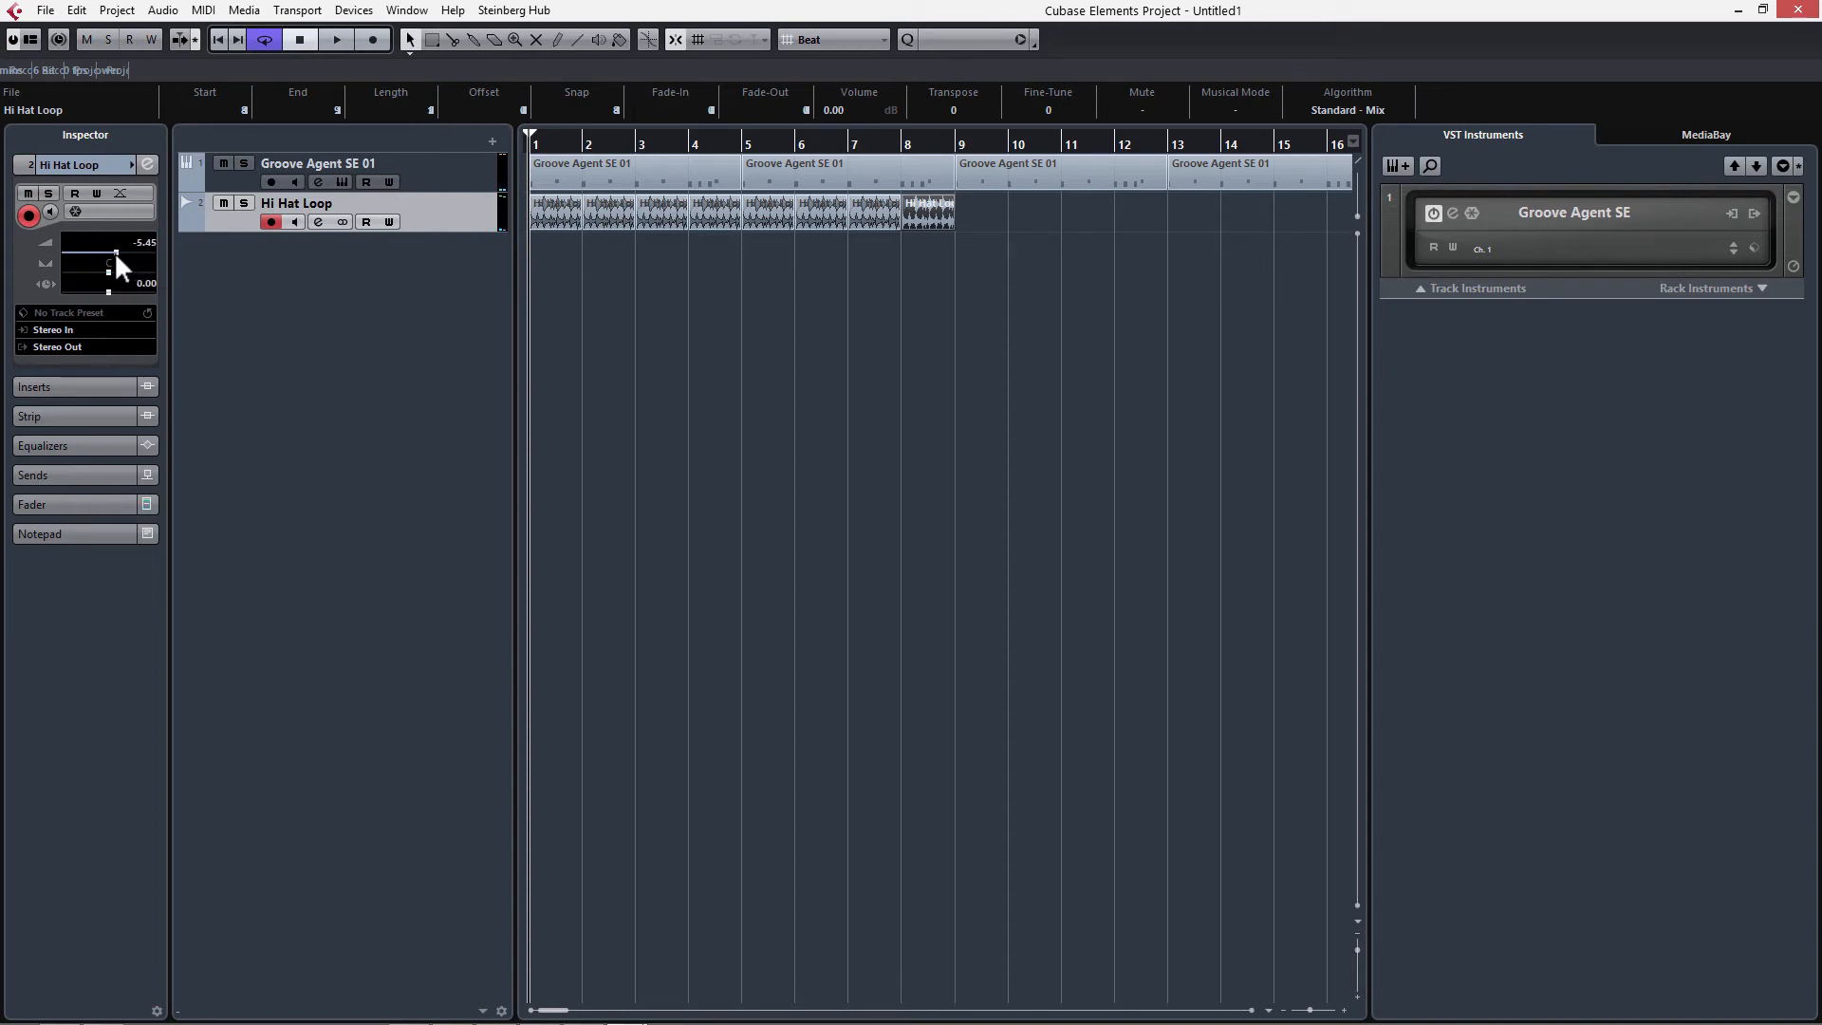
pyautogui.press('space')
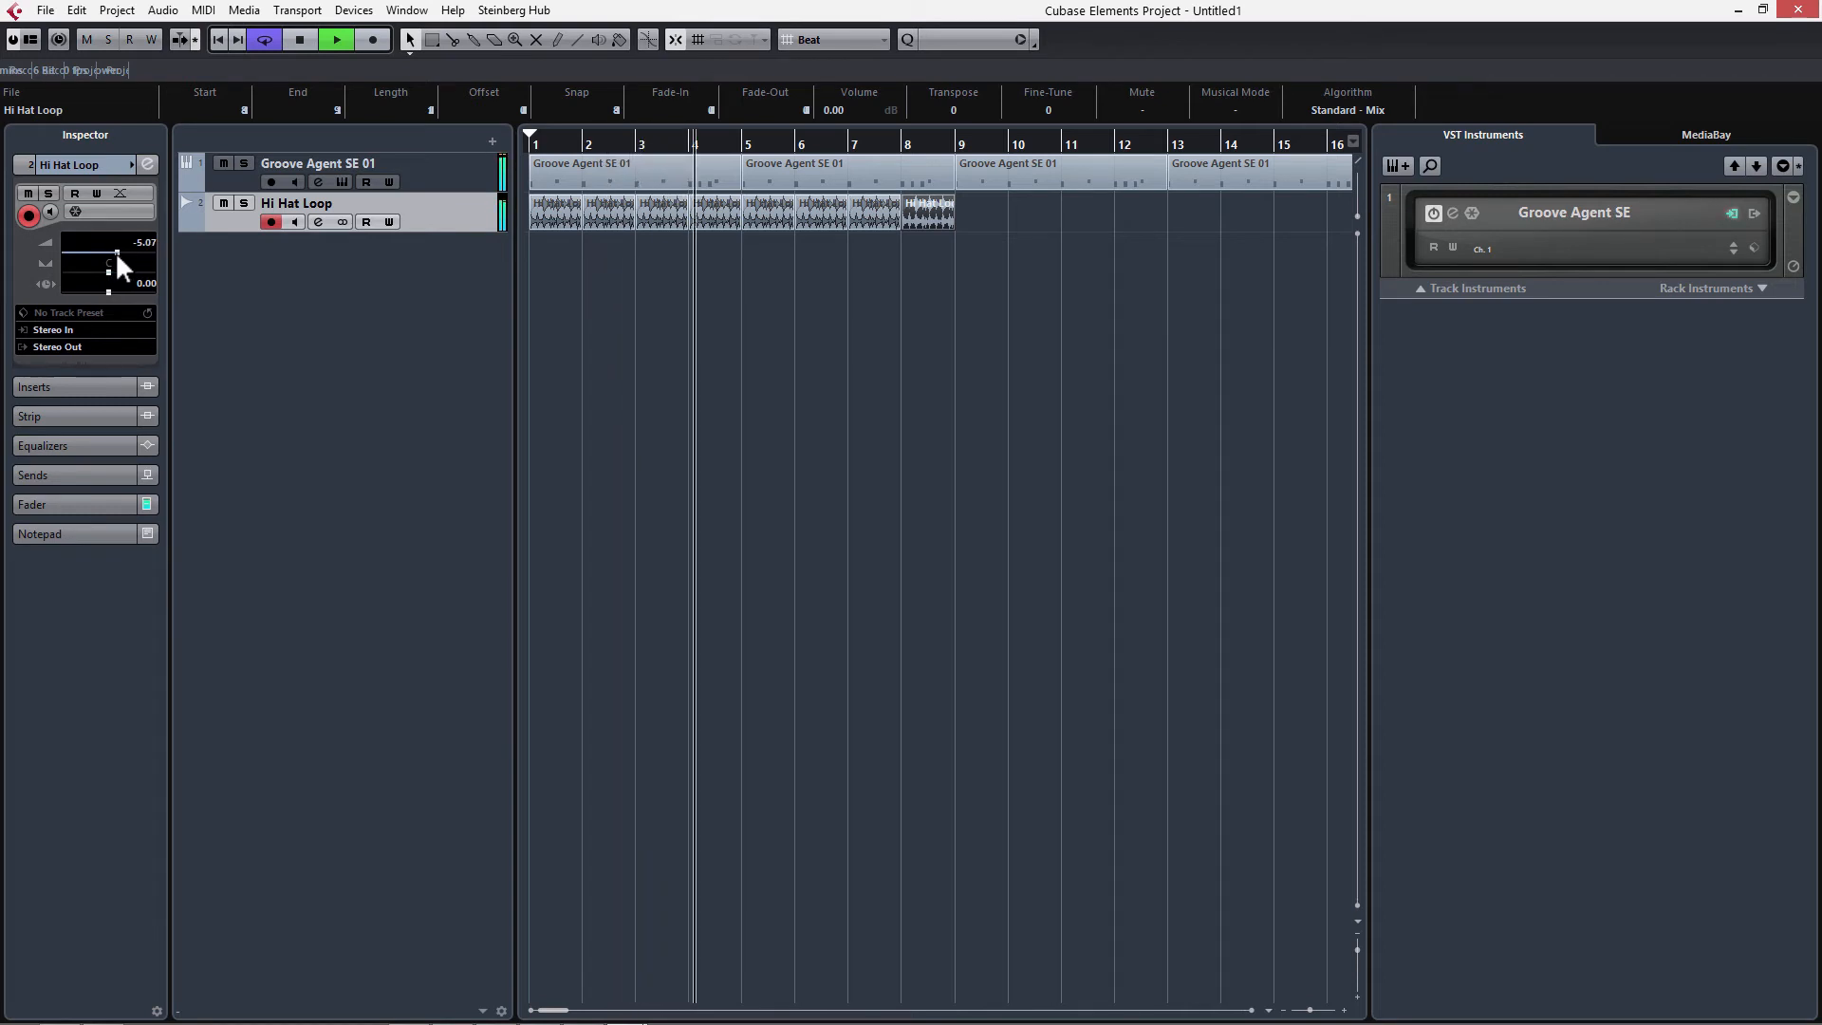
pyautogui.press('space')
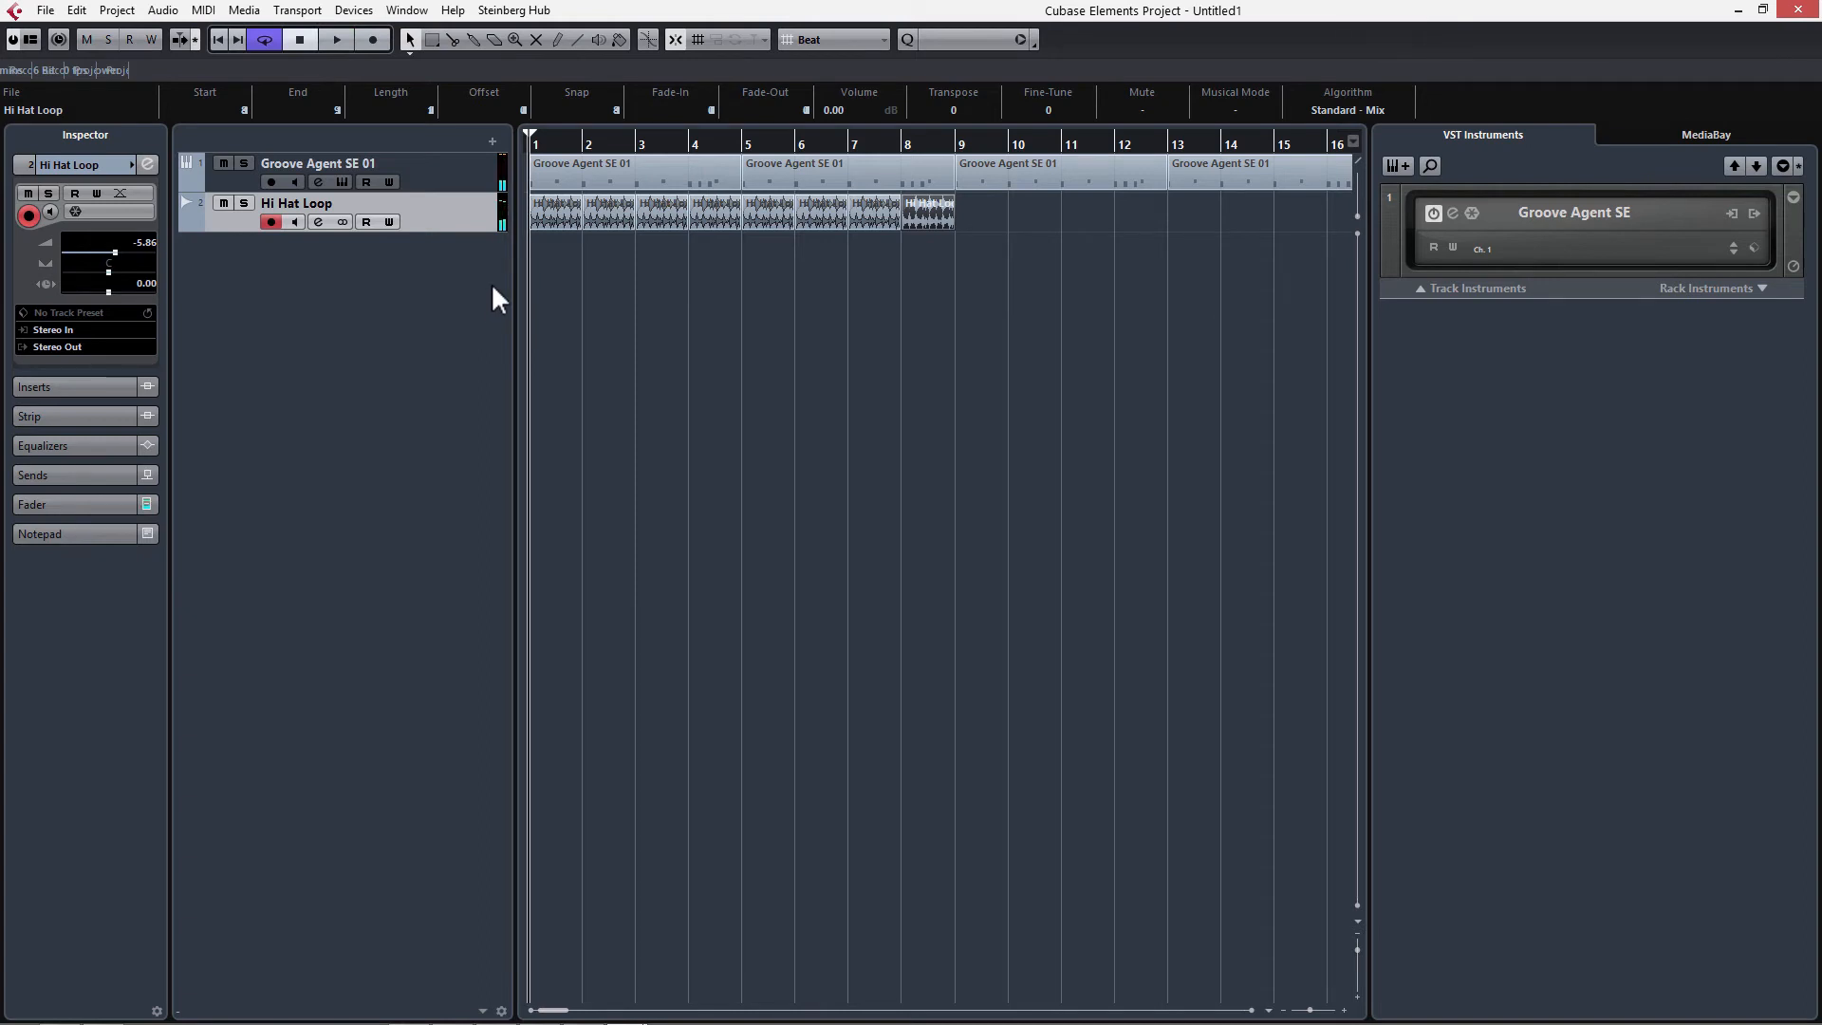
pyautogui.click(300, 10)
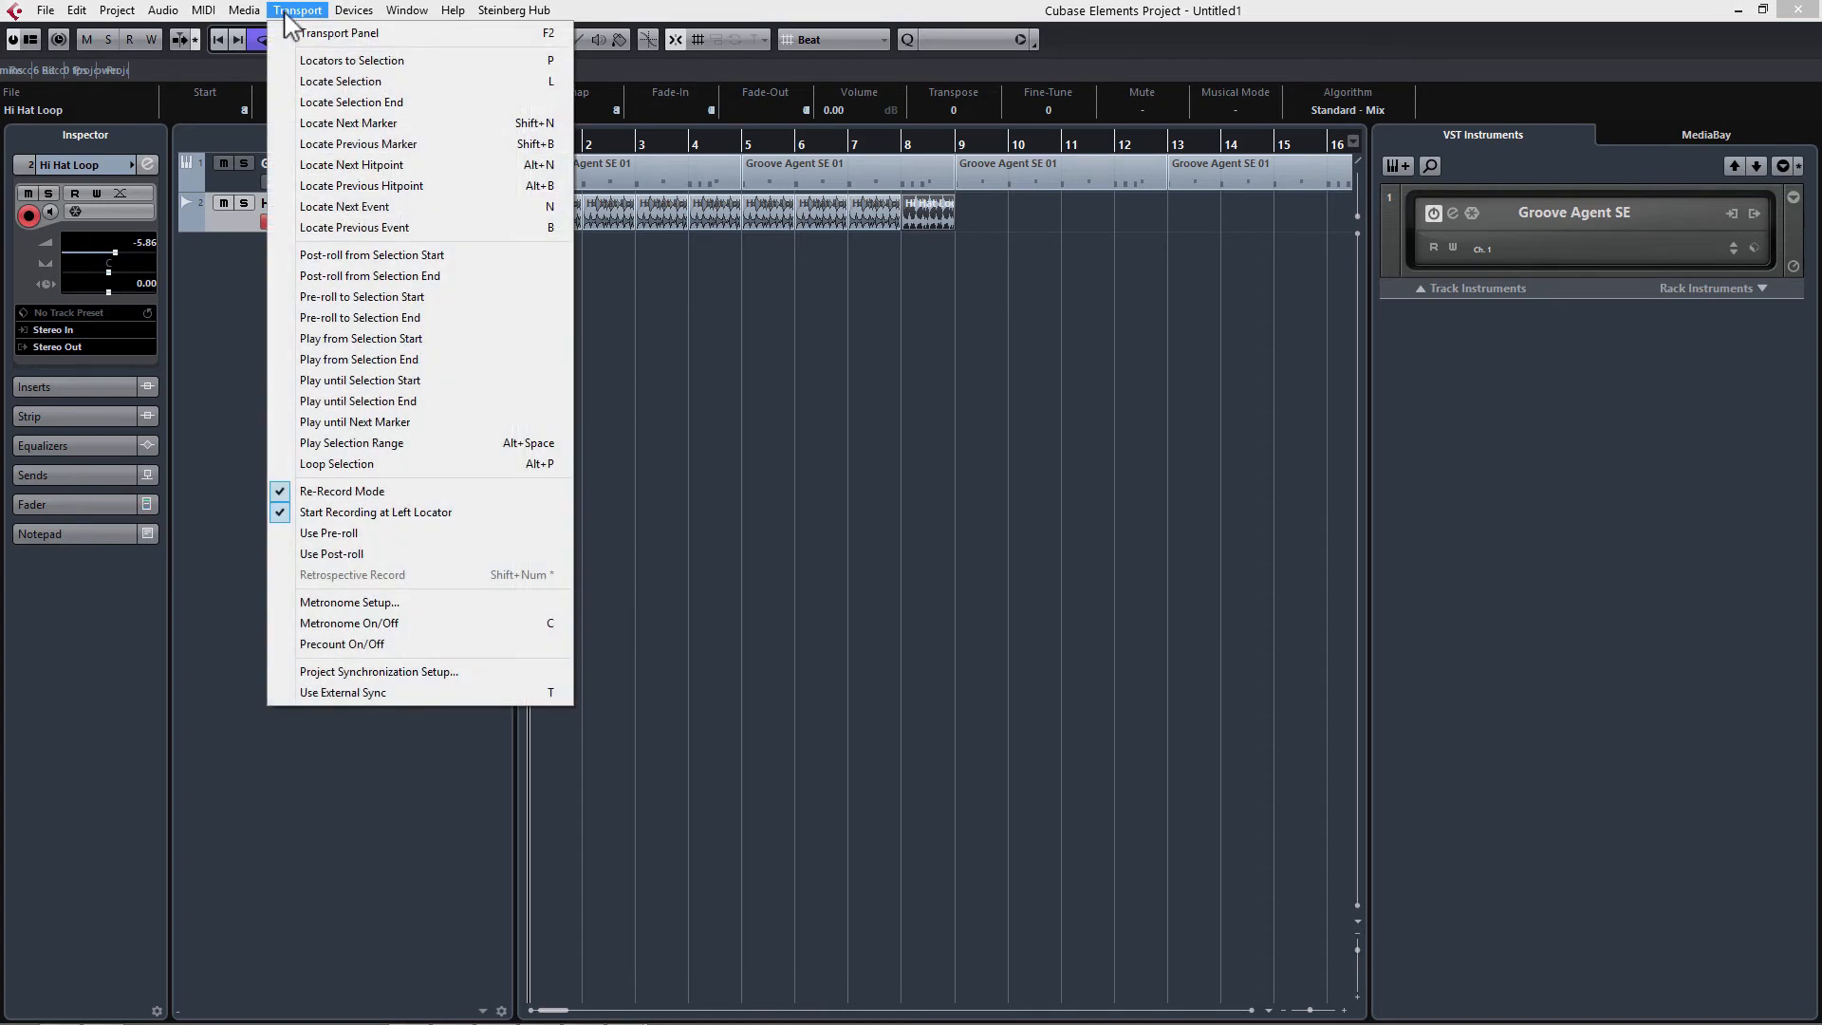
pyautogui.click(332, 29)
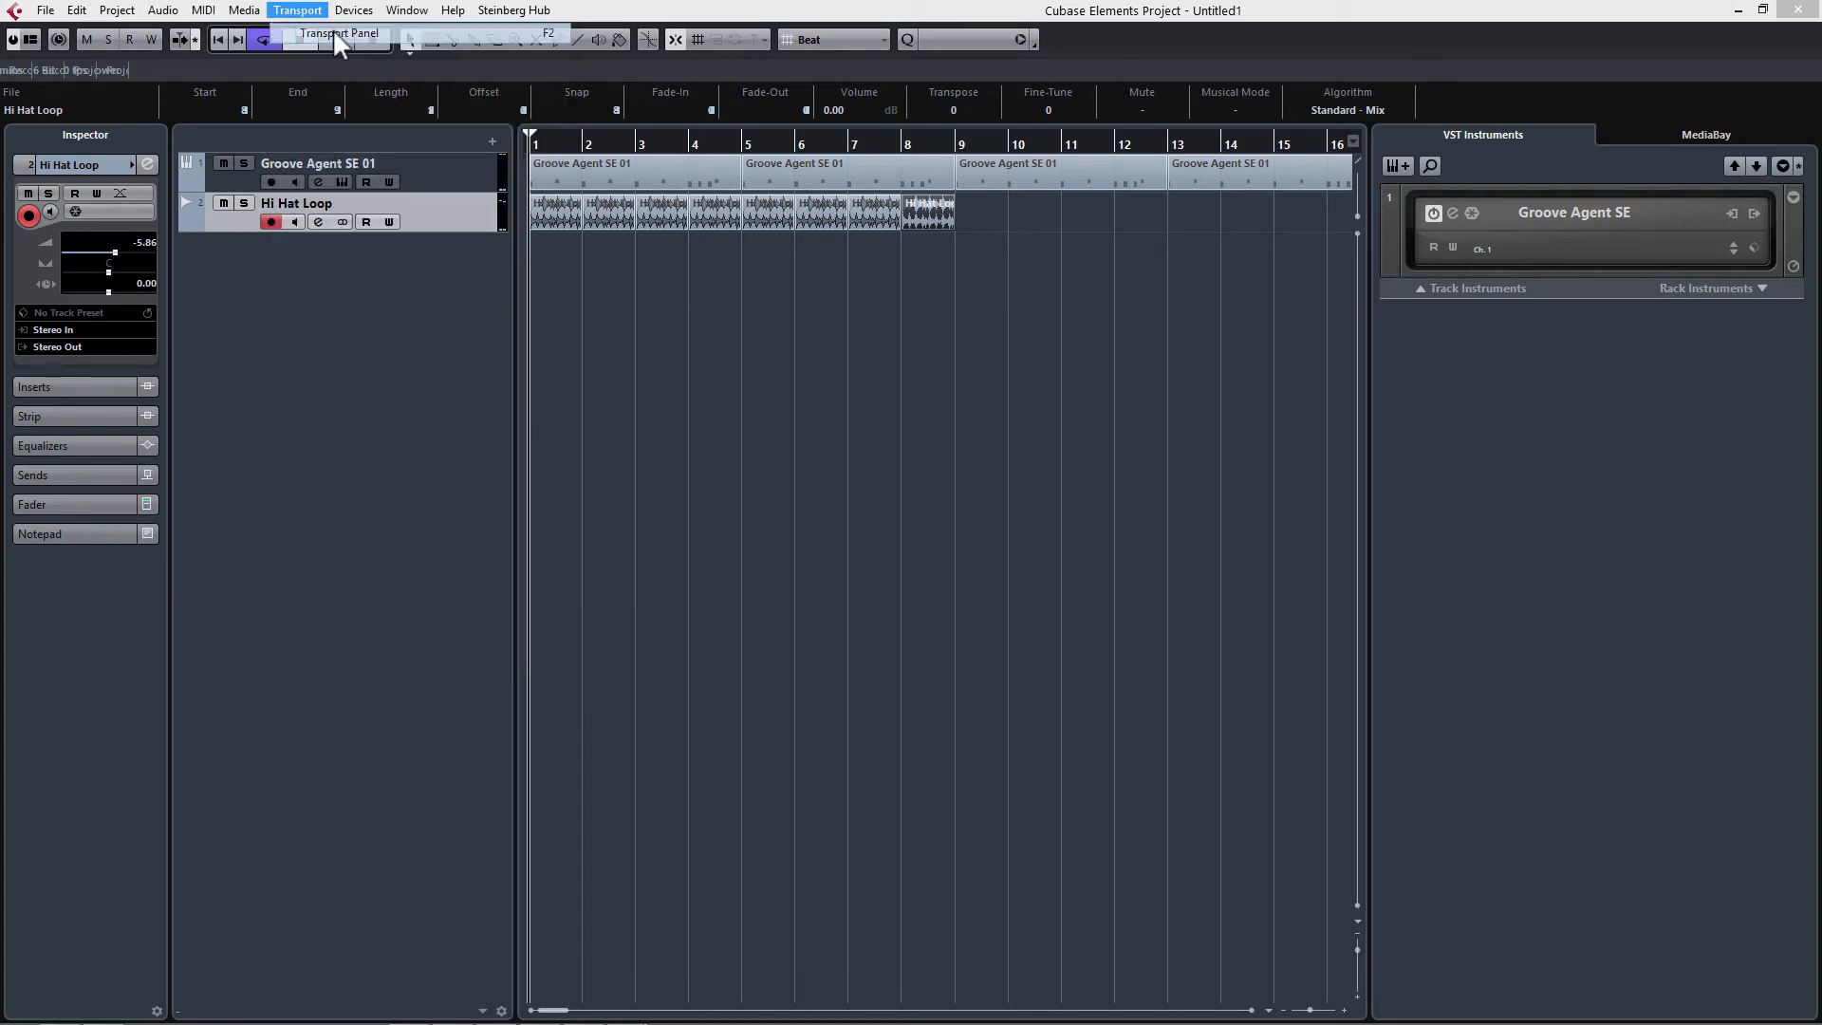
pyautogui.click(357, 107)
# Place Sizzle Hats from the Pool on a new audio track at bar 1 and trim the event to one beat
pyautogui.click(244, 9)
pyautogui.click(262, 35)
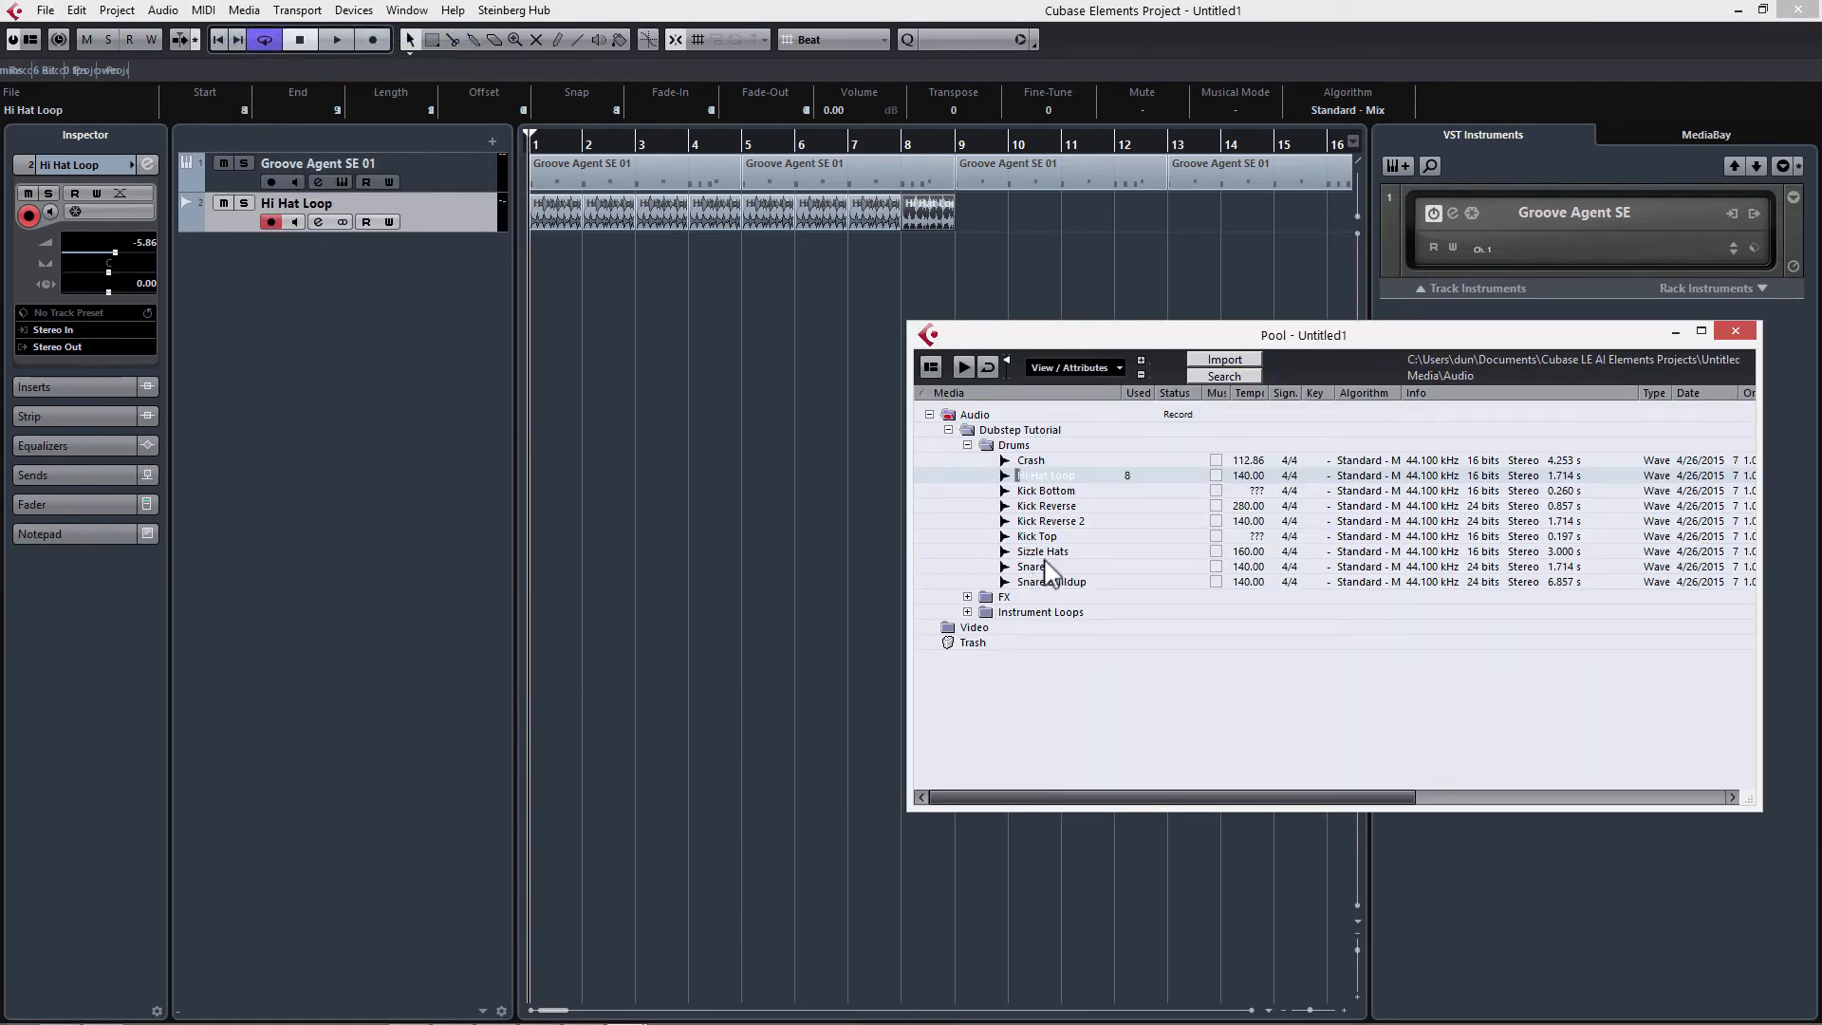
pyautogui.moveTo(1025, 552); pyautogui.dragTo(534, 249)
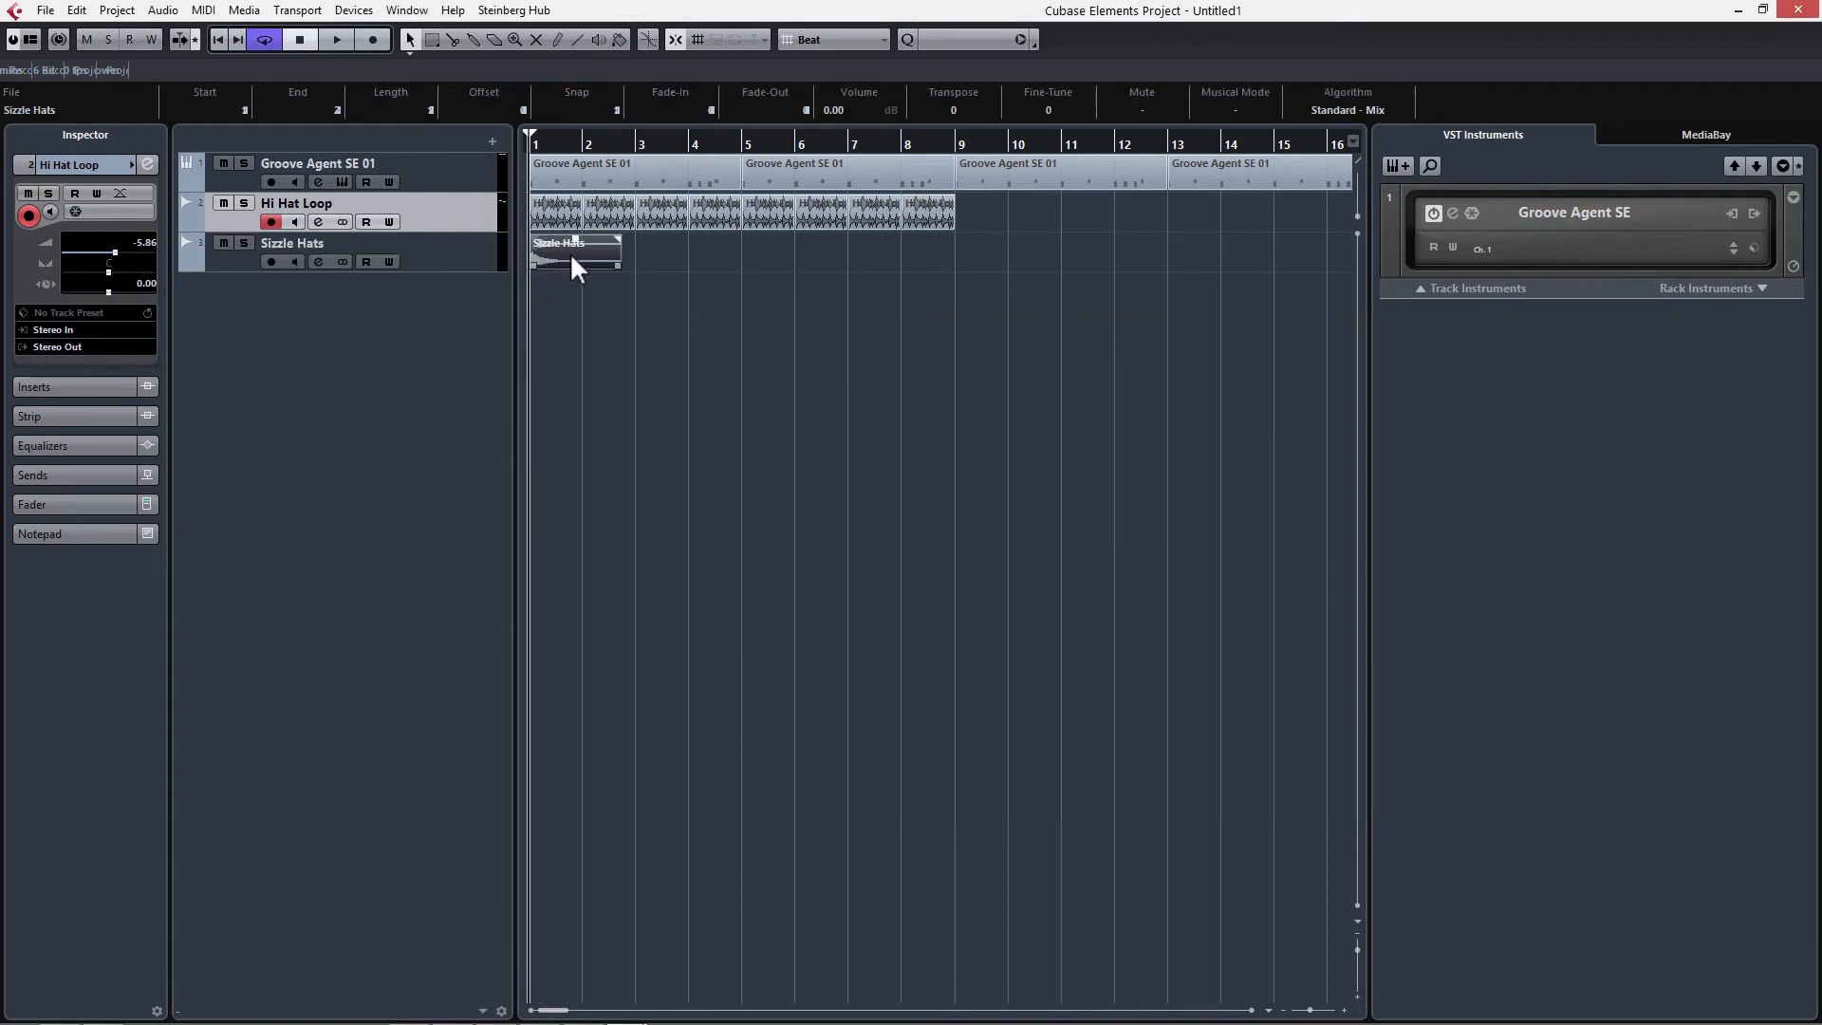
pyautogui.scroll(6, 548, 248)
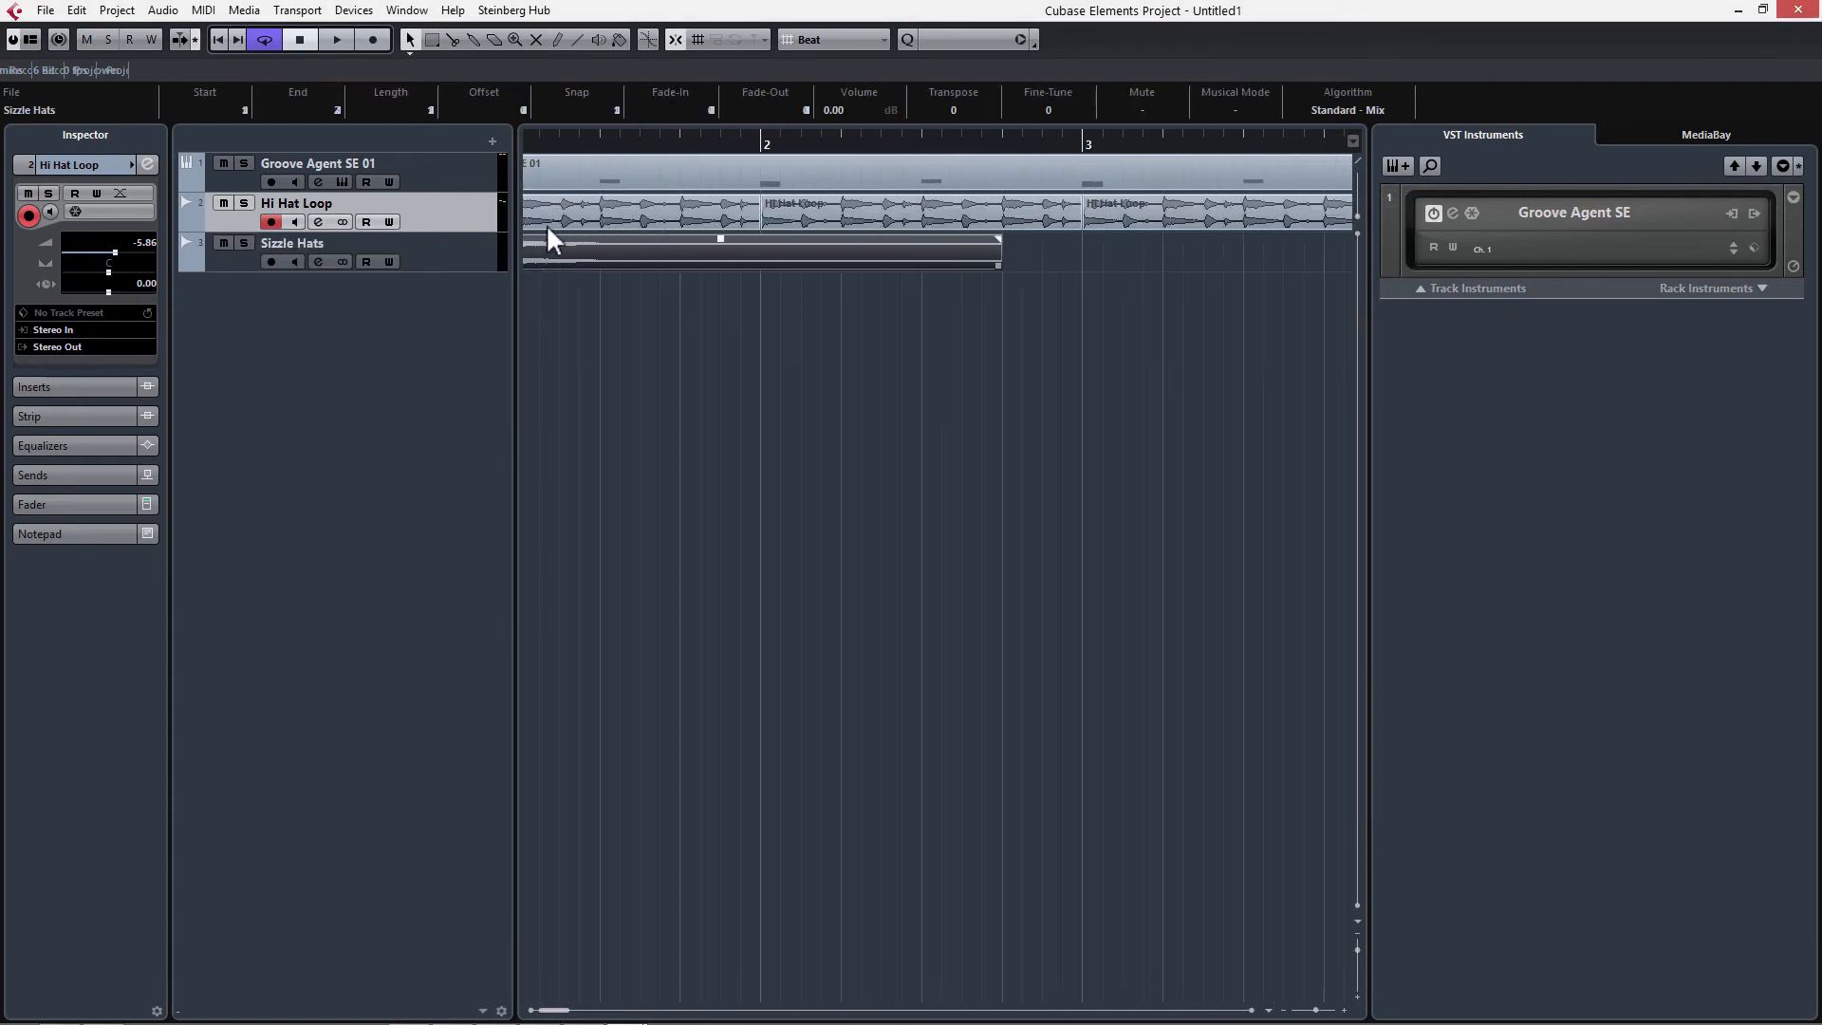
pyautogui.moveTo(592, 140); pyautogui.dragTo(407, 142)
pyautogui.scroll(-1, 564, 270)
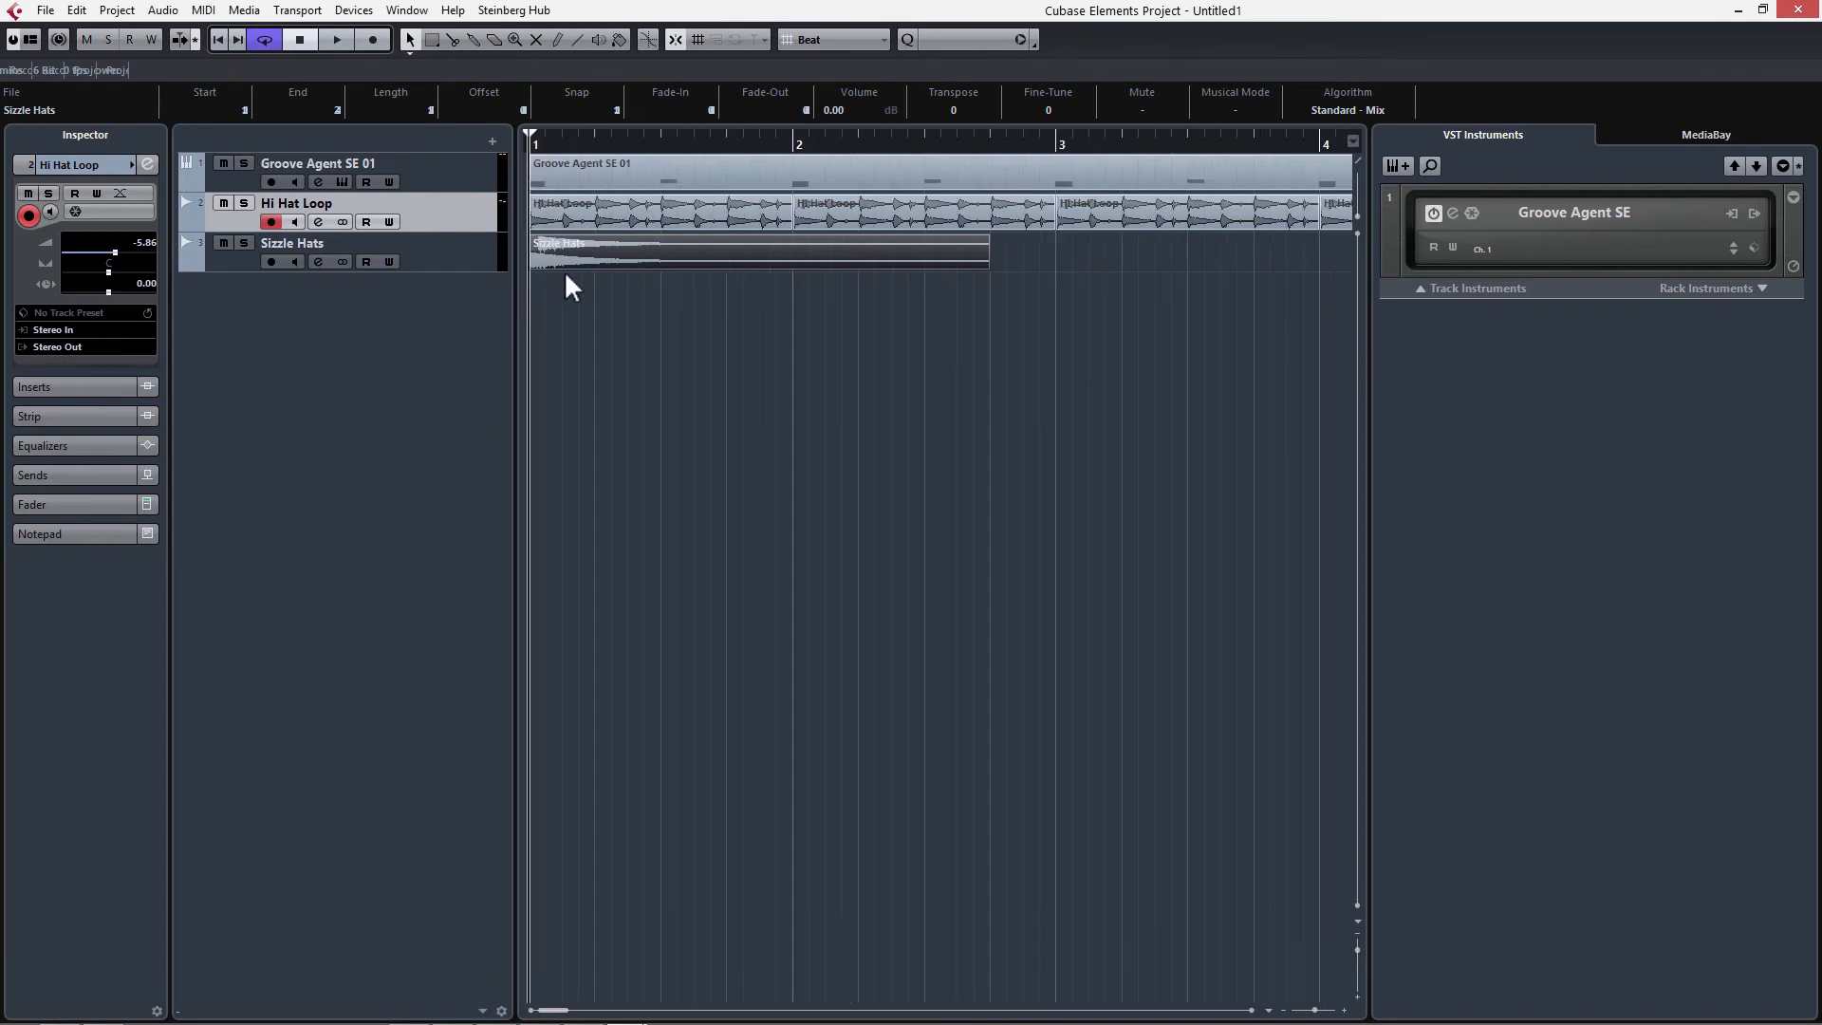
pyautogui.moveTo(987, 264); pyautogui.dragTo(598, 258)
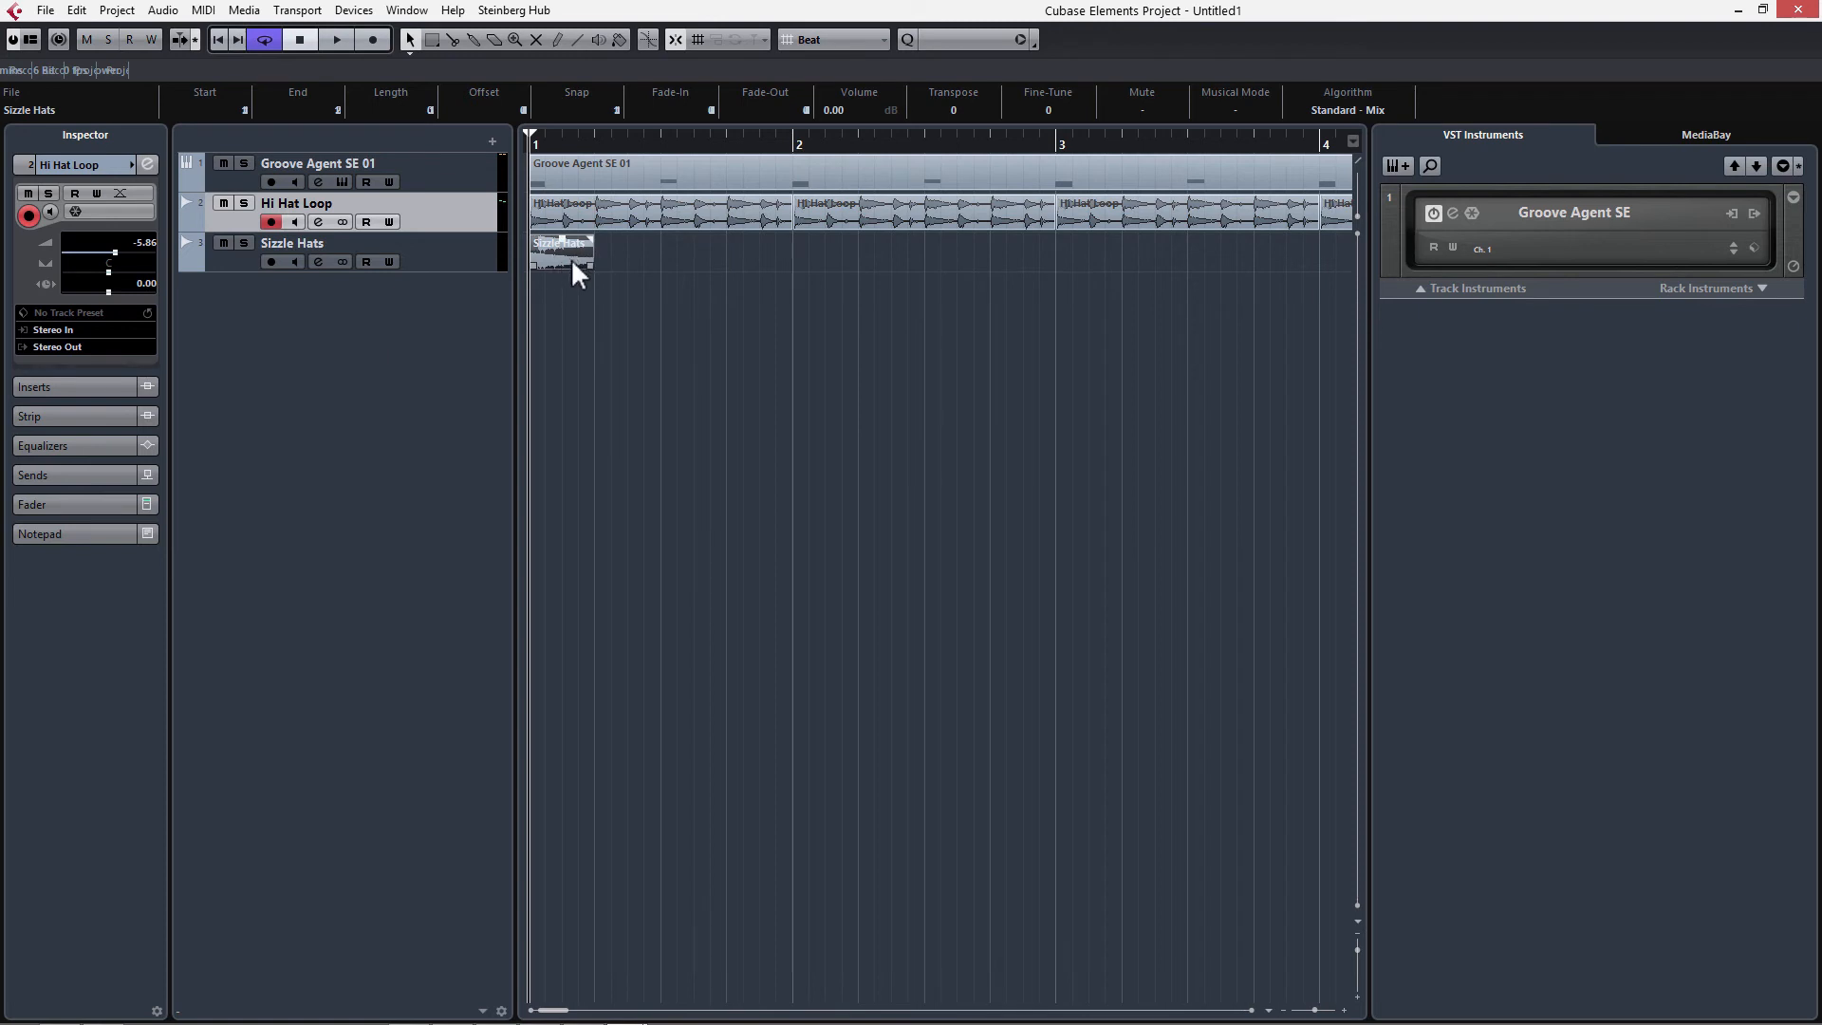
# Duplicate the trimmed Sizzle Hats event three times to fill bar 1
pyautogui.hotkey('ctrl', 'd')
pyautogui.hotkey('ctrl', 'd')
pyautogui.hotkey('ctrl', 'd')
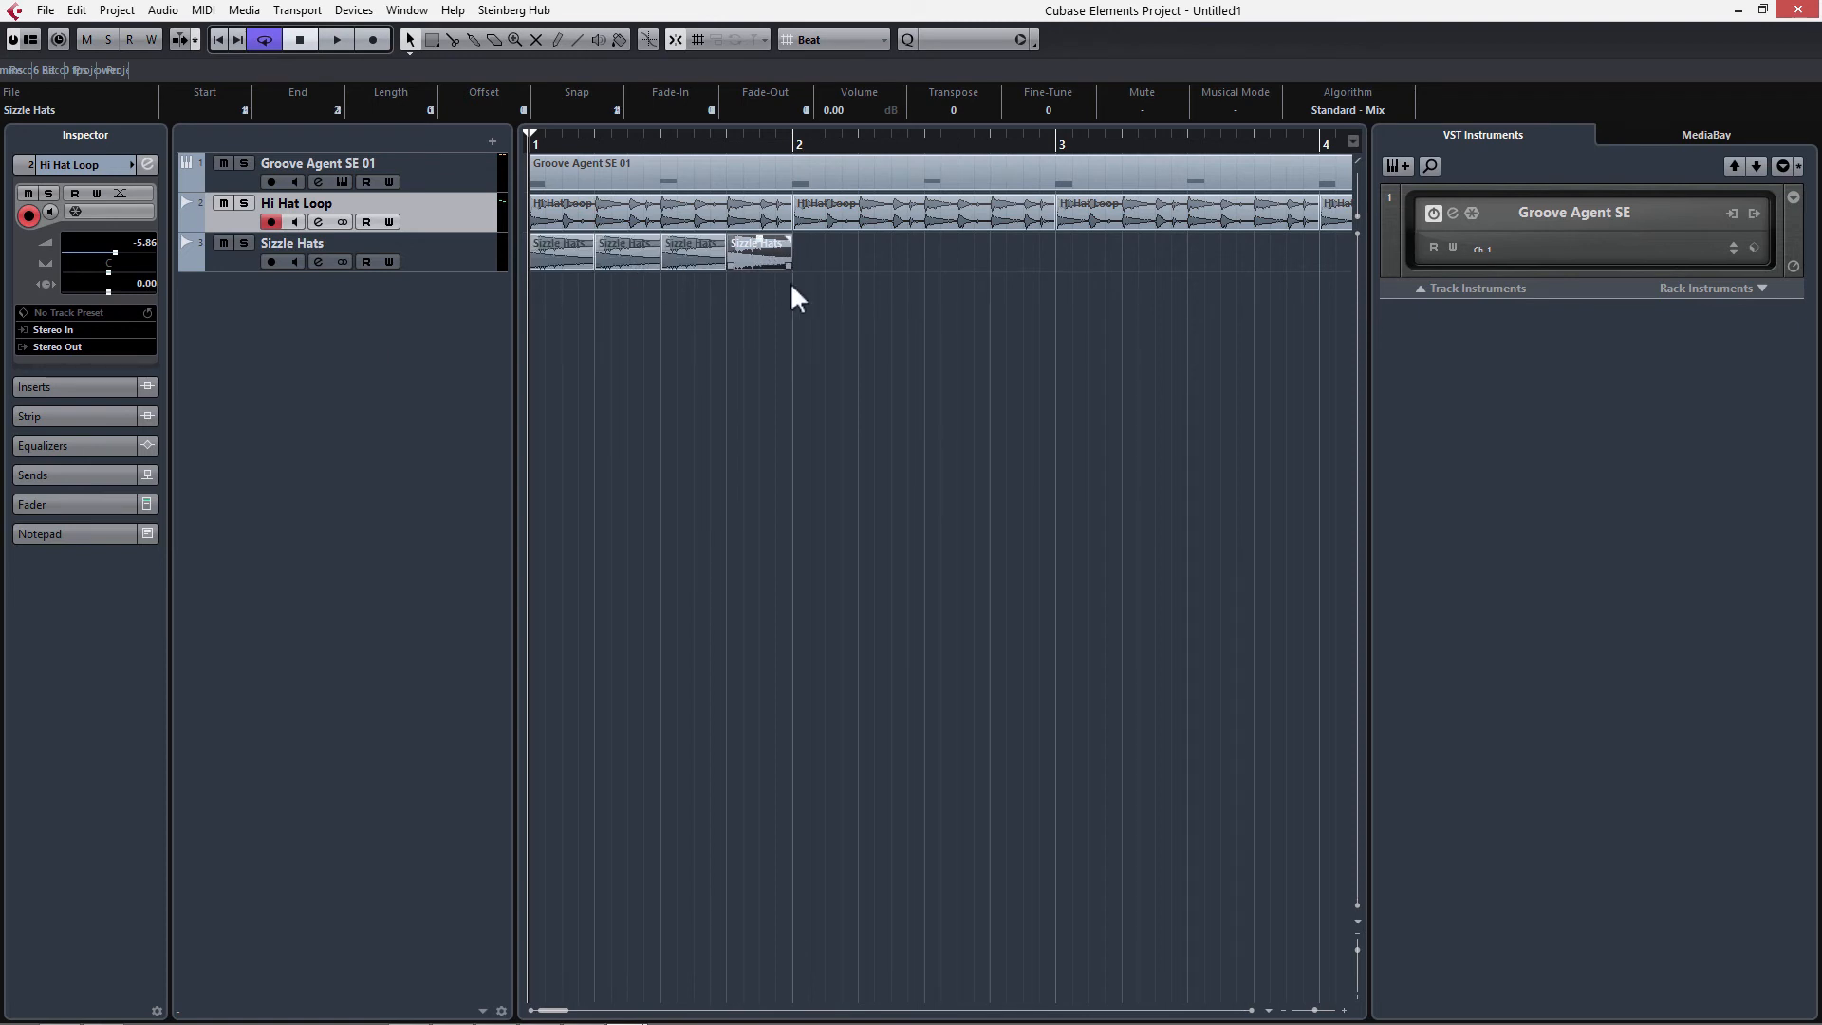
# Select the four Sizzle Hats events in bar 1 and duplicate the group seven times to fill bars 2 to 8
pyautogui.moveTo(849, 289); pyautogui.dragTo(527, 252)
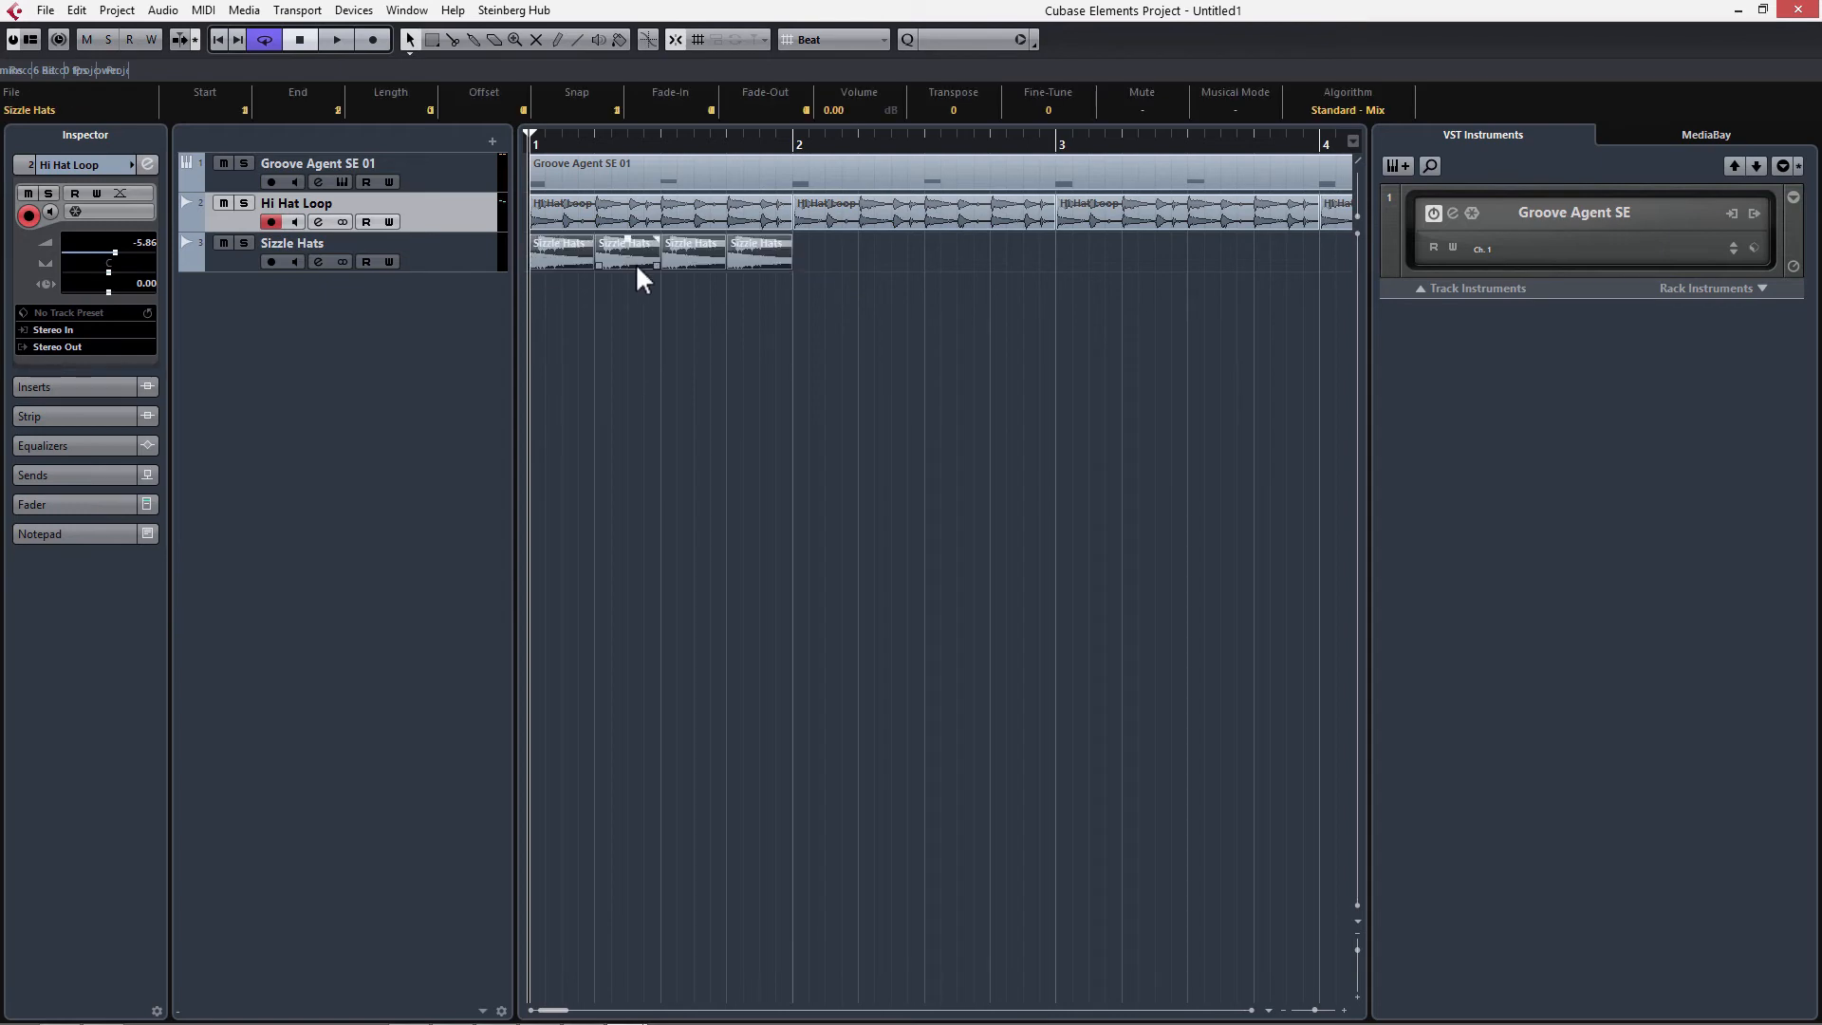
pyautogui.hotkey('ctrl', 'd')
pyautogui.press('g')
pyautogui.press('g')
pyautogui.press('g')
pyautogui.press('g')
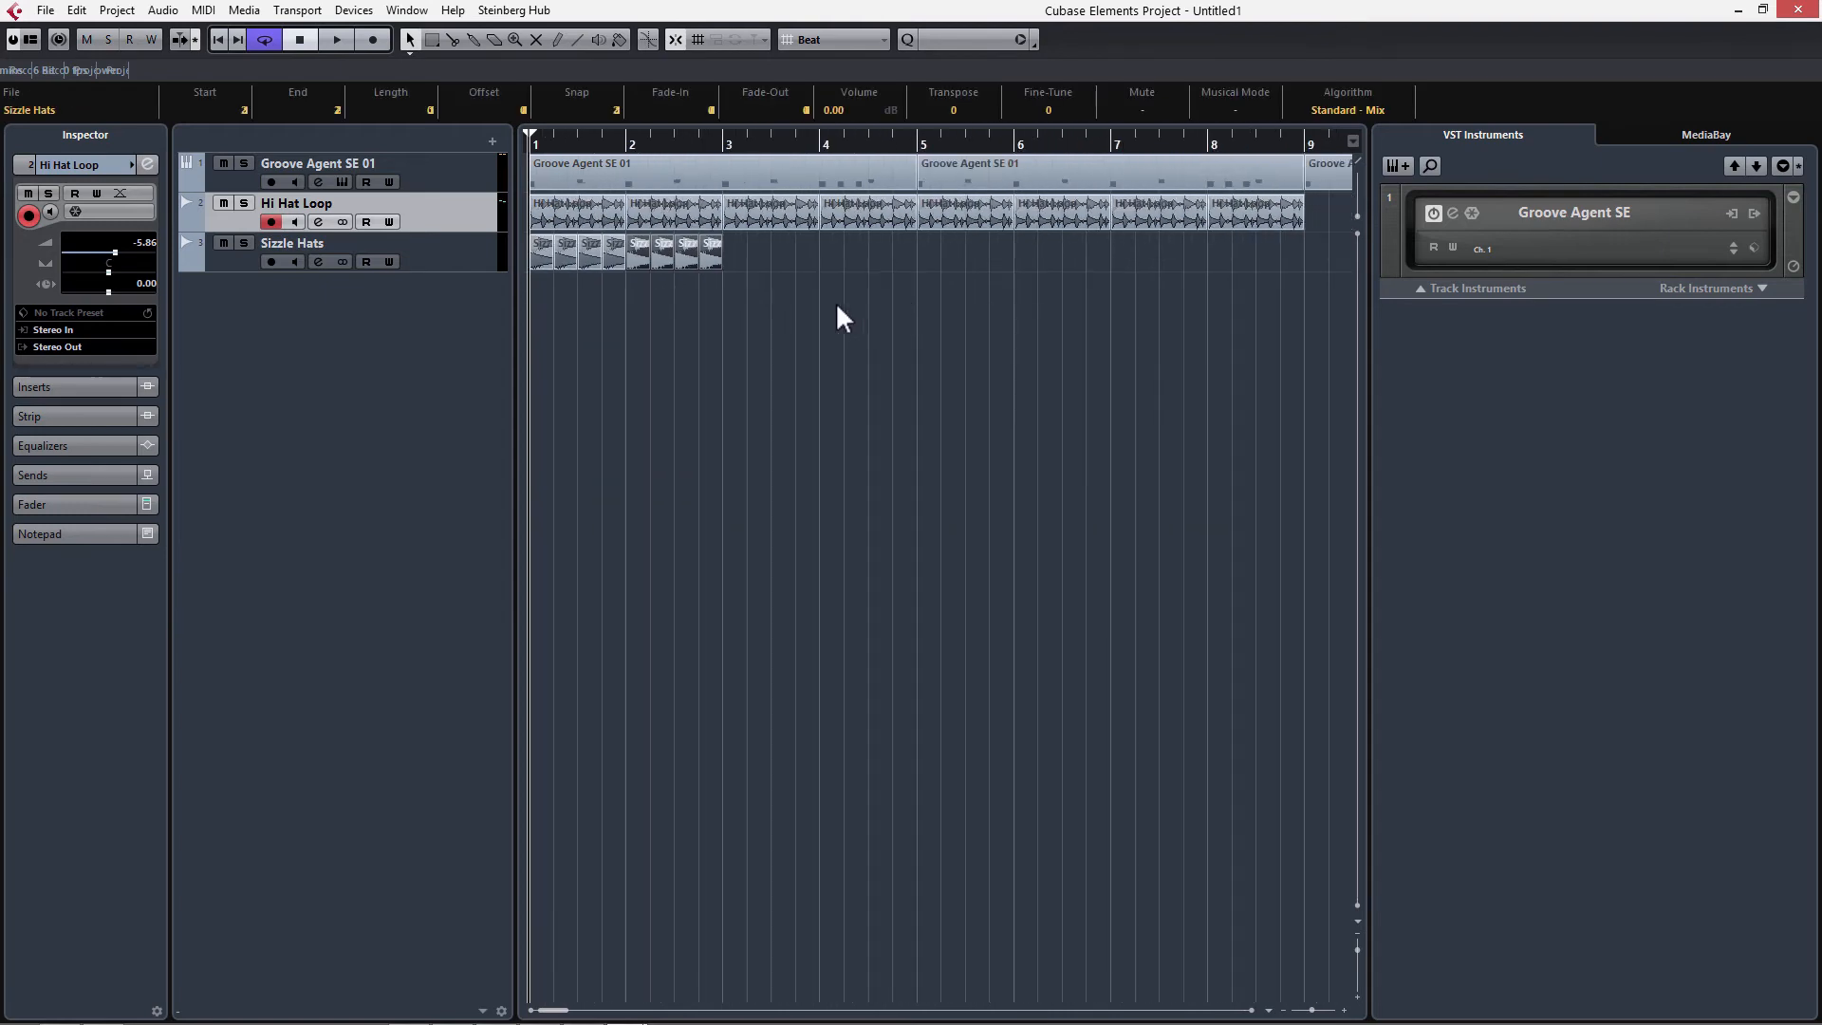
pyautogui.hotkey('ctrl', 'd')
pyautogui.hotkey('ctrl', 'd')
pyautogui.hotkey('ctrl', 'd')
pyautogui.hotkey('ctrl', 'd')
pyautogui.hotkey('ctrl', 'd')
pyautogui.hotkey('ctrl', 'd')
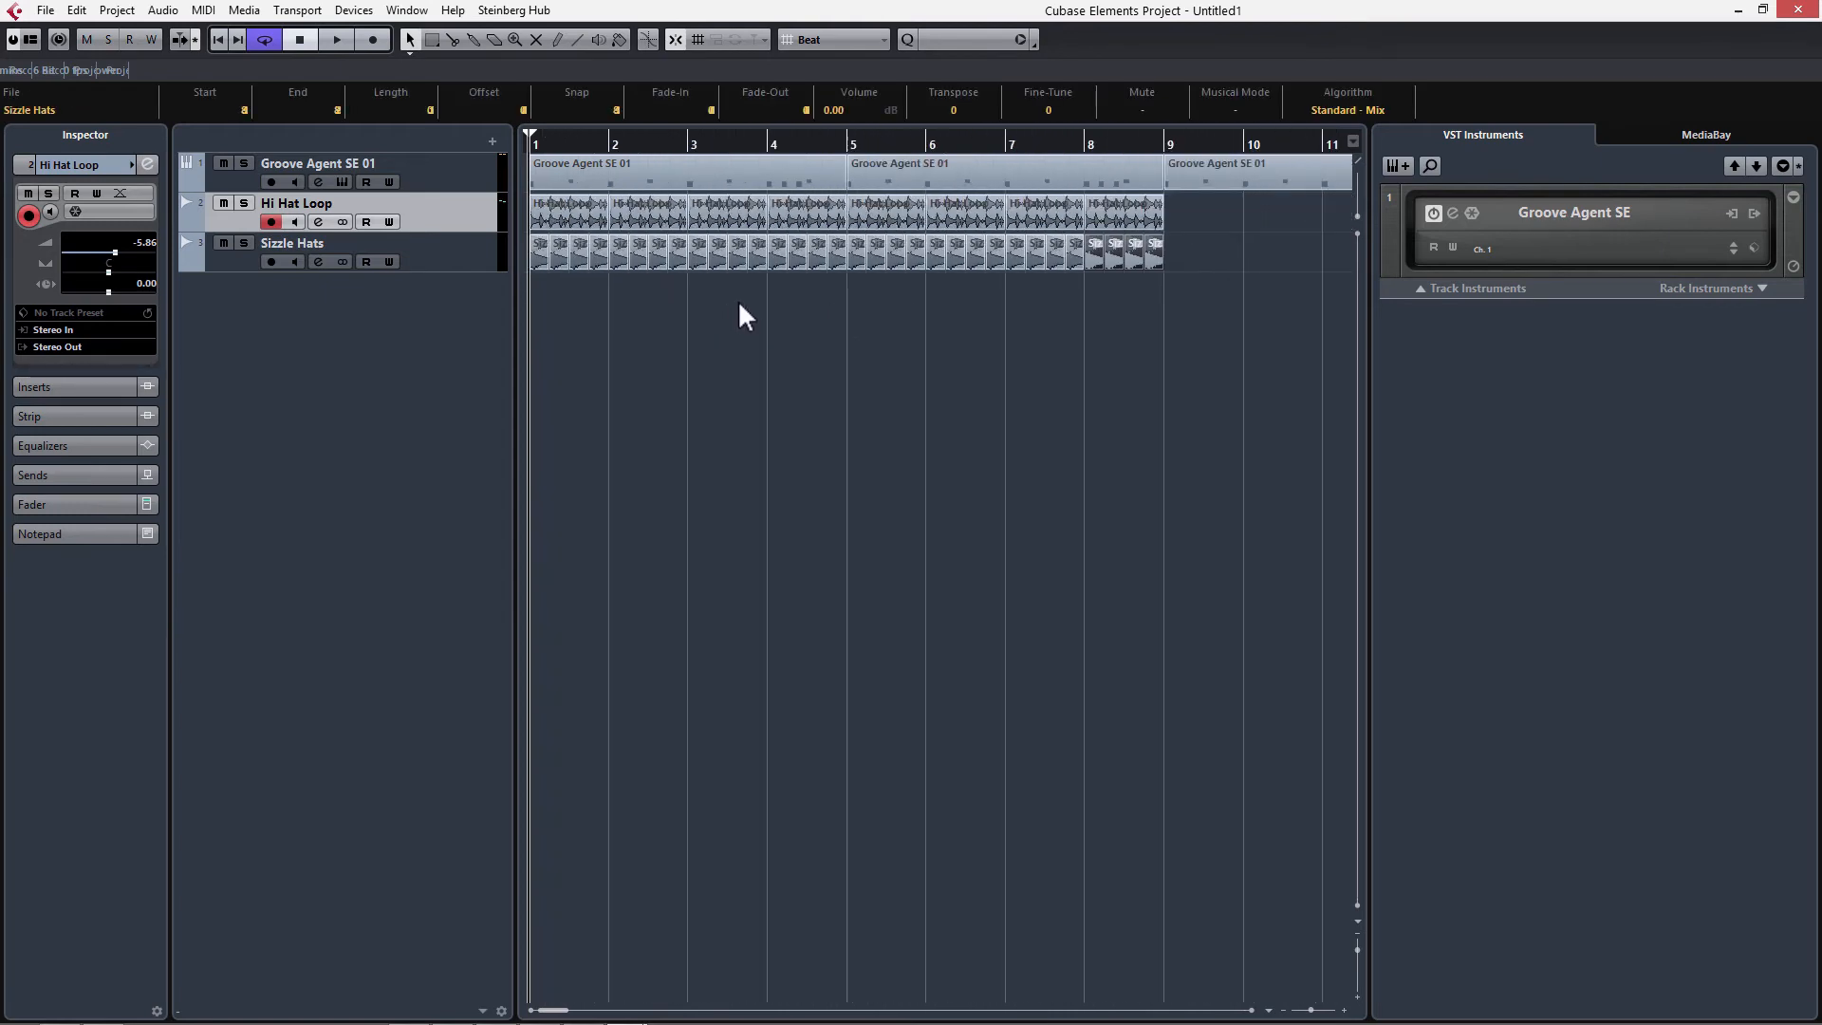
# Play the arrangement and lower the Sizzle Hats track's volume to -24.0 dB
pyautogui.press('space')
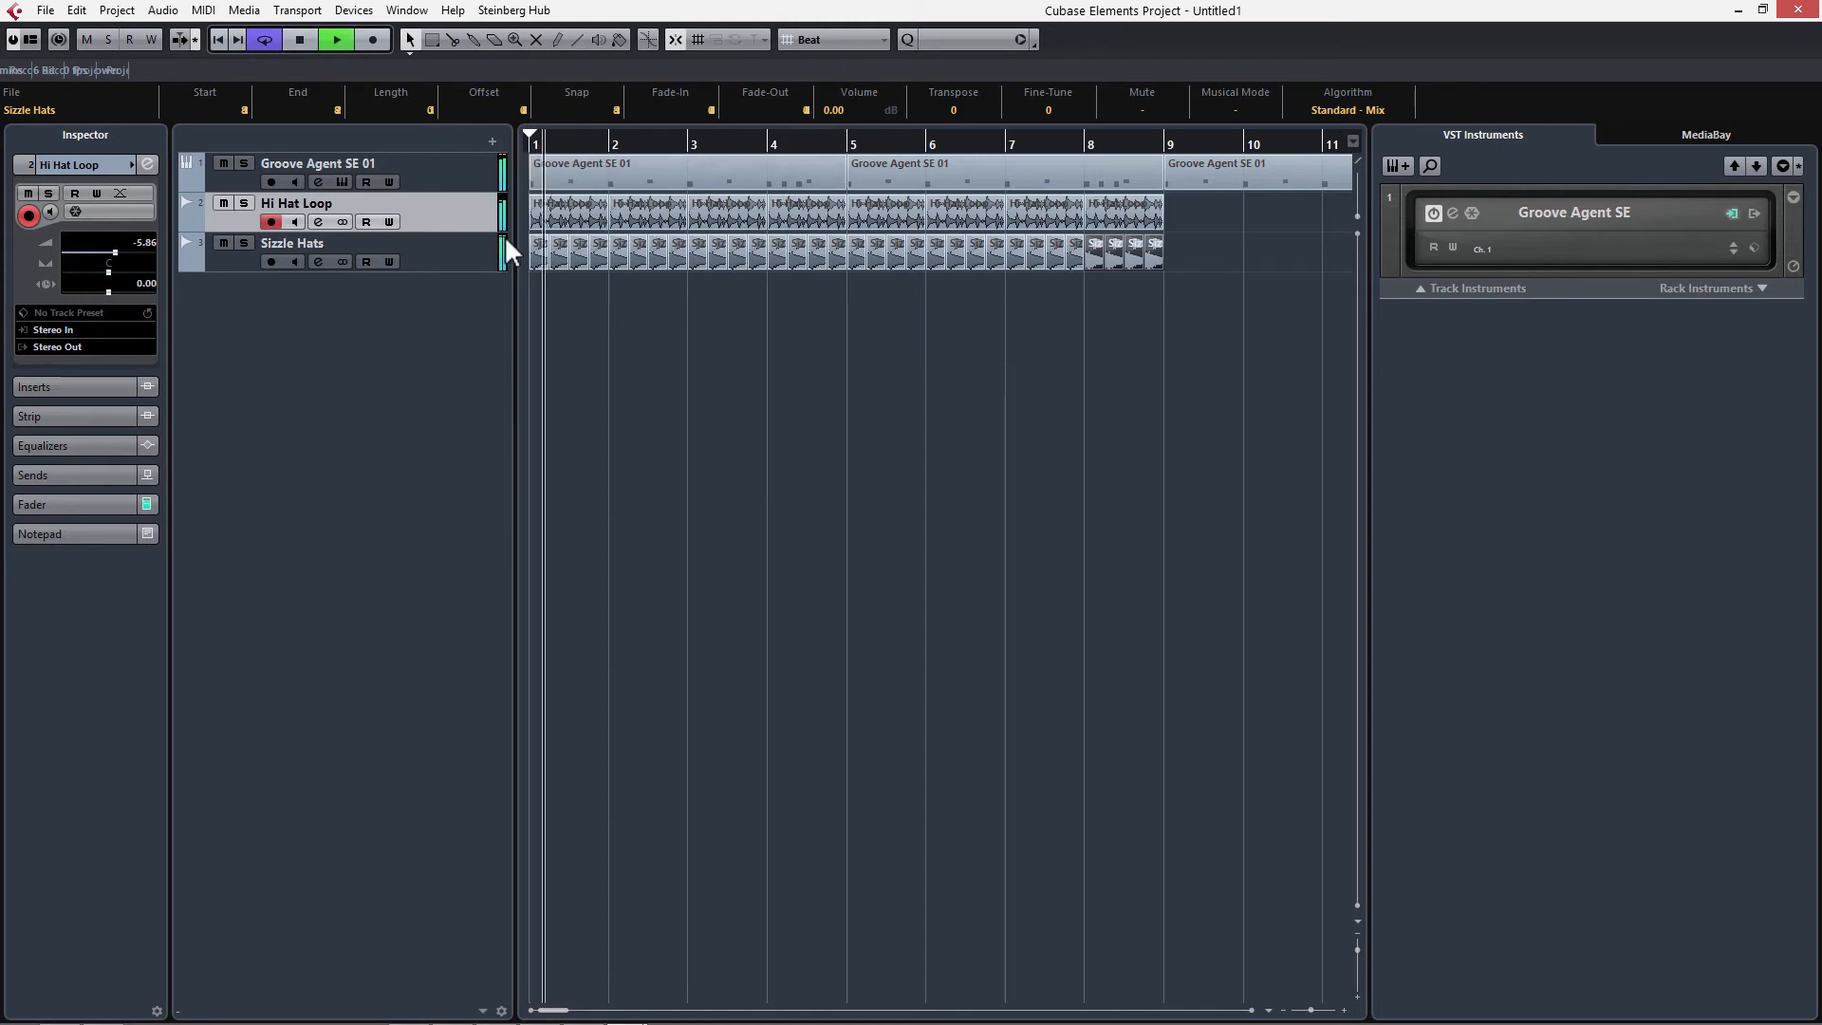
pyautogui.press('space')
pyautogui.click(435, 252)
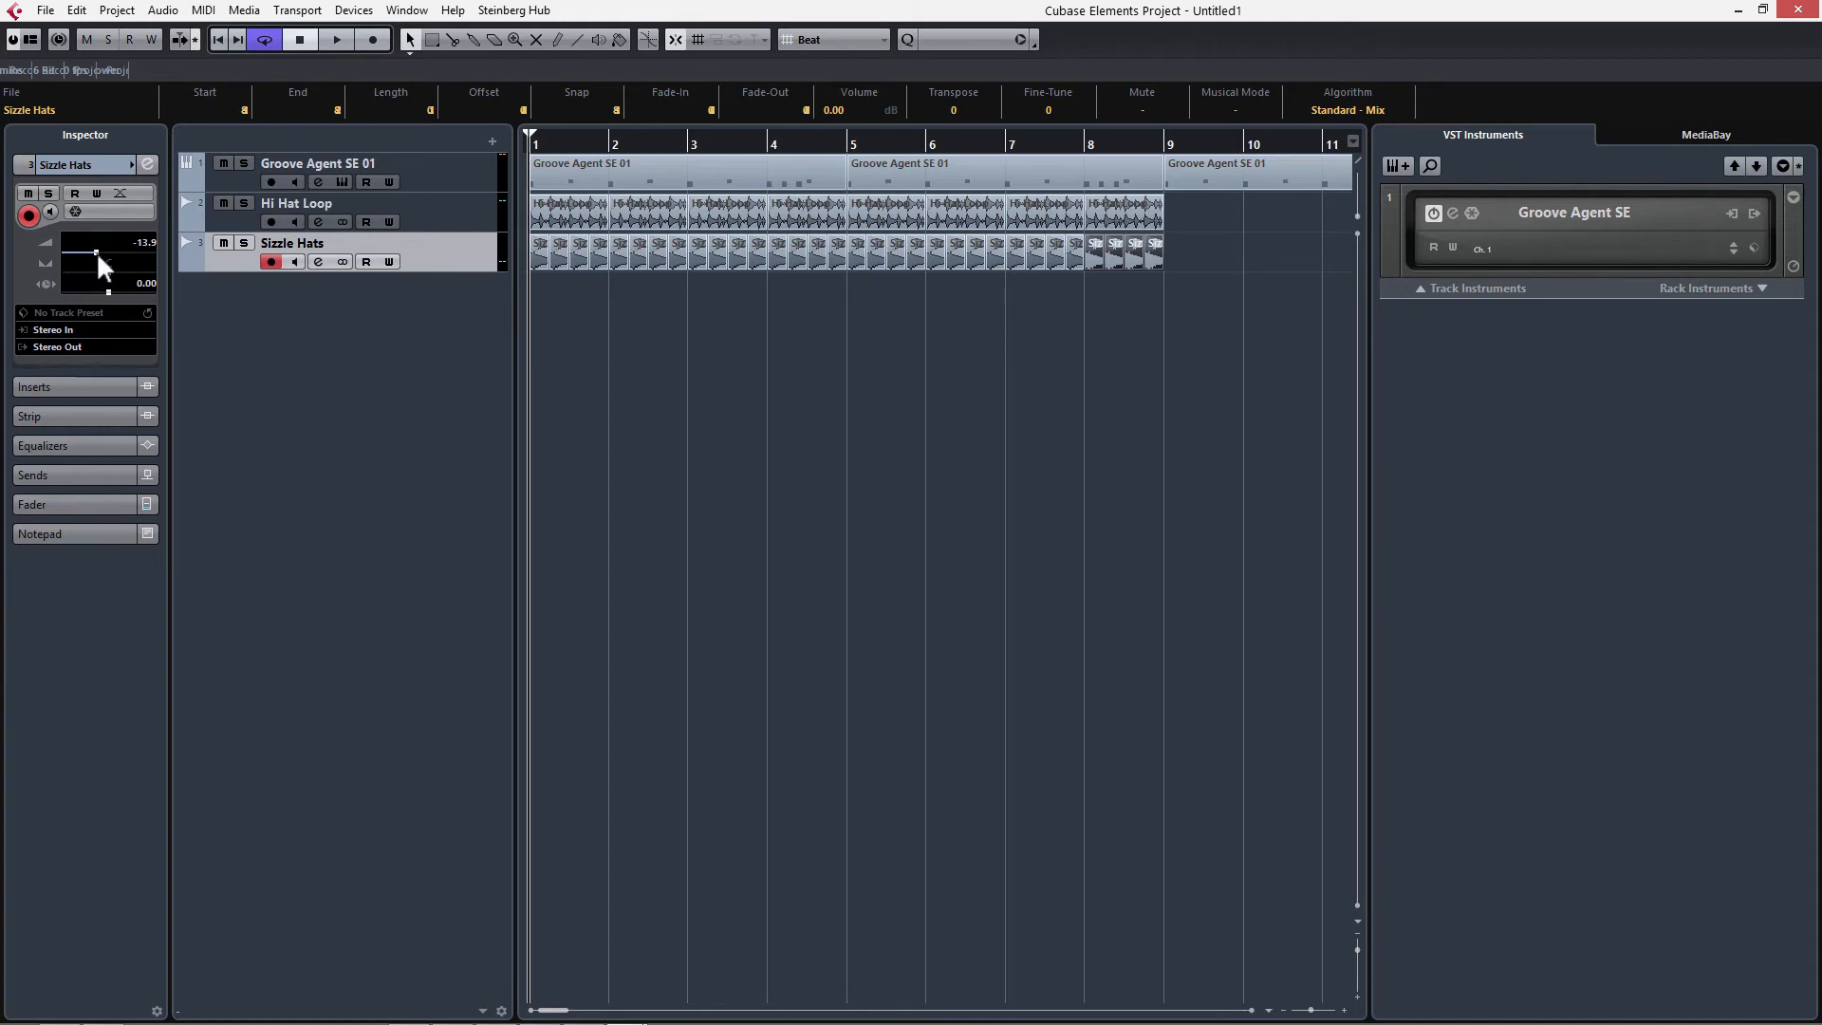
pyautogui.press('space')
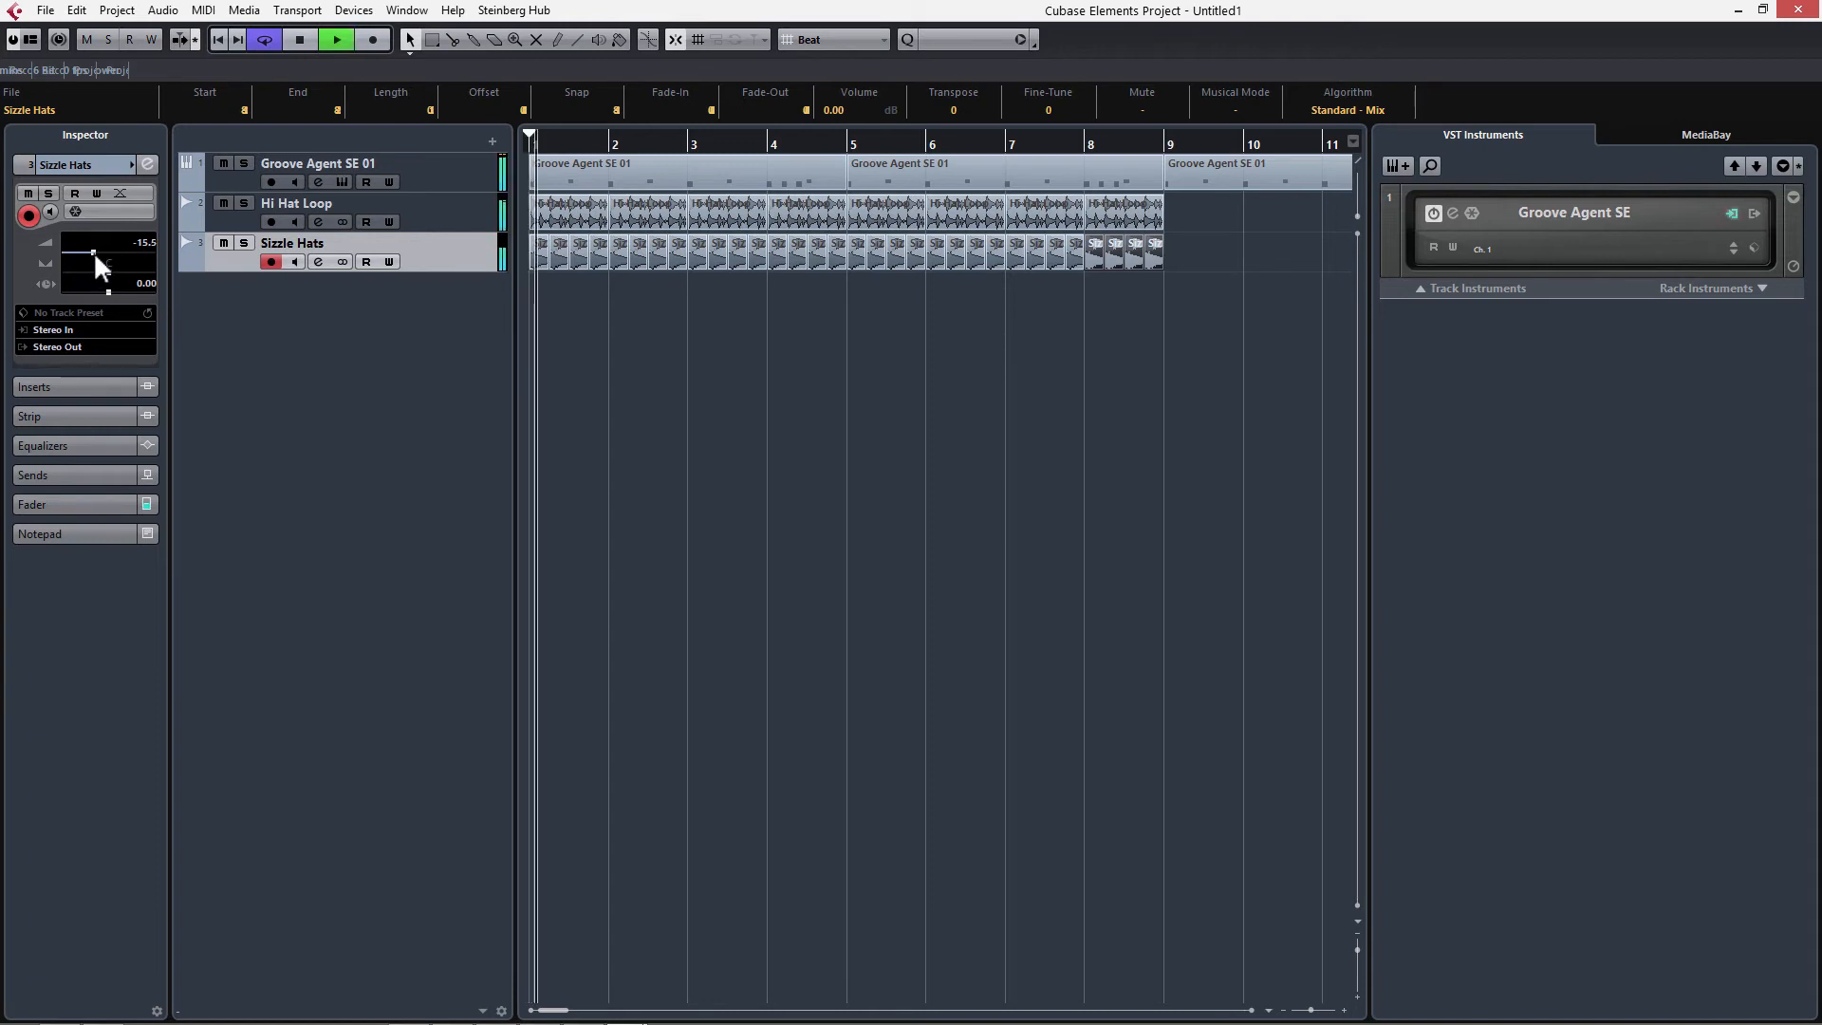
pyautogui.scroll(-1, 93, 253)
pyautogui.moveTo(93, 253); pyautogui.dragTo(82, 253)
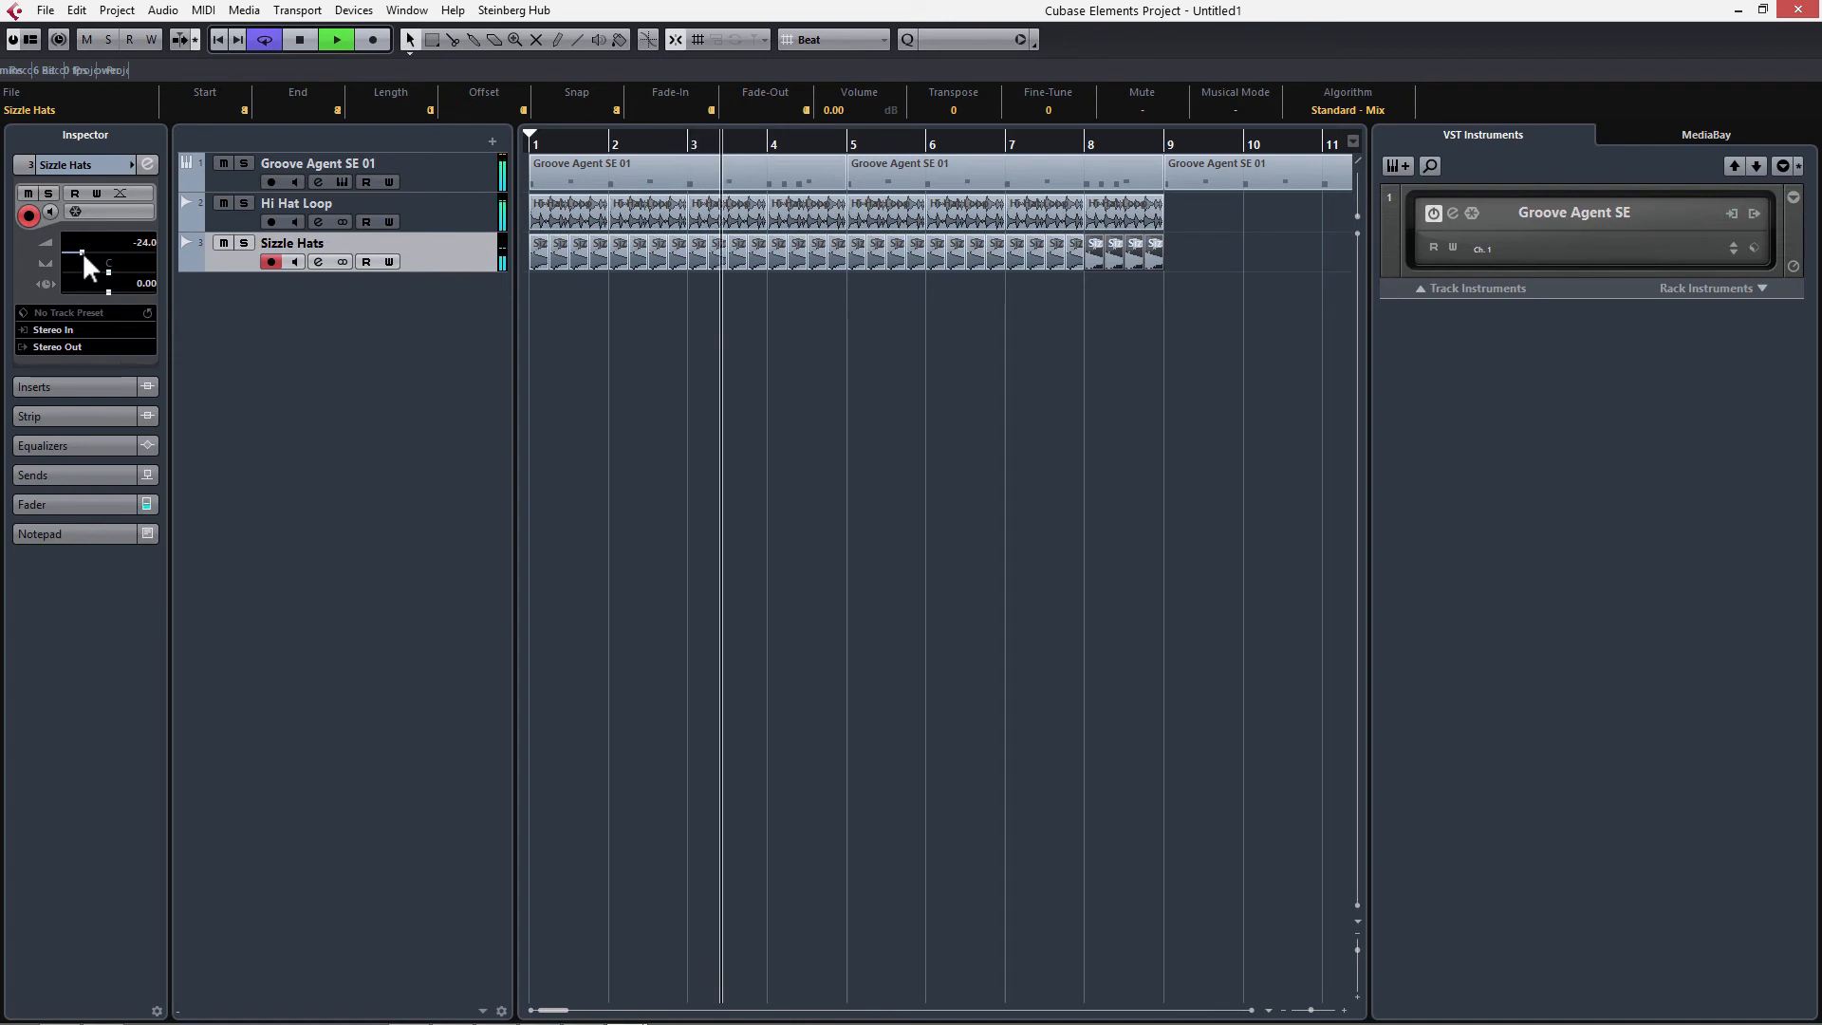
pyautogui.press('space')
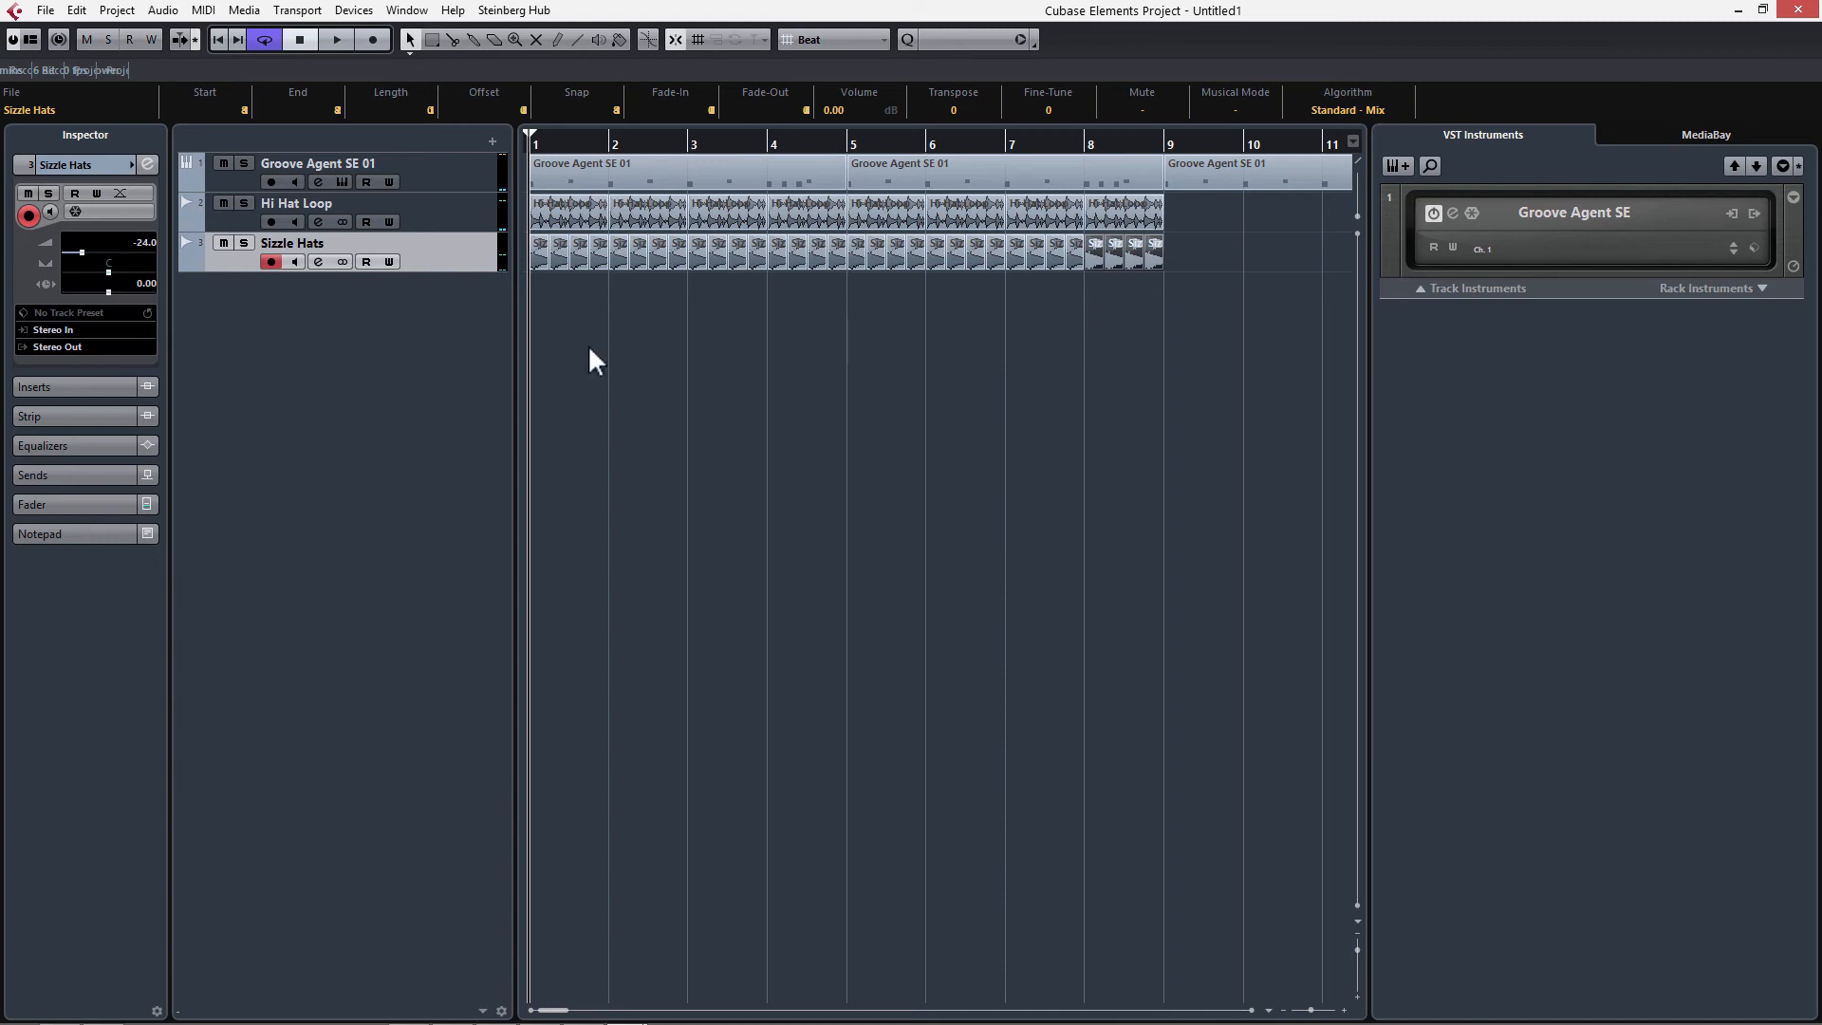
# Place Crash from the Pool on a new audio track at bar 1 and set its volume to -11.5 dB during playback
pyautogui.click(242, 14)
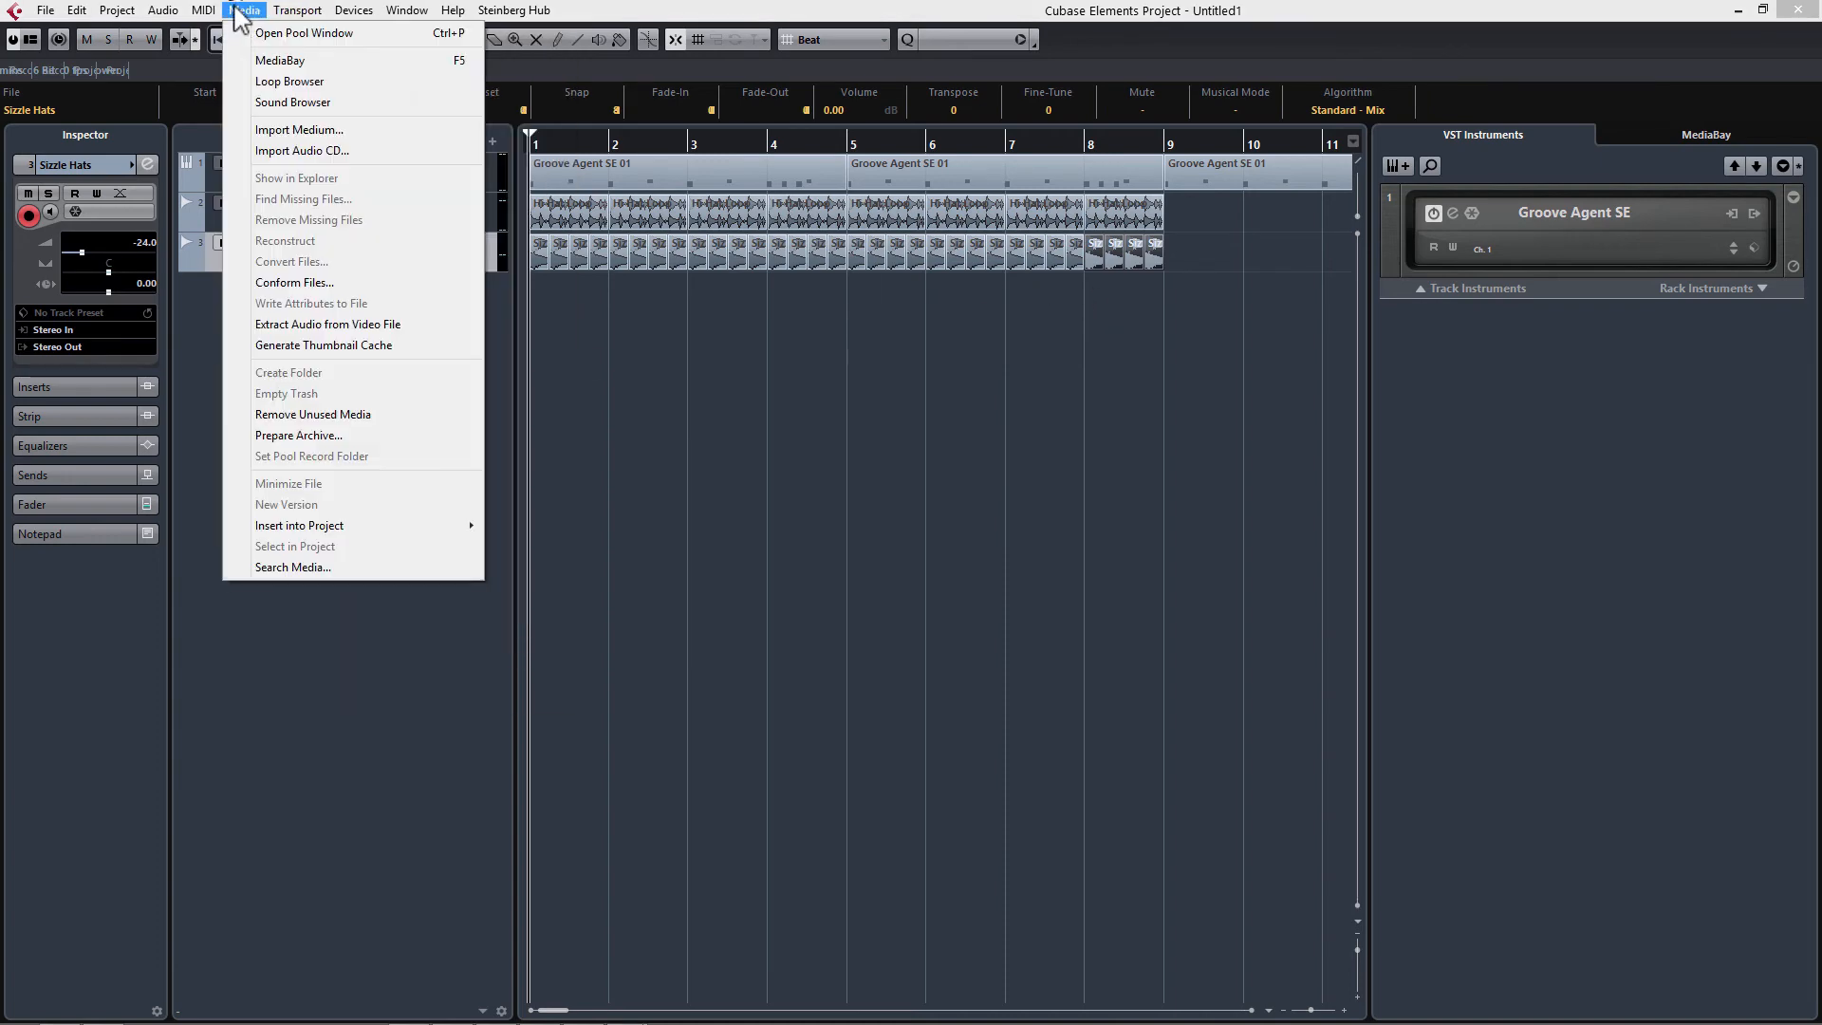
pyautogui.click(251, 33)
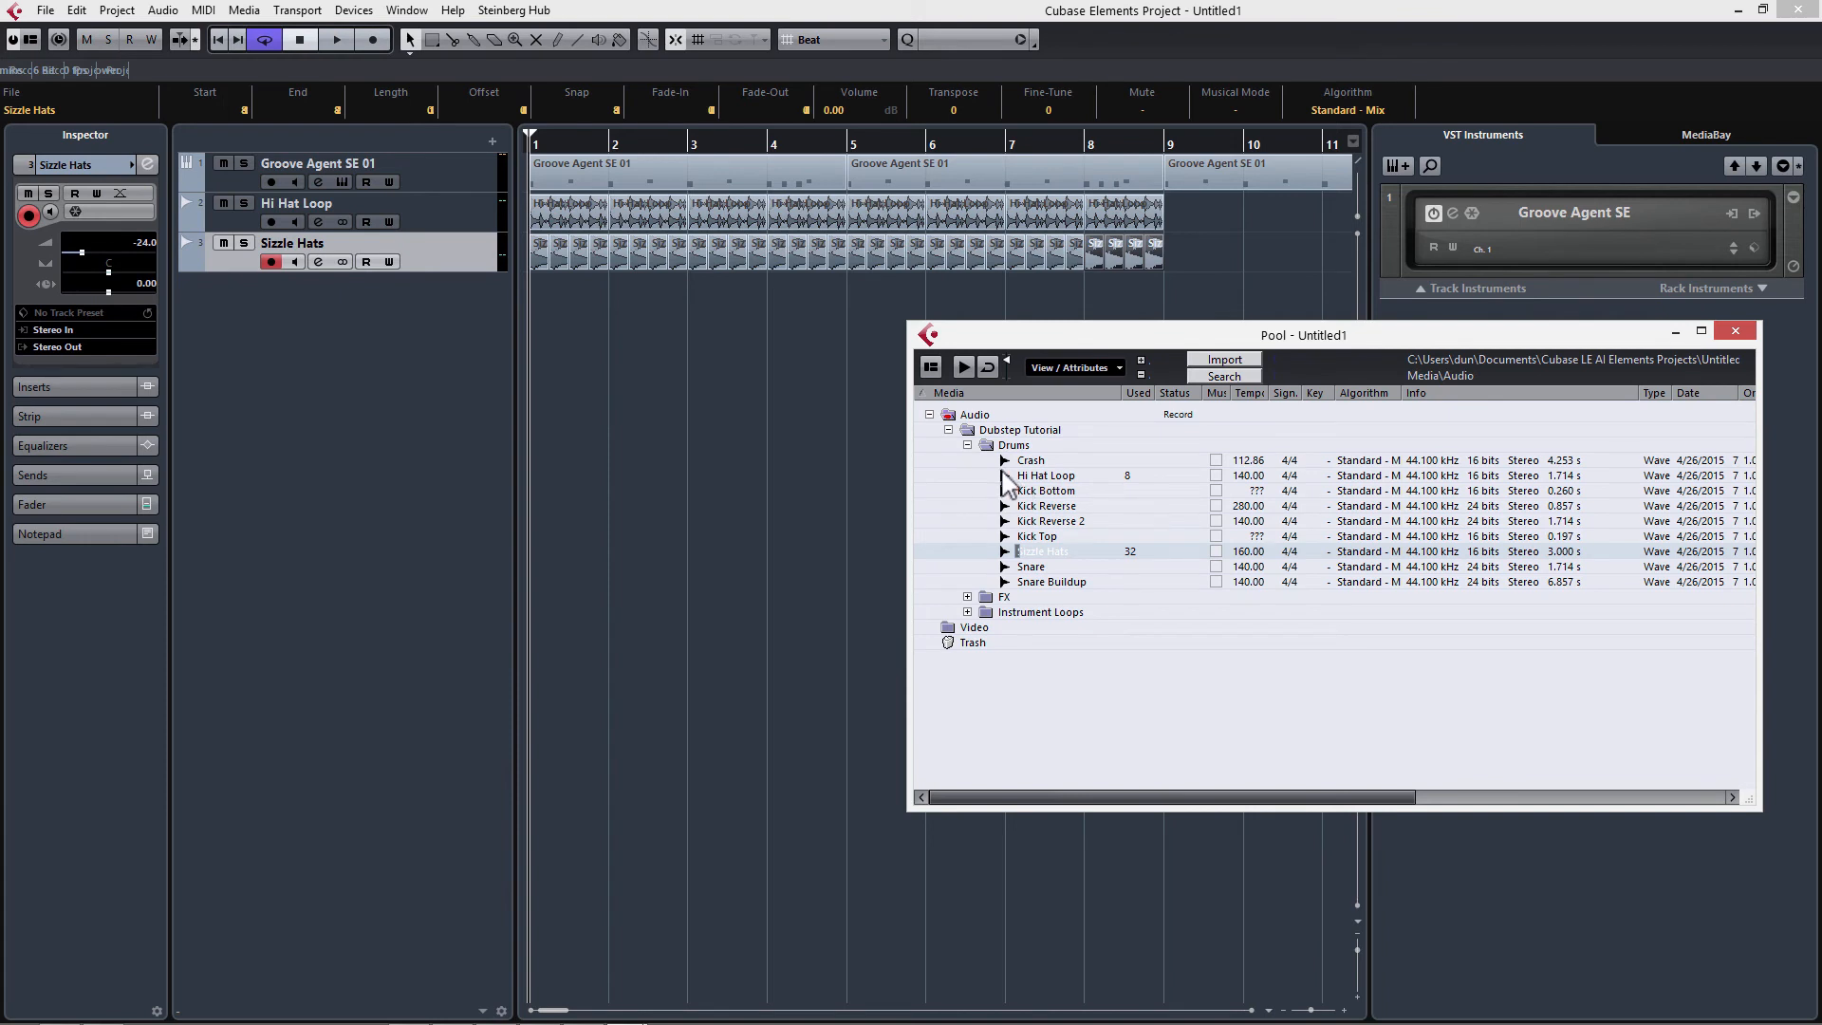
pyautogui.moveTo(1011, 461); pyautogui.dragTo(535, 288)
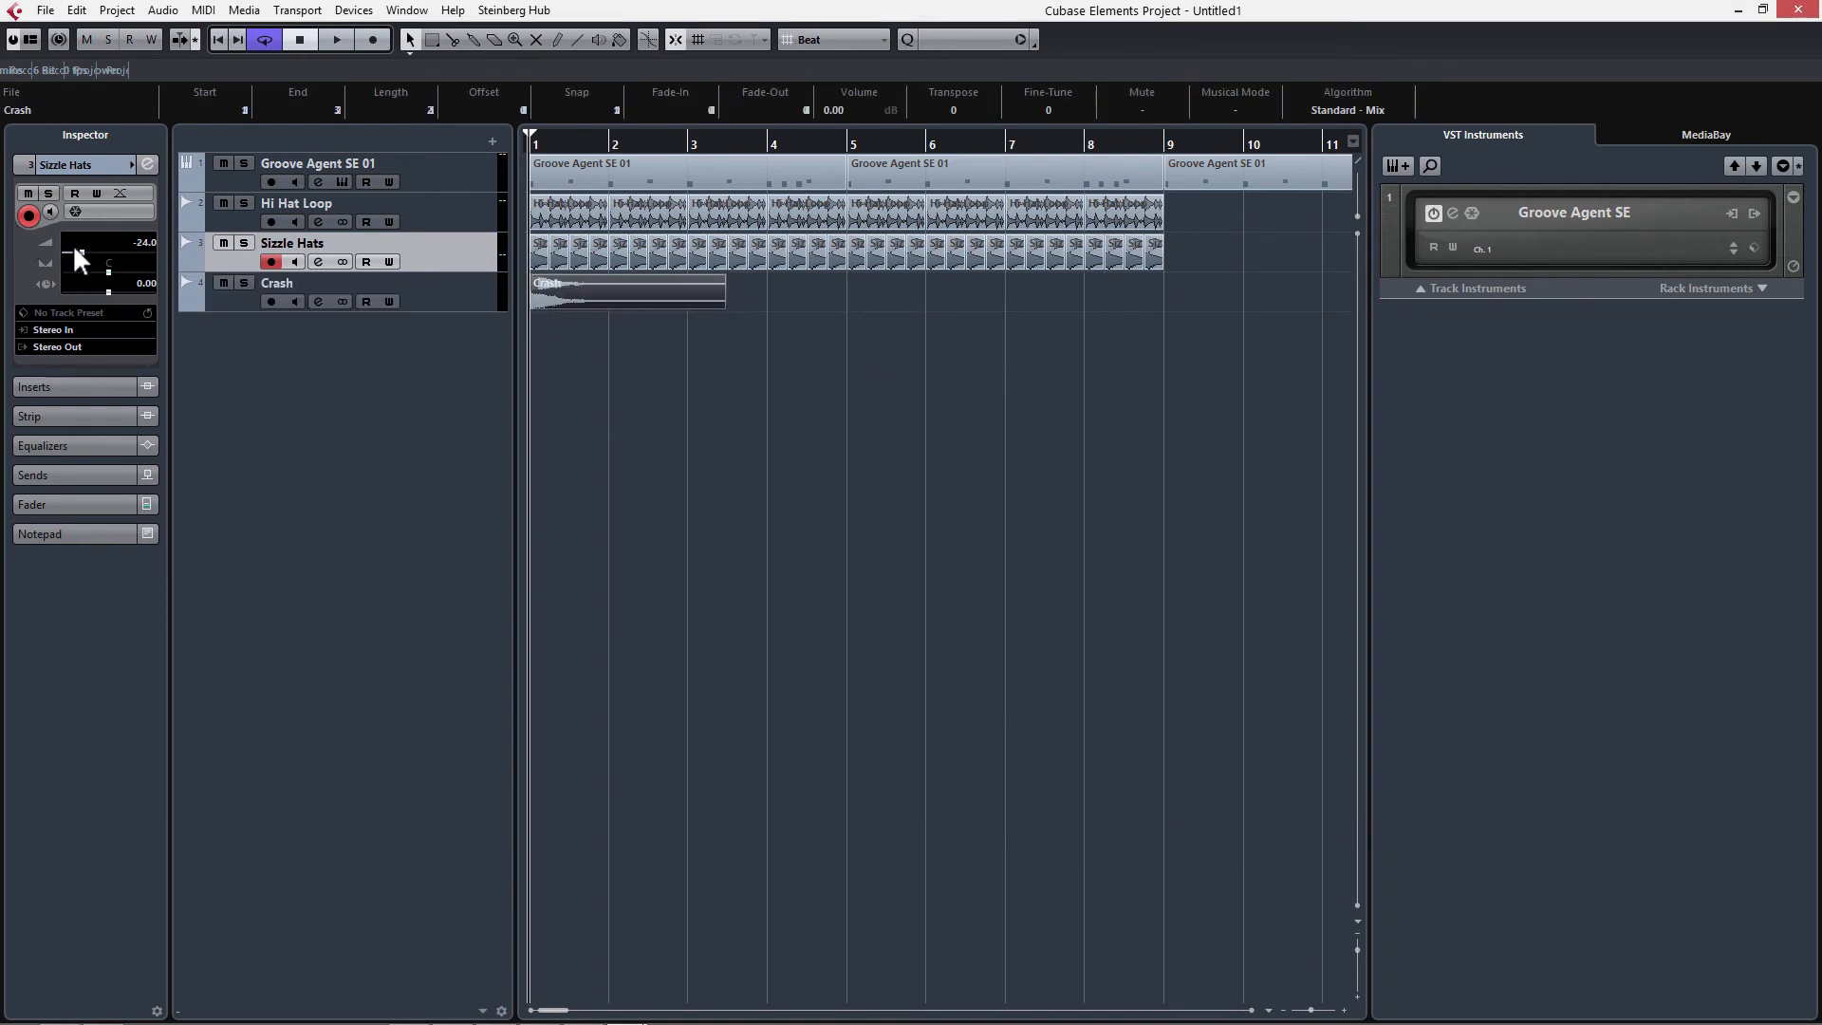
pyautogui.click(314, 292)
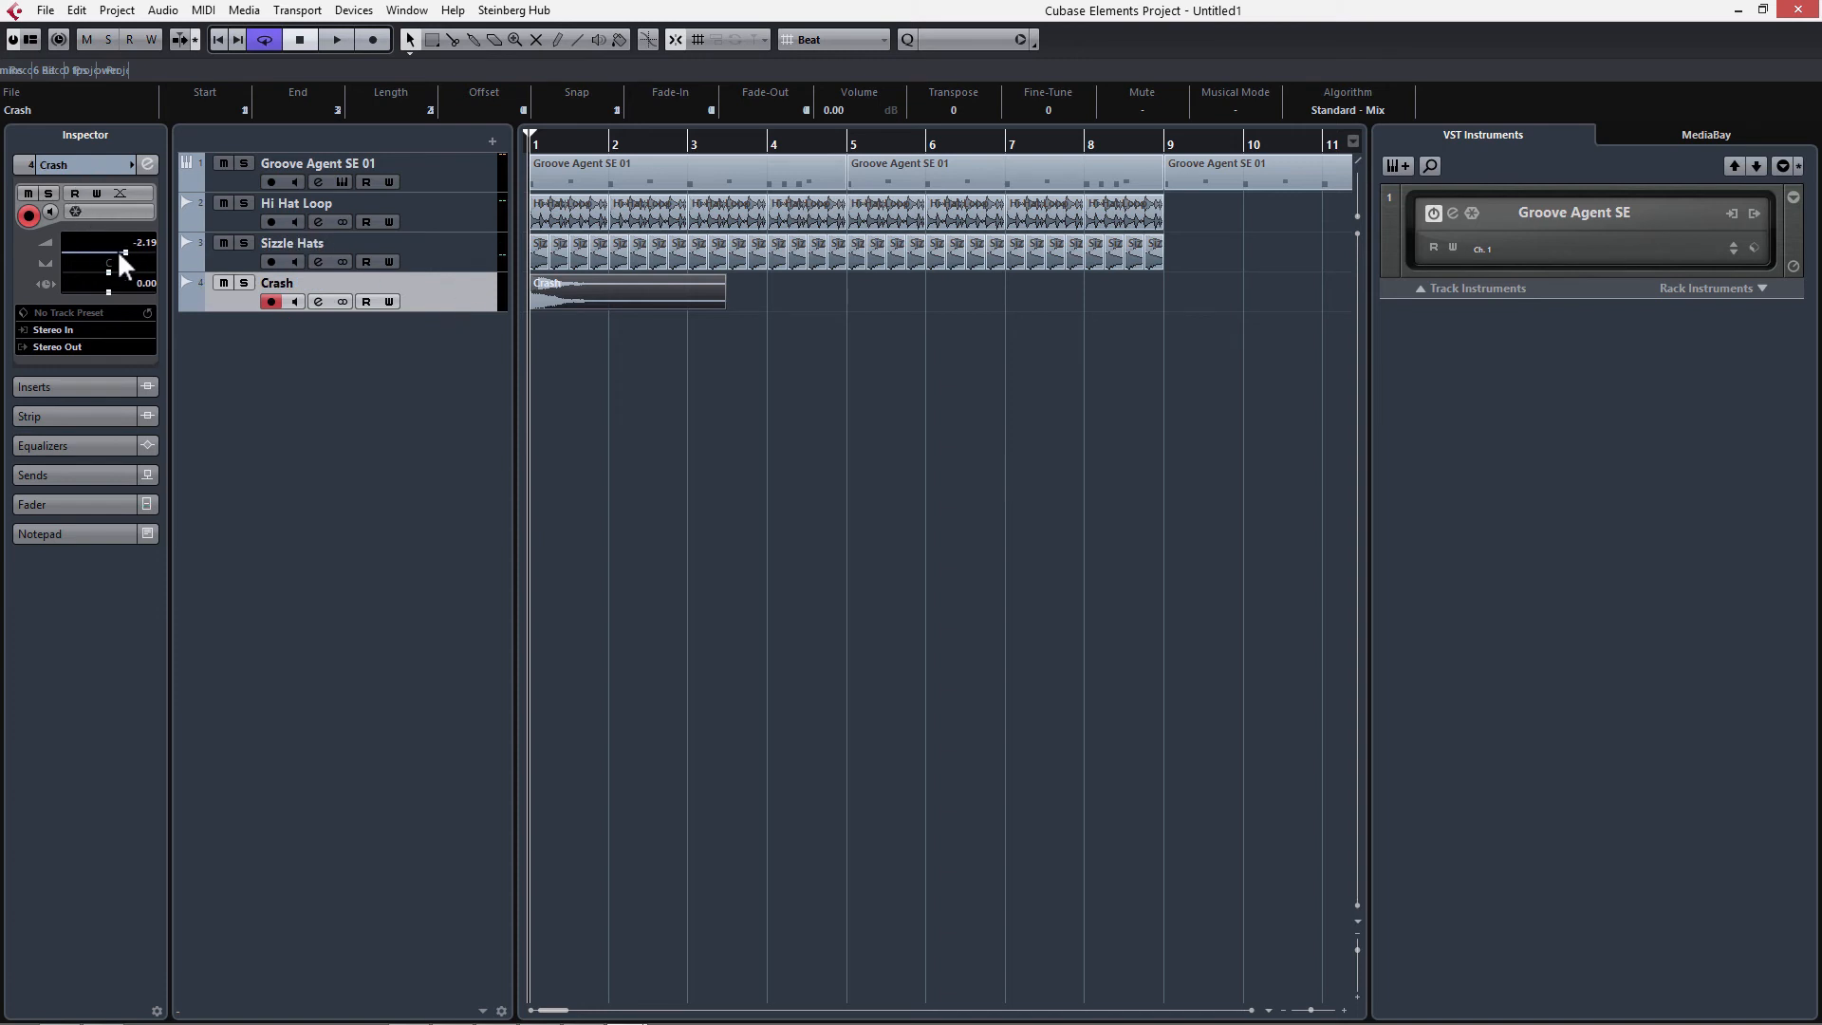
pyautogui.press('space')
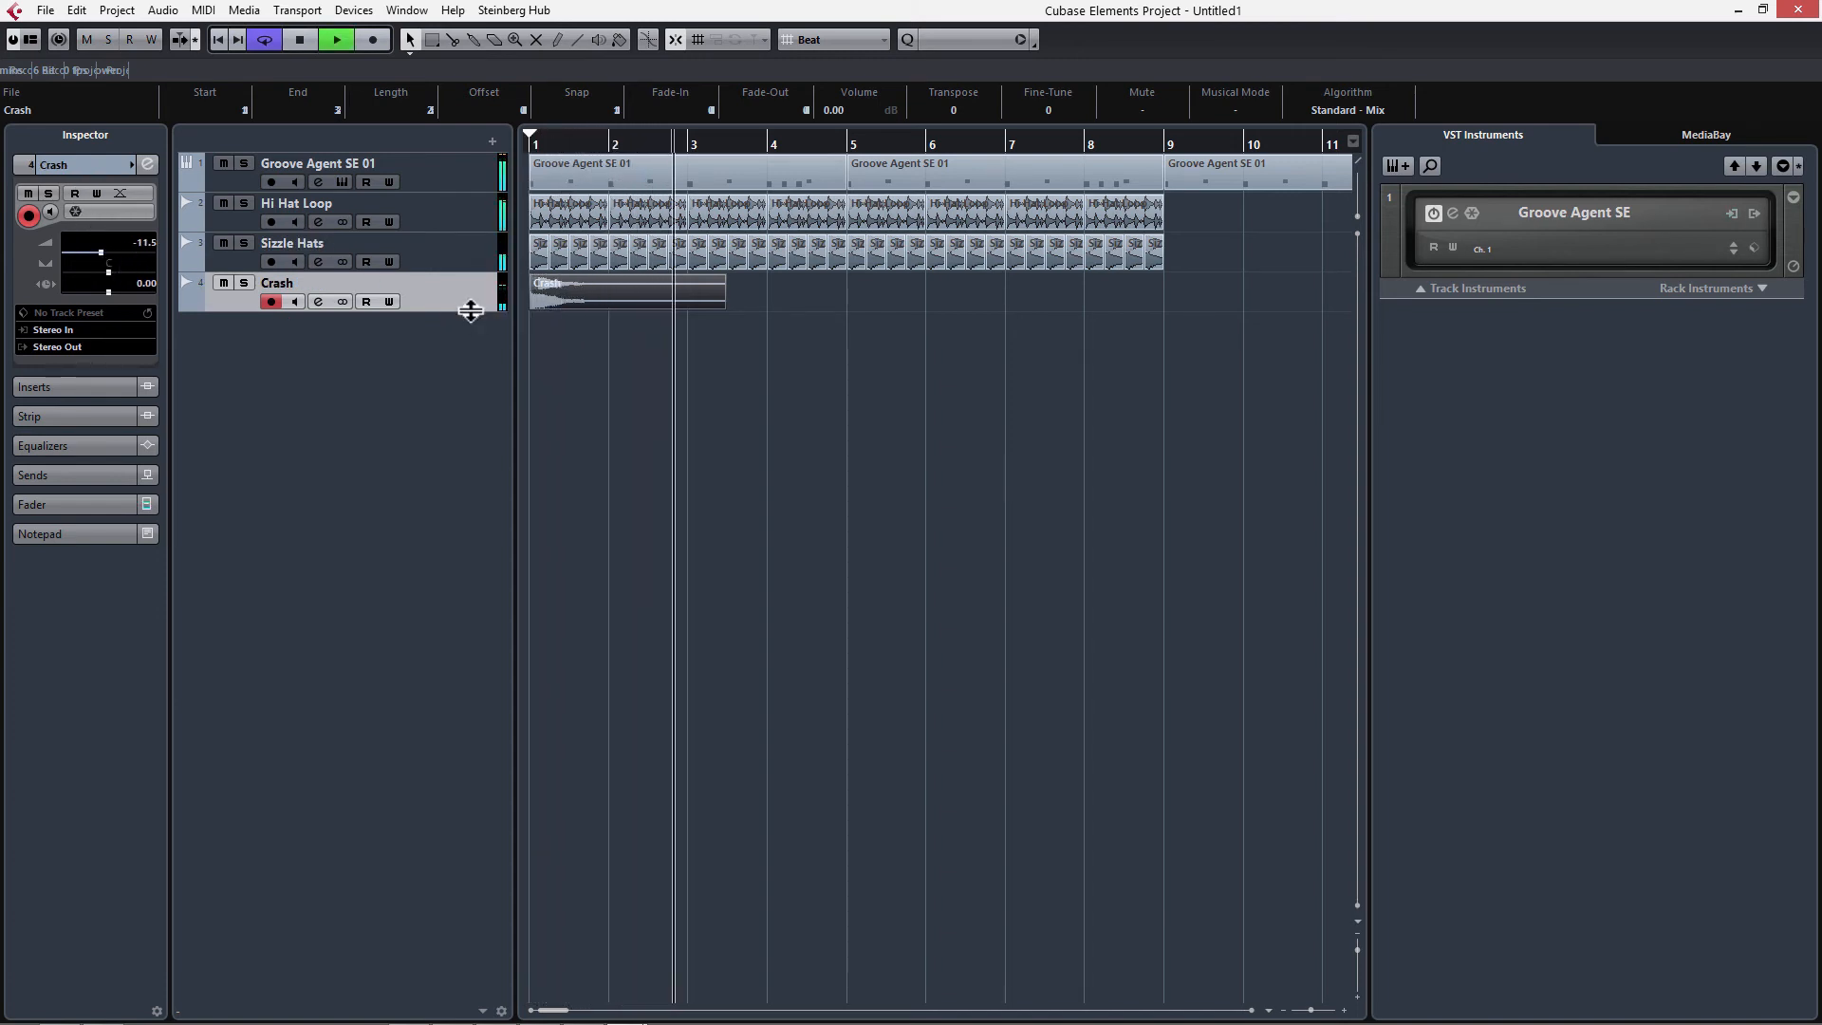
pyautogui.press('space')
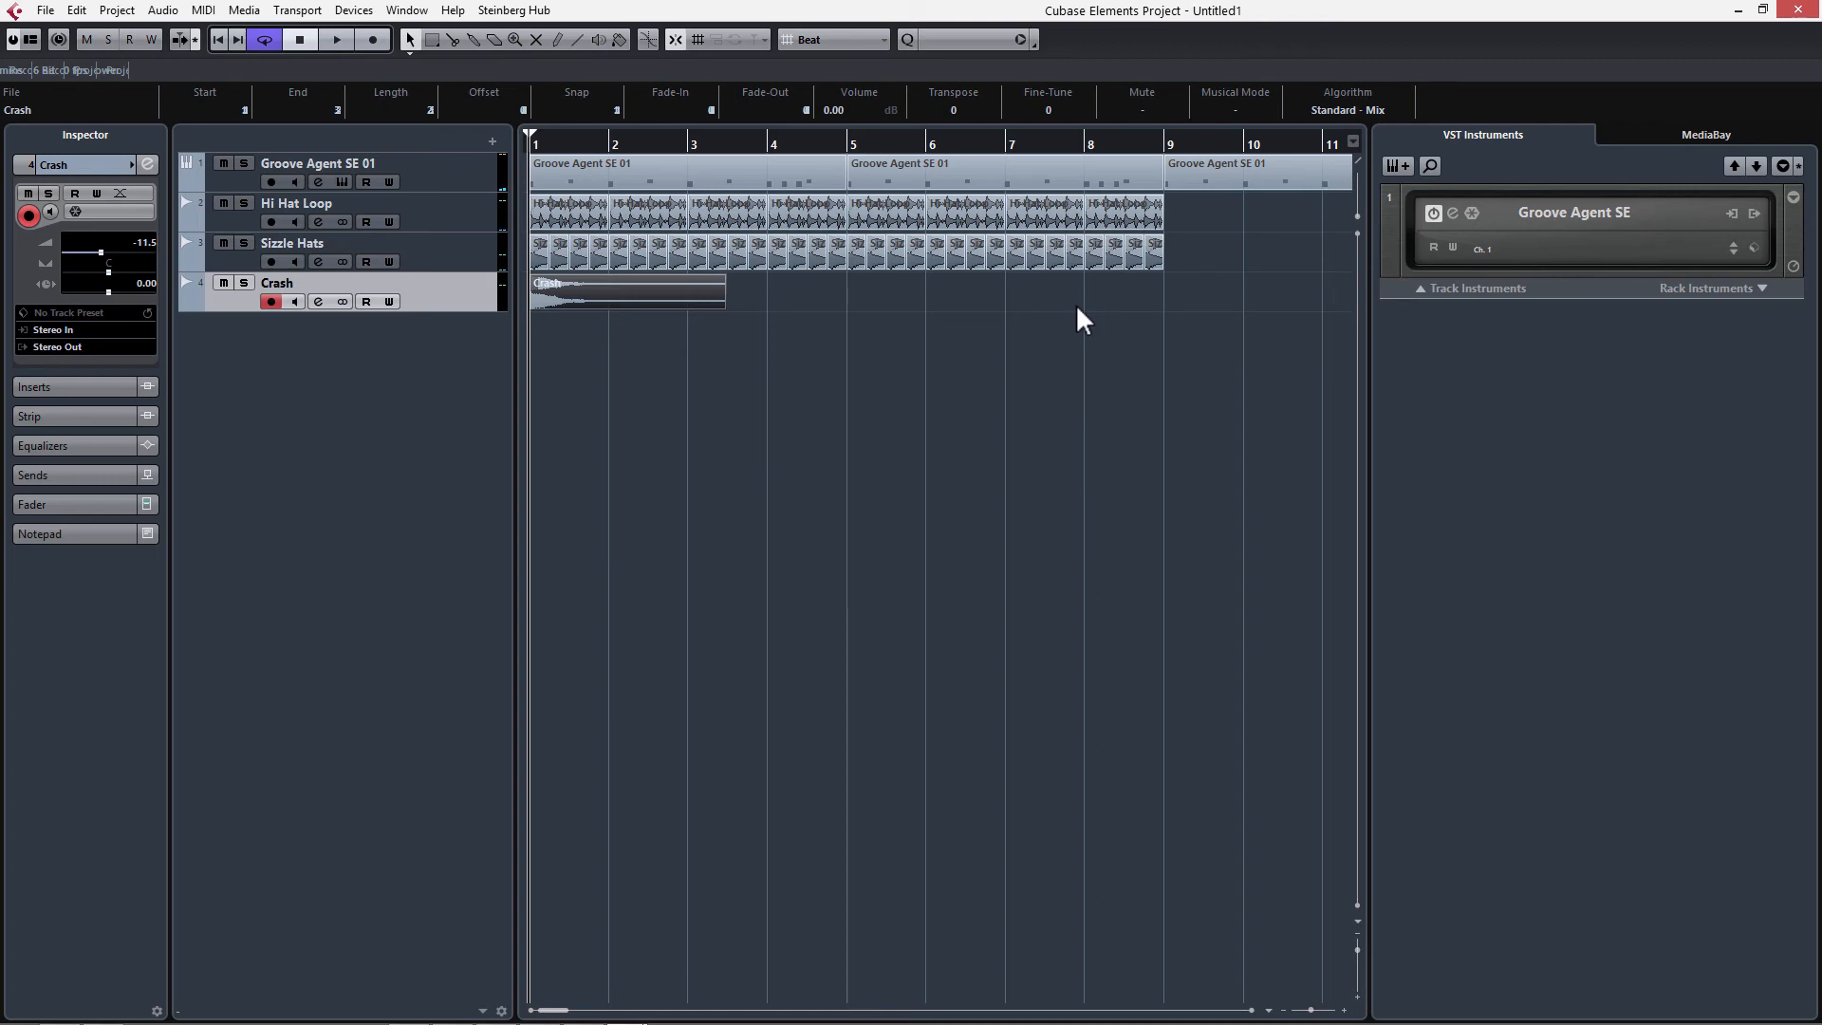
# Place Kick Reverse and Kick Reverse 2 from the Pool on two new audio tracks below the Crash track at bar 1
pyautogui.click(244, 10)
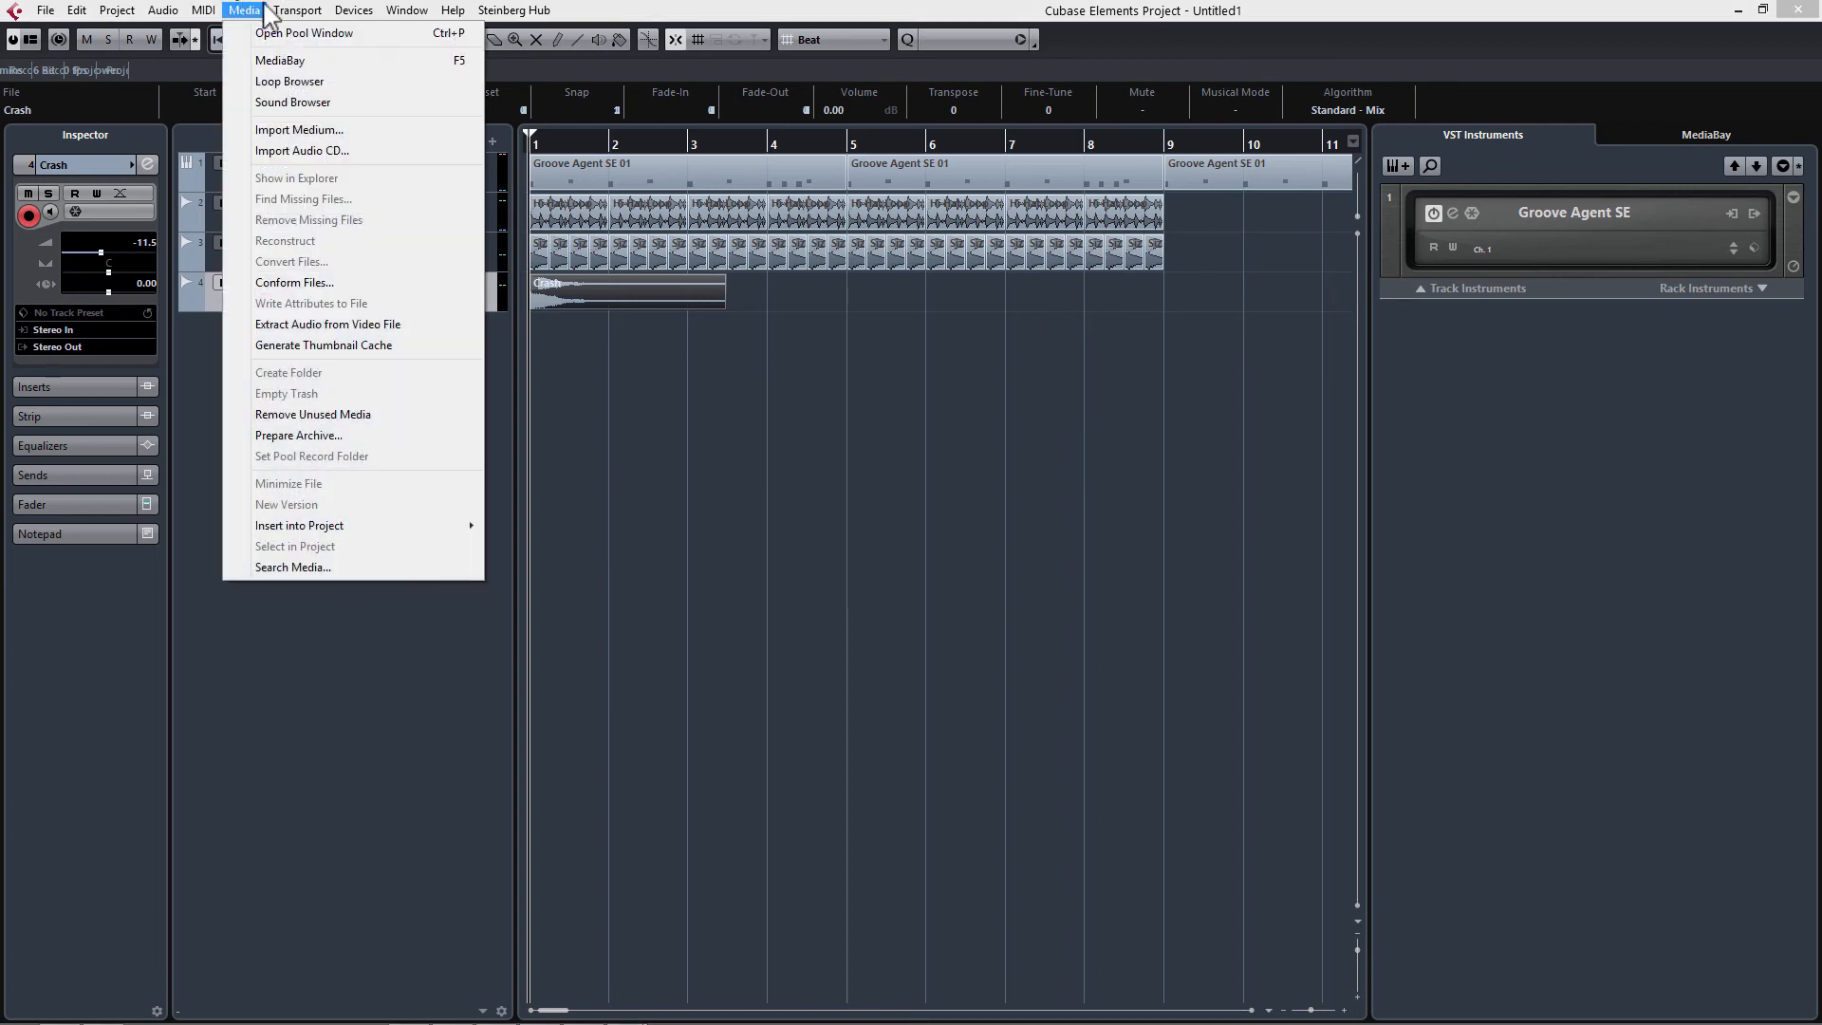
pyautogui.click(270, 34)
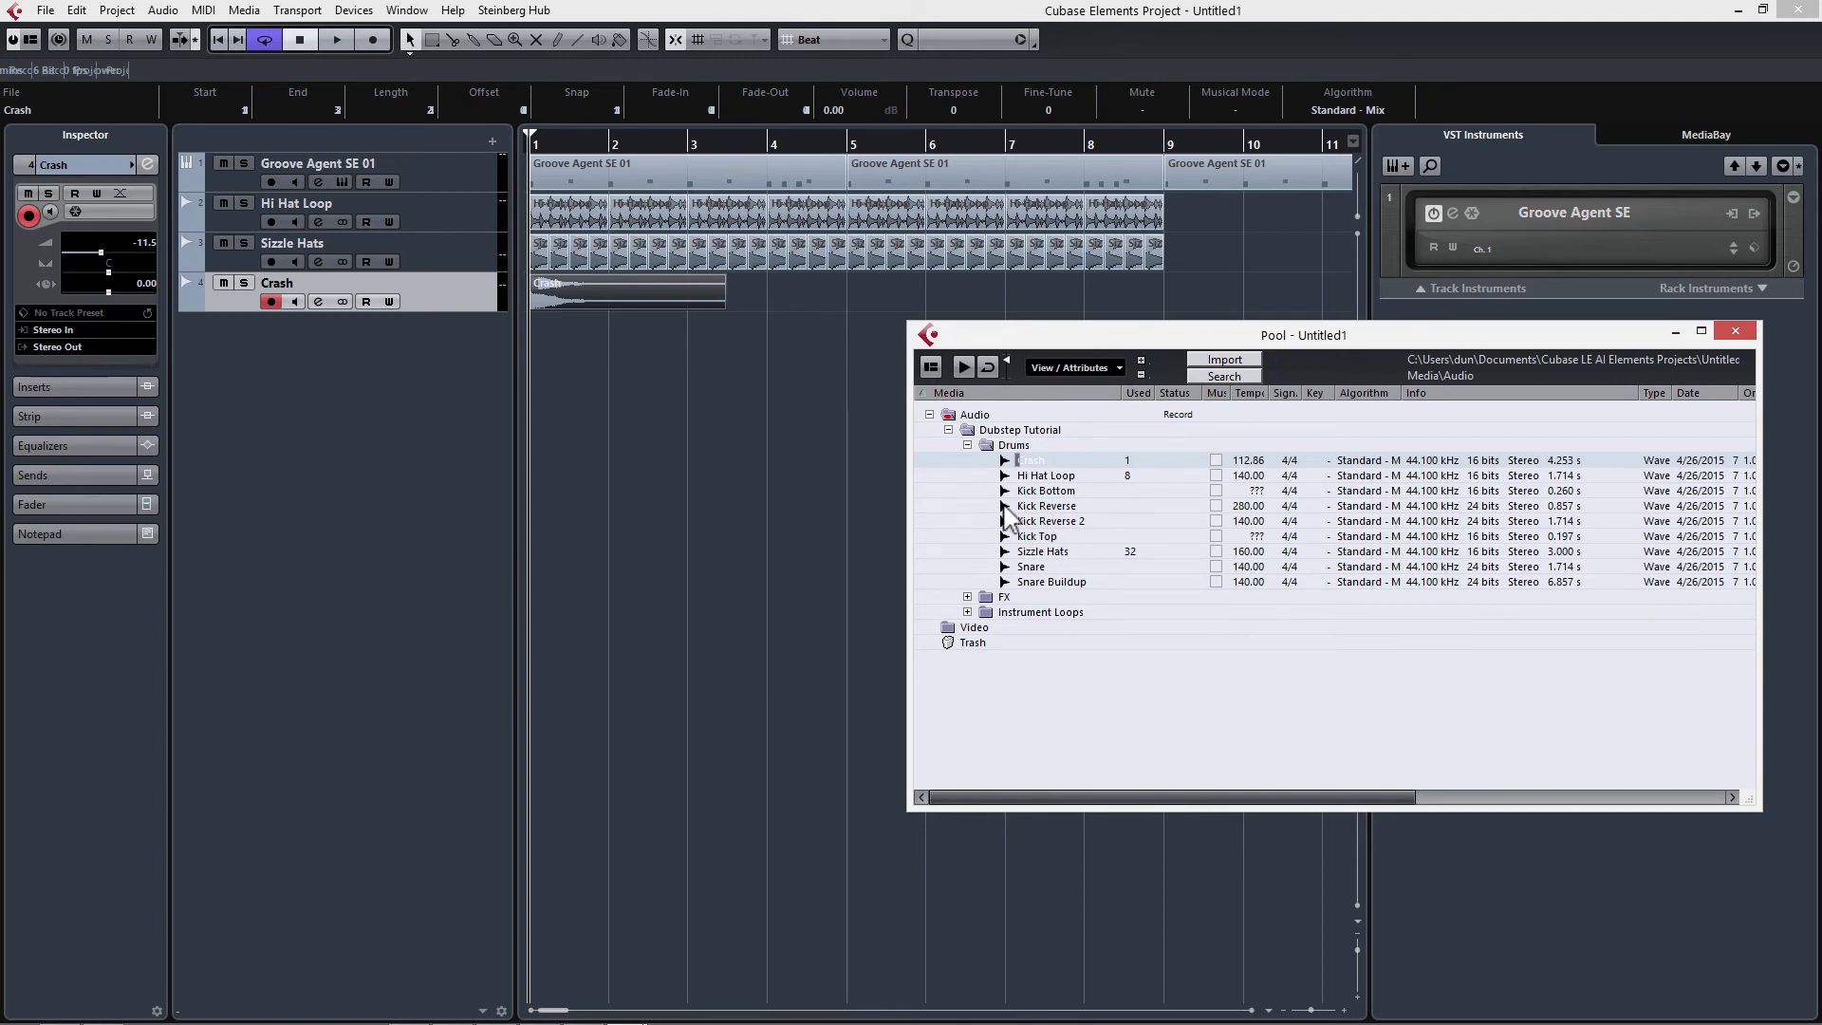
pyautogui.moveTo(1008, 513); pyautogui.dragTo(538, 334)
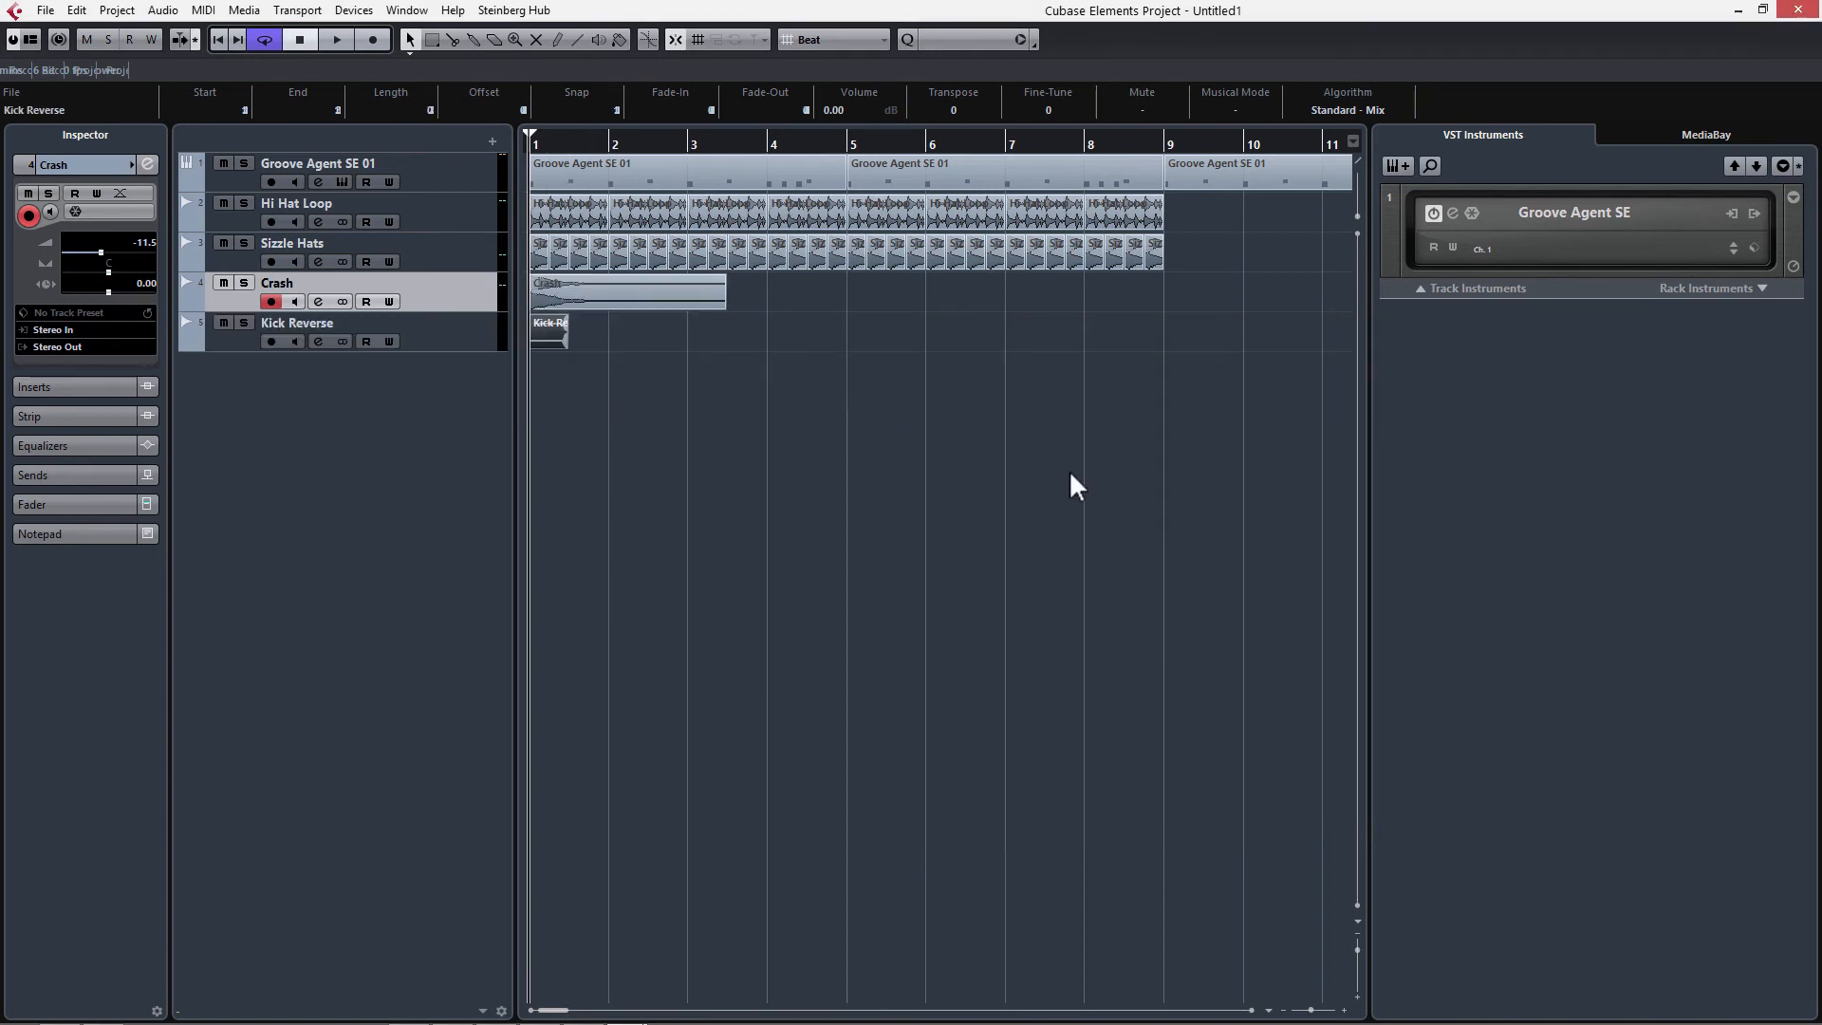
pyautogui.click(101, 12)
pyautogui.click(116, 10)
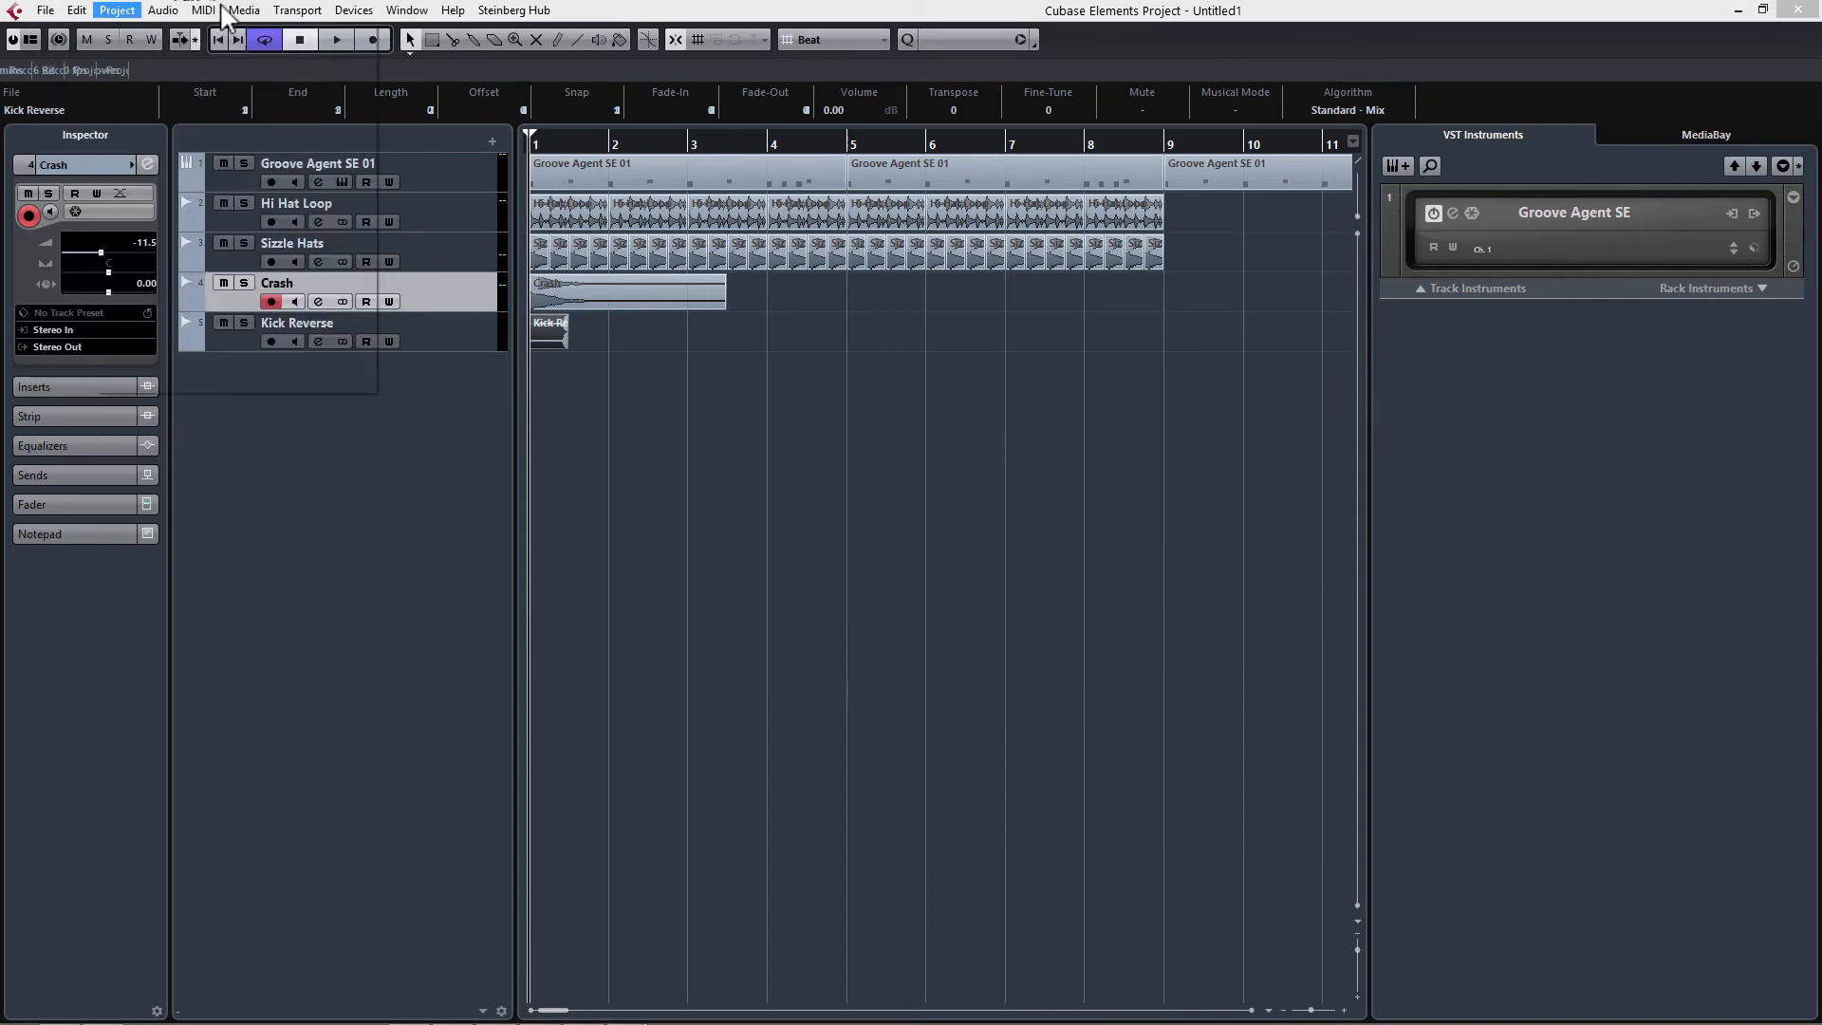
pyautogui.click(245, 11)
pyautogui.click(260, 34)
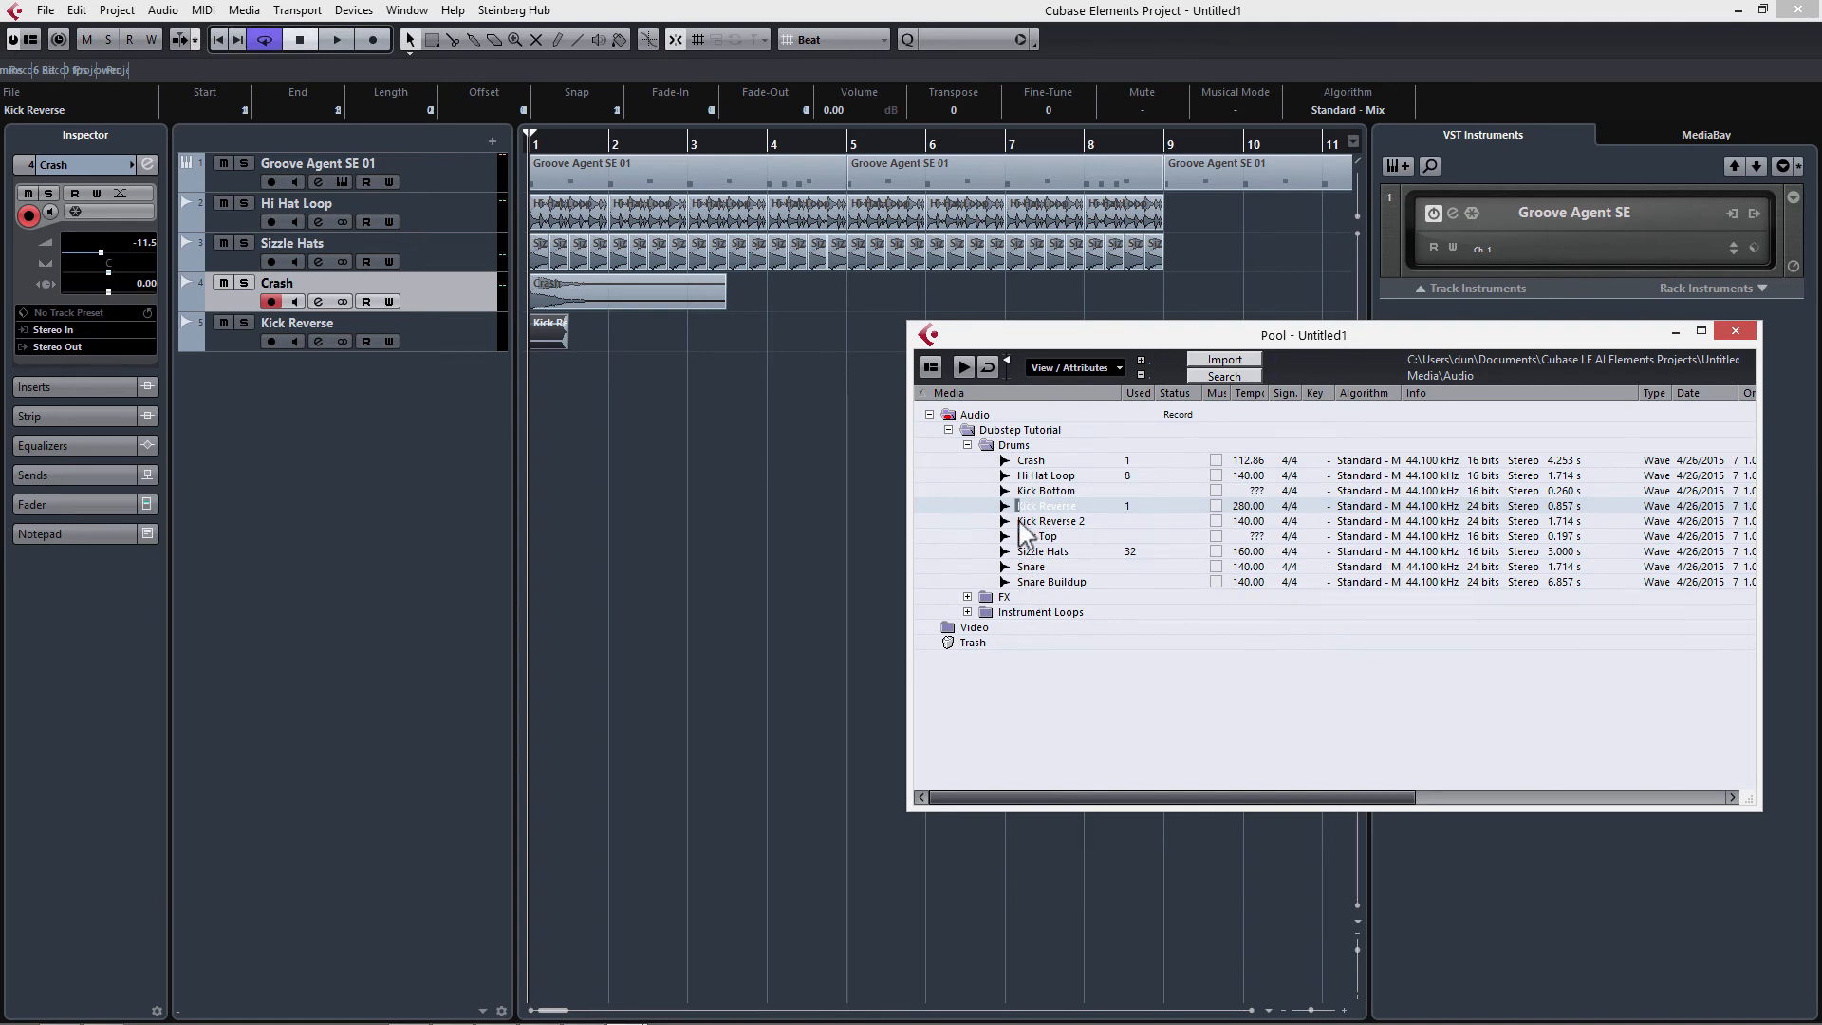
pyautogui.moveTo(1007, 521); pyautogui.dragTo(827, 328)
# Move the Kick Reverse event to the second half of bar 4 so that it ends at bar 5
pyautogui.click(596, 322)
pyautogui.press('g')
pyautogui.press('g')
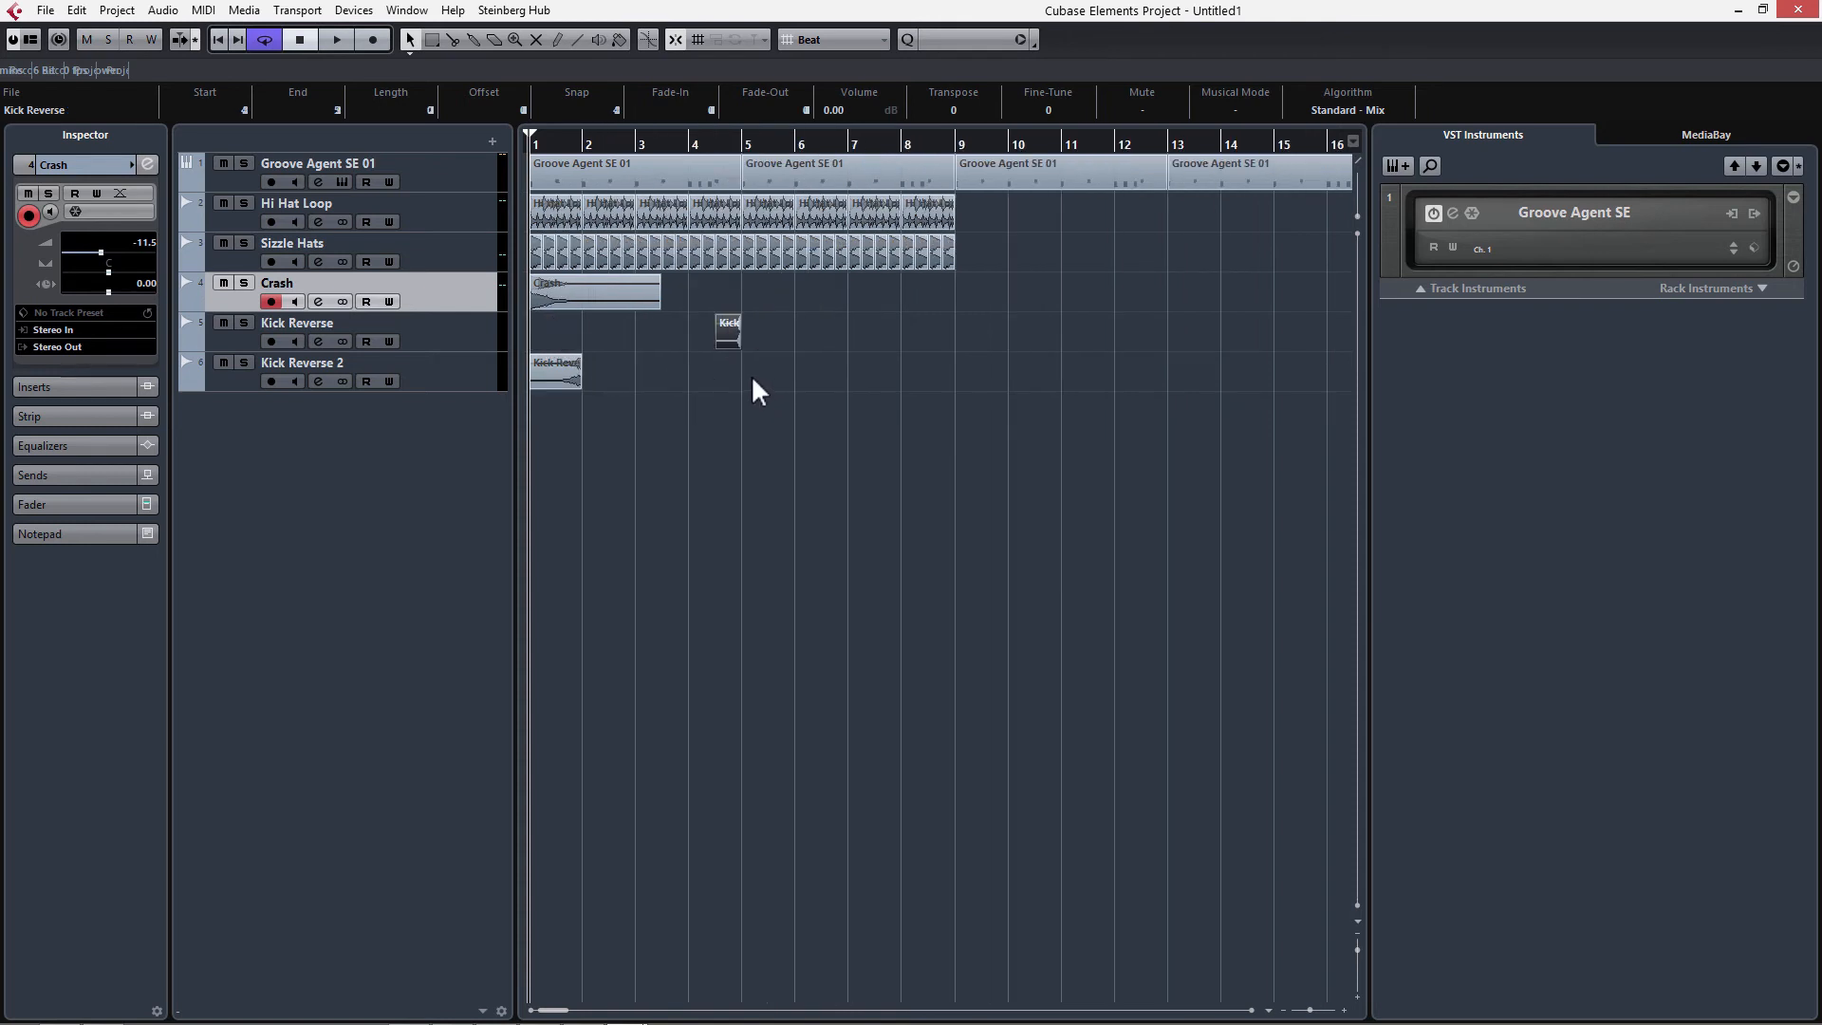
# Repeat the Kick Reverse 2 event back to back from bar 1 until it fills the first four bars
pyautogui.click(559, 374)
pyautogui.press('h')
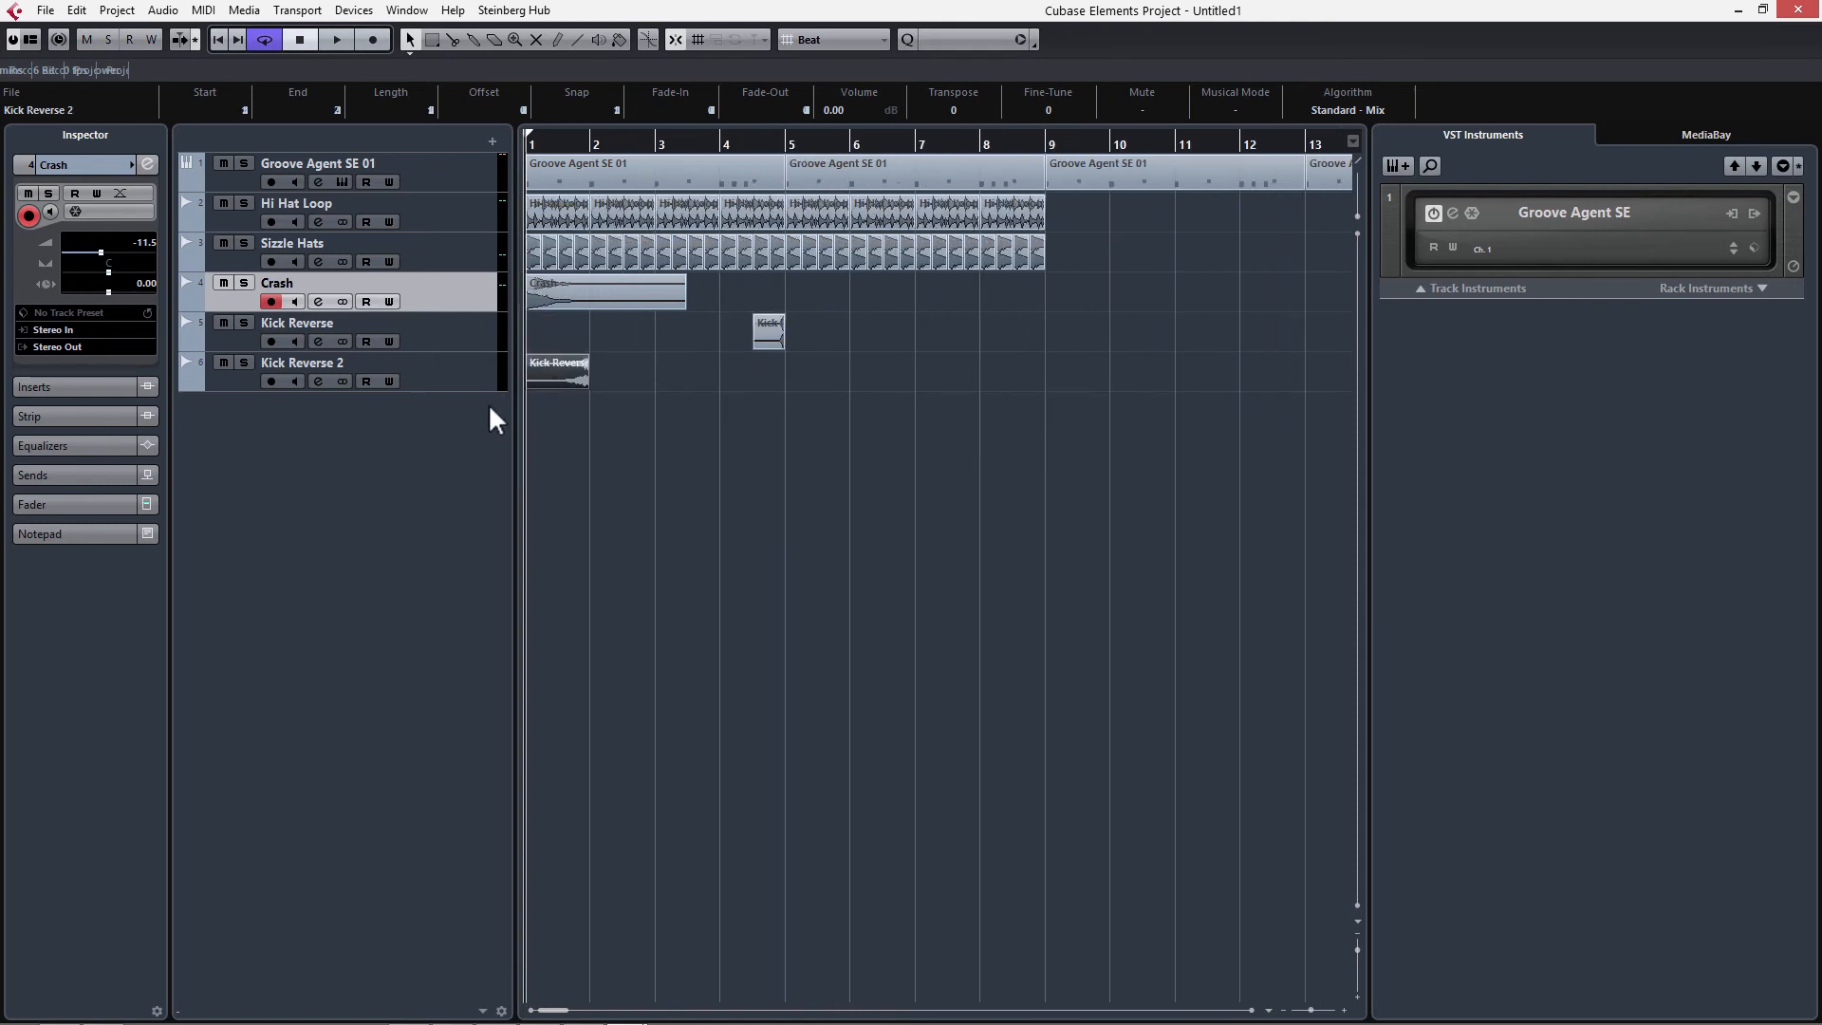
pyautogui.press('h')
pyautogui.press('g')
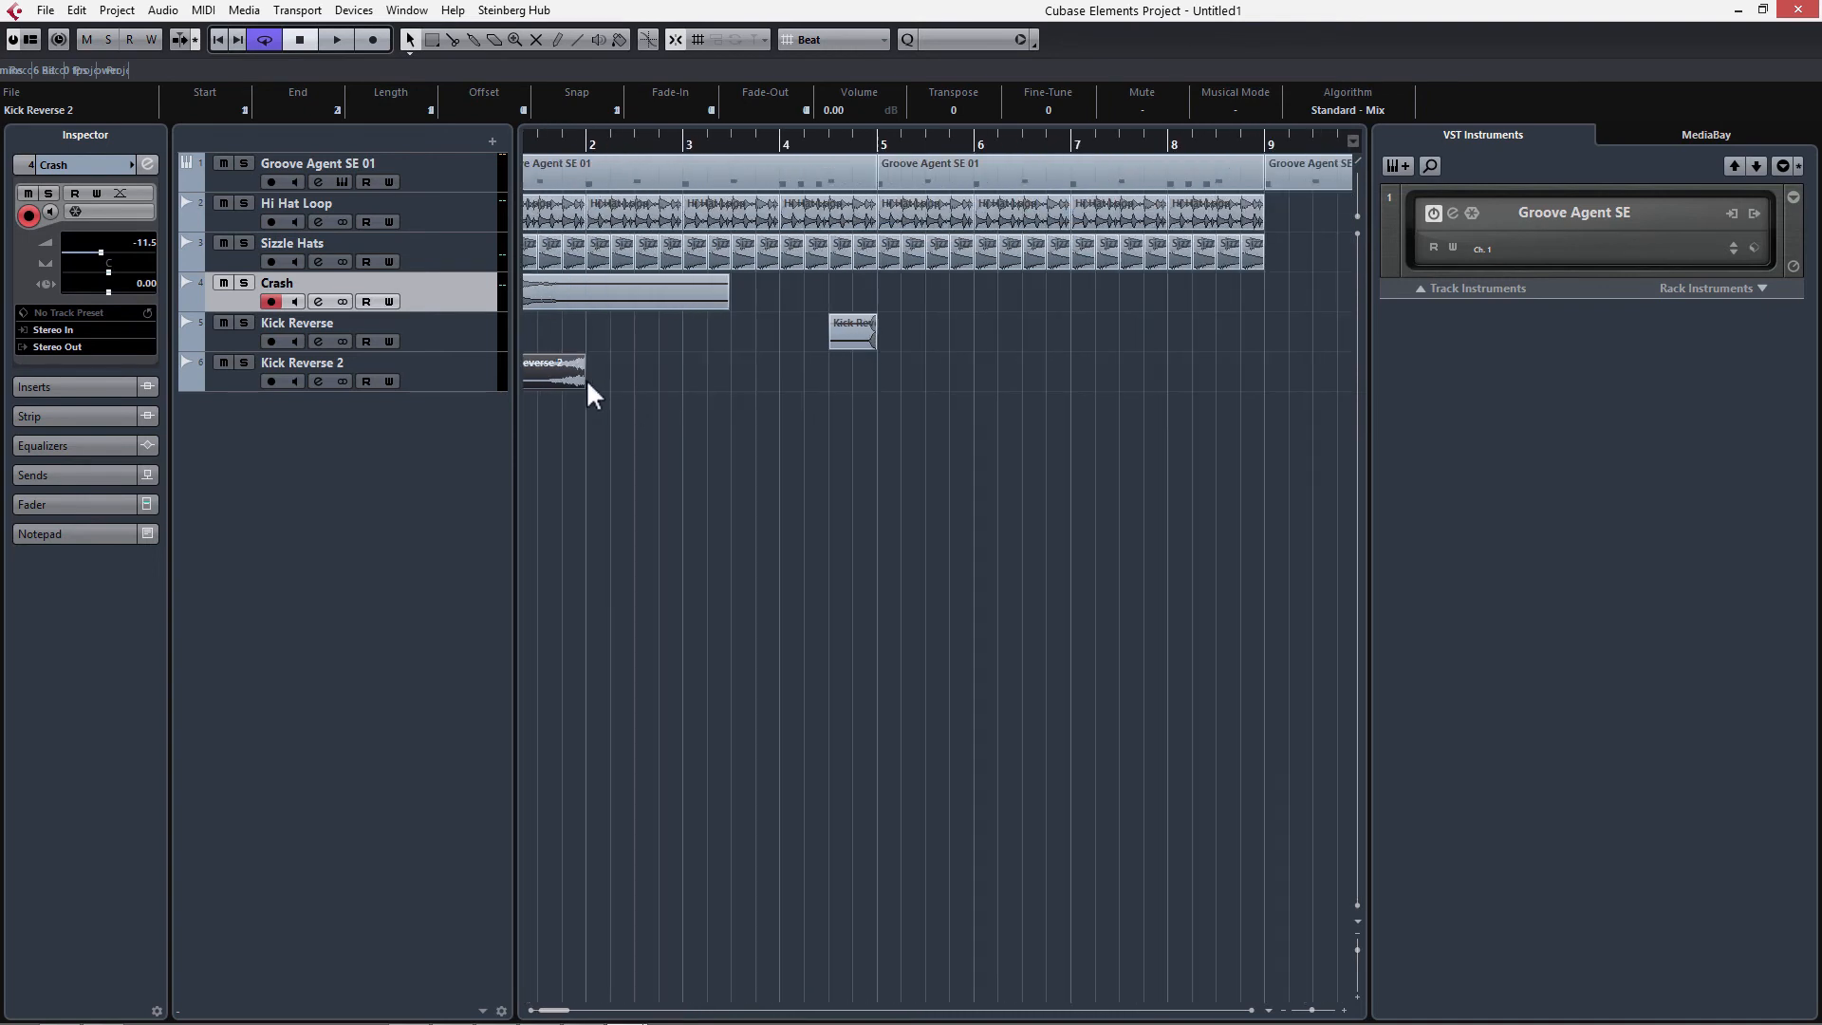
pyautogui.moveTo(544, 144); pyautogui.dragTo(521, 148)
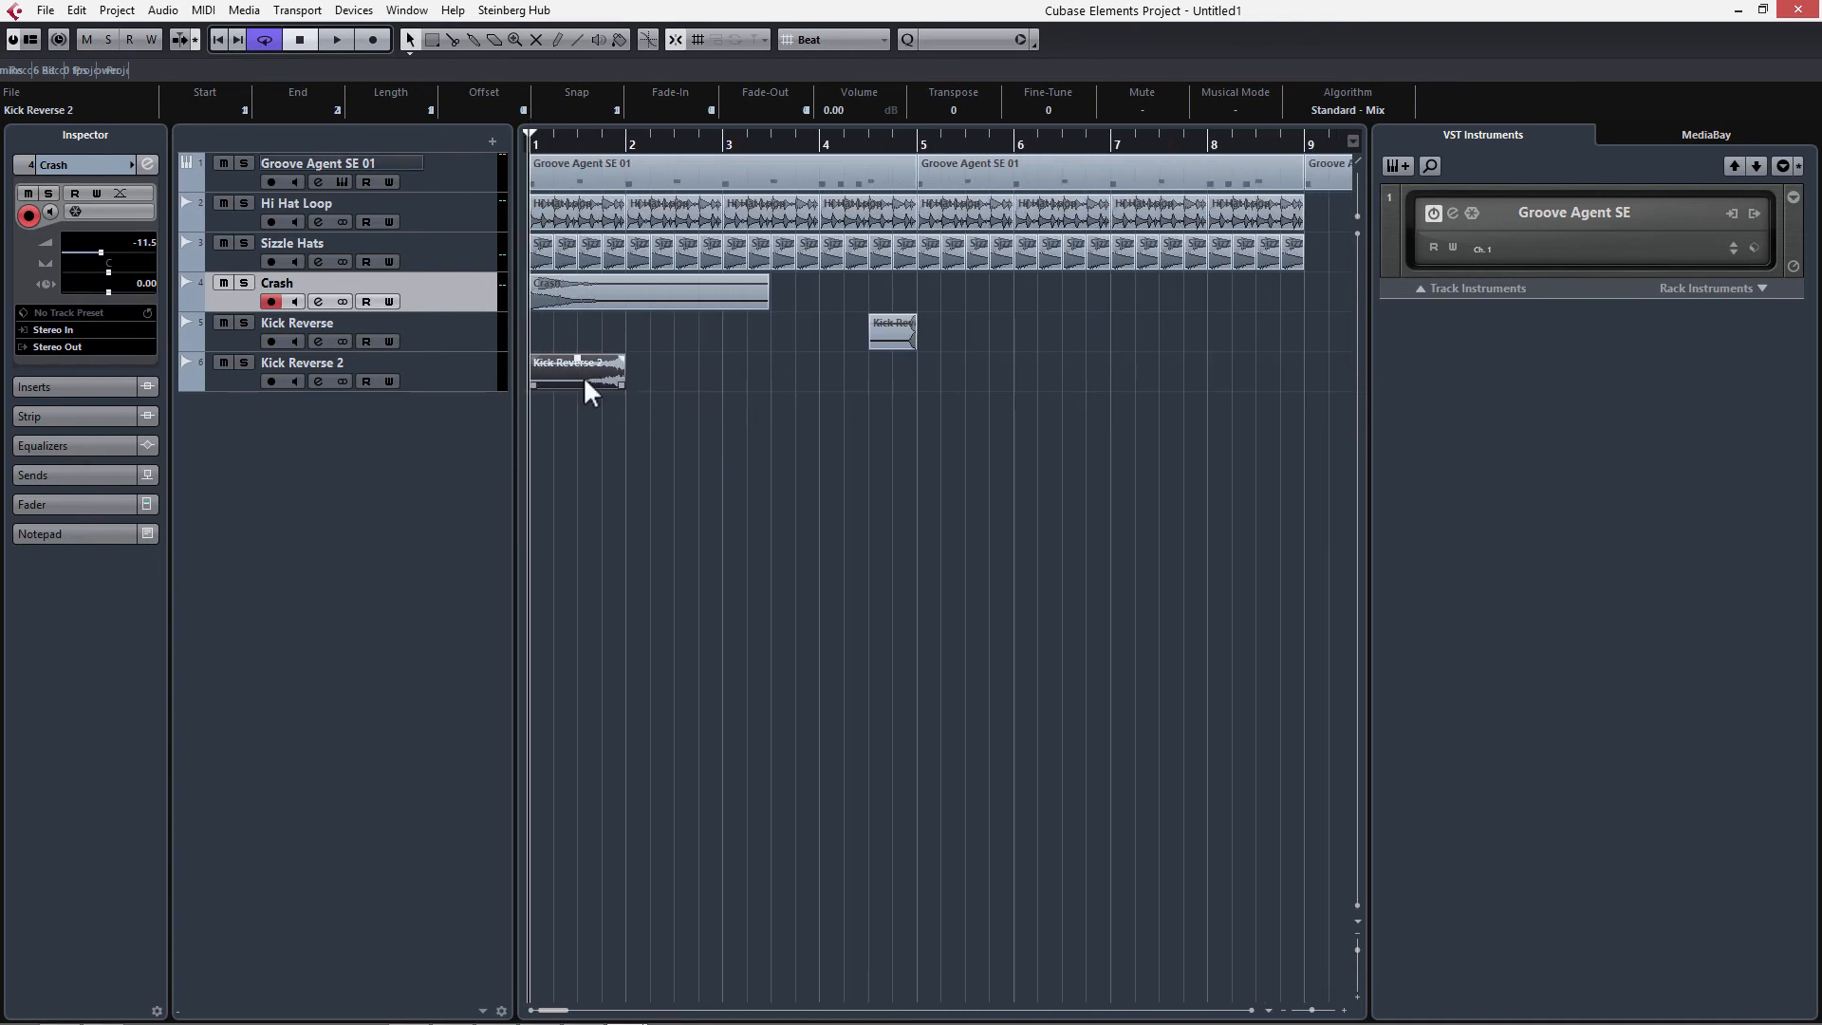
pyautogui.moveTo(583, 376); pyautogui.dragTo(889, 343)
# Duplicate the four-bar group of Kick Reverse and Kick Reverse 2 events twice, extending both tracks up to bar 13
pyautogui.click(900, 334)
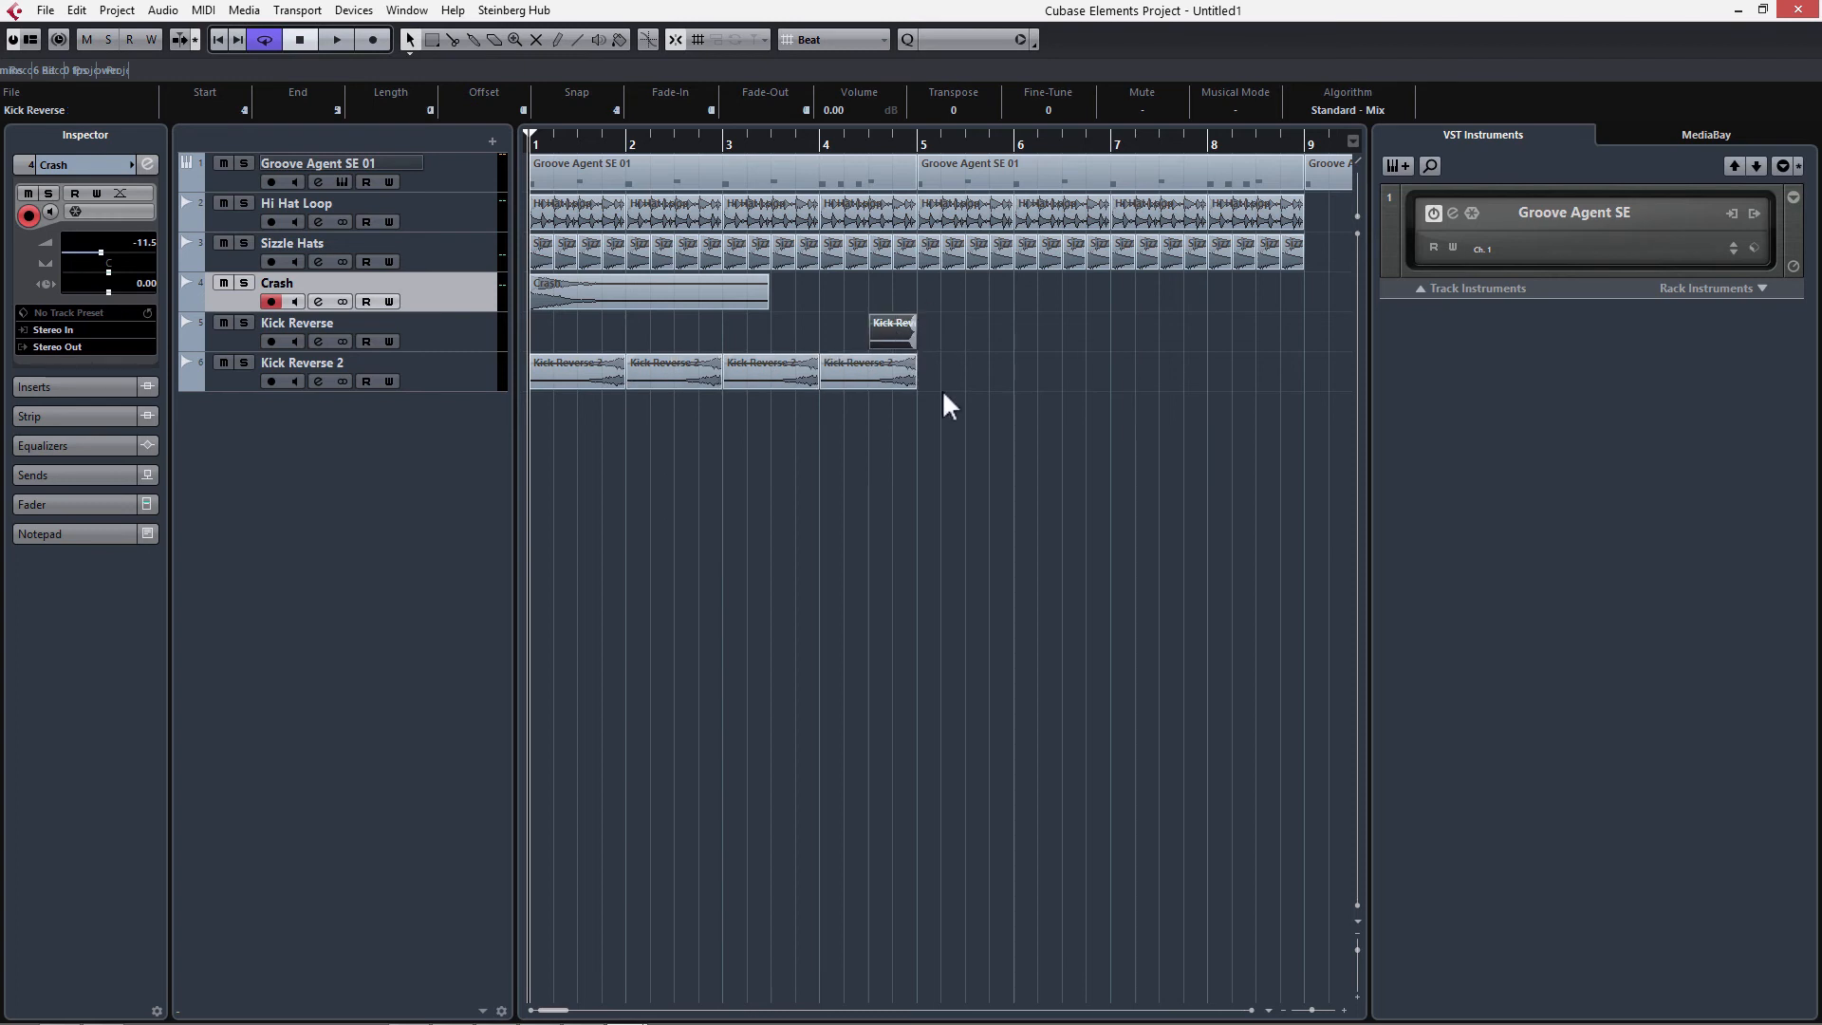
pyautogui.moveTo(913, 409); pyautogui.dragTo(548, 321)
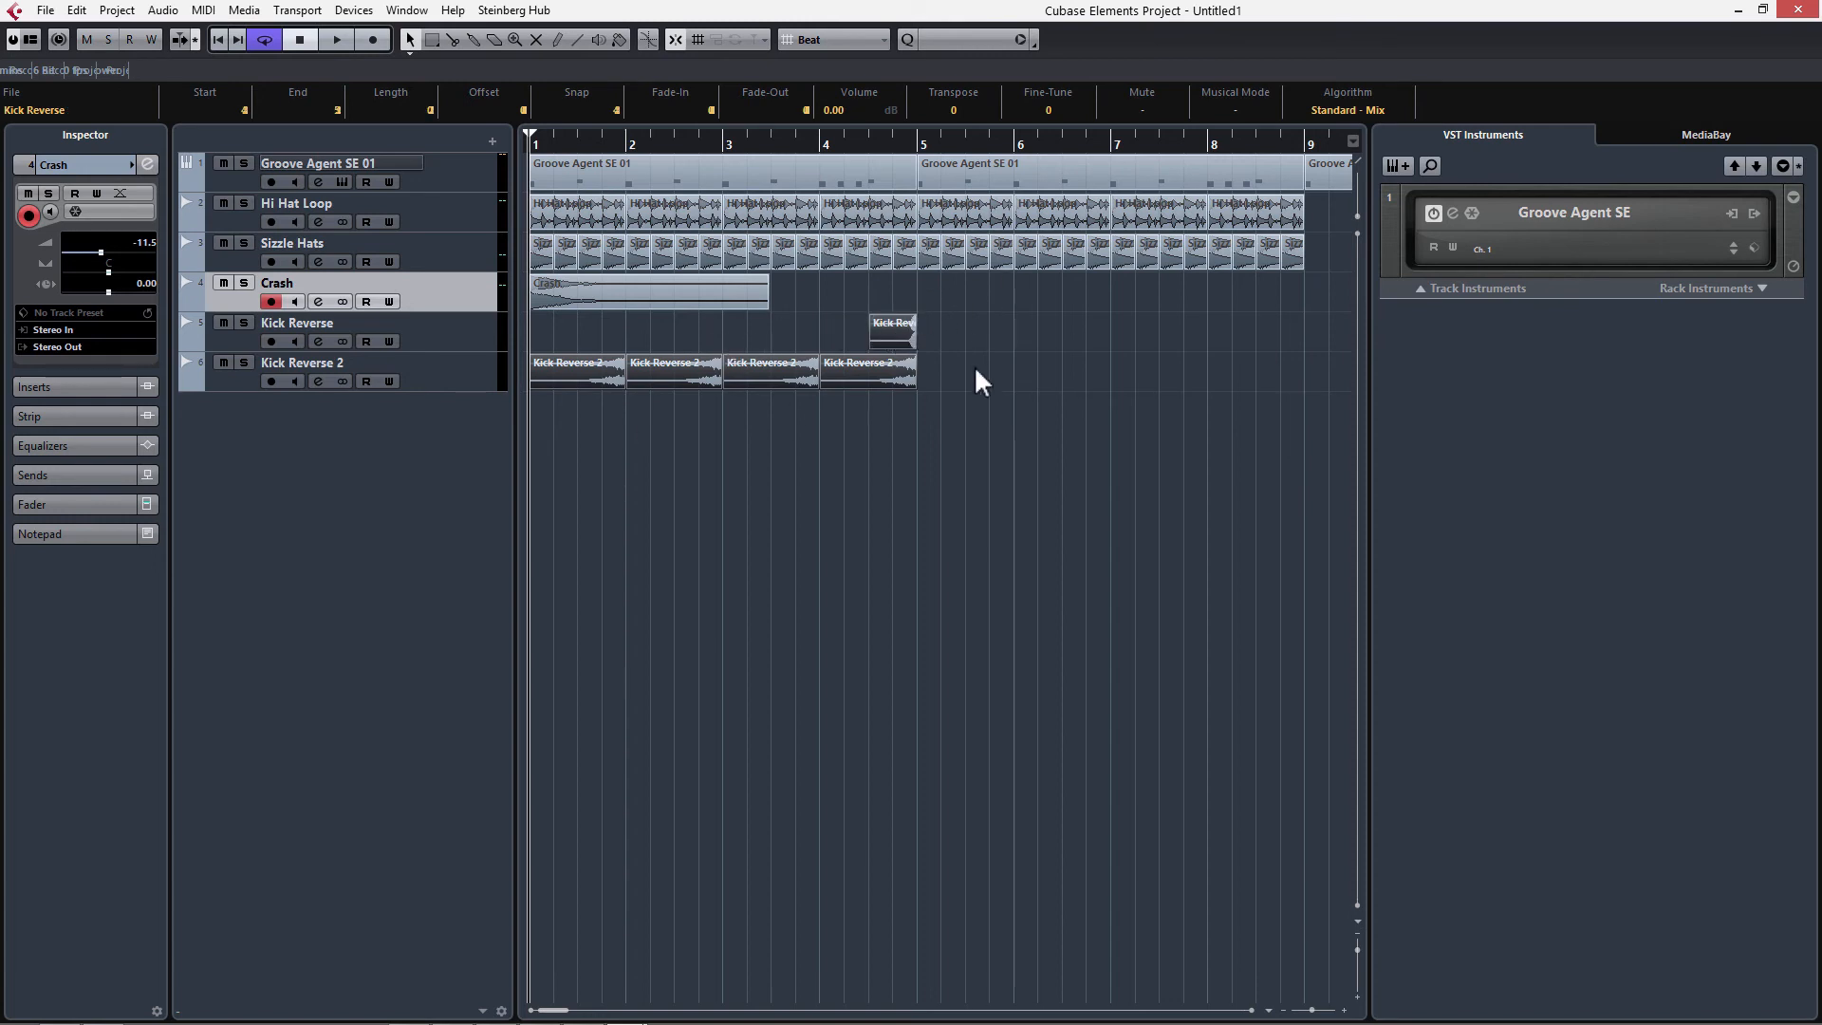
pyautogui.hotkey('ctrl', 'd')
pyautogui.press('g')
pyautogui.hotkey('ctrl', 'd')
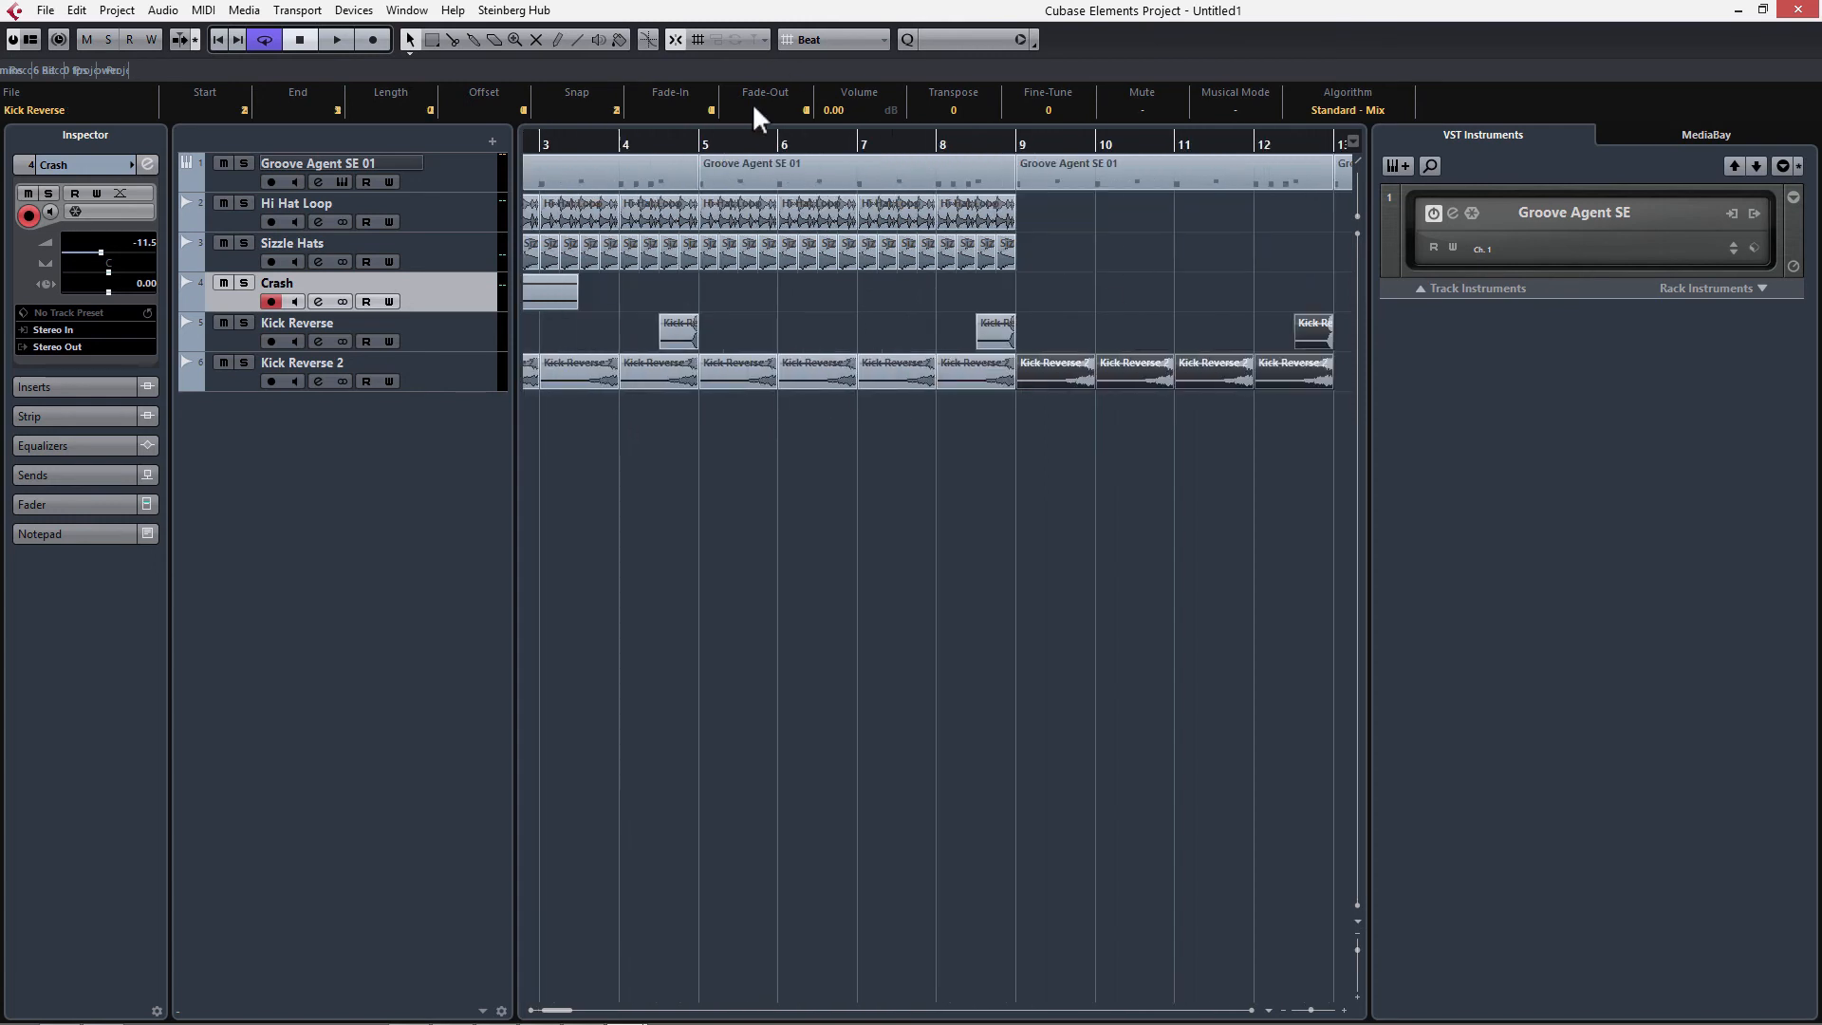
pyautogui.moveTo(729, 143); pyautogui.dragTo(226, 167)
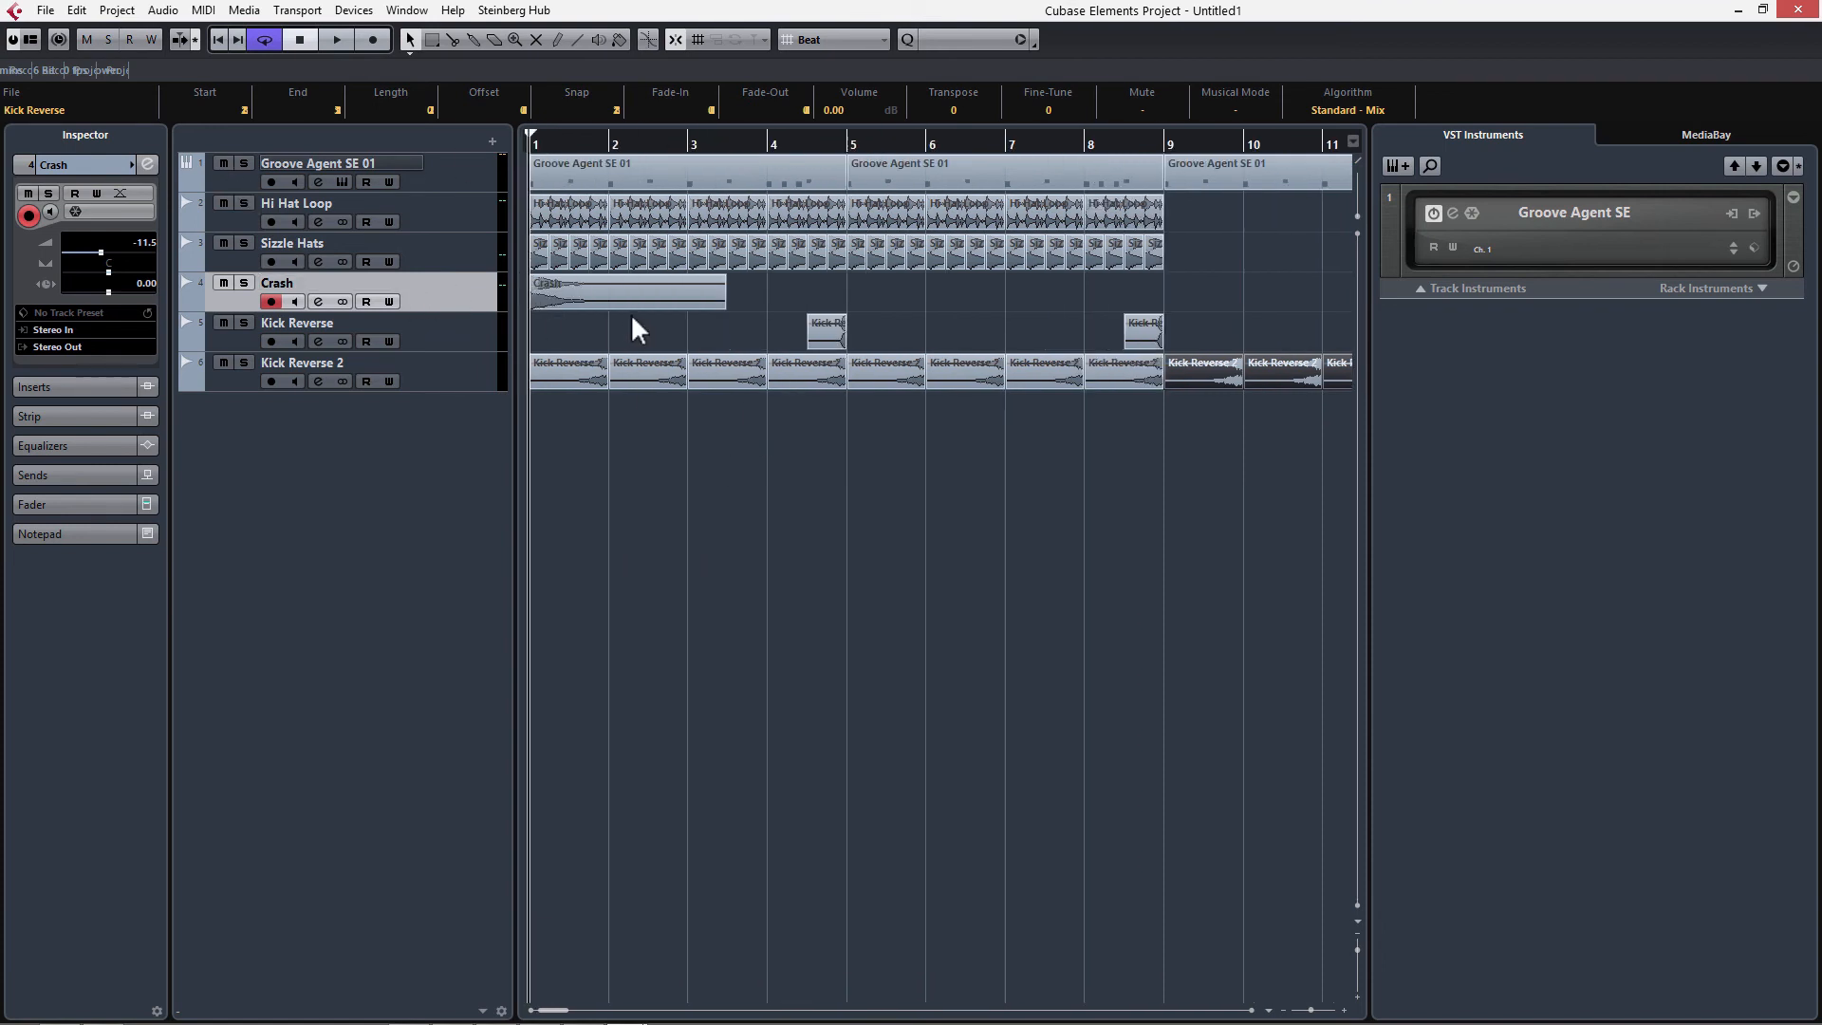
# Play back the arrangement and lower the volume of Kick Reverse 2 to -7.94 dB and Kick Reverse to -4.70 dB
pyautogui.press('space')
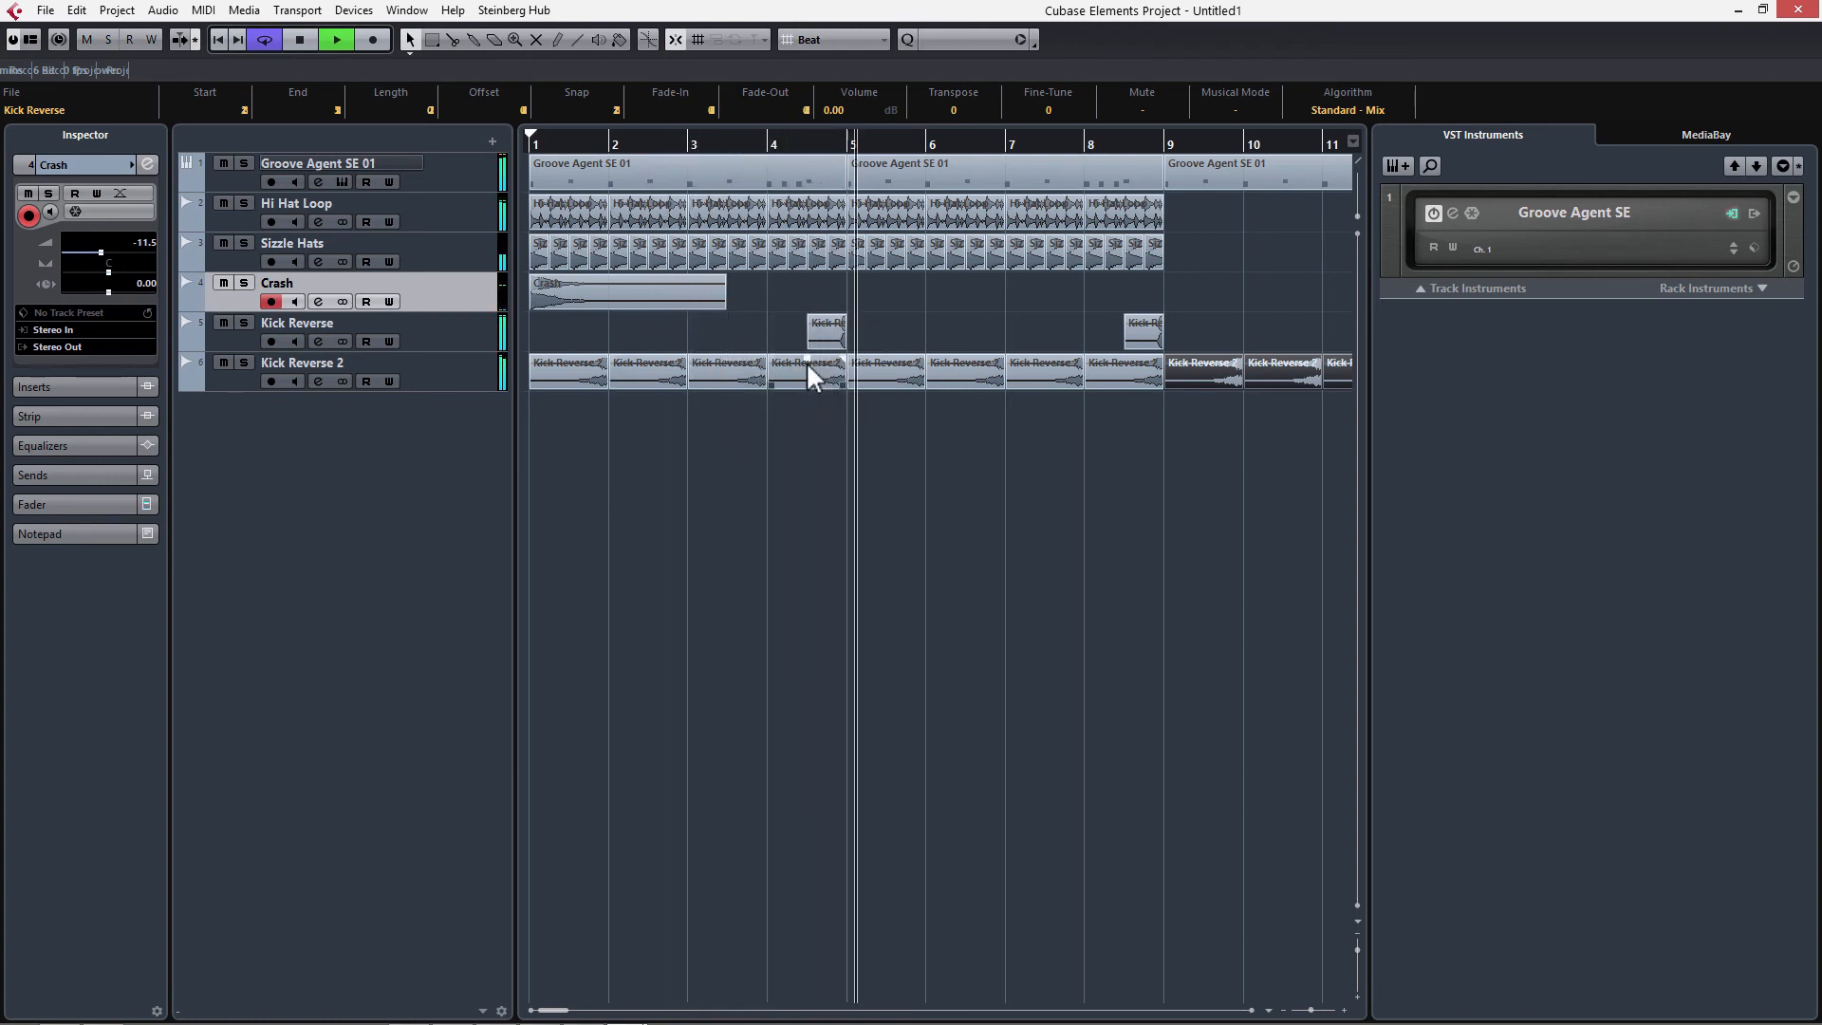
pyautogui.press('space')
pyautogui.click(445, 384)
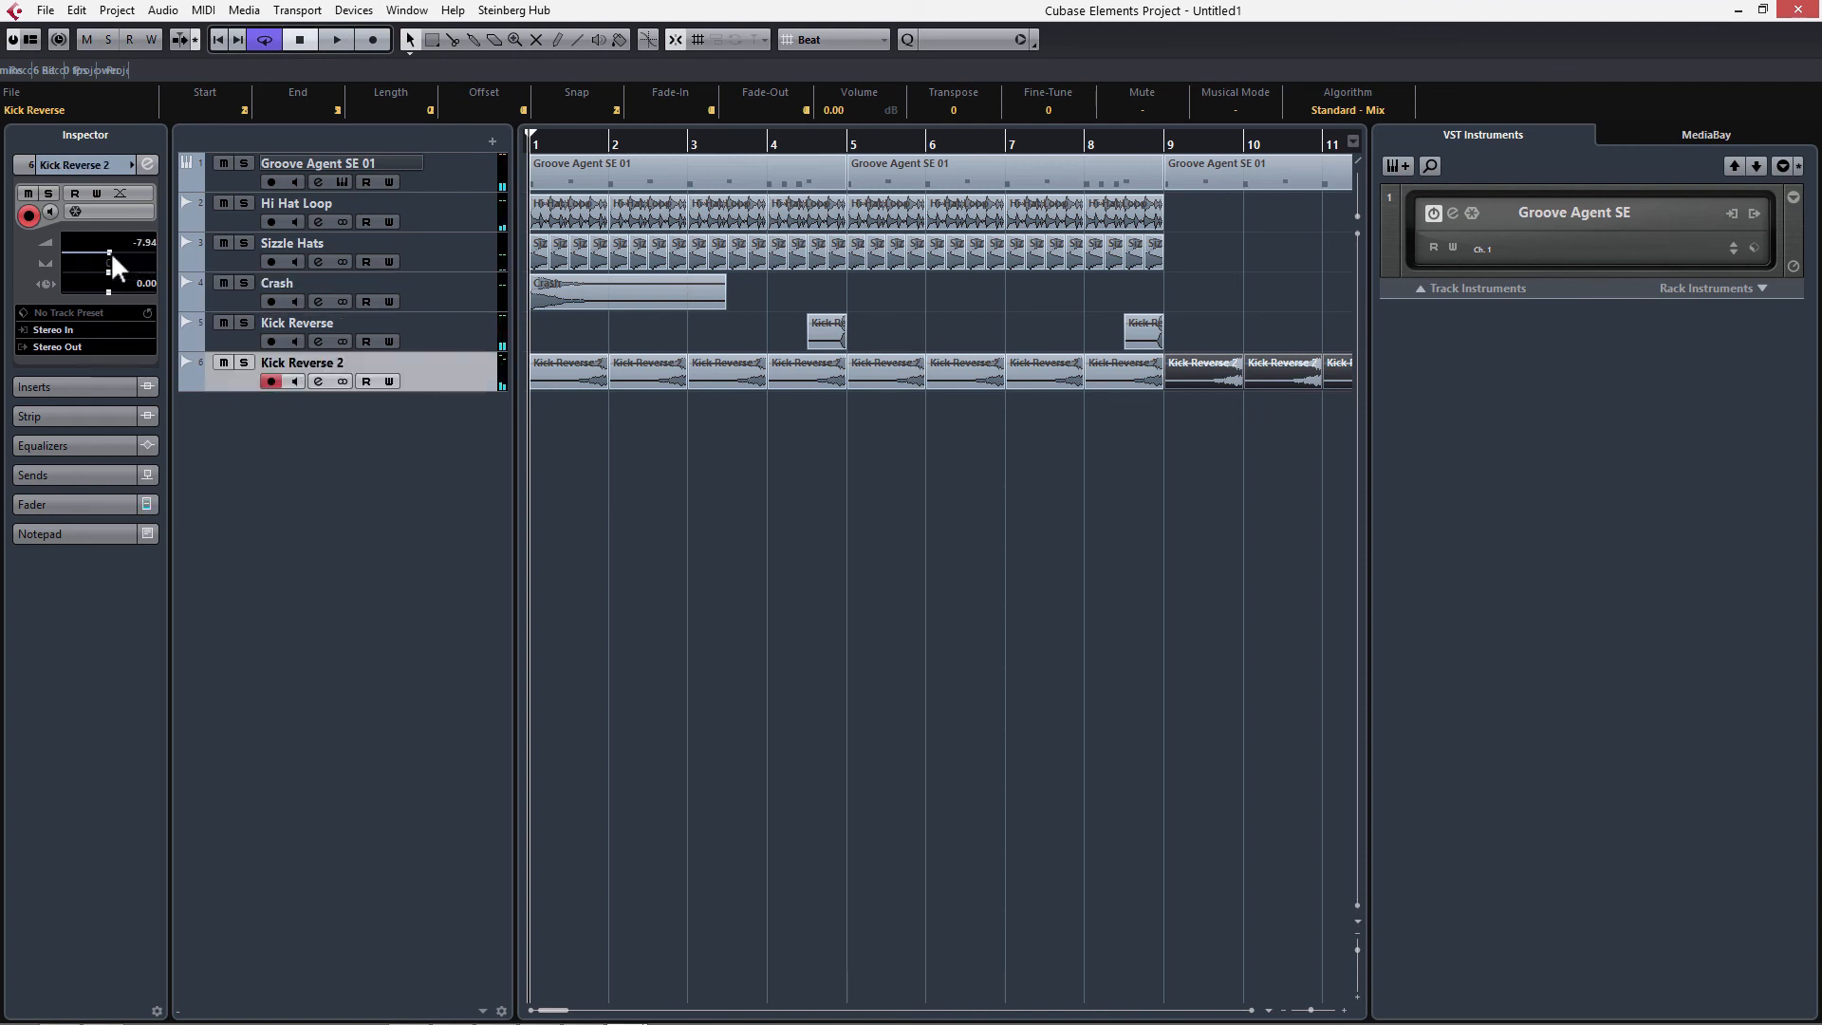
pyautogui.click(447, 325)
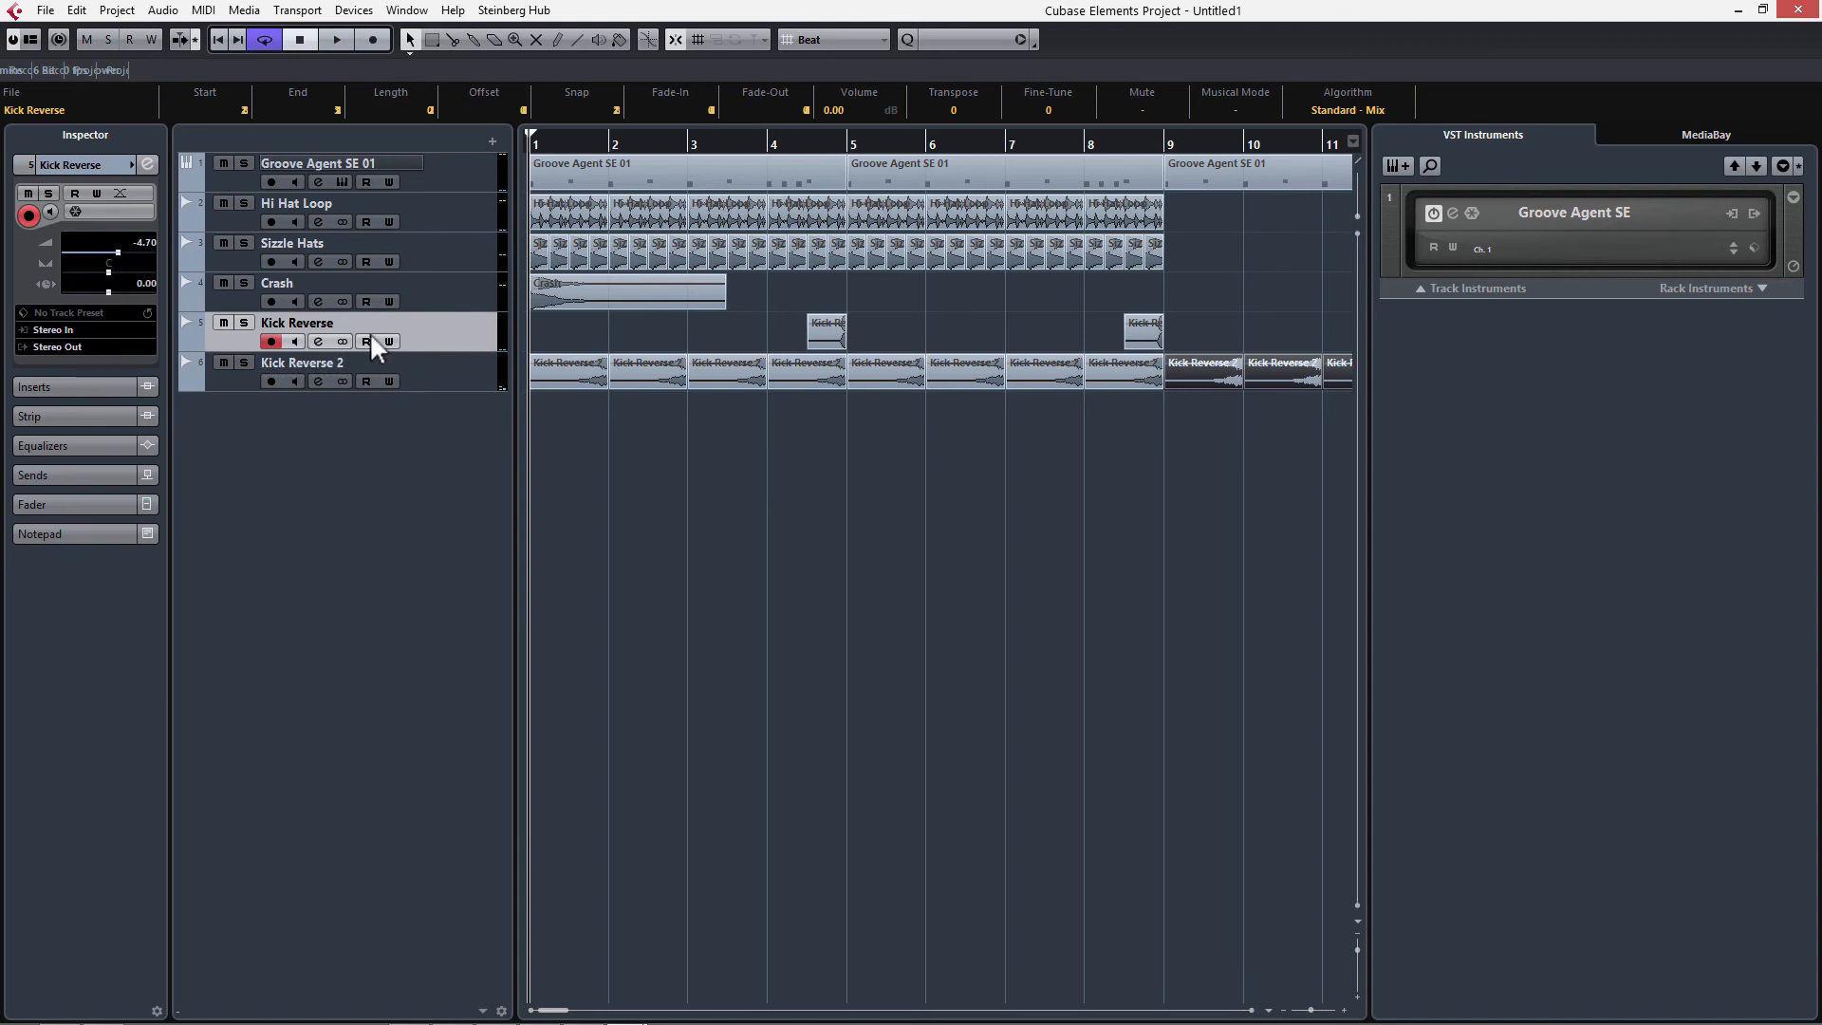
# Lower the Kick Reverse 2 track's volume to -13.9 dB while the arrangement plays, and stop playback
pyautogui.click(442, 372)
pyautogui.press('space')
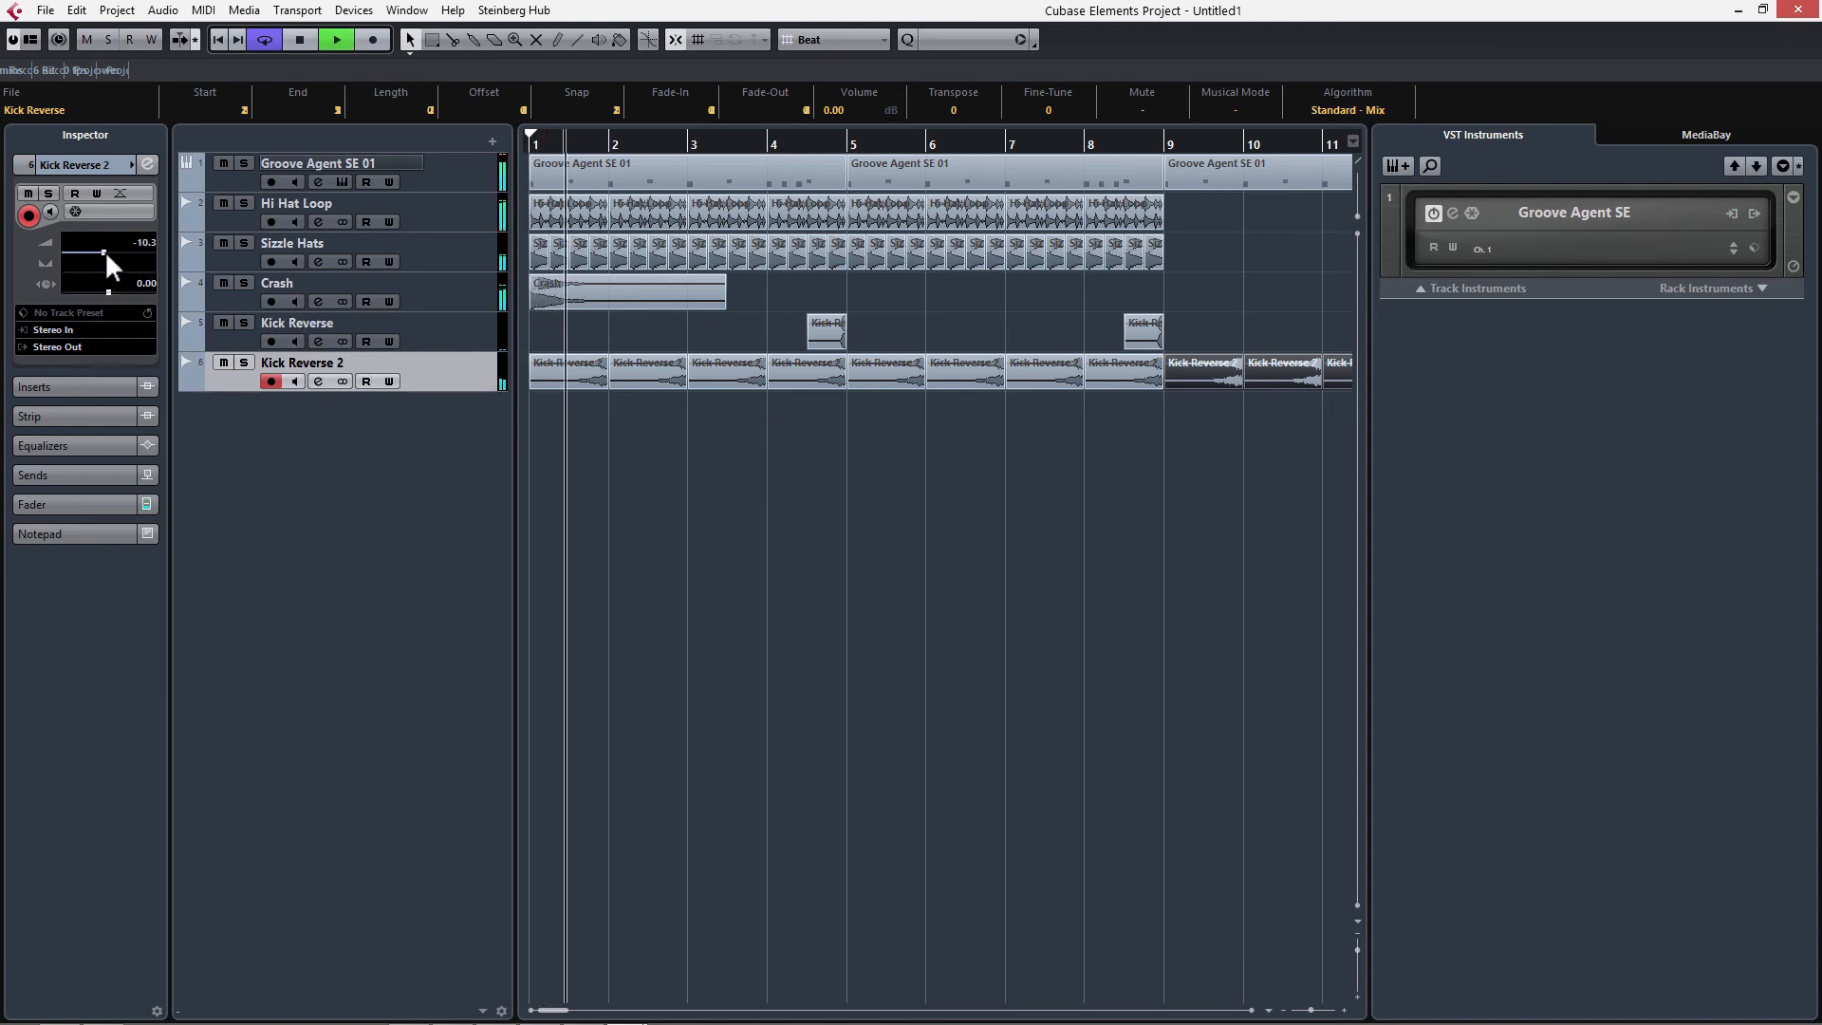
pyautogui.moveTo(103, 251); pyautogui.dragTo(95, 251)
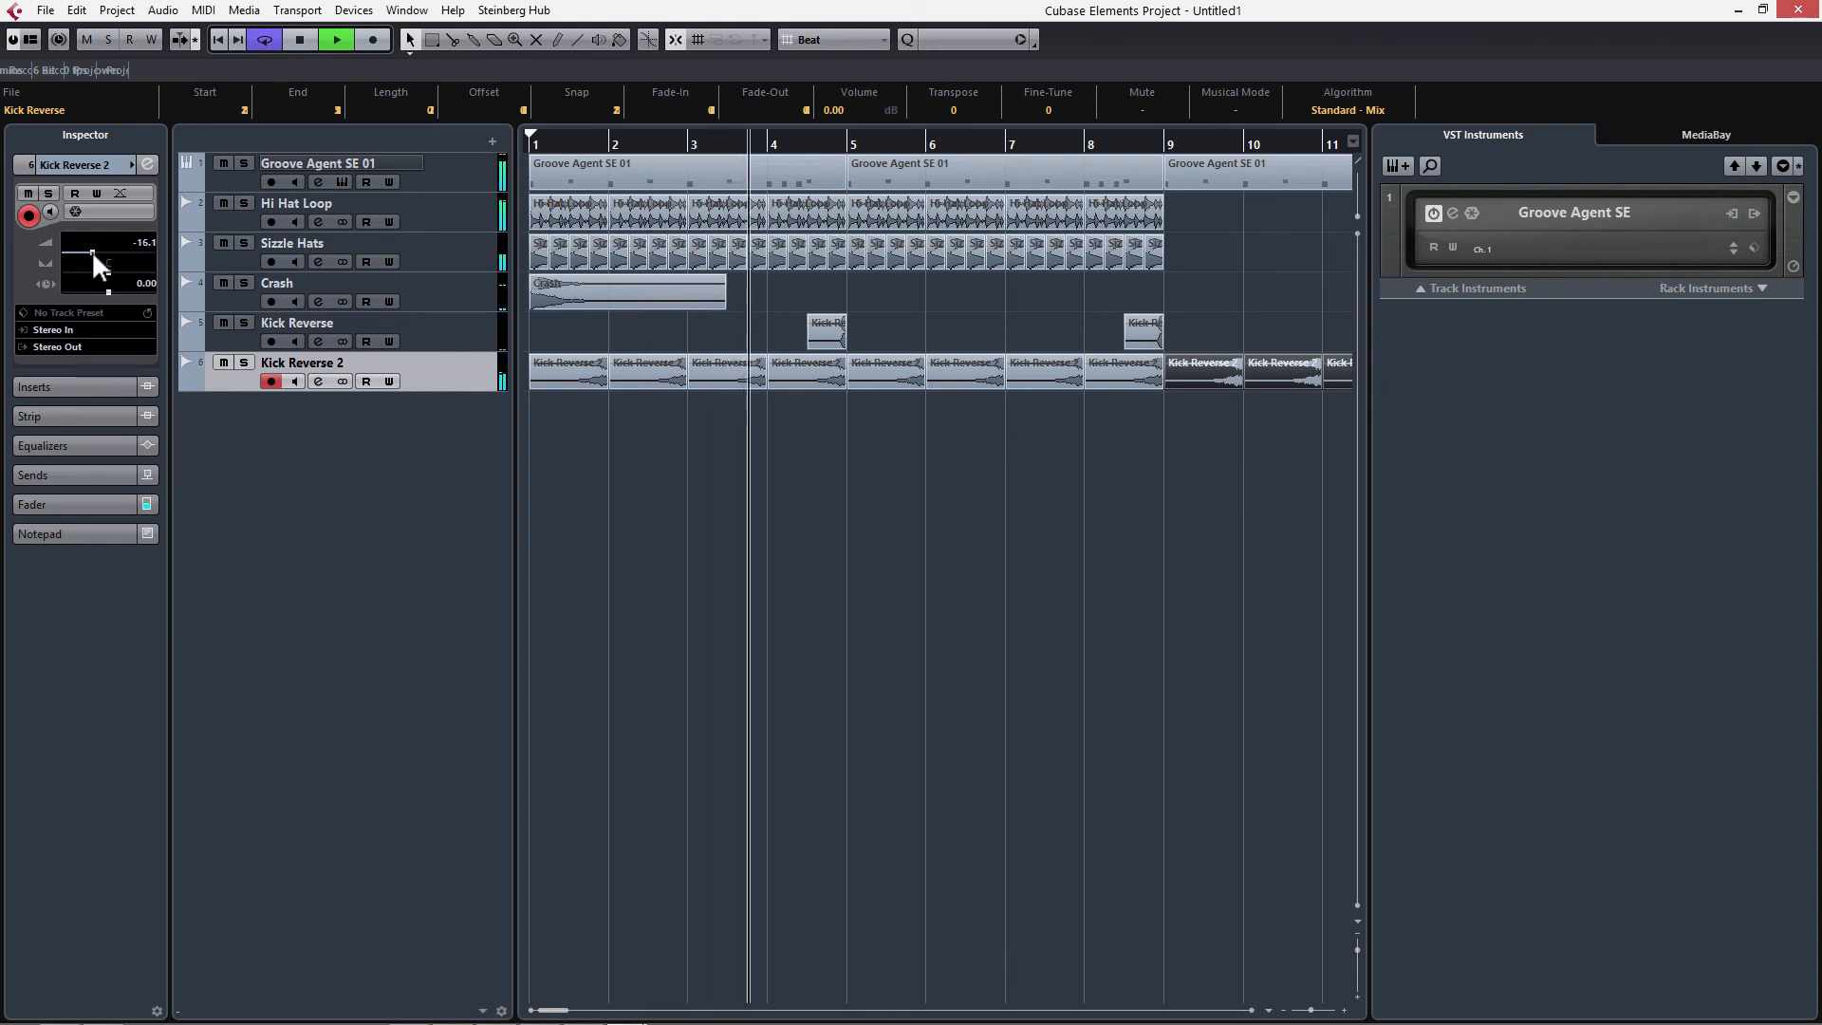
pyautogui.moveTo(91, 251); pyautogui.dragTo(94, 251)
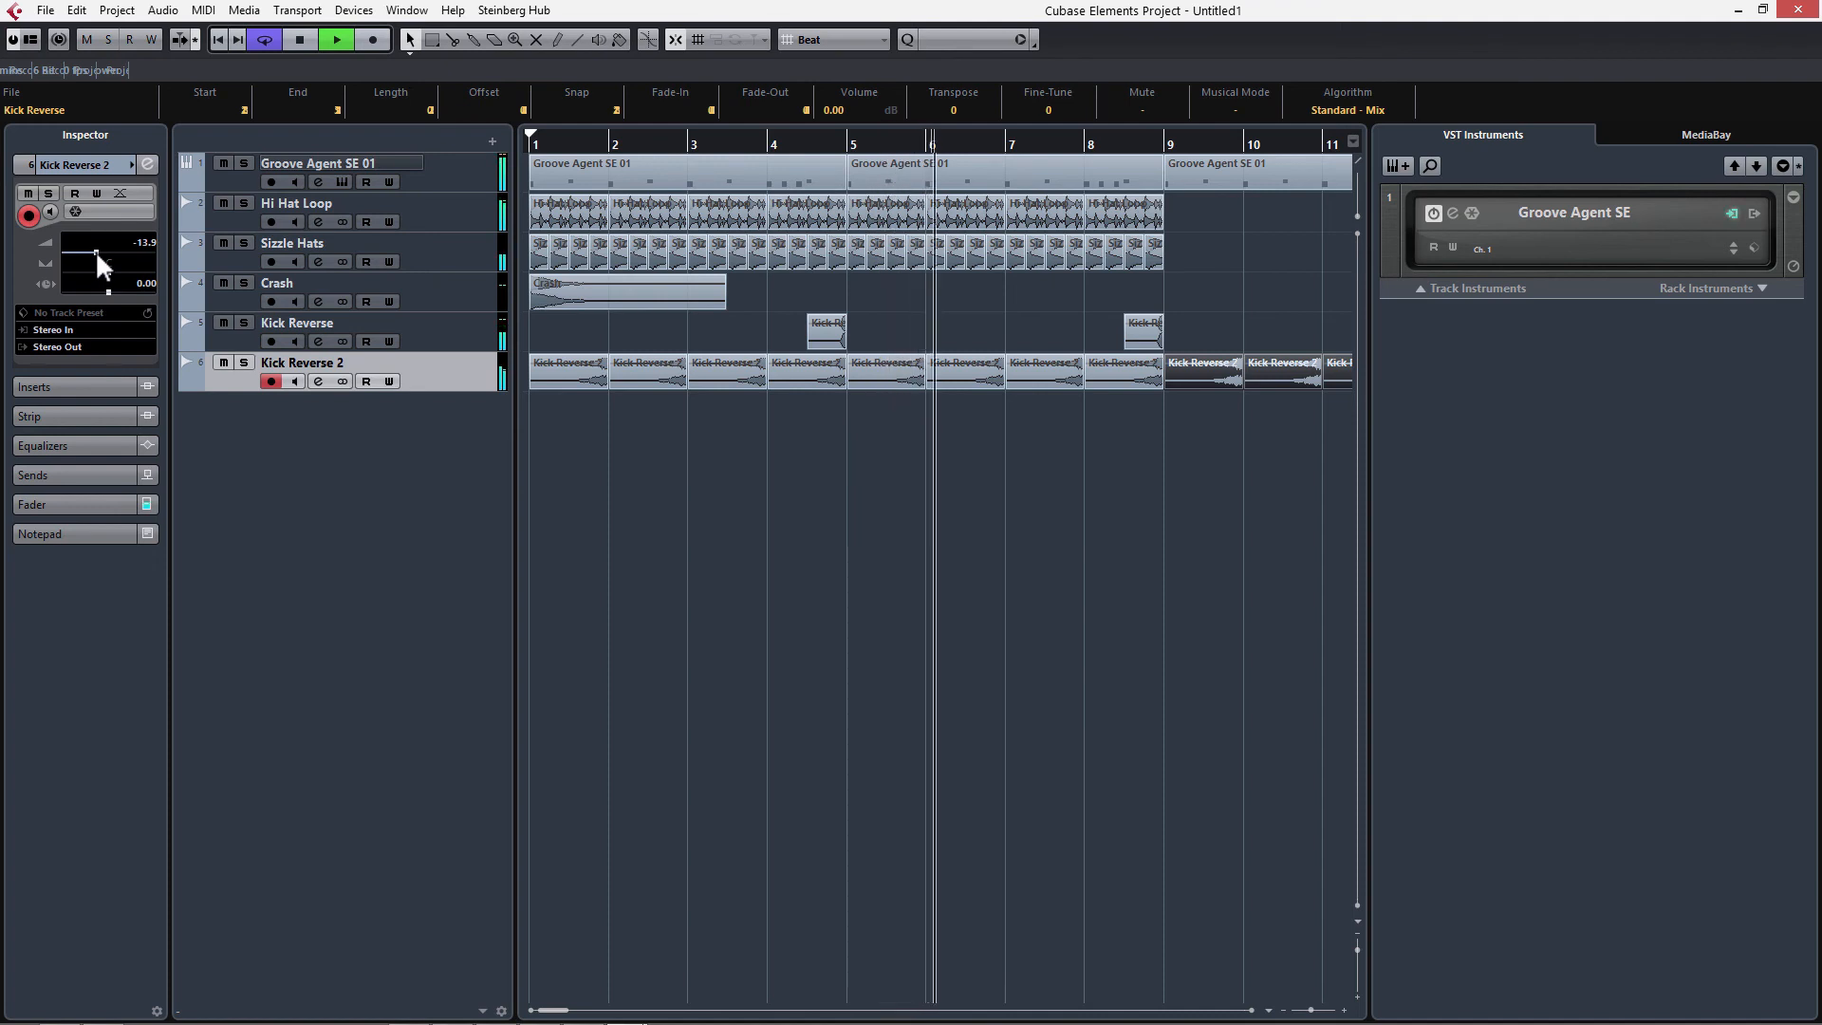
pyautogui.press('space')
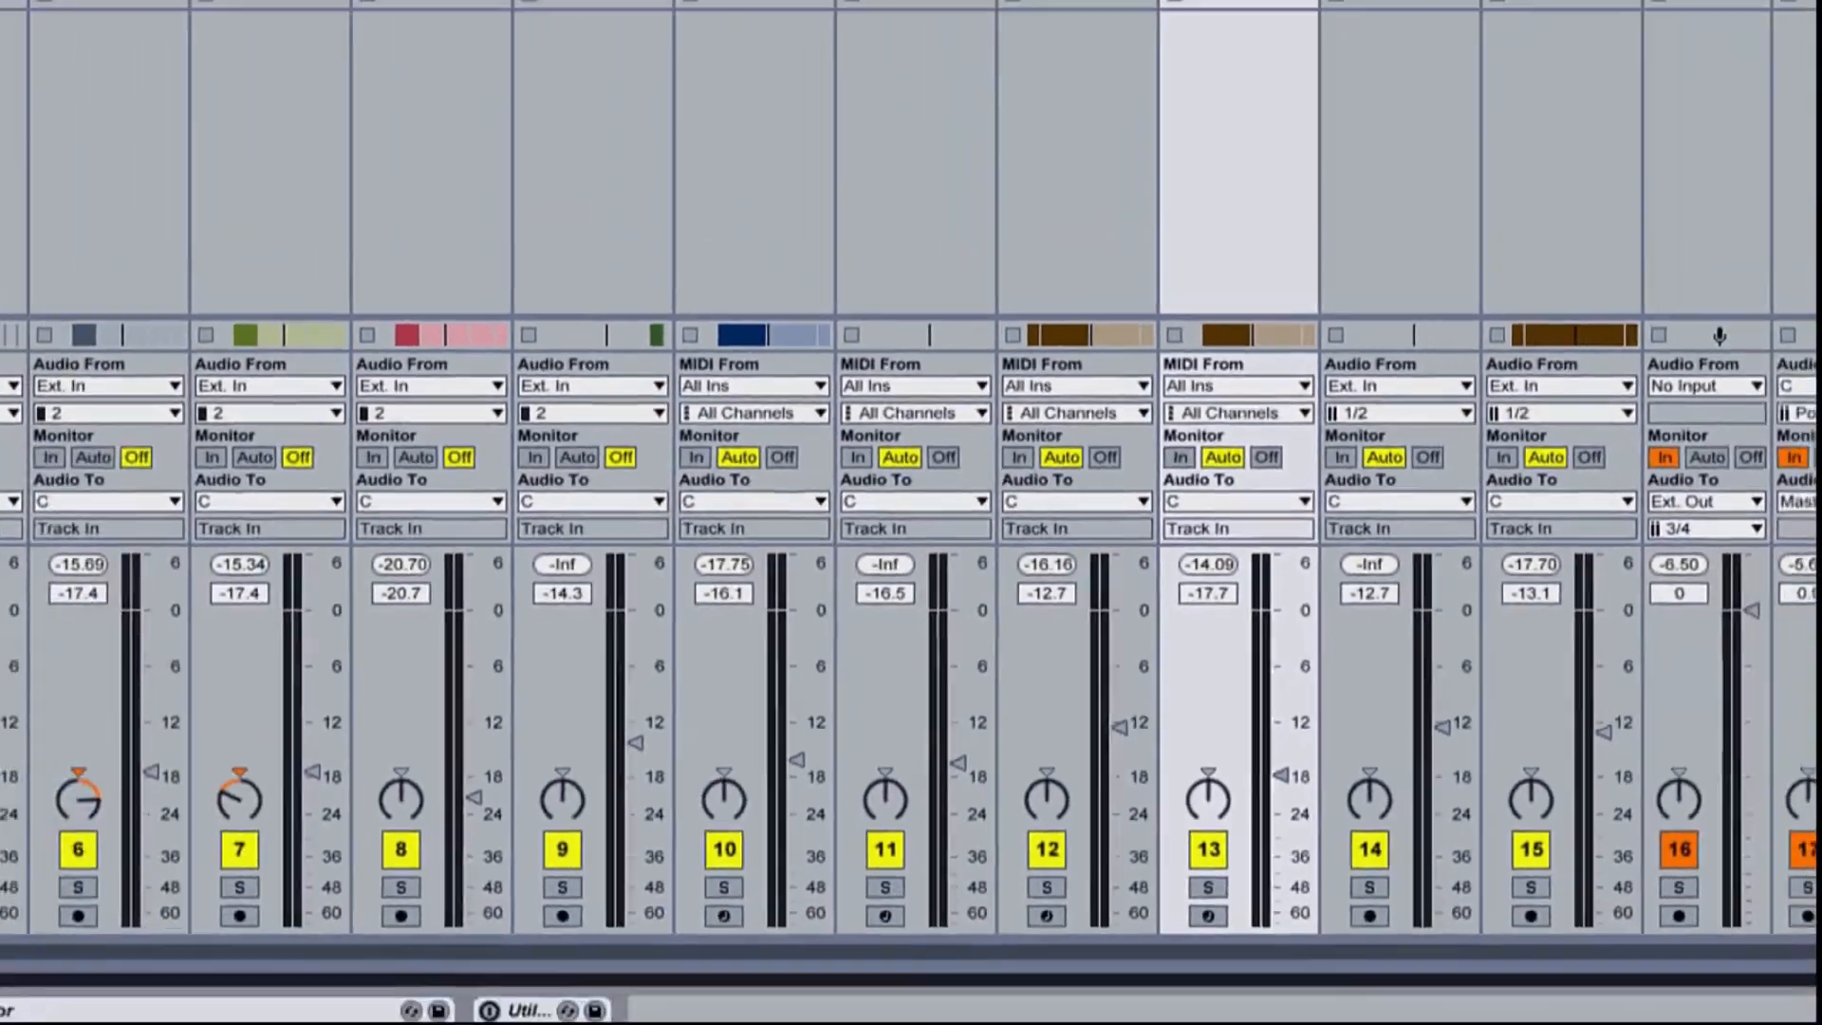
# In Ableton Live, switch to the arrangement and open the Sylenth1 plug-in window of the first track
pyautogui.press('Tab')
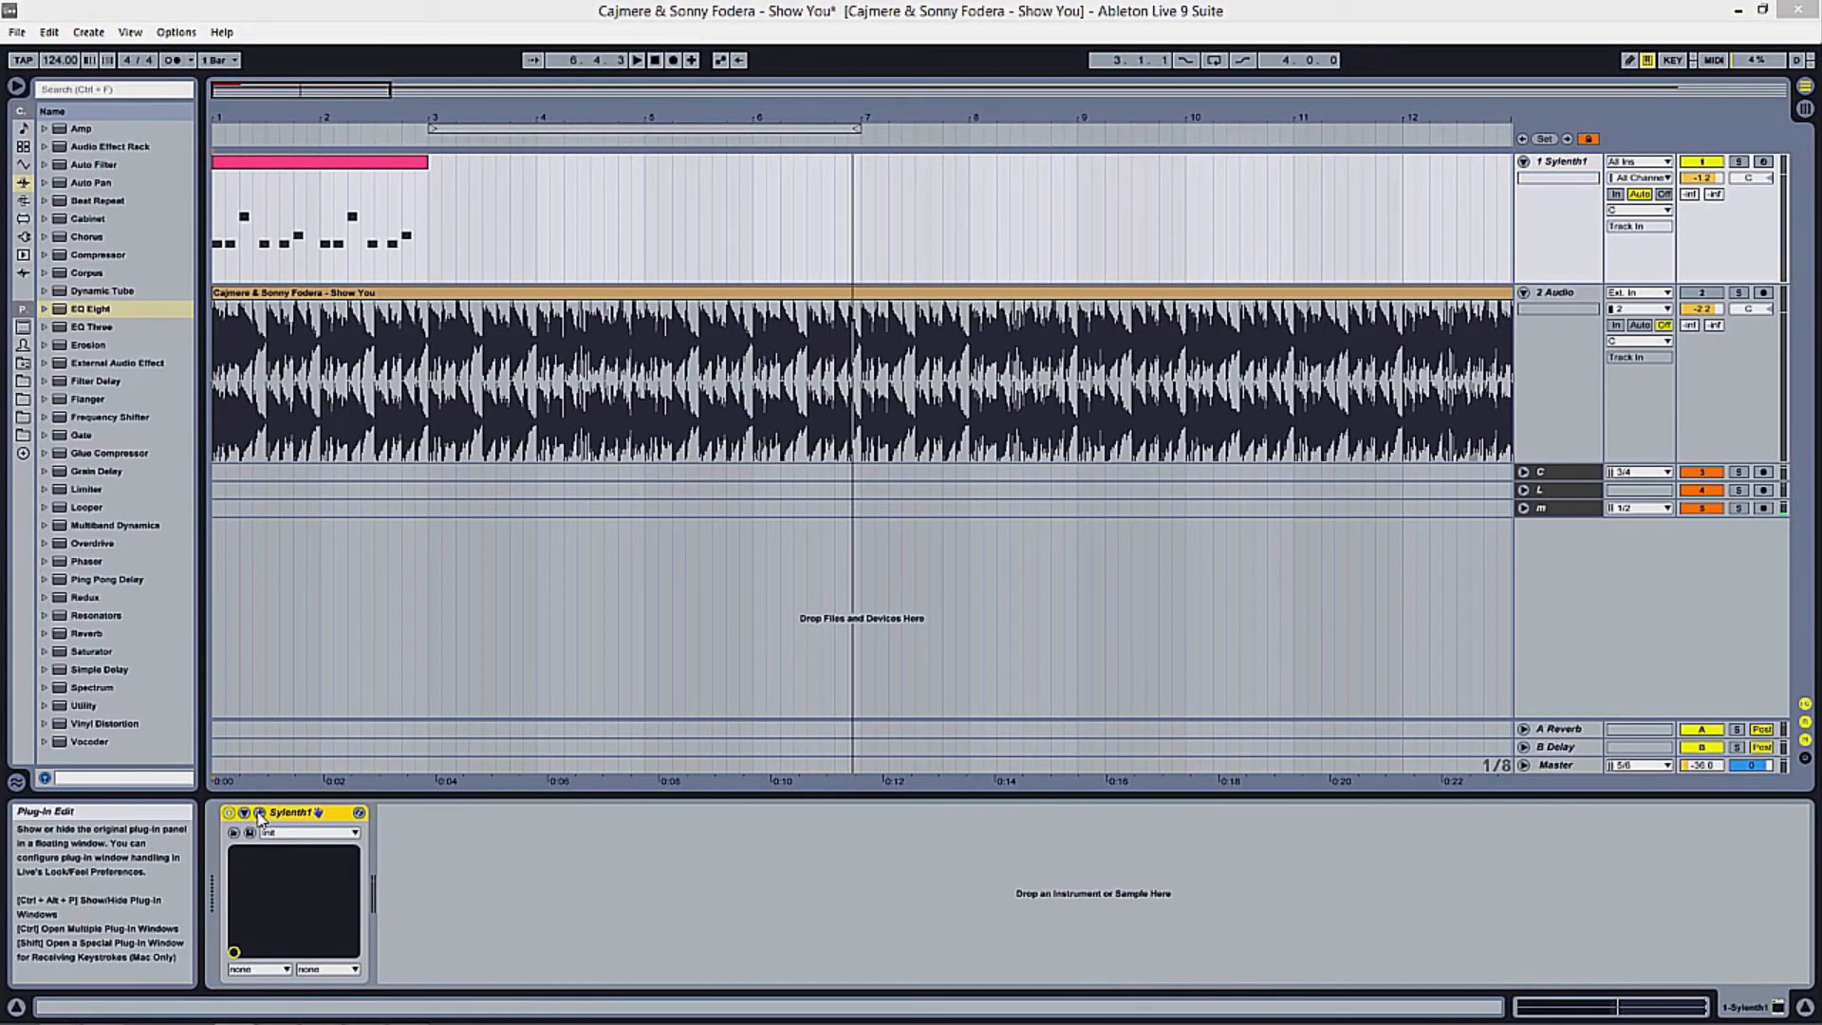
pyautogui.click(259, 813)
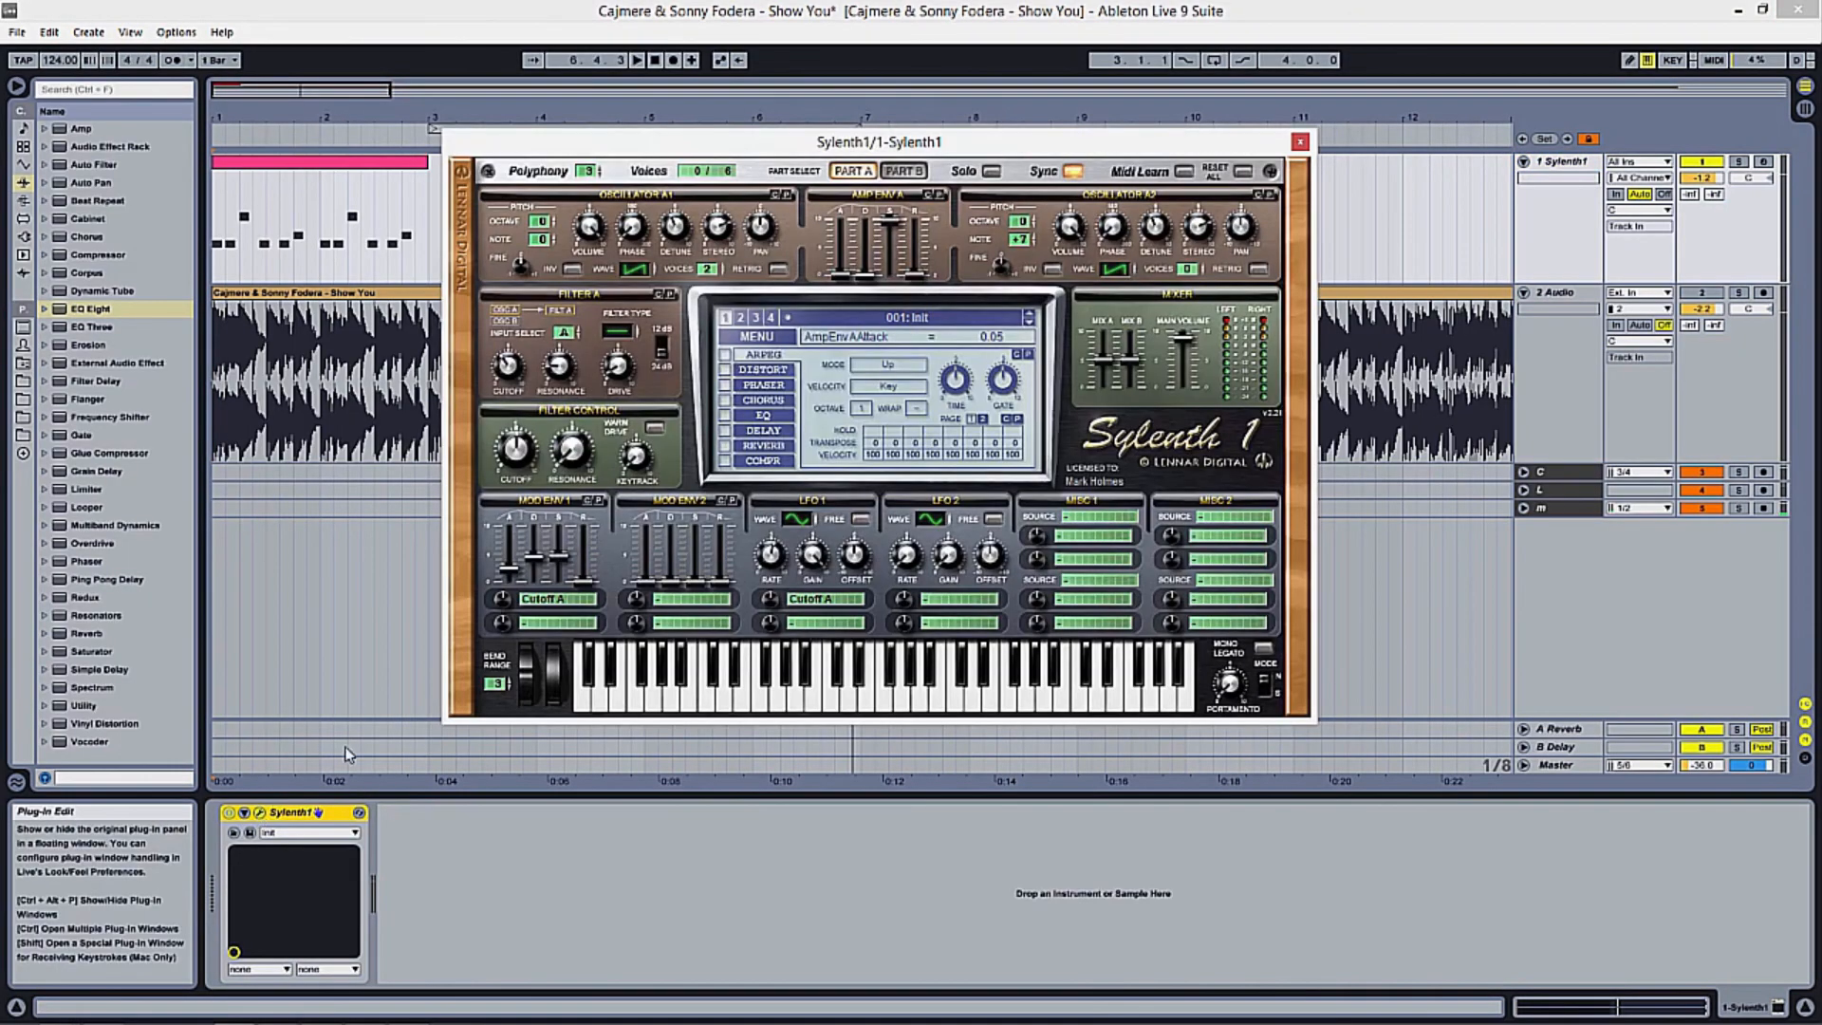